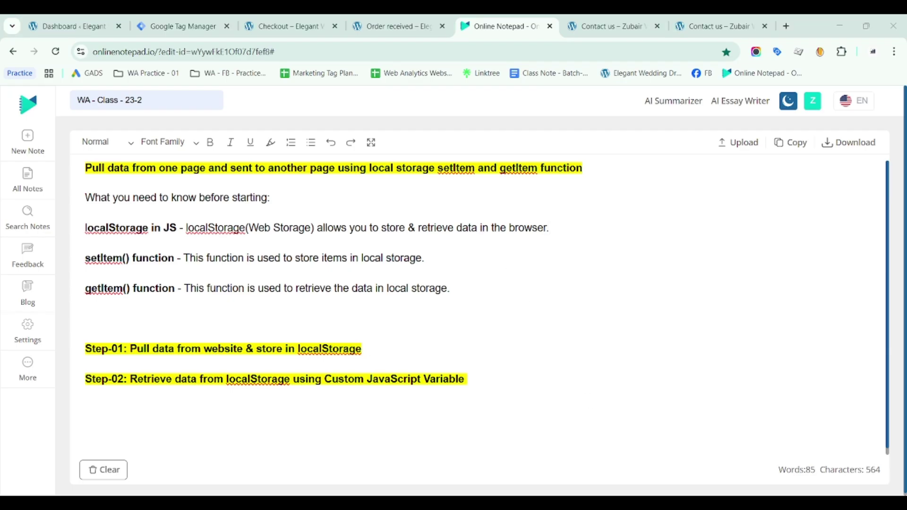
Review the checkout page's billing details and order summary, and the details shown on the order received page
left_click(557, 235)
left_click(177, 26)
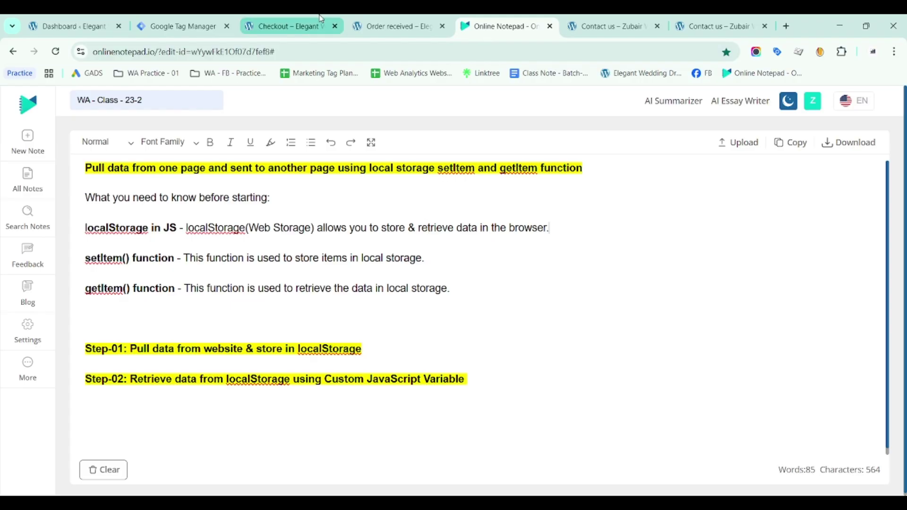
left_click(297, 20)
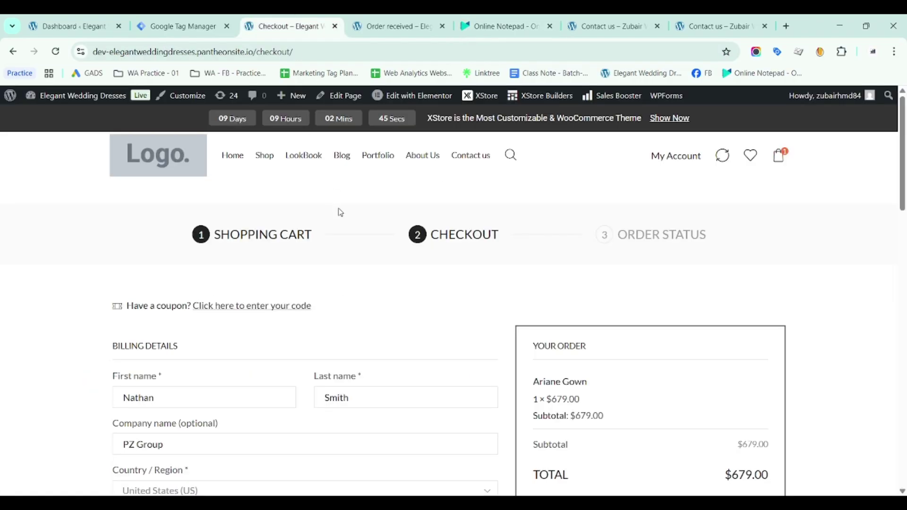
scroll(340, 212, "down", 3)
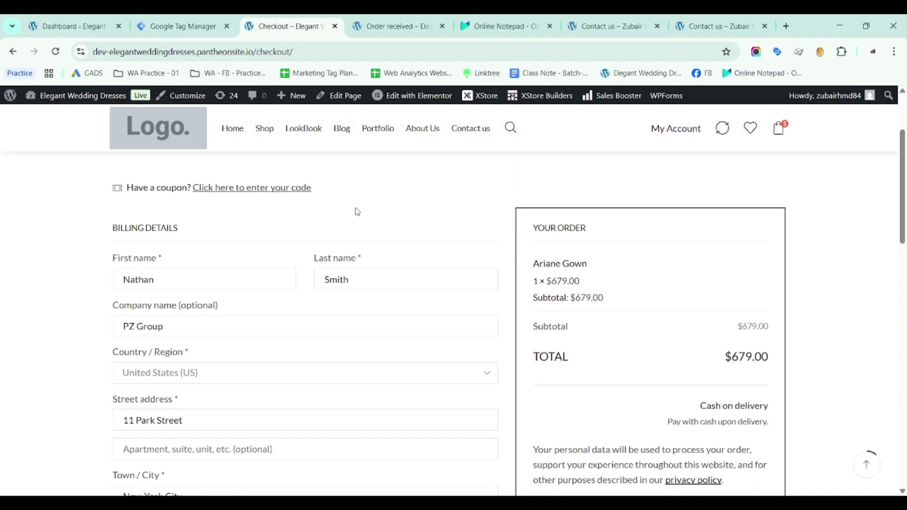
scroll(357, 212, "up", 1)
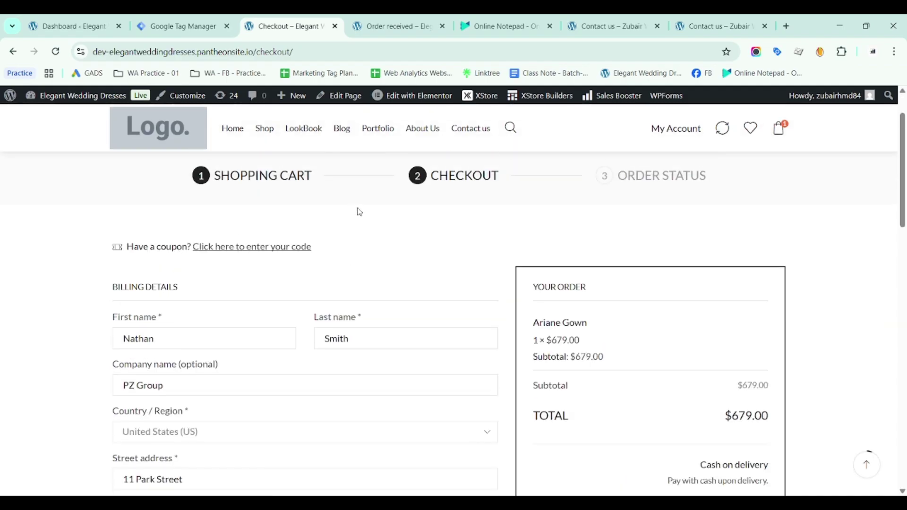
scroll(358, 211, "down", 1)
scroll(359, 212, "down", 1)
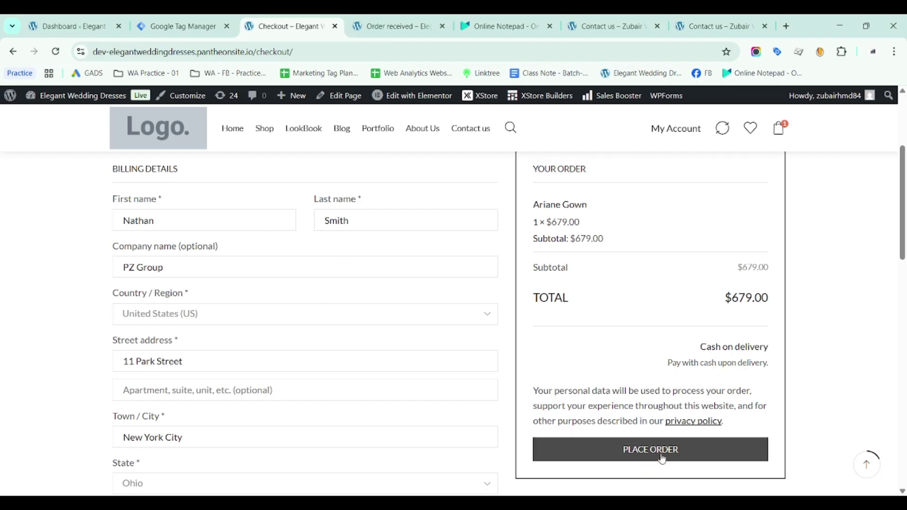
left_click(406, 21)
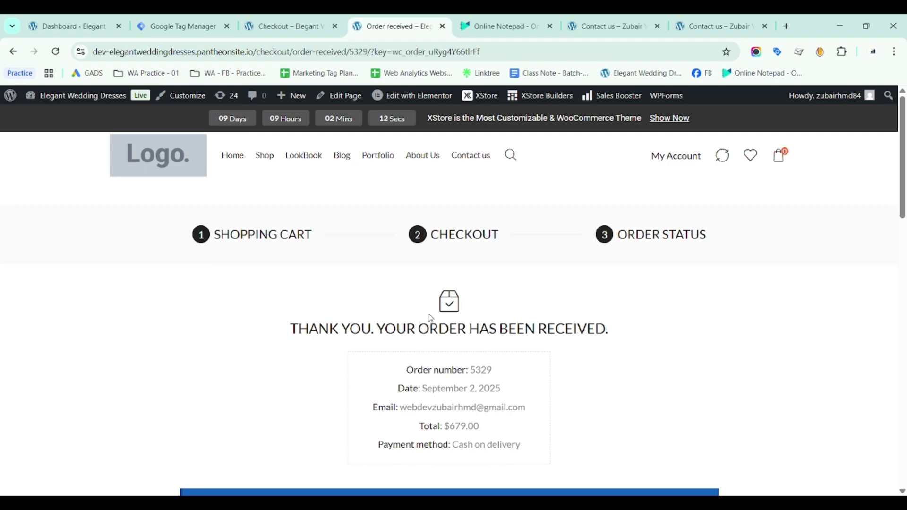
scroll(430, 318, "down", 1)
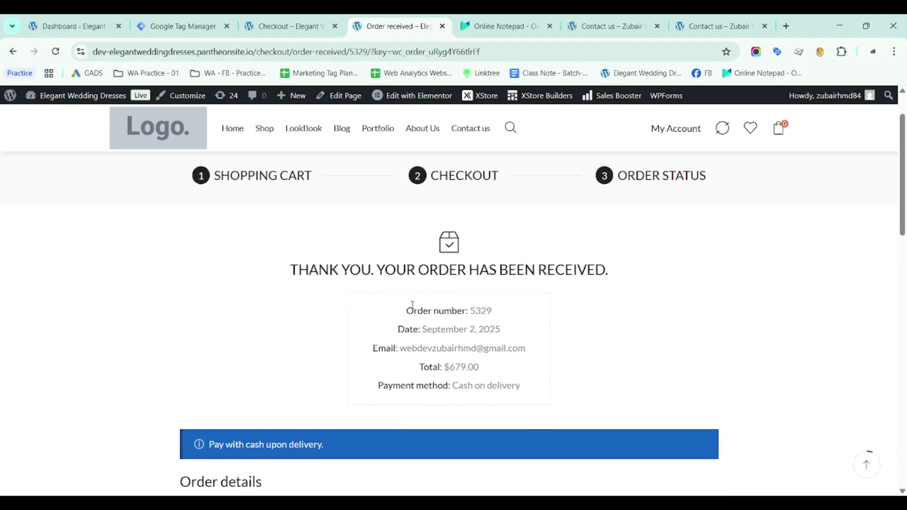
Fill in the Elementor contact form with the contact's name, the contact's e-mail and the message "test"
left_click(612, 18)
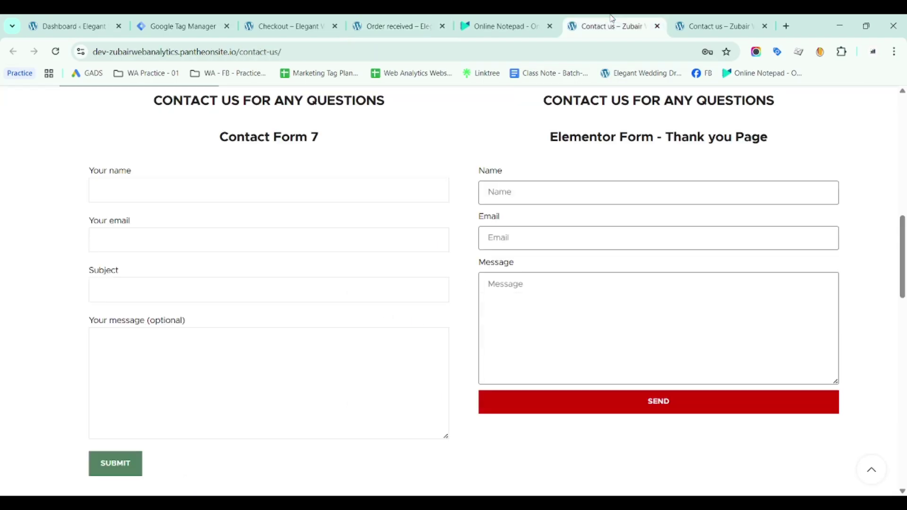
left_click(539, 192)
left_click(530, 190)
left_click(559, 251)
left_click(494, 237)
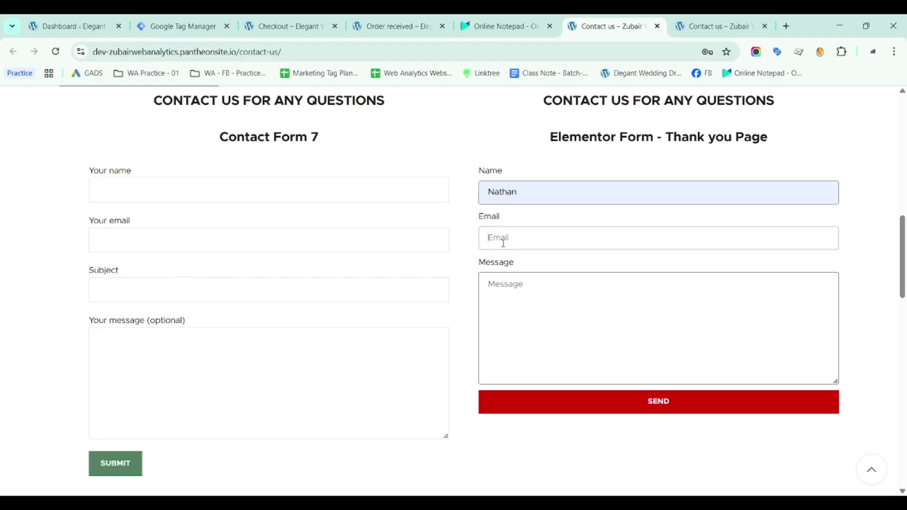
left_click(588, 278)
left_click(551, 295)
type("test")
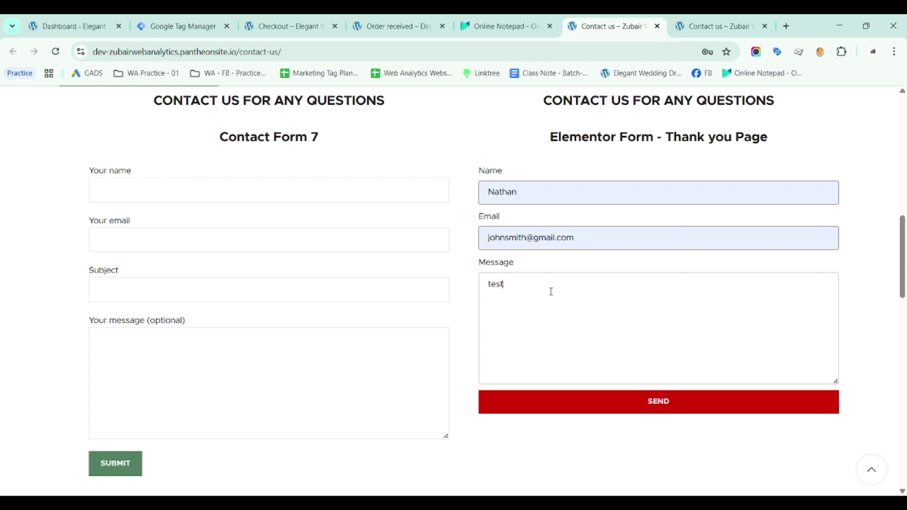
Submit the Elementor contact form and continue past the sandbox notice to view the Thank You page
left_click(644, 405)
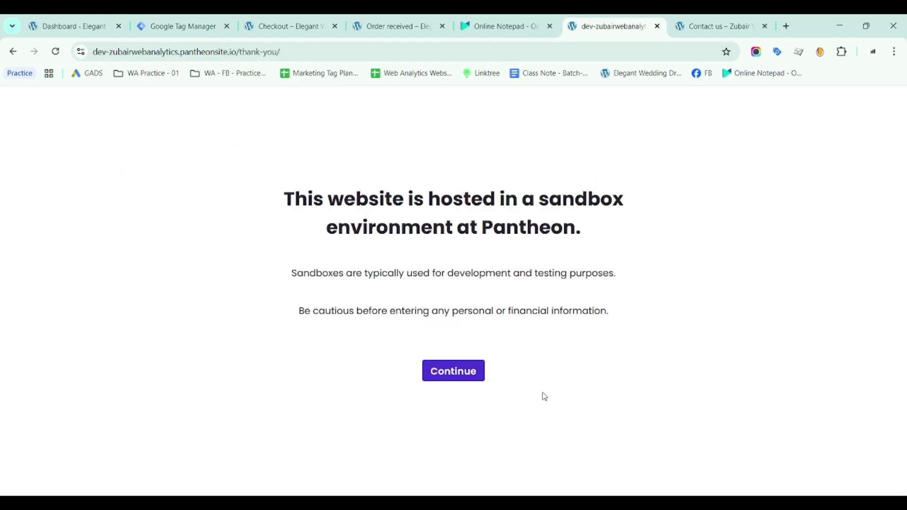
left_click(467, 376)
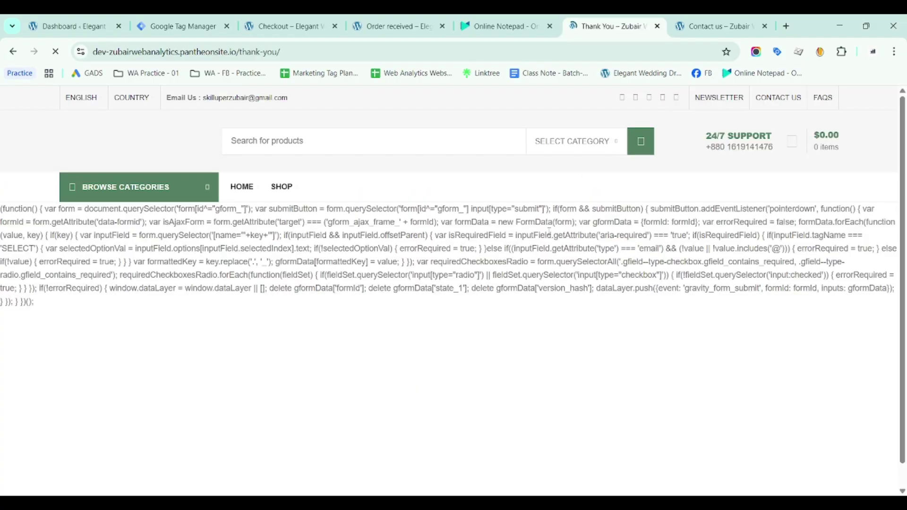
scroll(474, 311, "down", 3)
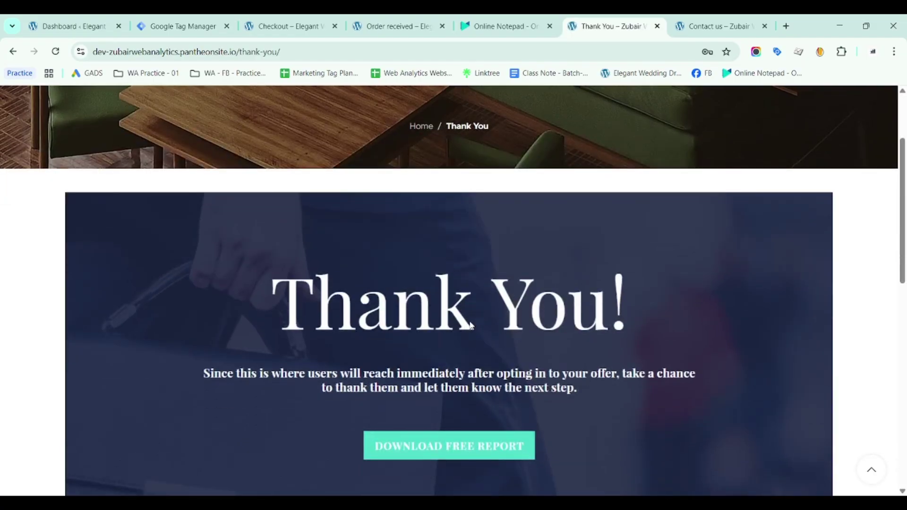
scroll(470, 325, "down", 1)
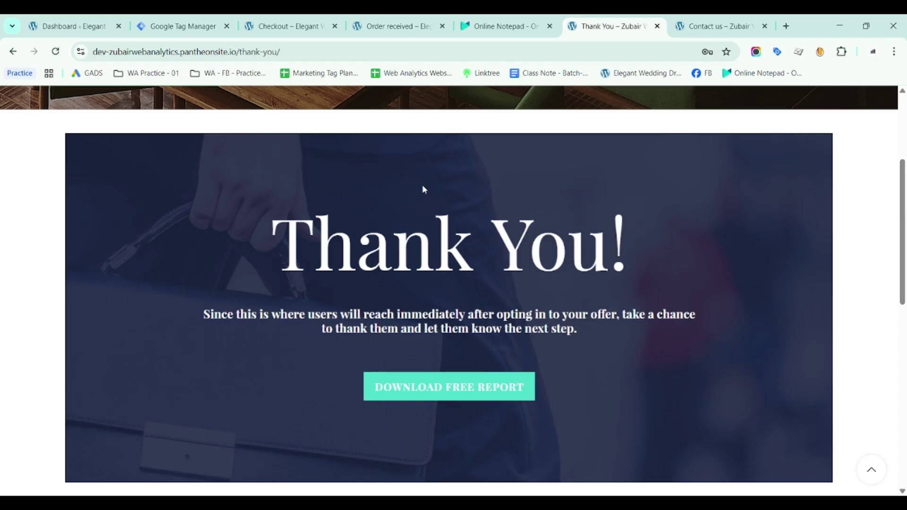
Inspect the HTML element of the First name billing field on the checkout page
left_click(289, 26)
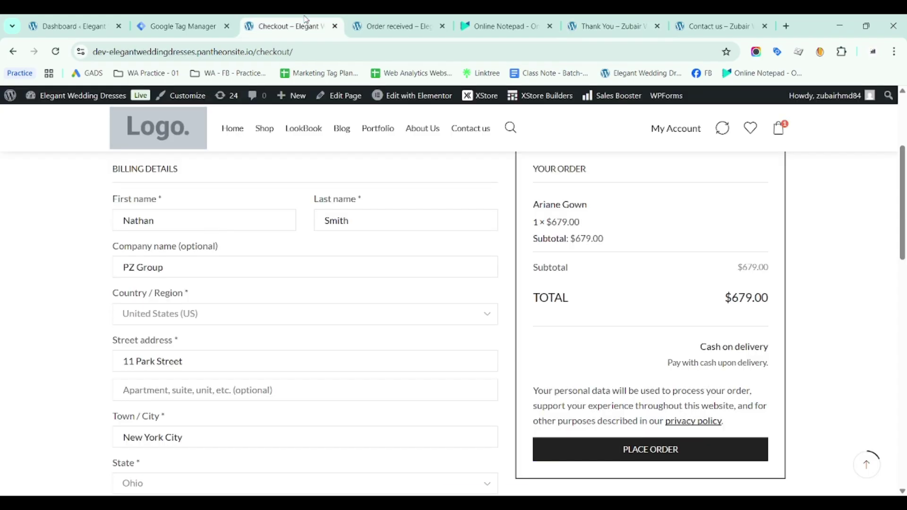
scroll(115, 236, "down", 2)
scroll(118, 232, "up", 1)
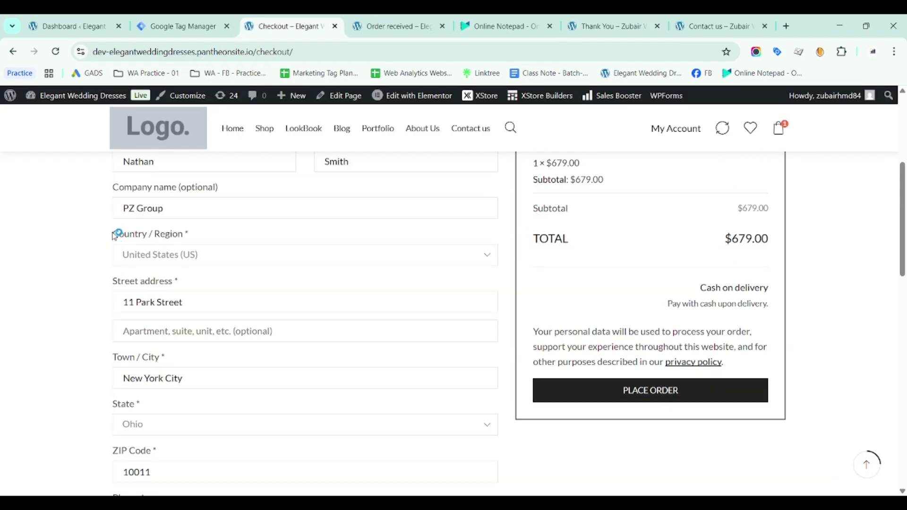
scroll(171, 200, "up", 1)
left_click(144, 219)
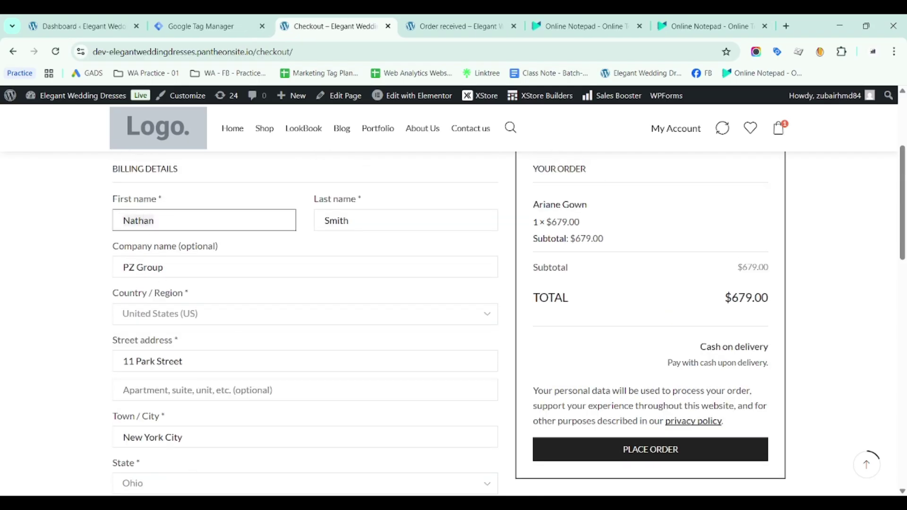
key("ctrl+shift+c")
left_click(141, 220)
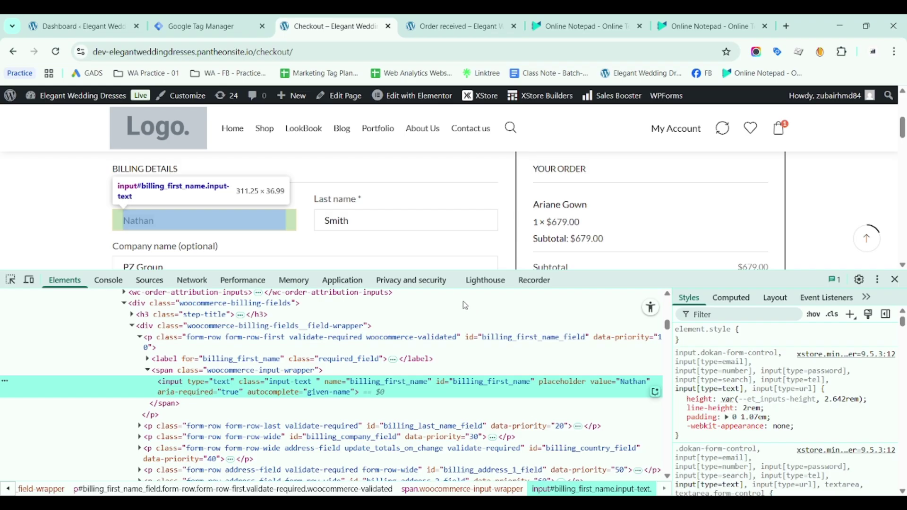
Run document.querySelector("#billing_first_name").value; in the browser console on the checkout page
left_click(108, 280)
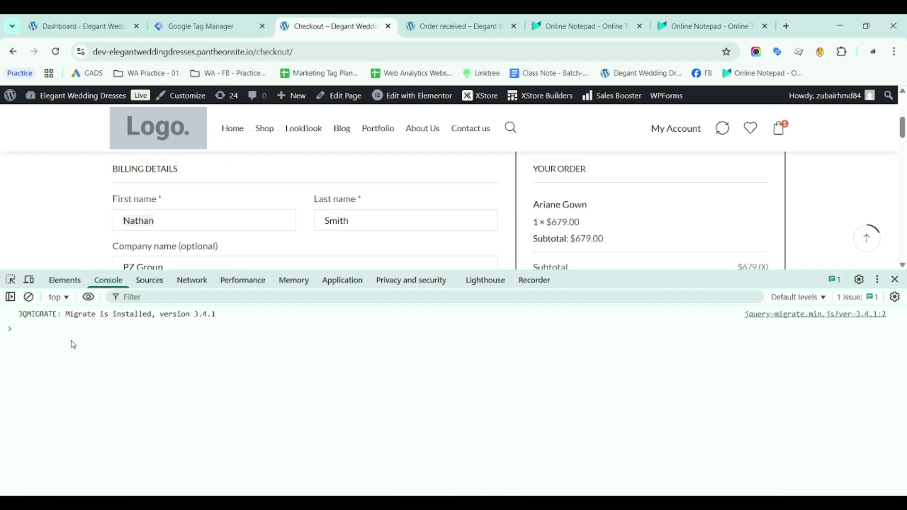
key("ctrl+v")
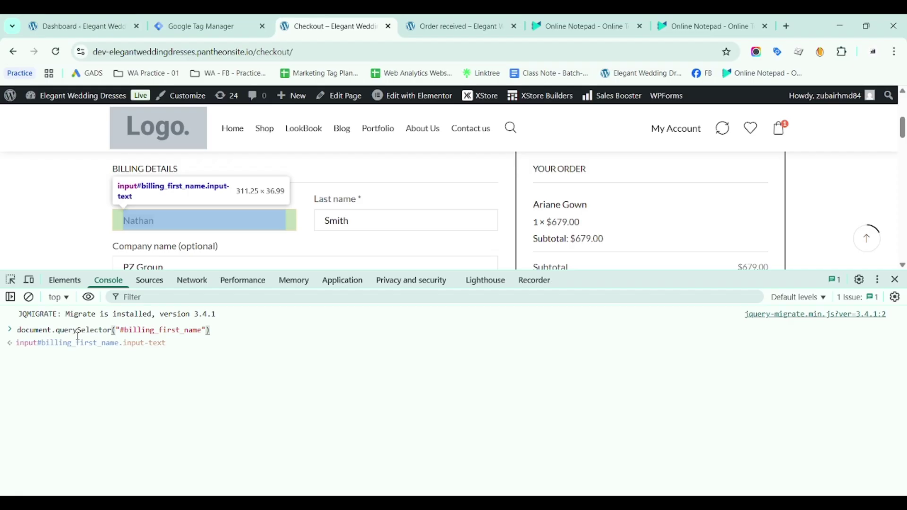
type(".value")
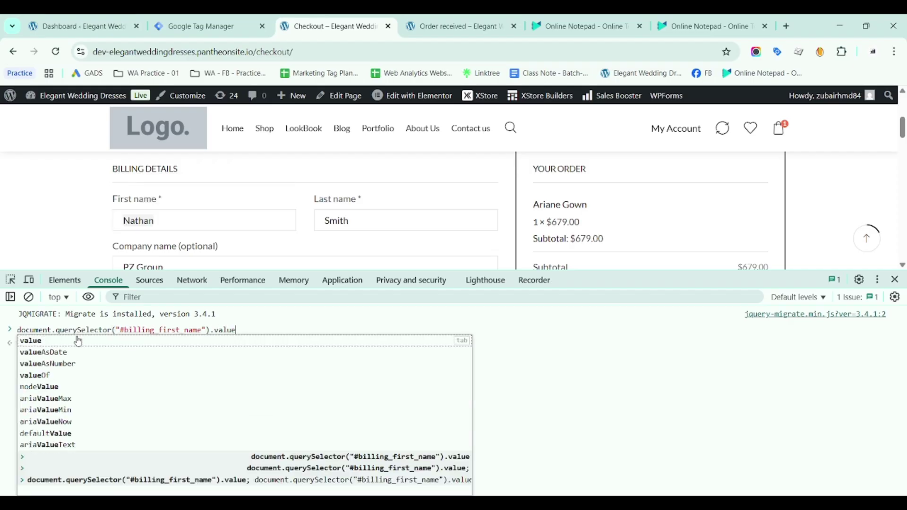
type(";")
key("Return")
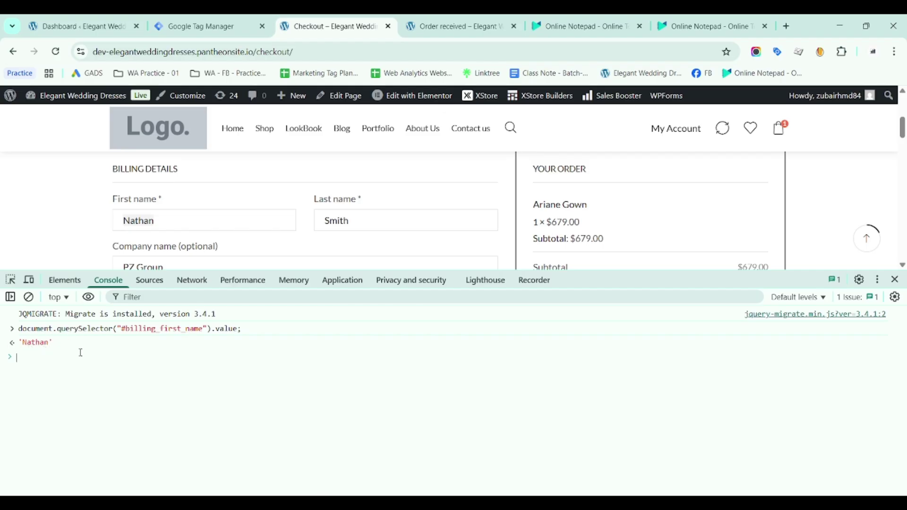
Clear all local storage entries of the checkout site and return to the console
left_click(335, 281)
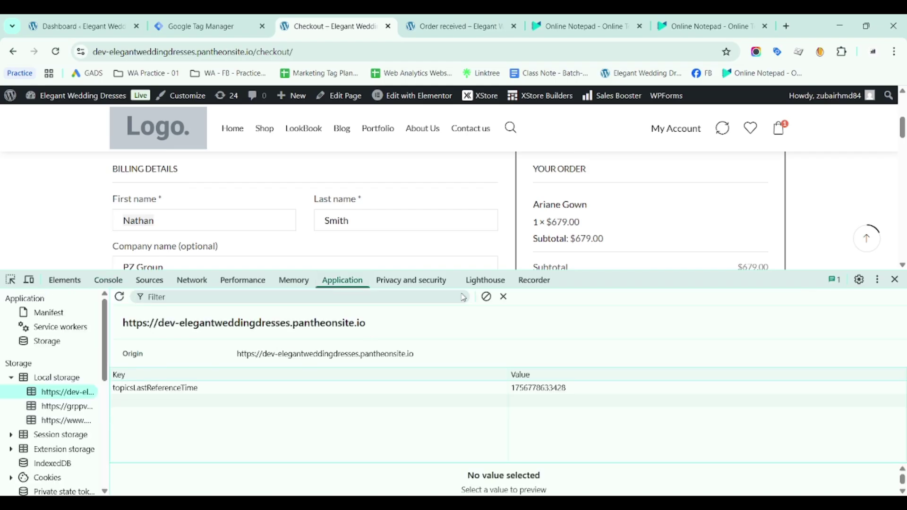
left_click(486, 297)
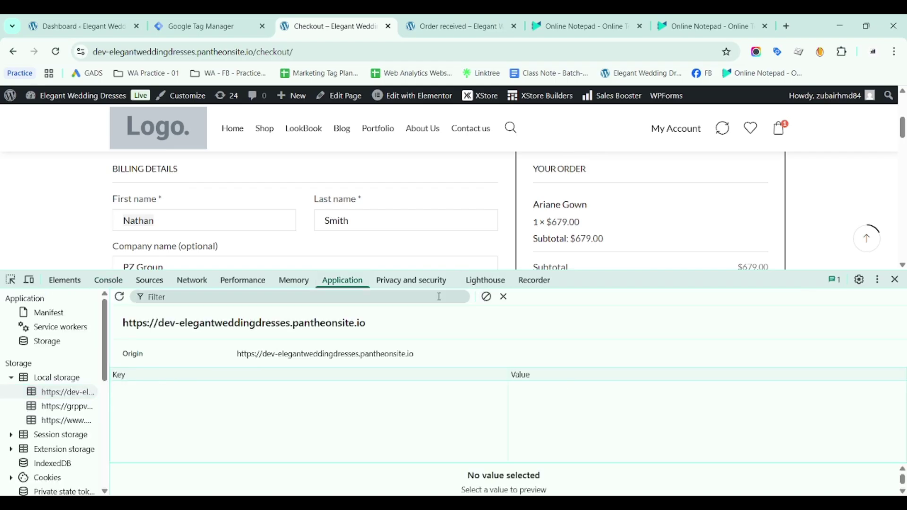
left_click(97, 285)
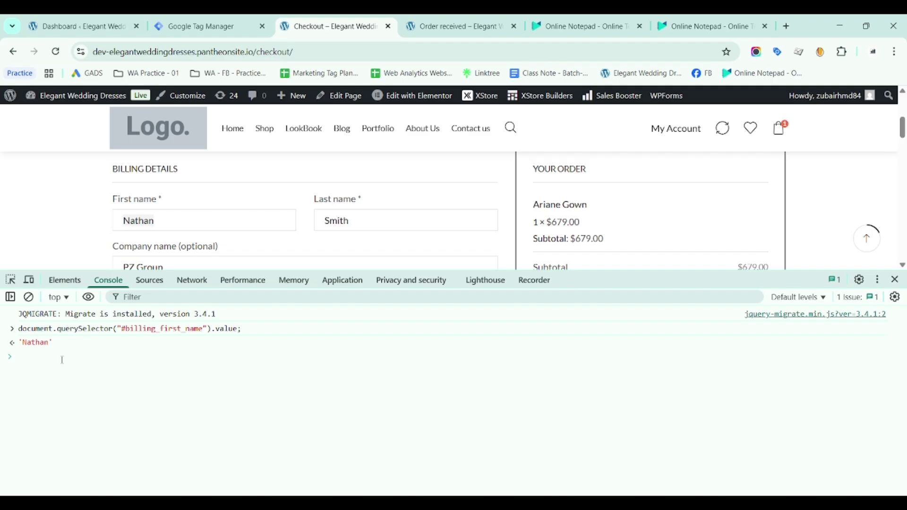
Write window.localStorage.setItem("first_name") at the console prompt without running it
type("window")
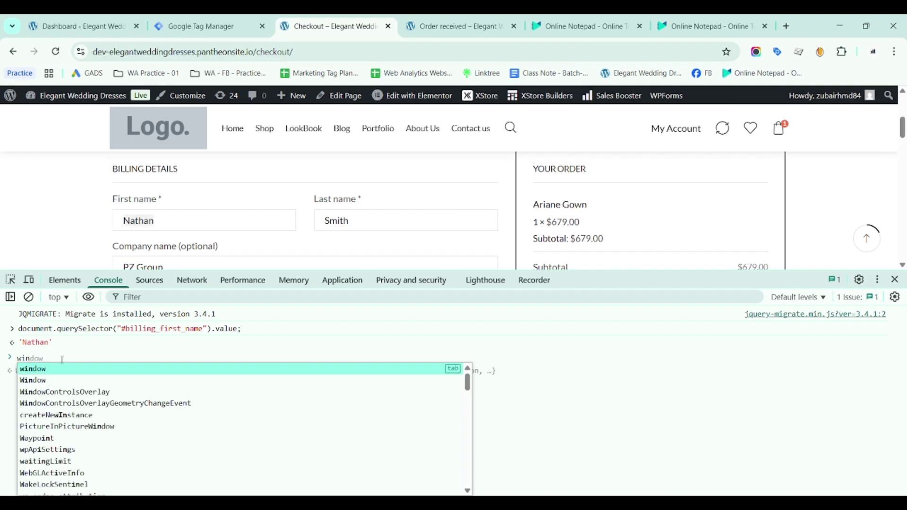
key("Escape")
type(".local")
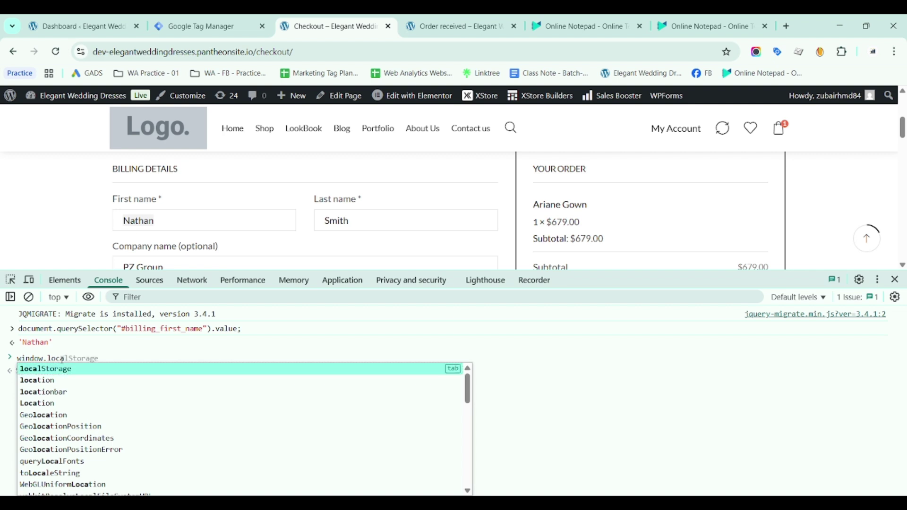
type("Storage.get")
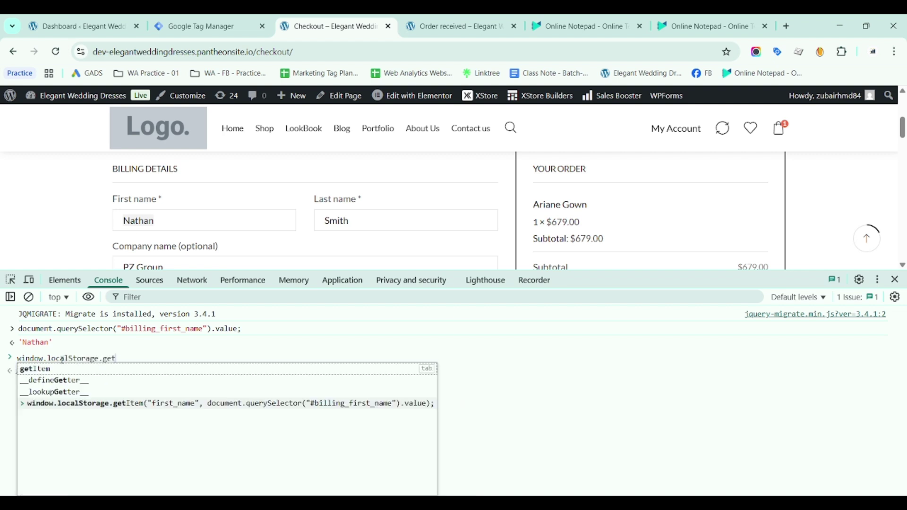
key("BackSpace")
key("BackSpace")
key("BackSpace")
type("set")
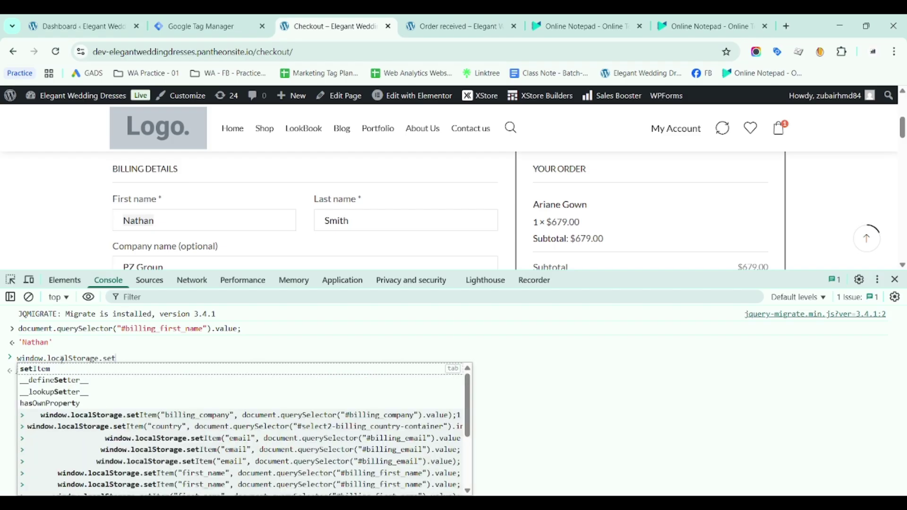
key("Tab")
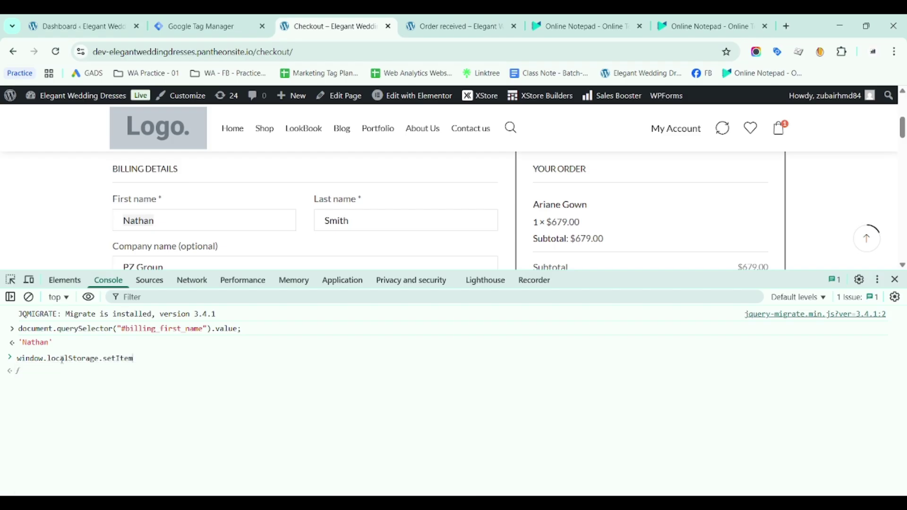
type("(")
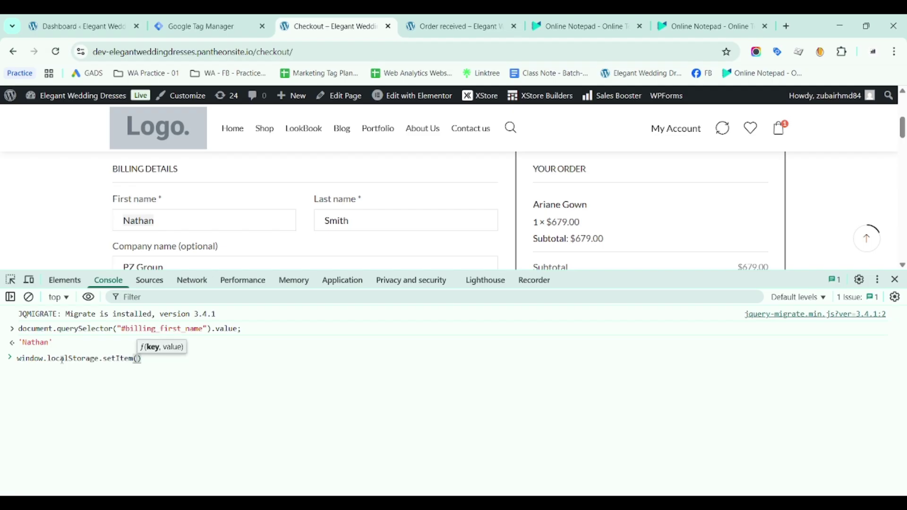
type("\"")
type("first_name")
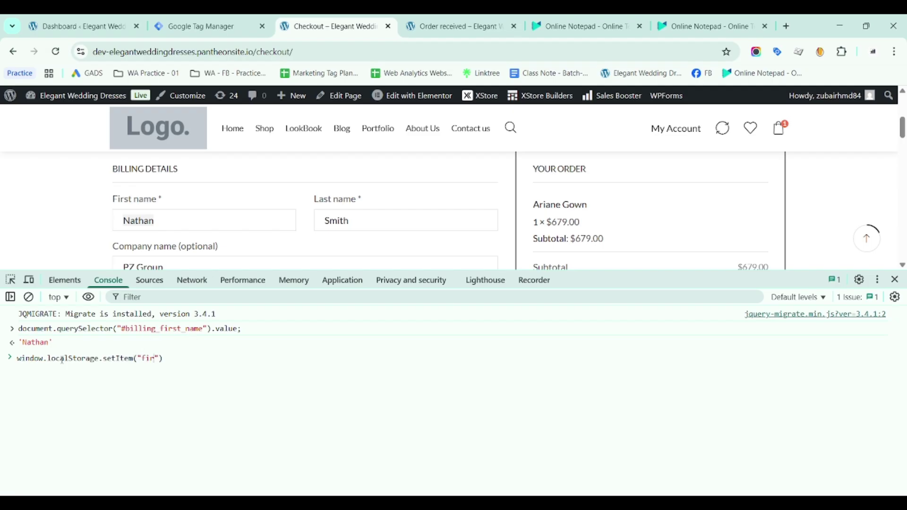
key("End")
Copy the setItem statement from the console into the blank untitled note in Online Notepad
triple_click(68, 362)
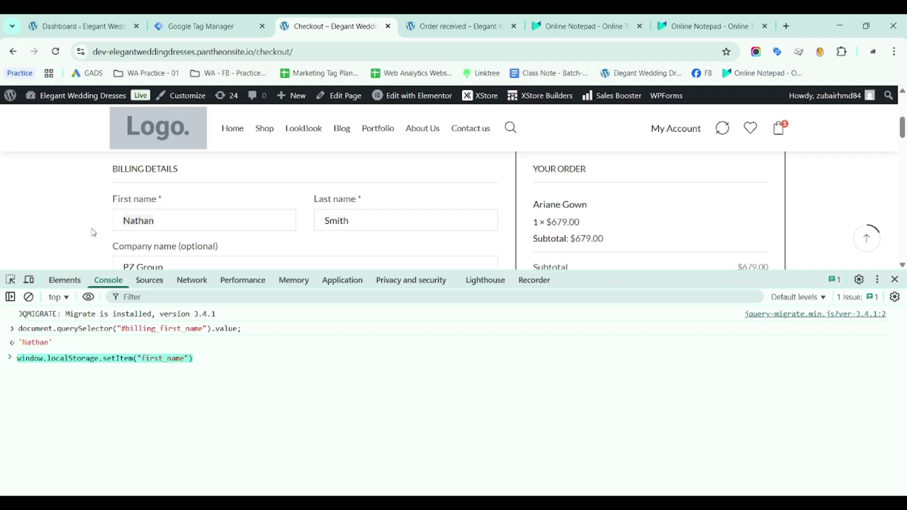
left_click(689, 17)
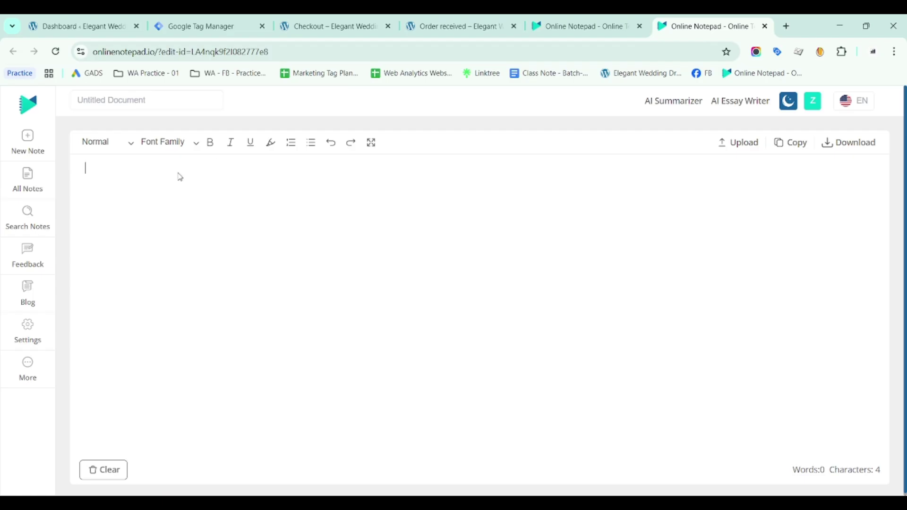
type("window.localStorage.setItem(\"first_name\")")
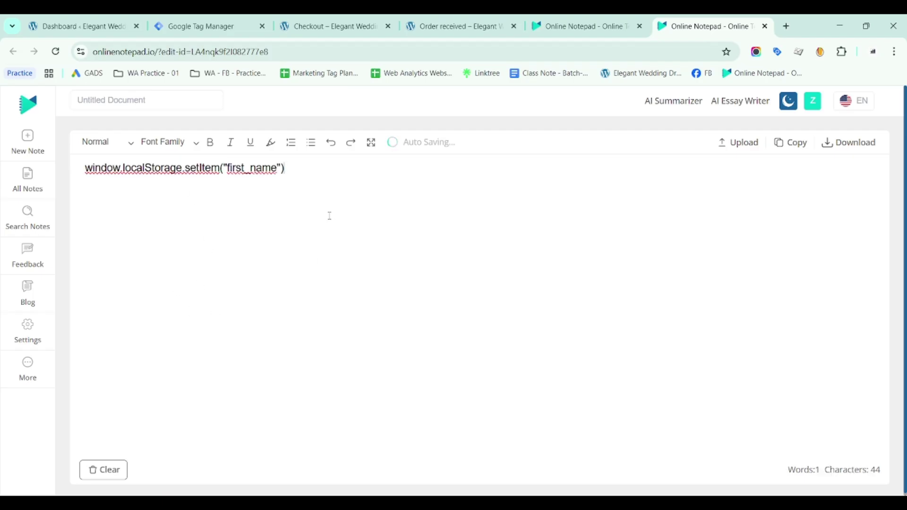
Complete and run window.localStorage.setItem("first_name", document.querySelector("#billing_first_name").value); in the checkout page's console and check the site's local storage
left_click(364, 17)
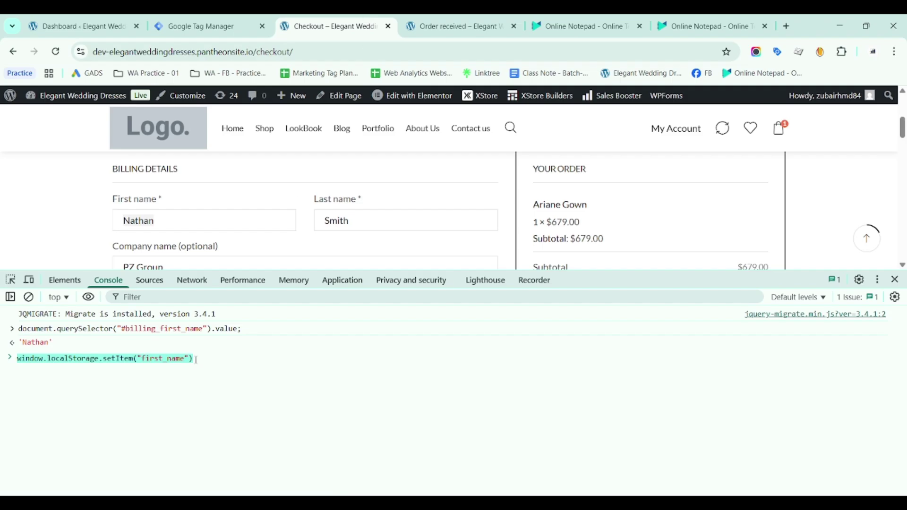
triple_click(159, 333)
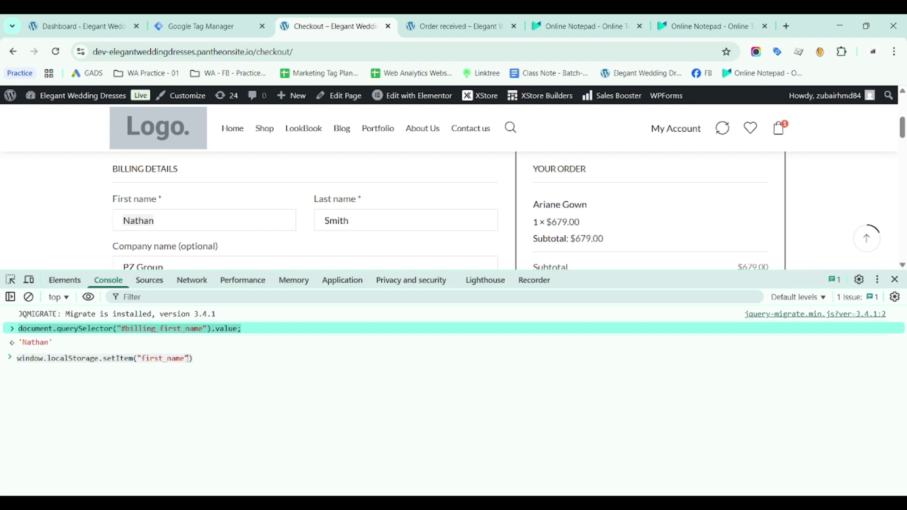
left_click(190, 359)
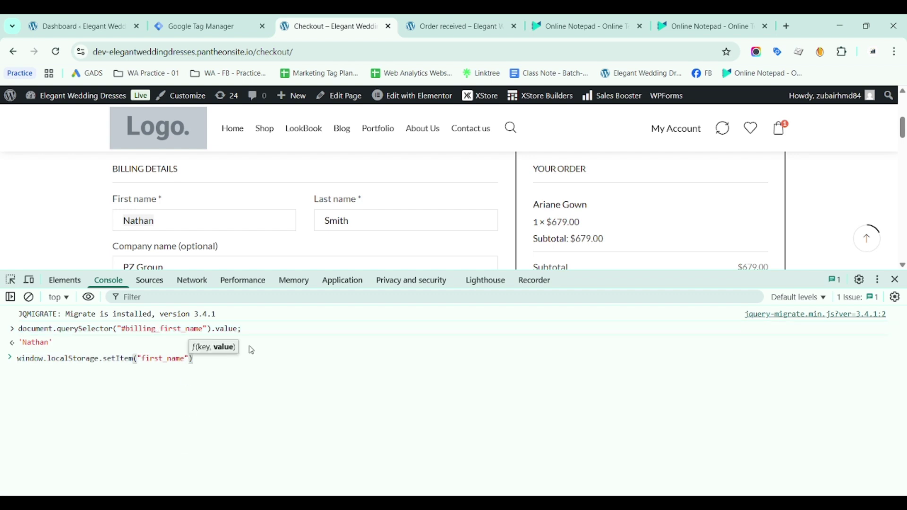
type(",")
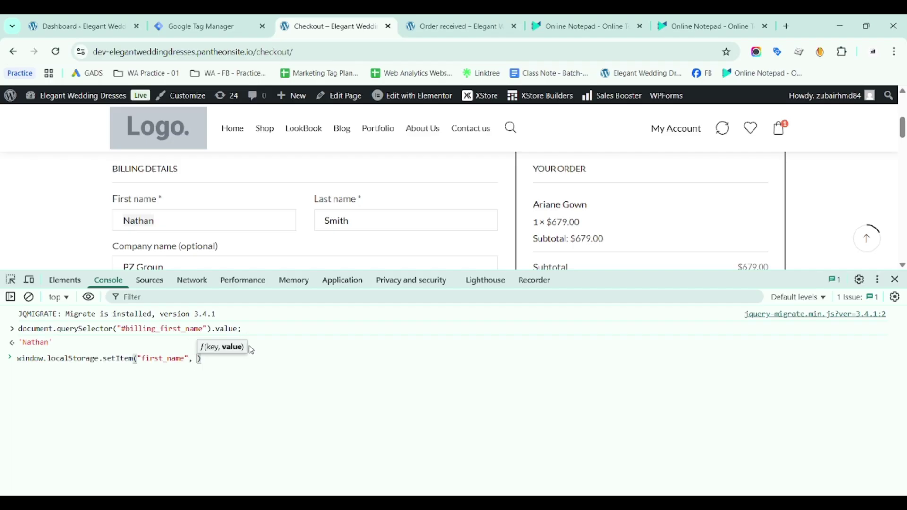
type("document.querySelector(\"#billing_first_name\").value;")
key("BackSpace")
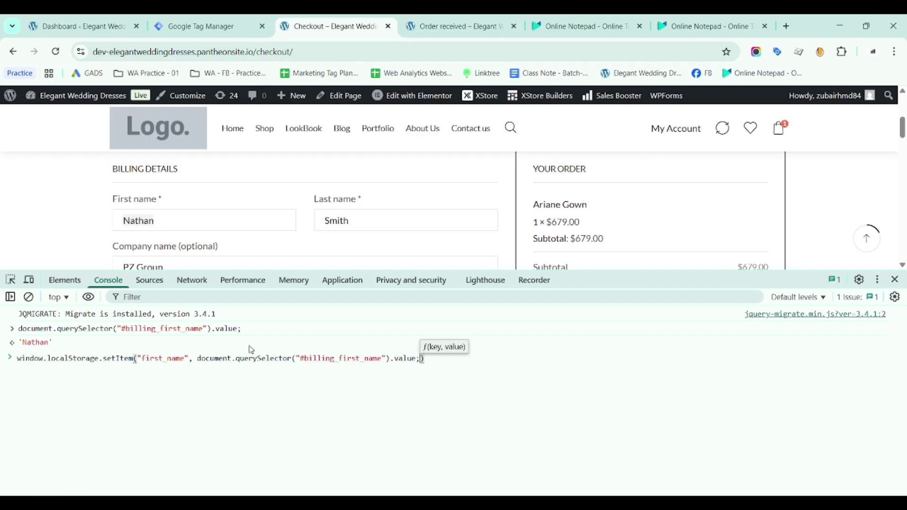
key("BackSpace")
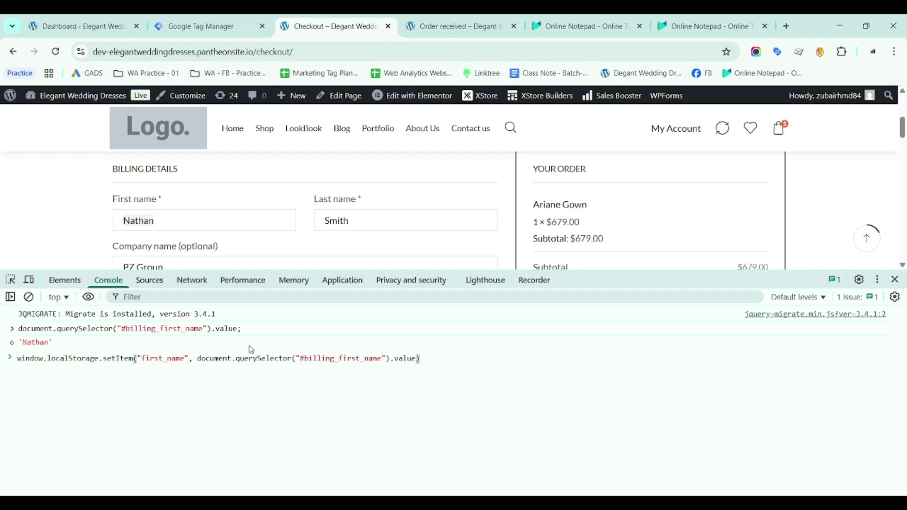
type(";")
key("Return")
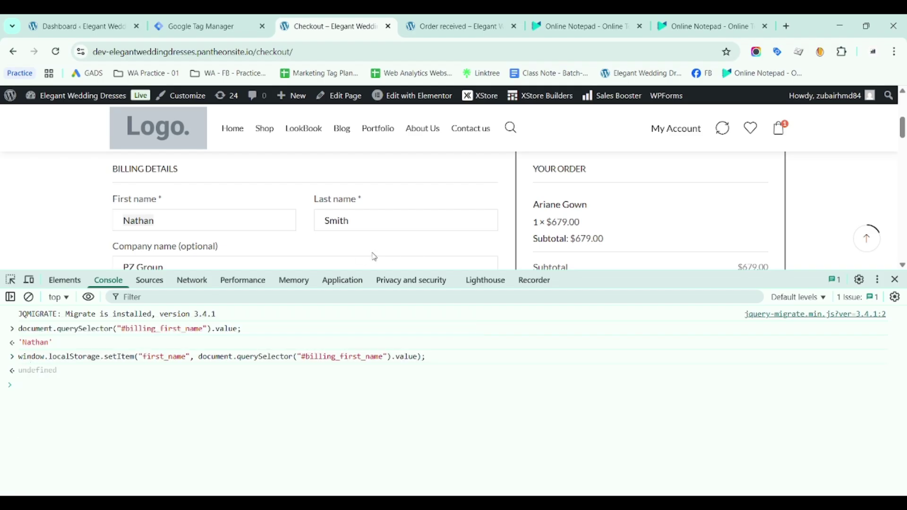
left_click(342, 282)
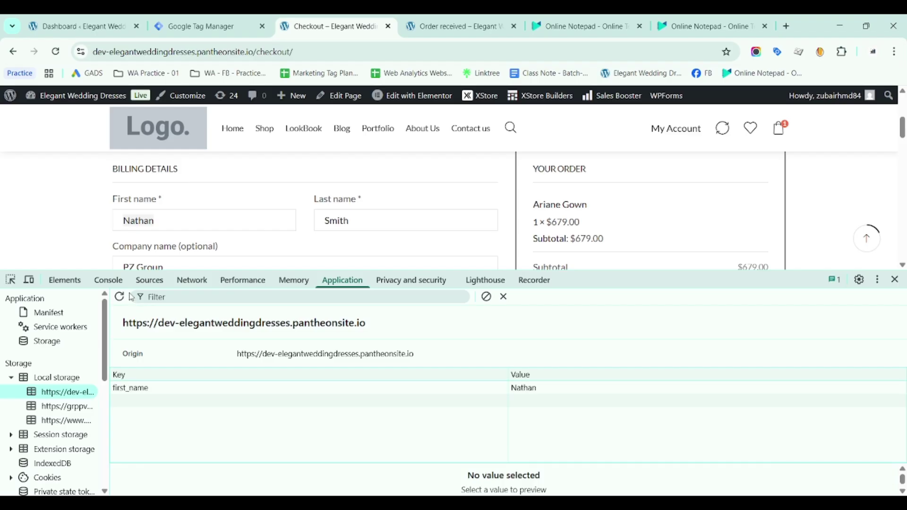
left_click(108, 281)
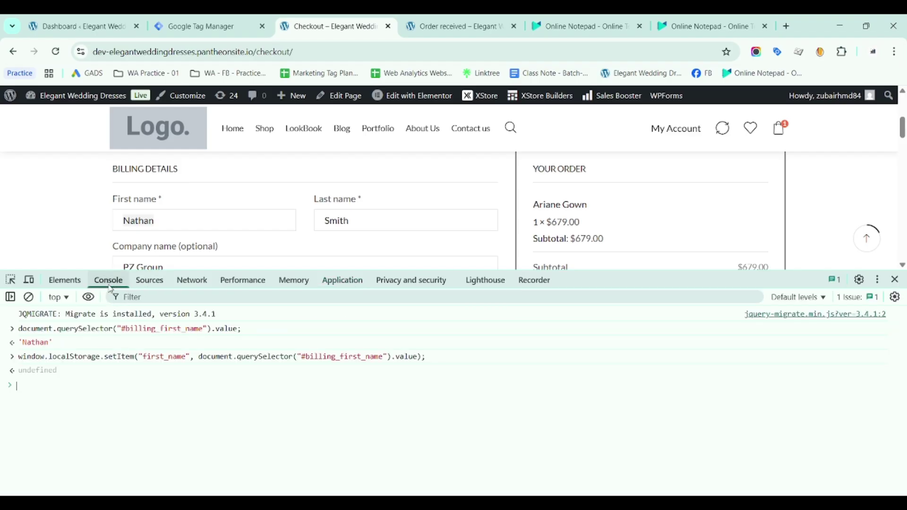
Add a "For Tag" heading below the getItem() line in the WA - Class - 23-2 note and copy the first_name setItem statement under it
triple_click(100, 359)
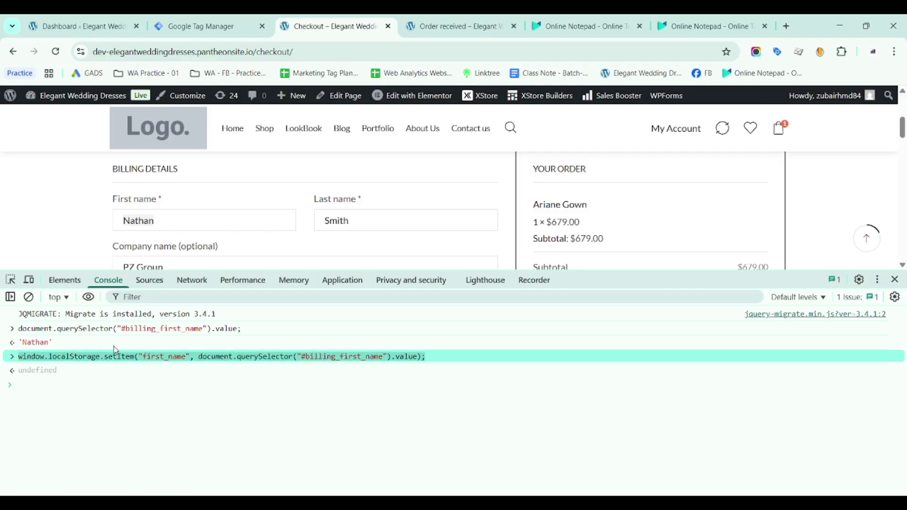
left_click(618, 19)
left_click(538, 364)
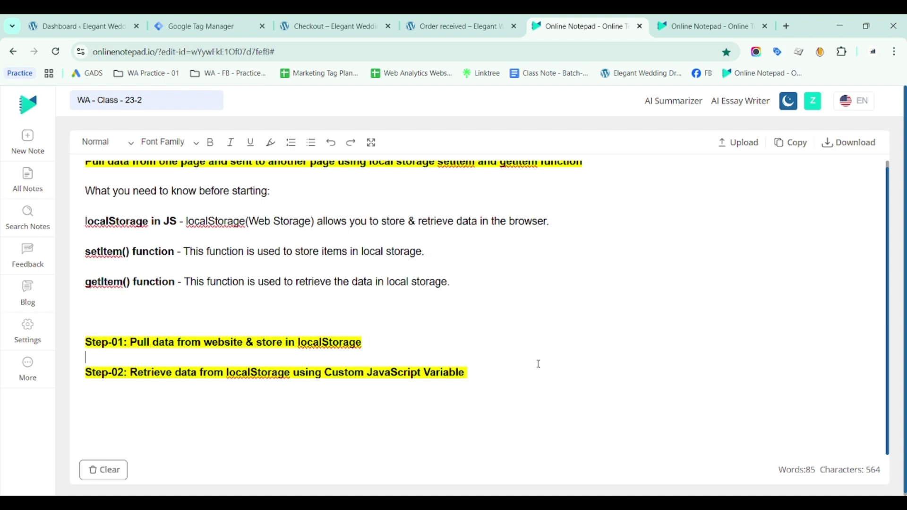
left_click(201, 305)
key("Return")
key("Return")
key("Return")
key("Return")
key("Return")
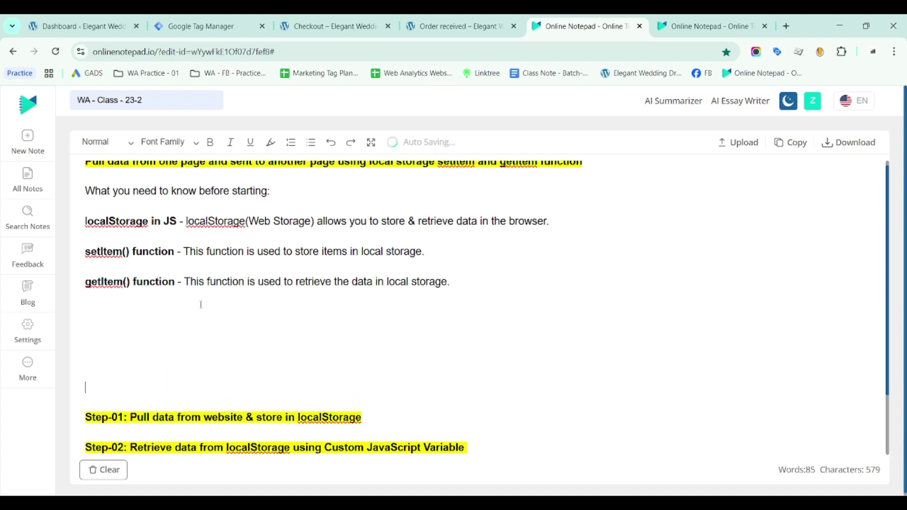
type("For")
type(" Trag")
key("BackSpace")
key("BackSpace")
key("BackSpace")
type("ag")
key("Return")
type("window.localStorage.setItem(\"first_name\", document.querySelector(\"#billing_first_name\").value);")
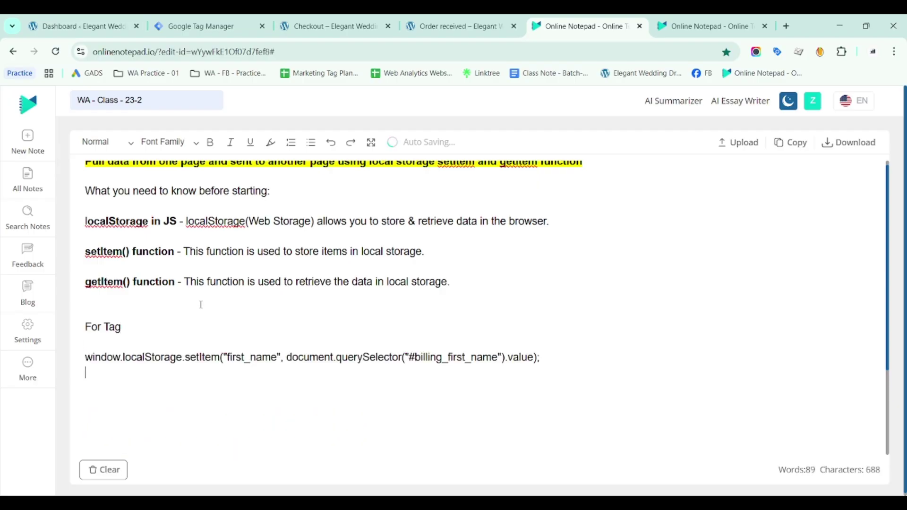
Inspect the checkout page's Last name field, compose document.querySelector("#billing_last_name").value in the console and cut it for reuse
left_click(330, 26)
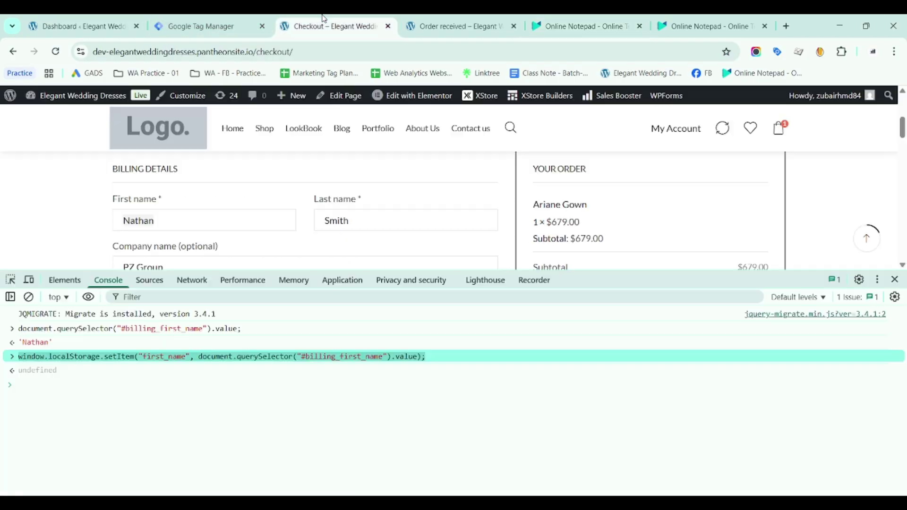
key("ctrl+shift+c")
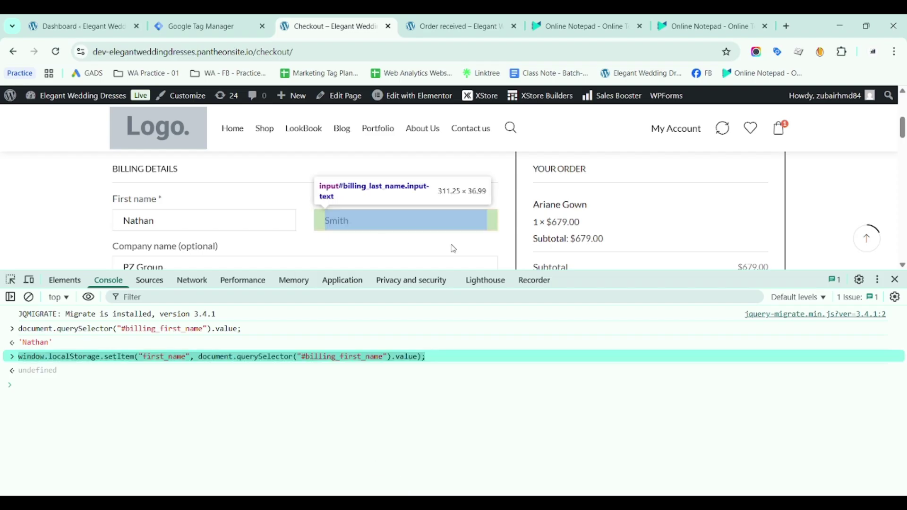
left_click(416, 225)
key("ctrl+shift+c")
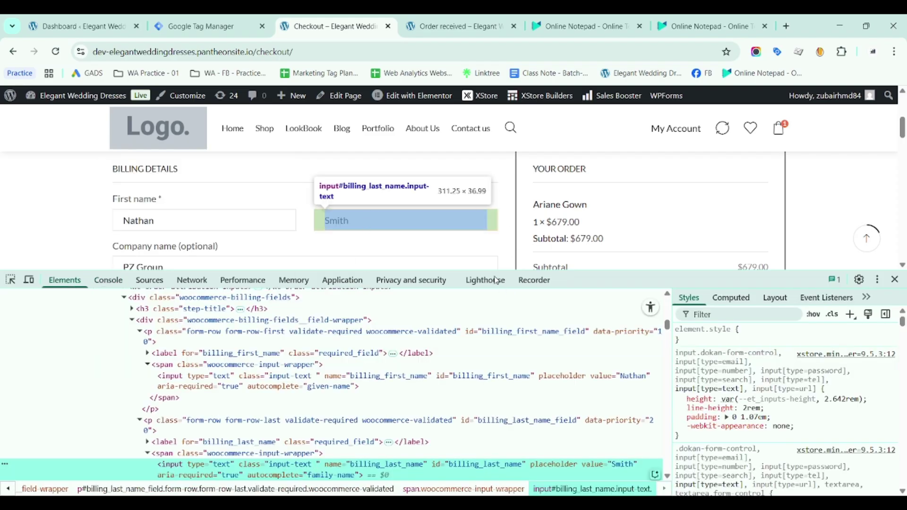
left_click(109, 280)
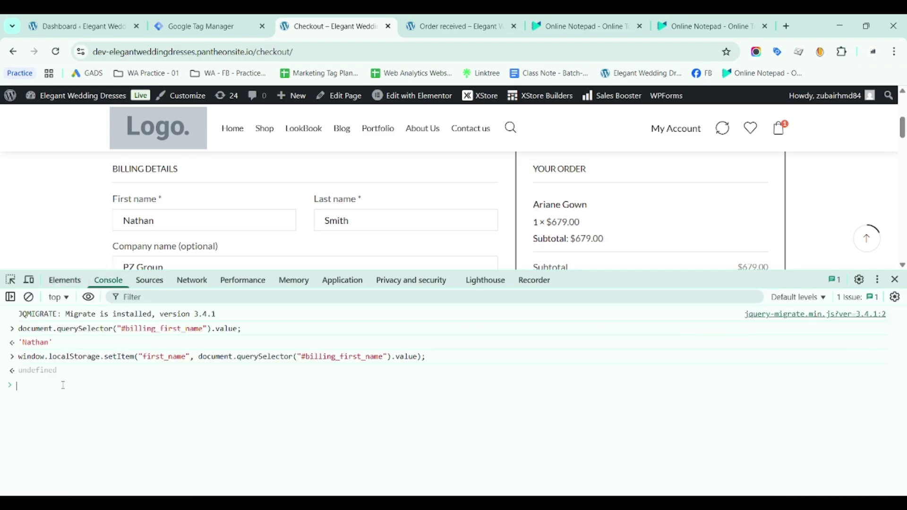
key("ctrl+v")
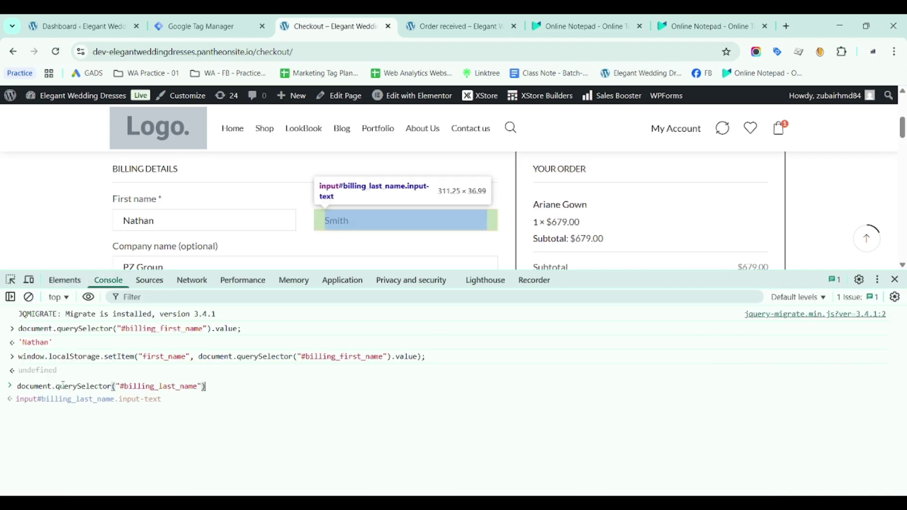
type(".")
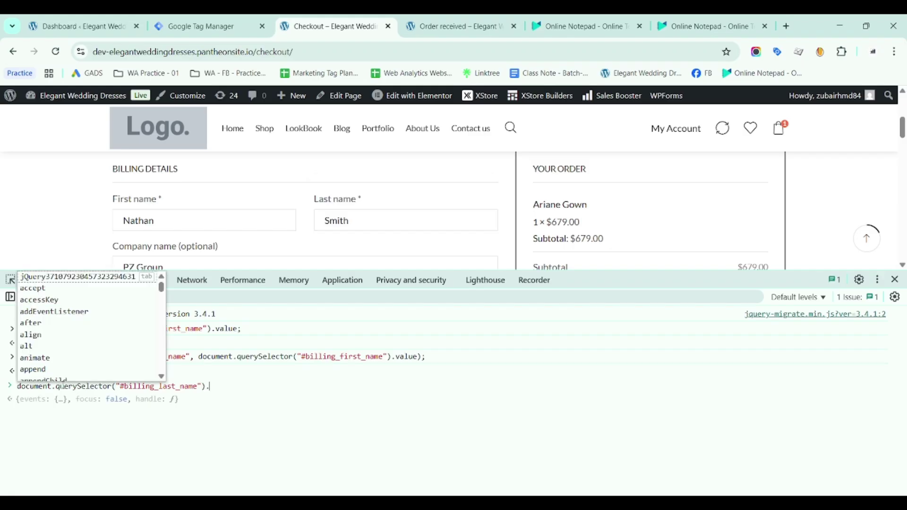
type("value")
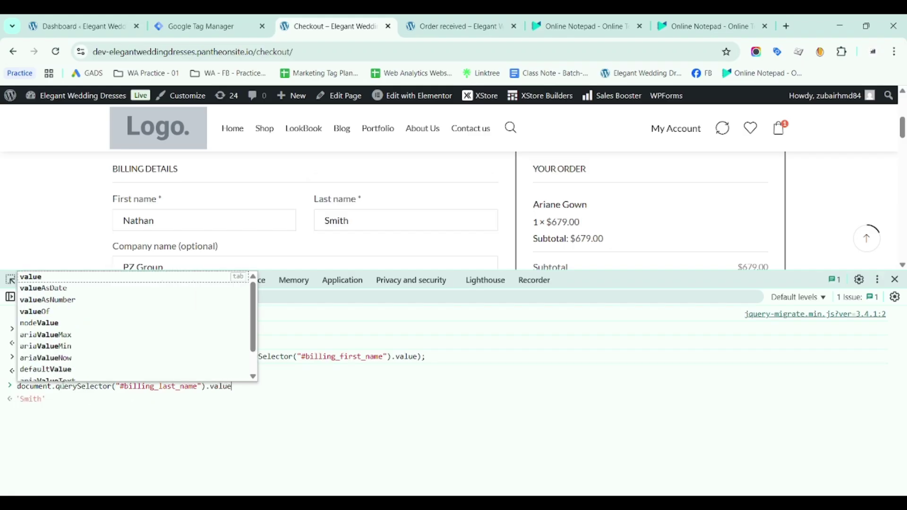
key("ctrl+a")
key("BackSpace")
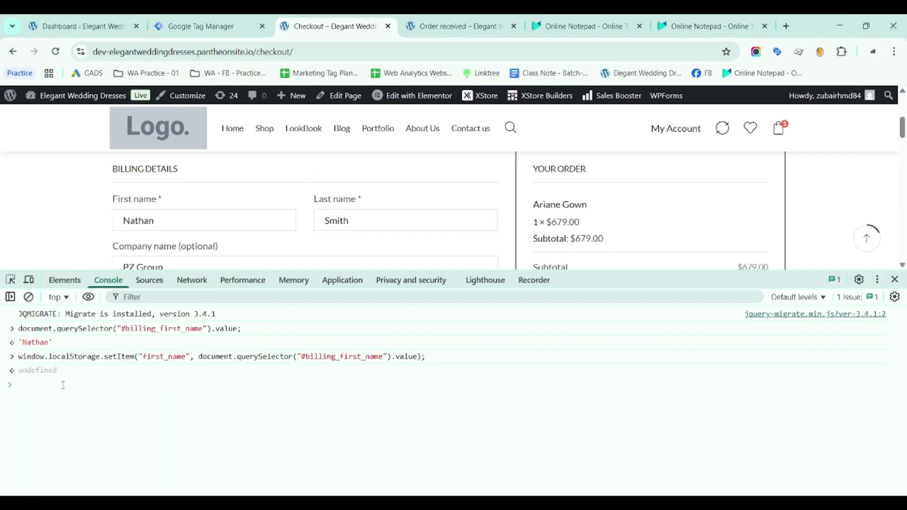
Adapt the previous statement to window.localStorage.setItem("last_name", document.querySelector("#billing_last_name").value);, run it and check the site's local storage
key("Up")
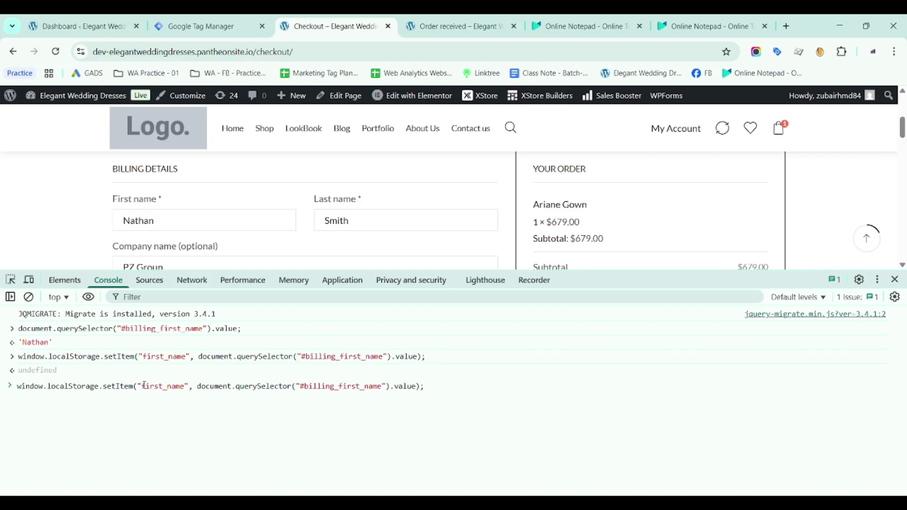
key("shift+Right")
key("shift+Right")
key("shift+Right")
type("last")
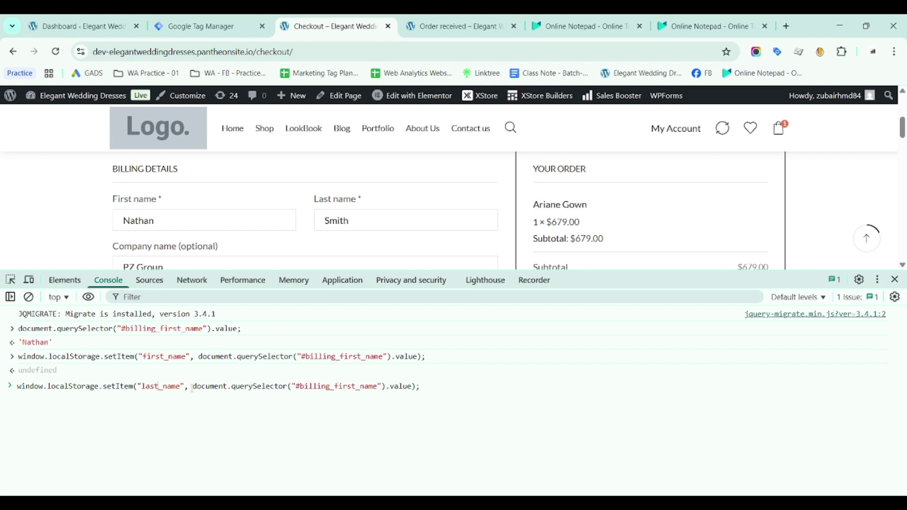
left_click(193, 387)
left_click(412, 387, "shift")
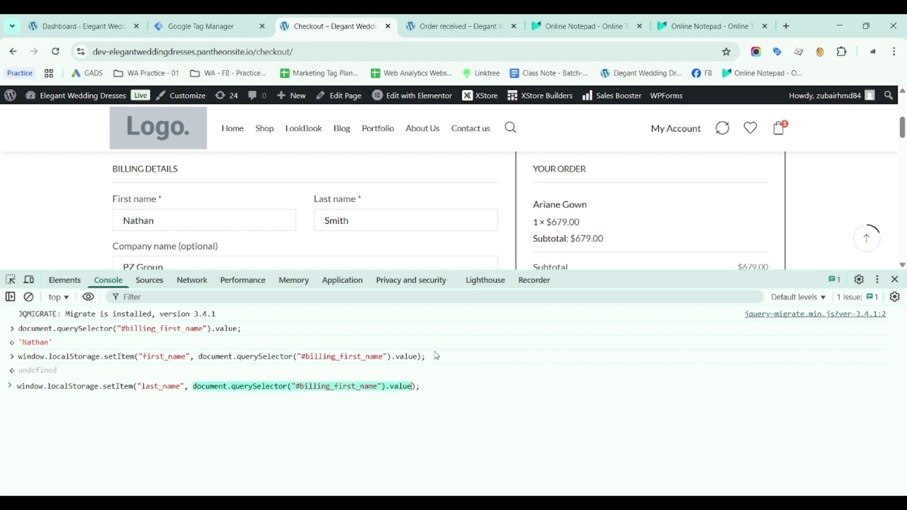
type("document.querySelector(\"#billing_last_name\").value")
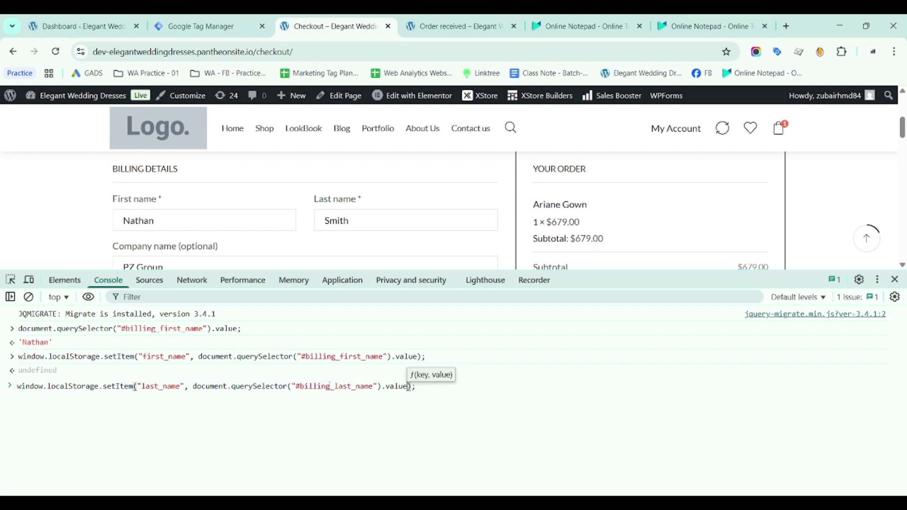
left_click(474, 387)
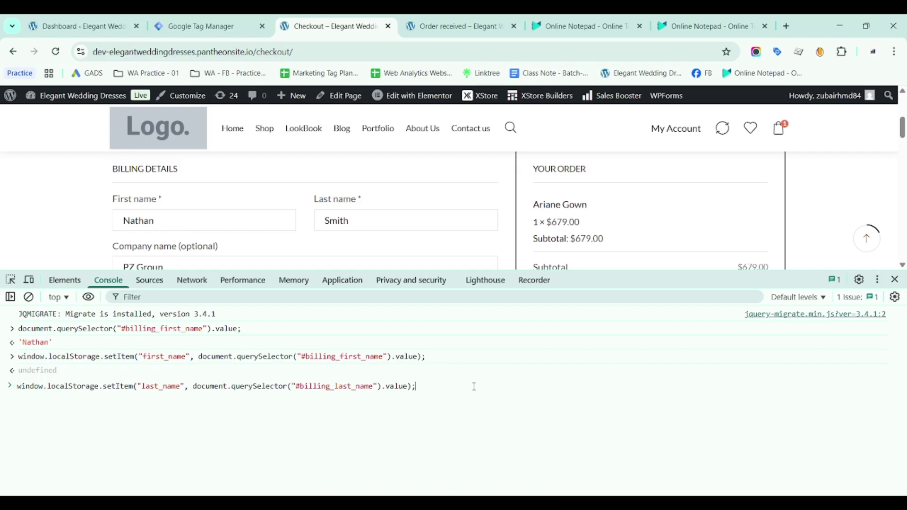
key("Return")
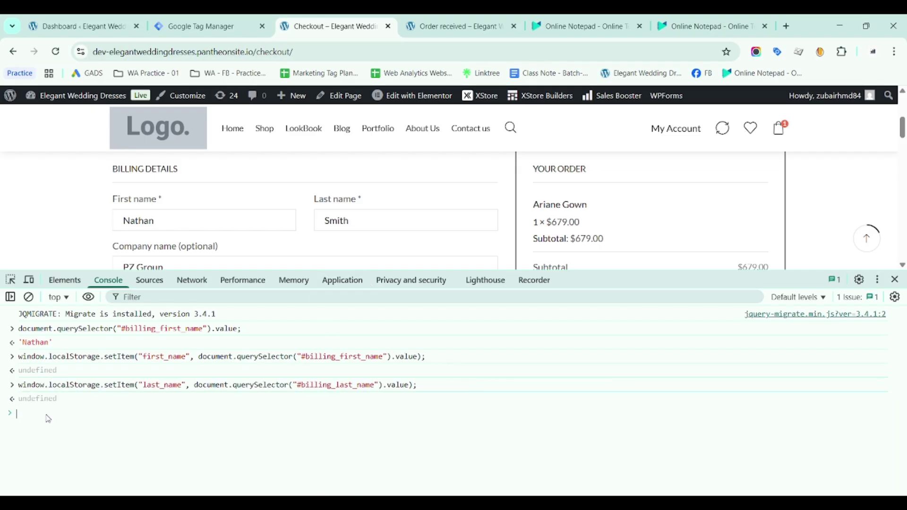
left_click(343, 281)
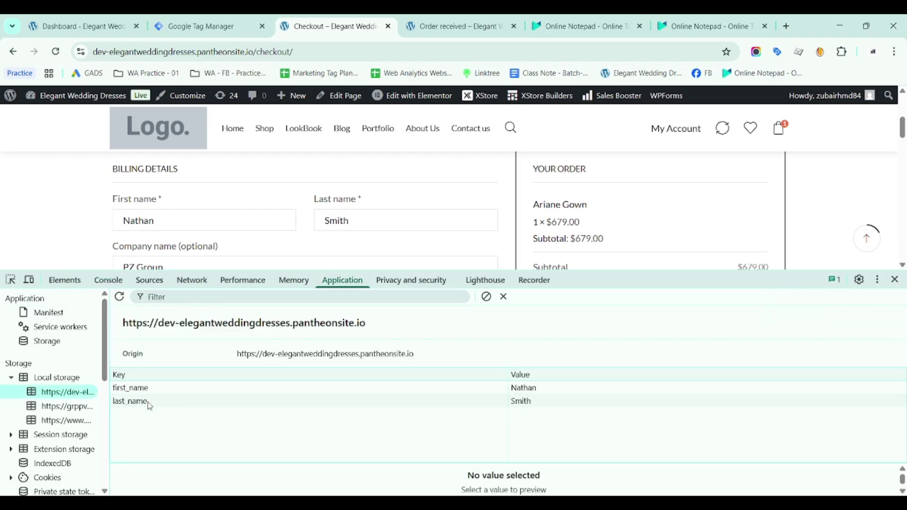
double_click(120, 402)
left_click(109, 280)
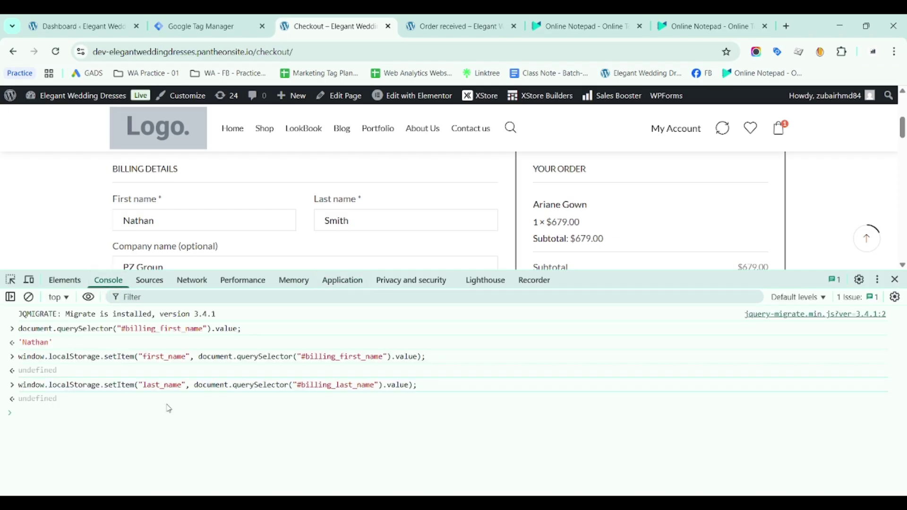
Copy the last_name setItem statement from the console into the WA - Class - 23-2 note and return to the checkout page
double_click(172, 386)
key("ctrl+Tab")
key("ctrl+Tab")
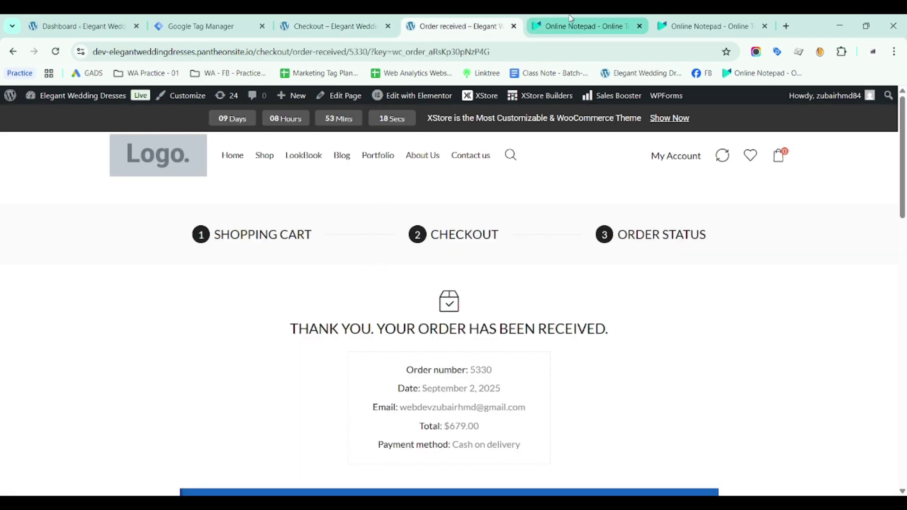
type("window.localStorage.setItem(\"last_name\", document.querySelector(\"#billing_last_name\").value);")
key("ctrl+shift+Tab")
key("ctrl+shift+Tab")
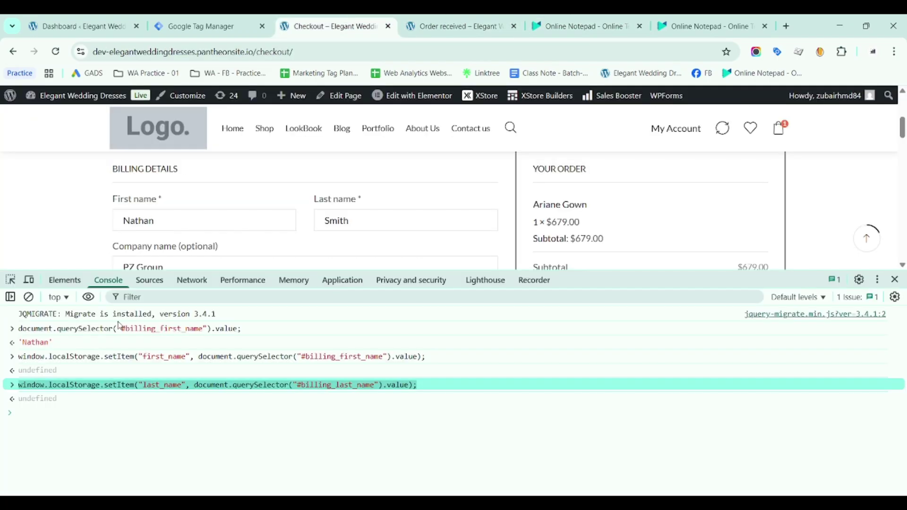
Inspect the checkout page's Company name field to get its selector, and return to the console
scroll(109, 236, "down", 1)
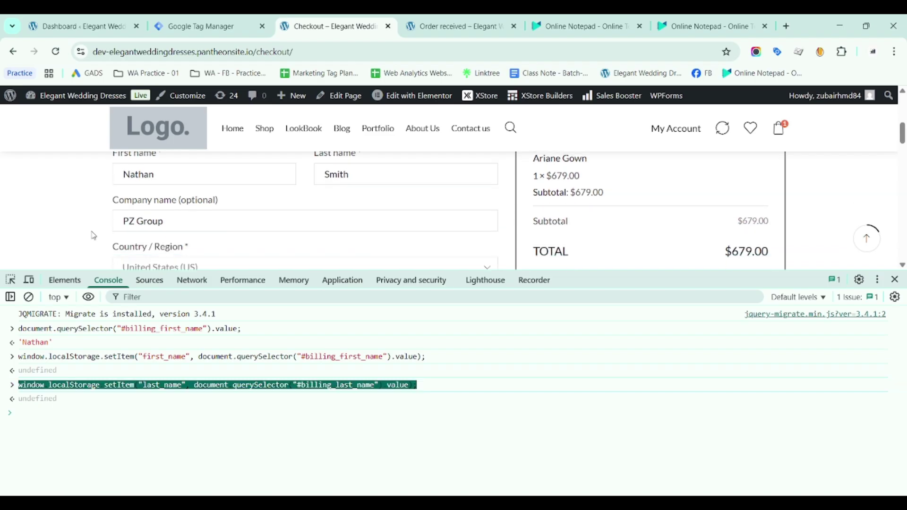
left_click(148, 208)
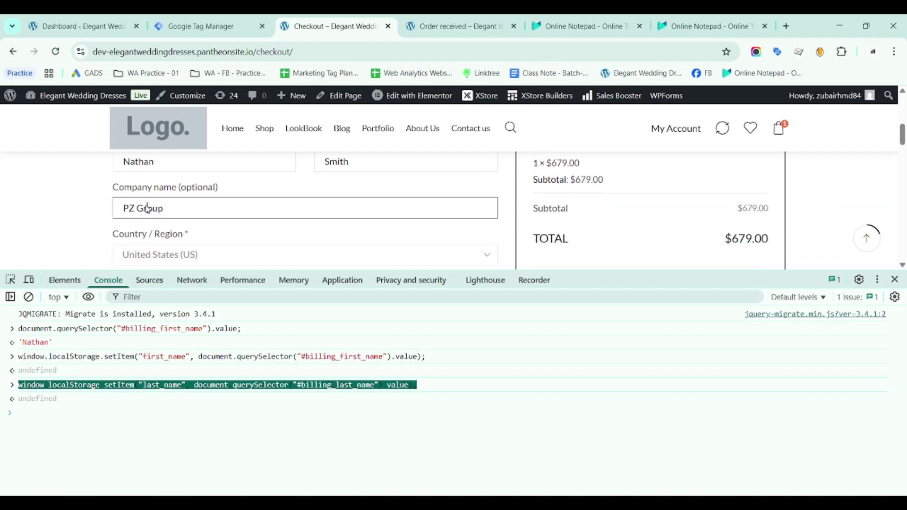
left_click(187, 487)
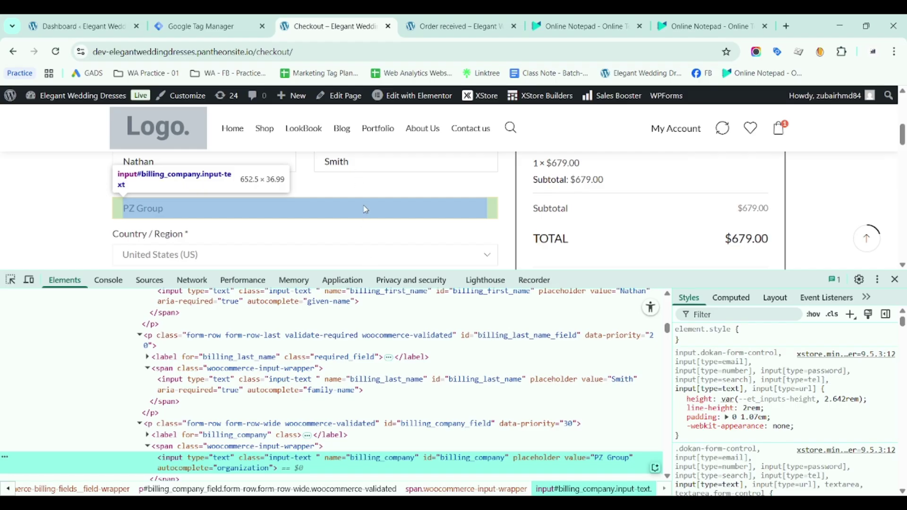
left_click(108, 279)
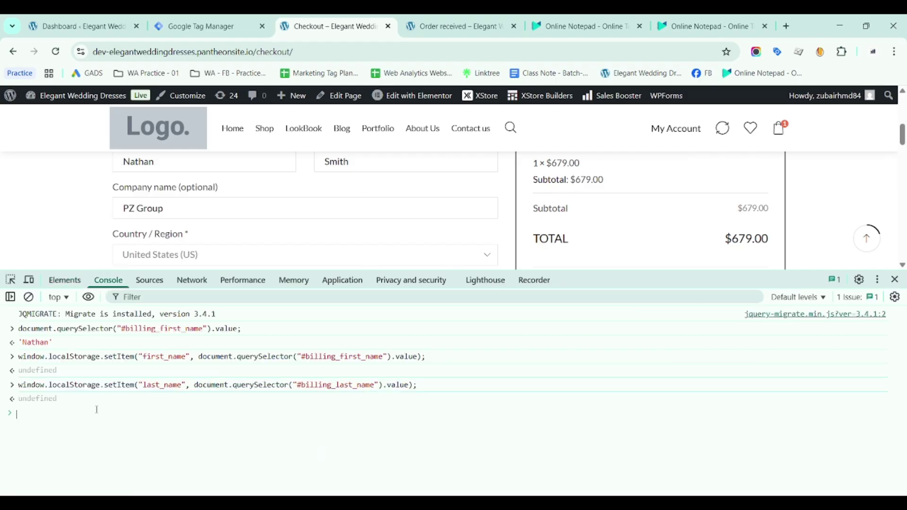
Recall the last_name setItem statement in the console and change its key to company_name
key("Up")
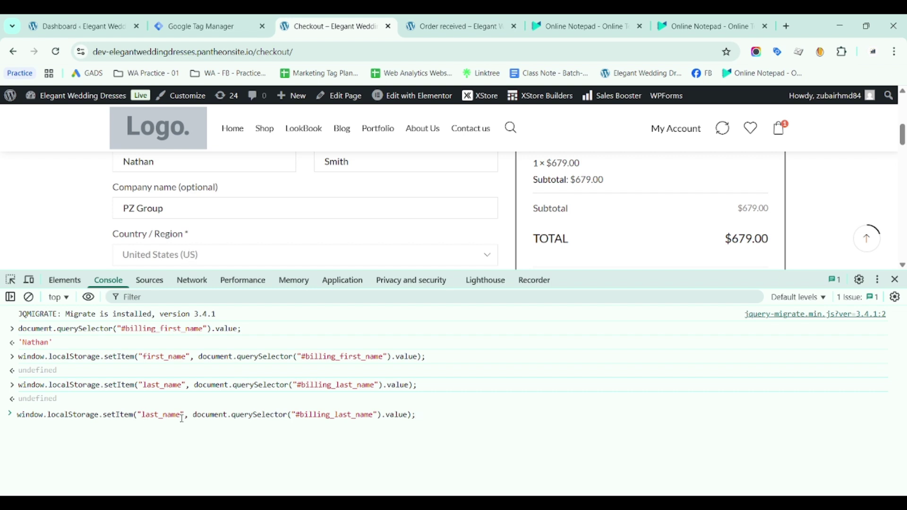
key("shift+Right")
key("shift+Right")
key("shift+Right")
key("shift+Right")
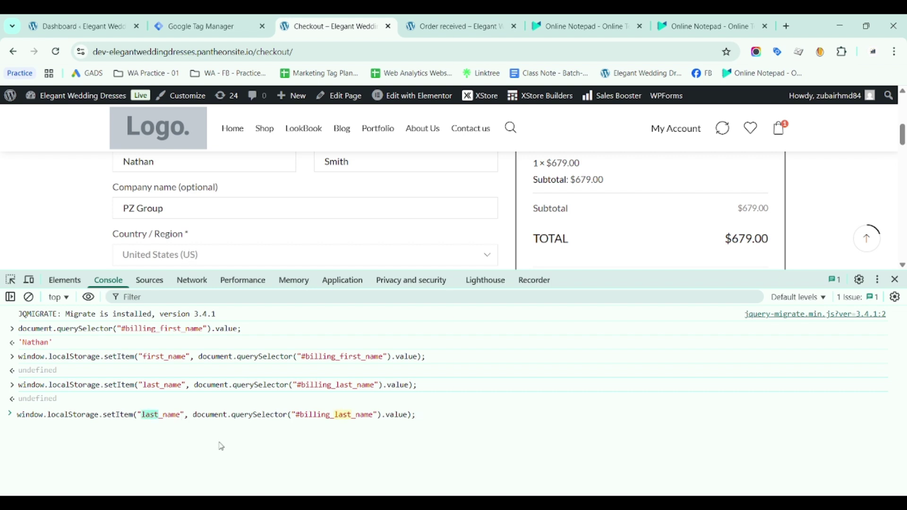
type("comapny")
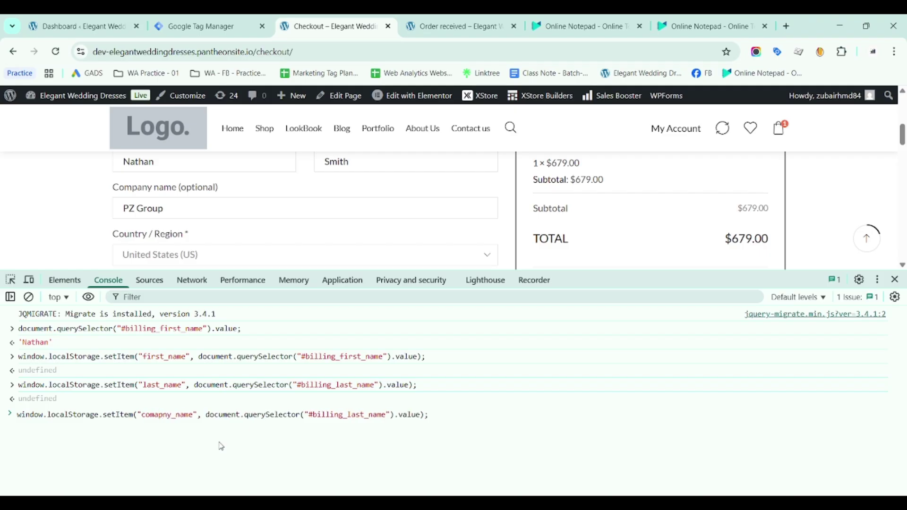
key("BackSpace")
key("BackSpace")
key("BackSpace")
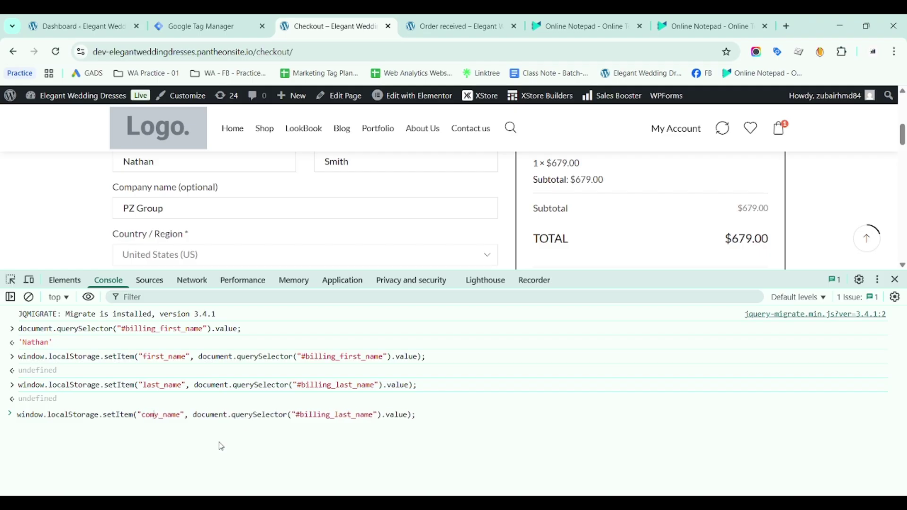
type("pan")
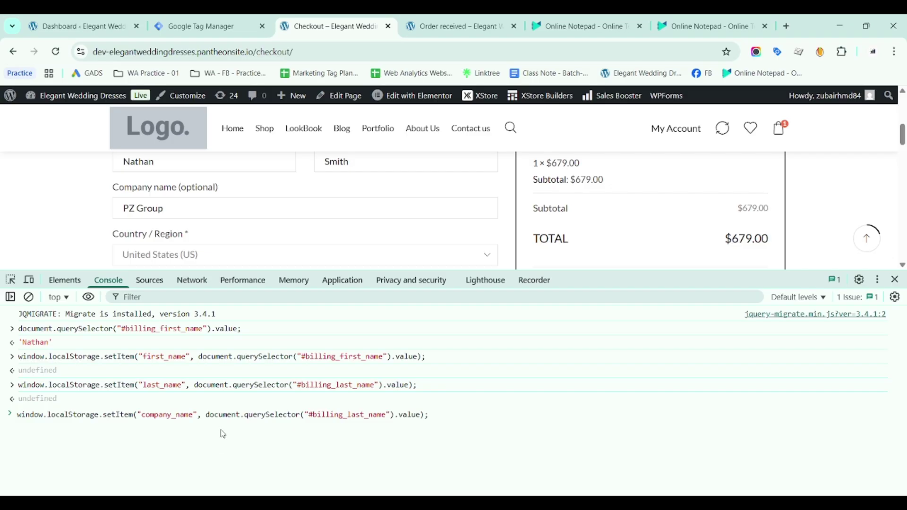
Replace the statement's value argument with document.querySelector("#billing_company") and run it
left_click(208, 416)
left_click(422, 416, "shift")
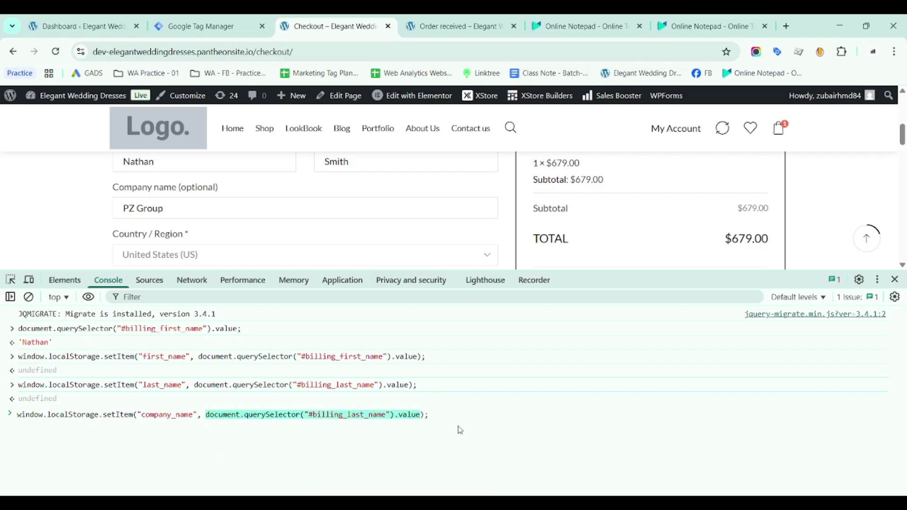
type("document.querySelector(\"#billing_company\")")
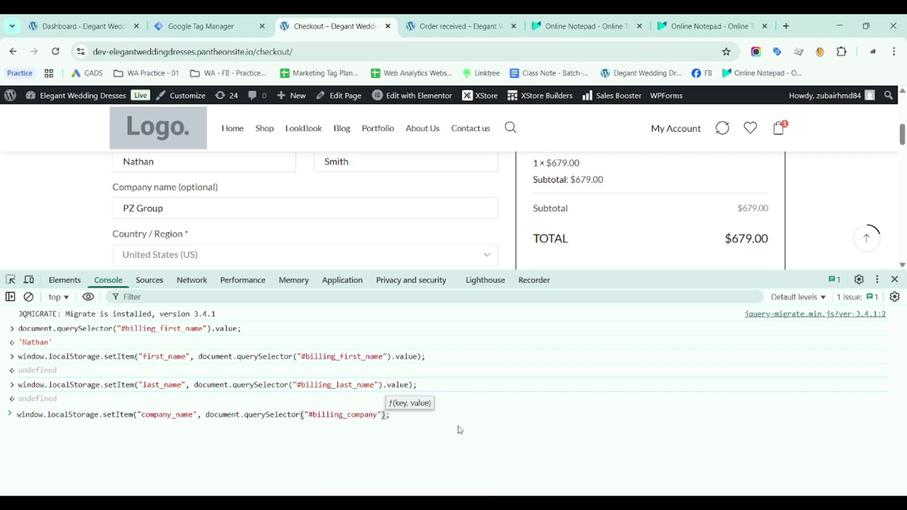
key("Return")
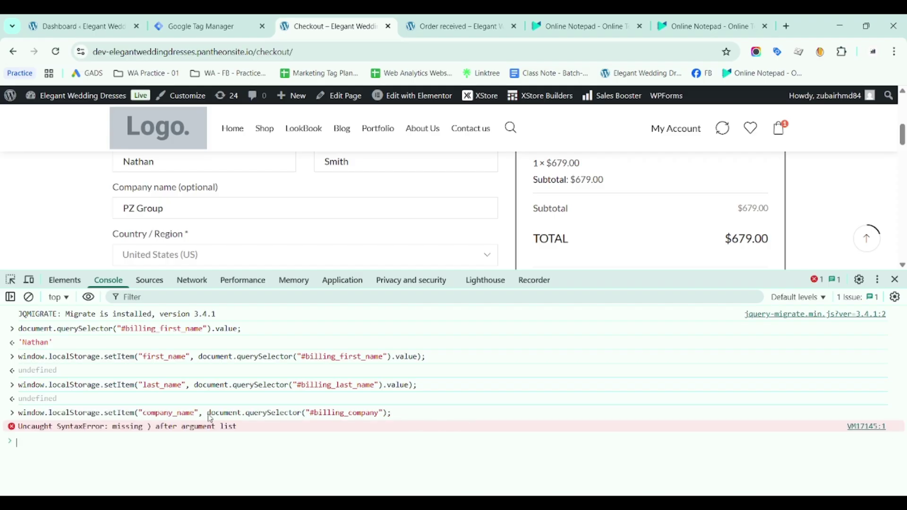
Correct the recalled statement to window.localStorage.setItem("company_name", document.querySelector("#billing_company").value);, run it and check the site's local storage
left_click(388, 414)
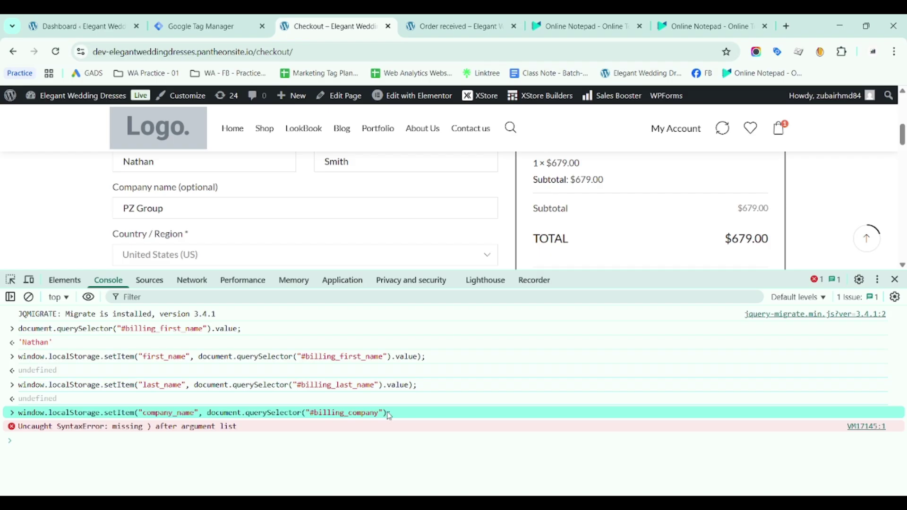
left_click(192, 440)
key("Up")
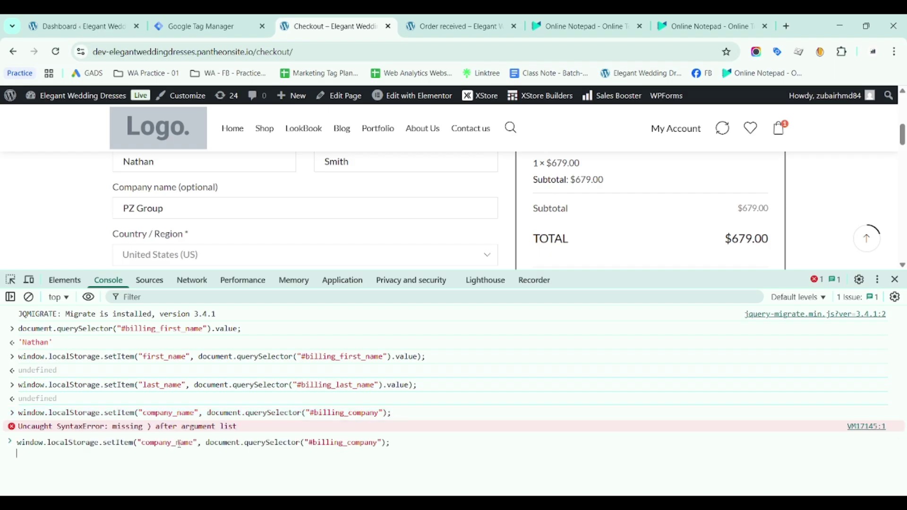
key("Left")
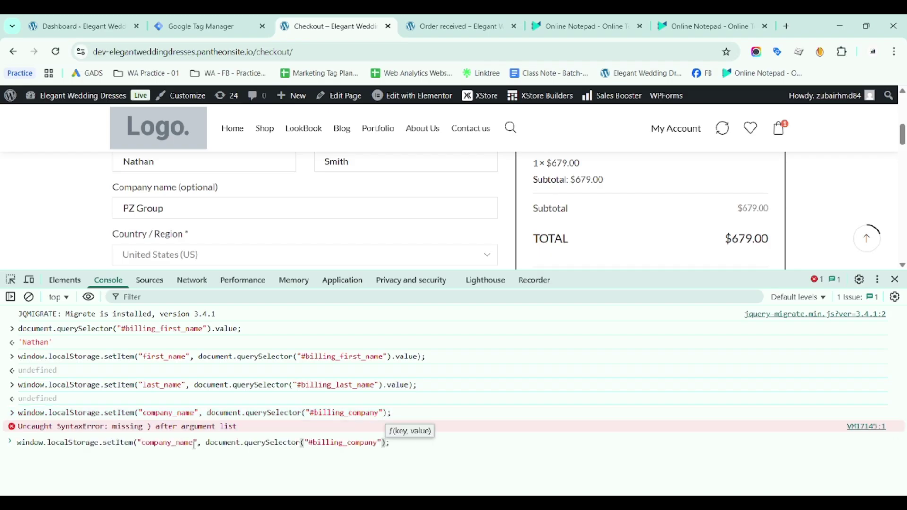
type(".value")
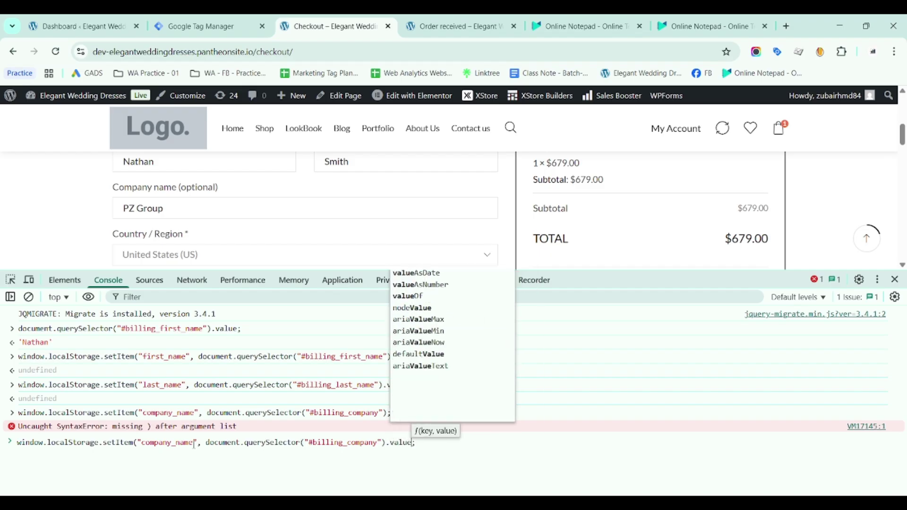
type(")")
key("Return")
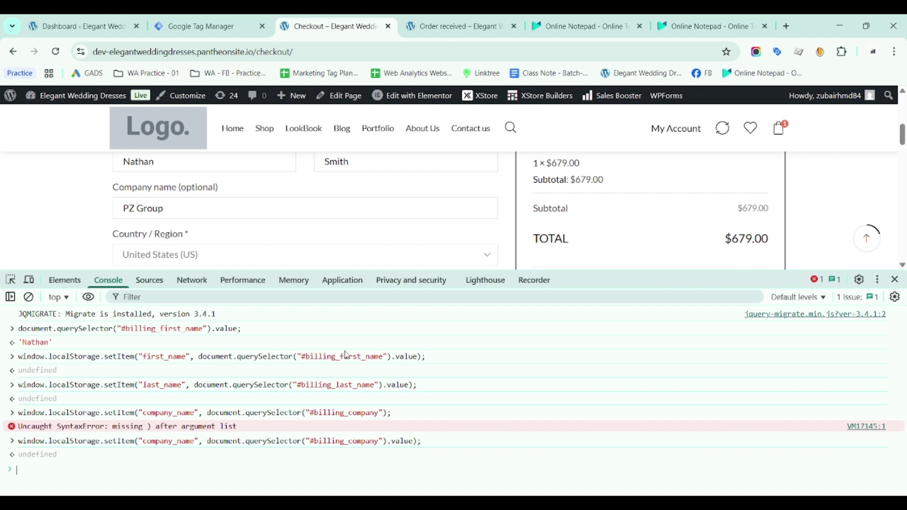
left_click(336, 282)
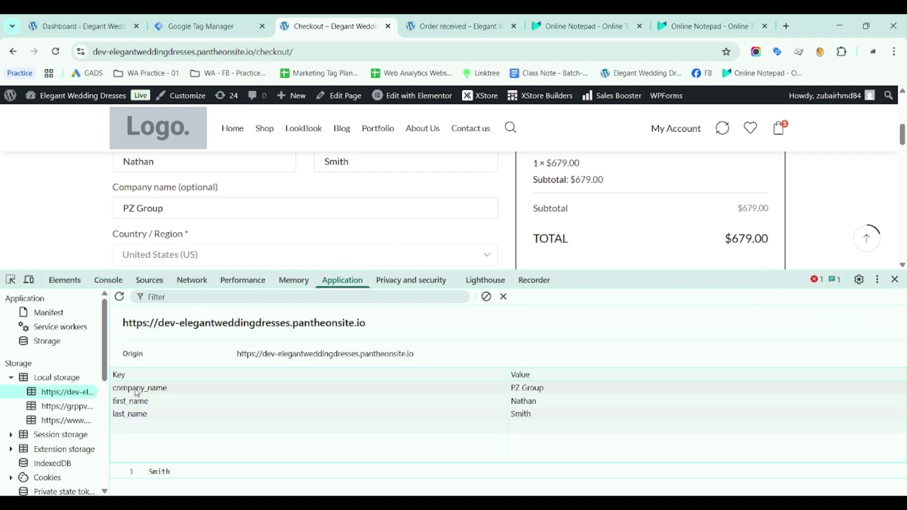
Copy the corrected company_name setItem statement from the console into the WA - Class - 23-2 note below the last_name line
left_click(112, 282)
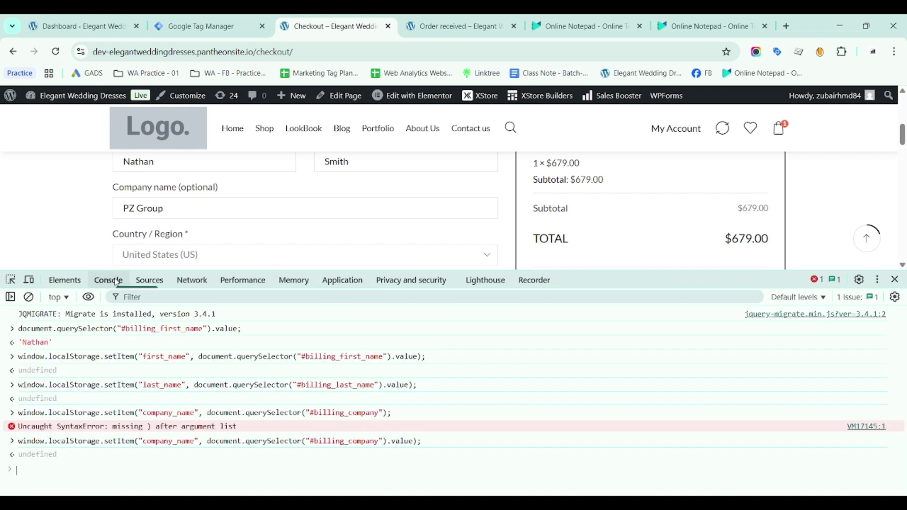
triple_click(98, 442)
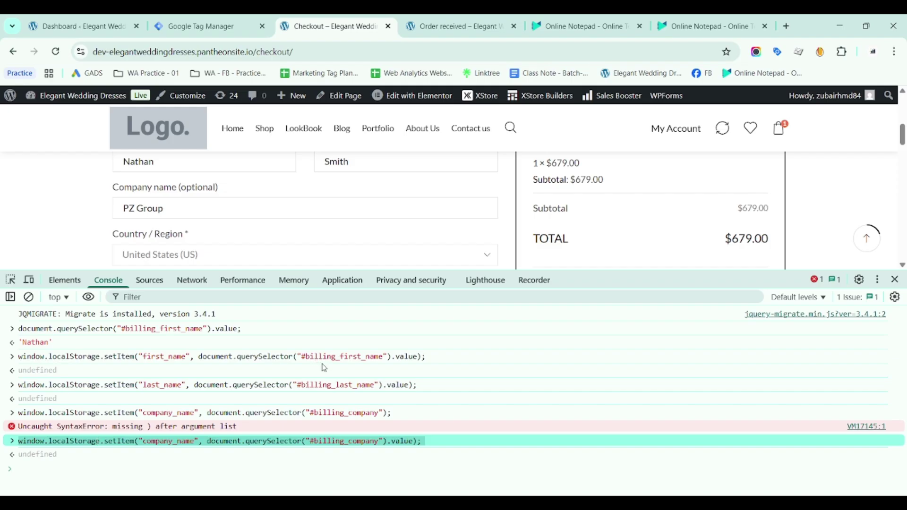
key("ctrl+equal")
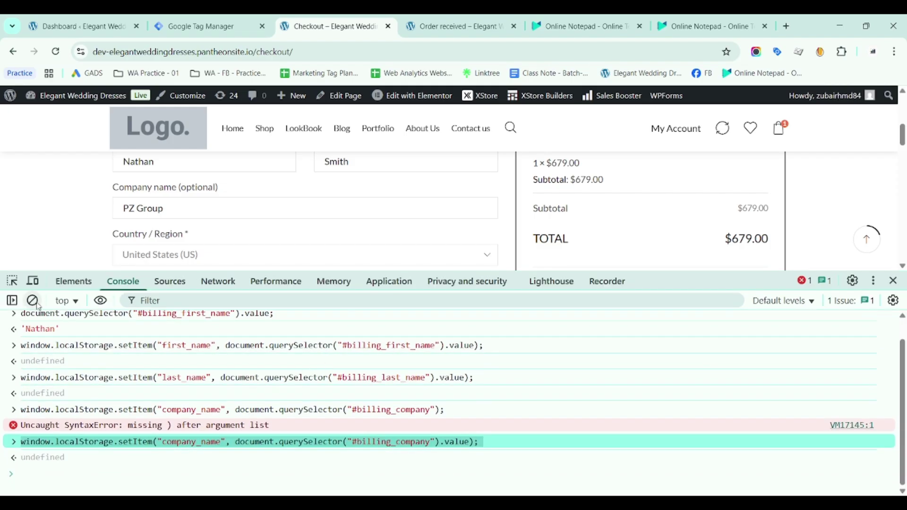
left_click(581, 26)
type("window.localStorage.setItem(\"company_name\", document.querySelector(\"#billing_company\").value);")
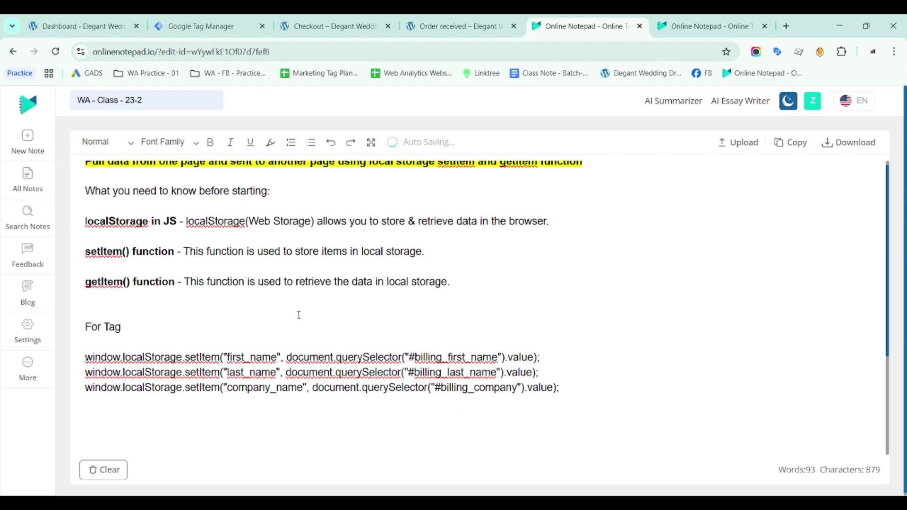
Clear the console on the checkout page and inspect the Country / Region field to get its selector
left_click(318, 21)
left_click(32, 301)
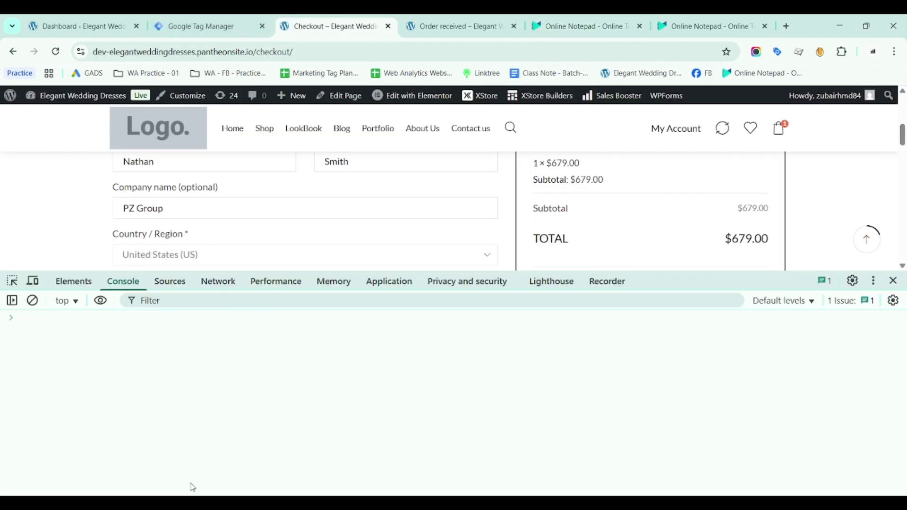
key("ctrl+shift+c")
key("ctrl+shift+c")
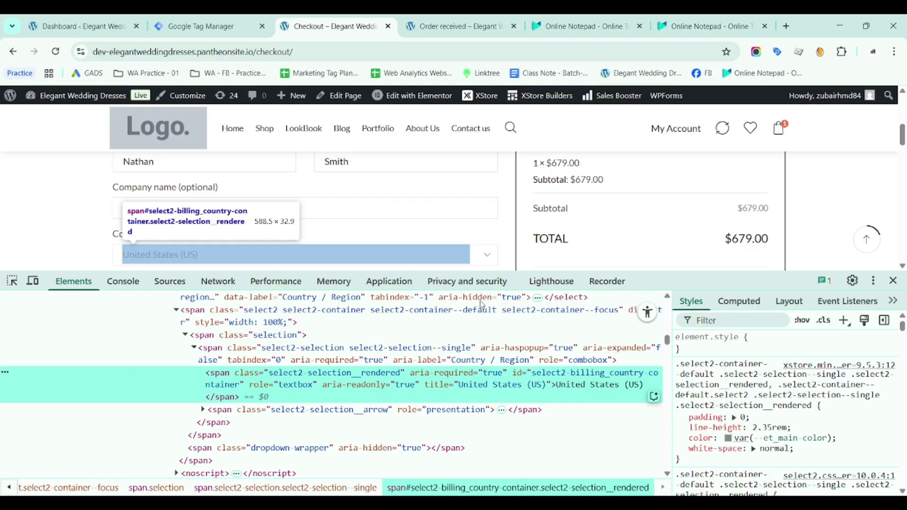
left_click(124, 282)
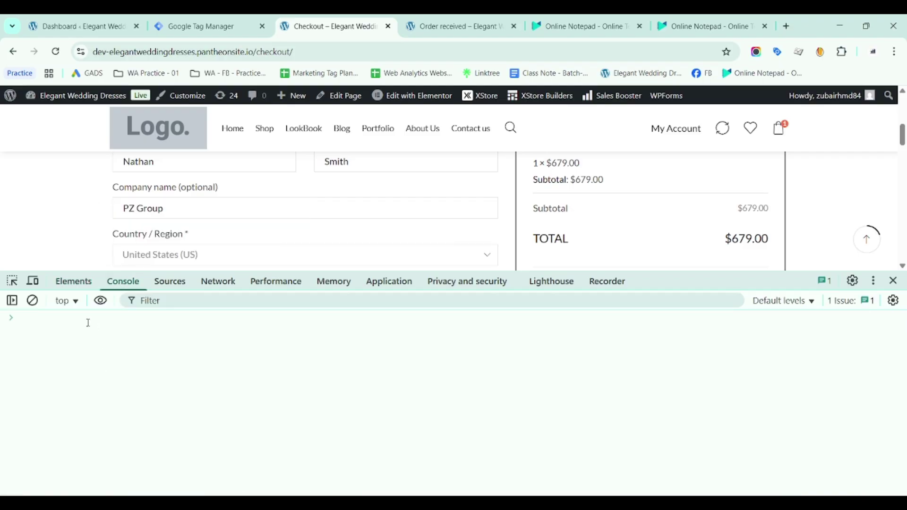
Paste the company_name setItem statement into the console and change its key to country
key("ctrl+v")
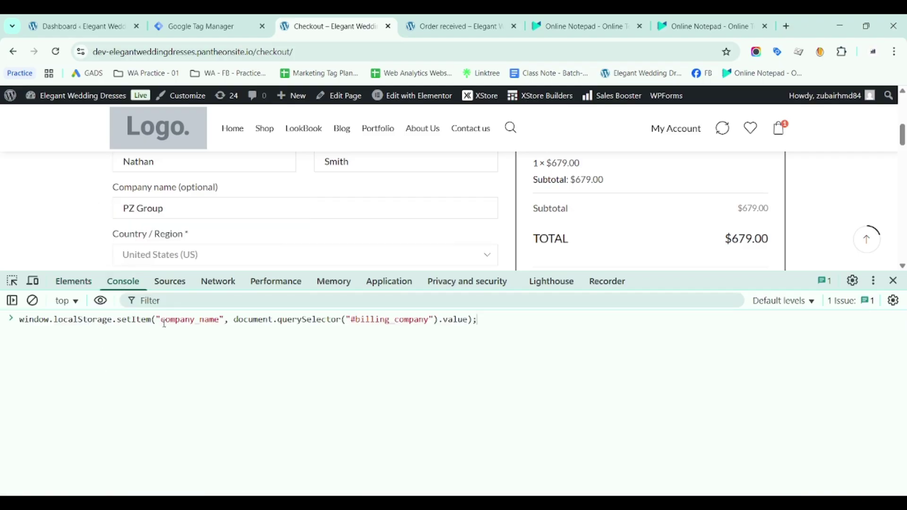
double_click(193, 319)
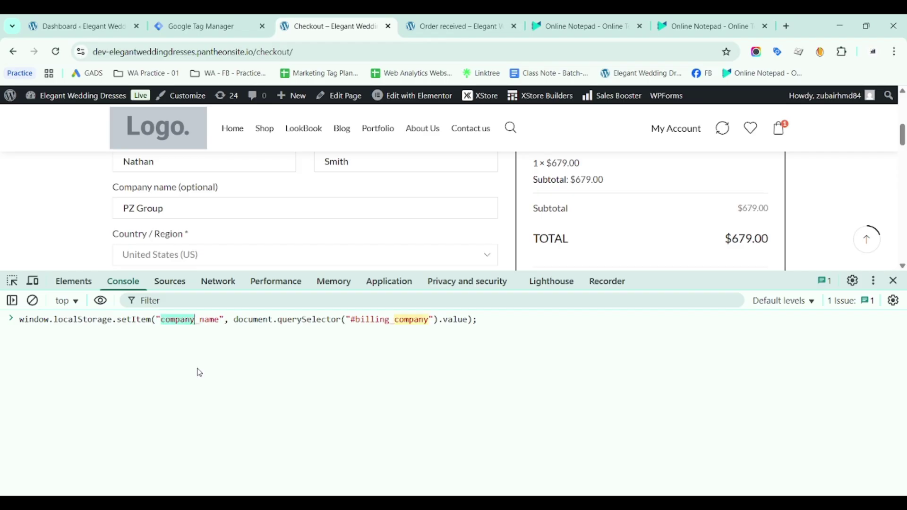
key("shift+Right")
key("shift+Right")
key("shift+Right")
key("shift+Right")
key("shift+Right")
type("country")
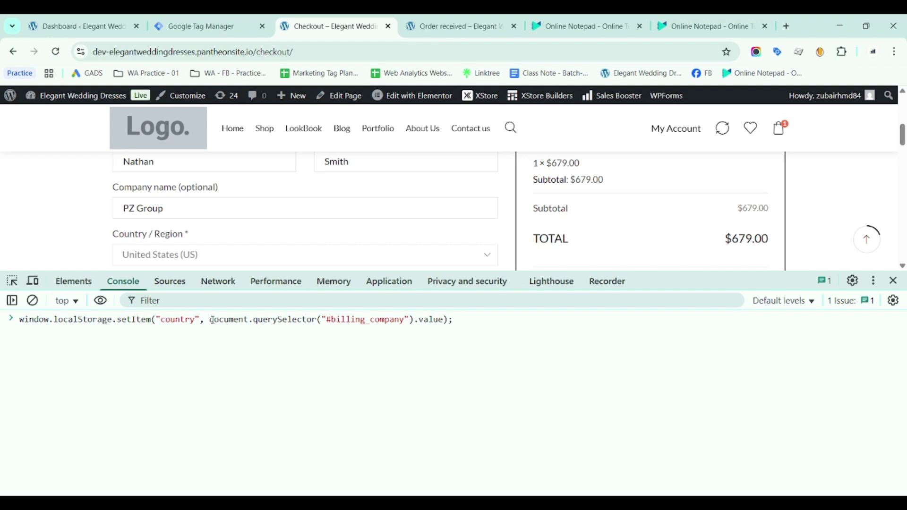
Try document.querySelector("#select2-billing_country-container") as the country statement's value argument, and clear the whole line
left_click_drag(212, 320, 274, 354)
key("shift+End")
key("shift+Left")
key("shift+Left")
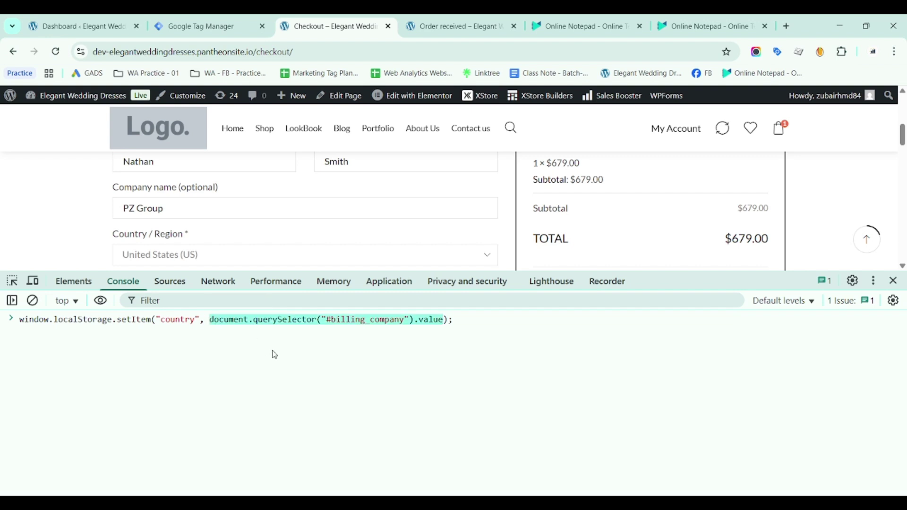
key("ctrl+v")
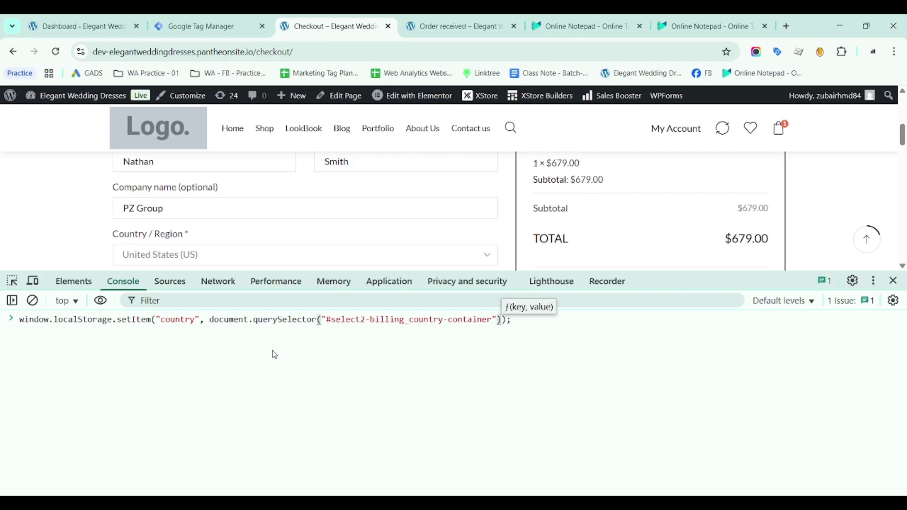
key("ctrl+a")
key("BackSpace")
Compose document.querySelector("#select2-billing_country-container").innerText in the console and select the whole expression for reuse
key("ctrl+v")
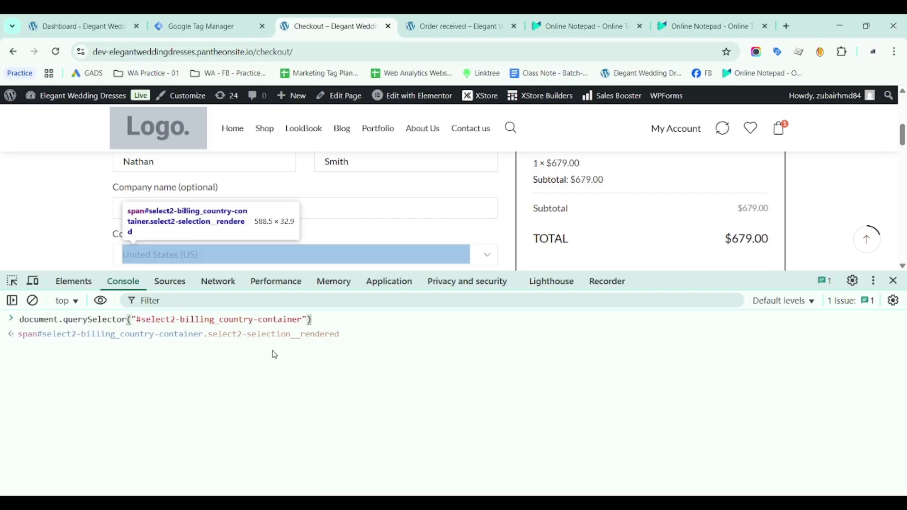
type(".")
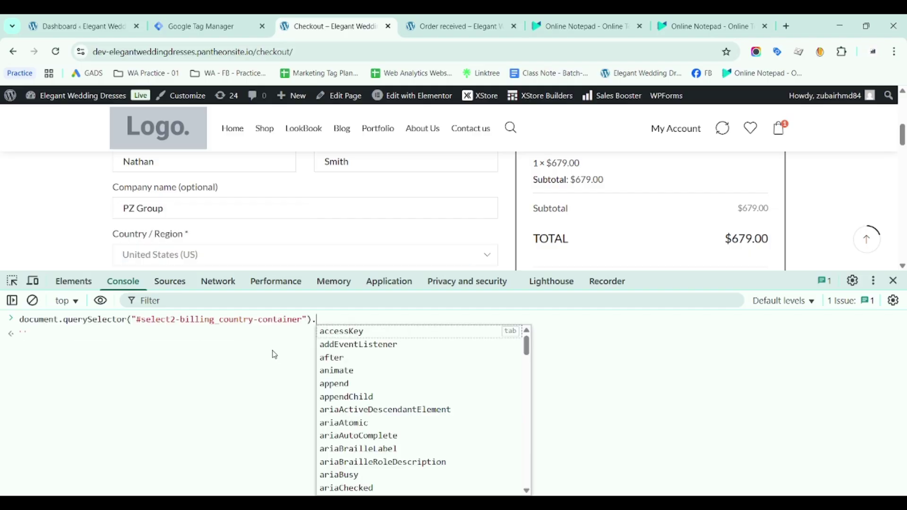
type("inn")
key("Down")
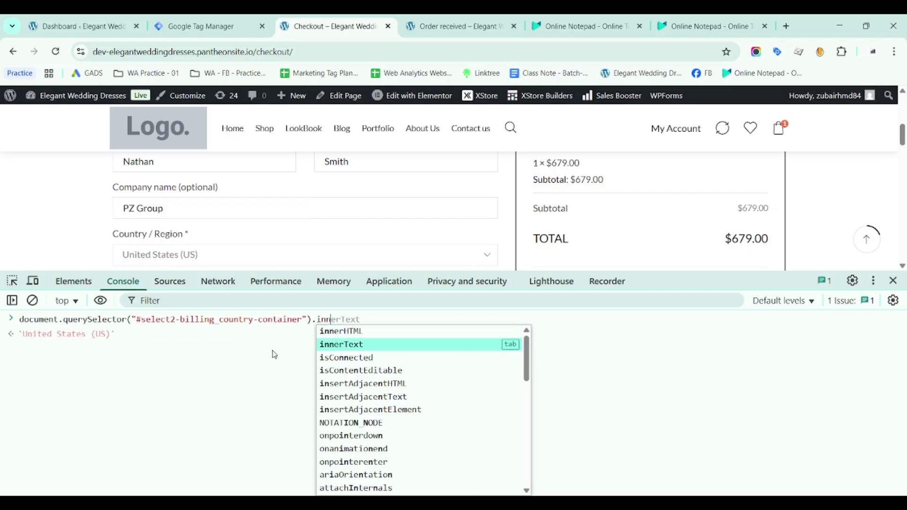
key("Tab")
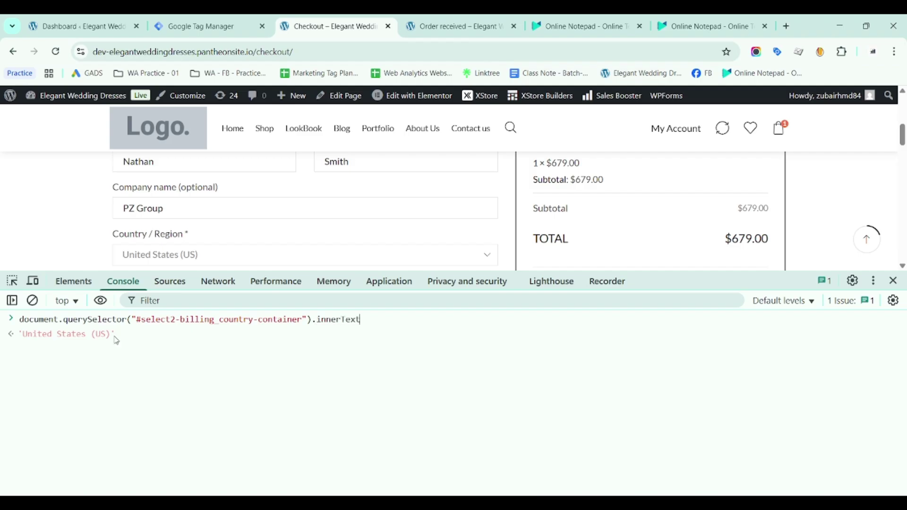
left_click_drag(116, 337, 24, 341)
left_click(389, 321)
key("ctrl+a")
Run the company_name setItem statement with document.querySelector("#select2-billing_country-container").innerText as its value, and check the entry in local storage
left_click(388, 321)
key("Up")
key("Up")
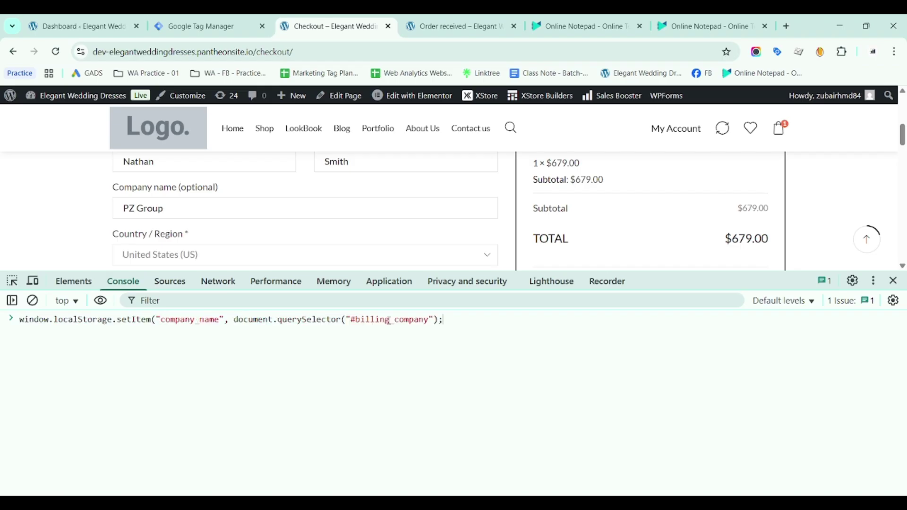
left_click(234, 321)
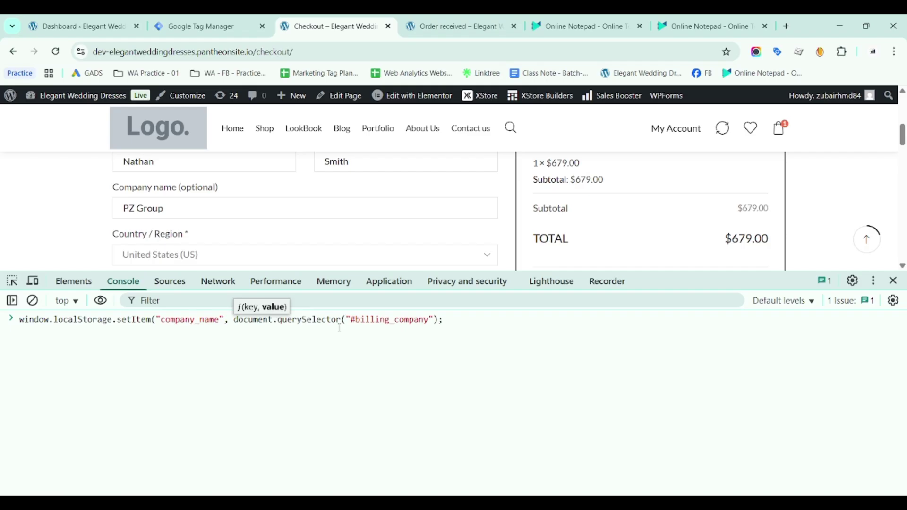
left_click(438, 320, "shift")
type("document.querySelector(\"#select2-billing_country-container\").innerText")
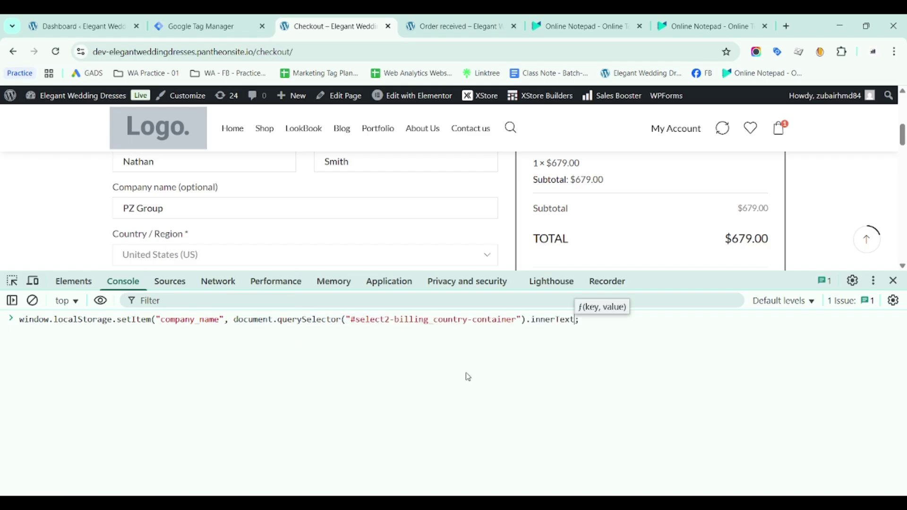
type(")")
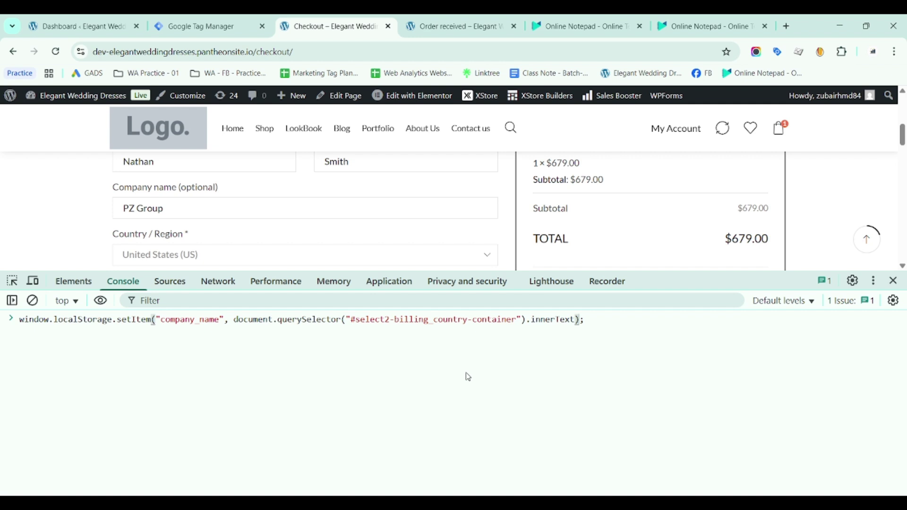
key("Return")
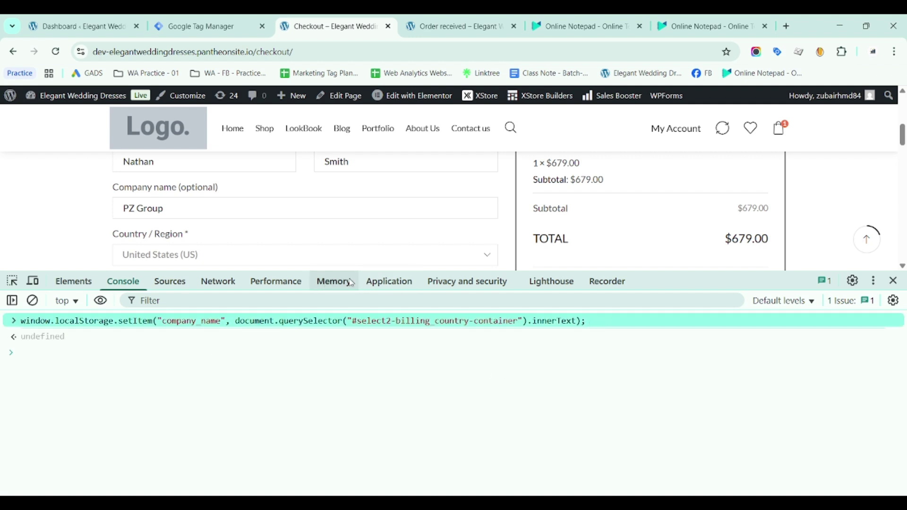
left_click(389, 282)
left_click(471, 409)
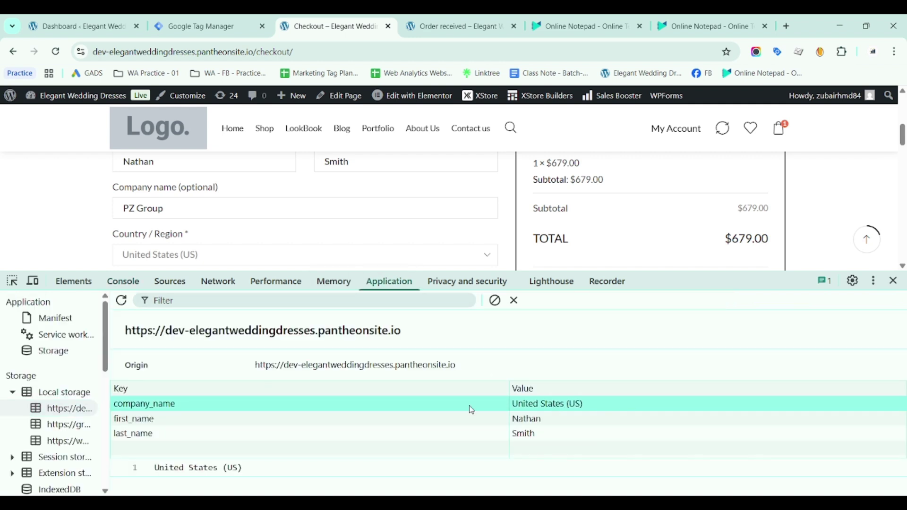
Copy the executed setItem statement into a new console line, change its key to country, and run it
left_click(123, 281)
double_click(181, 324)
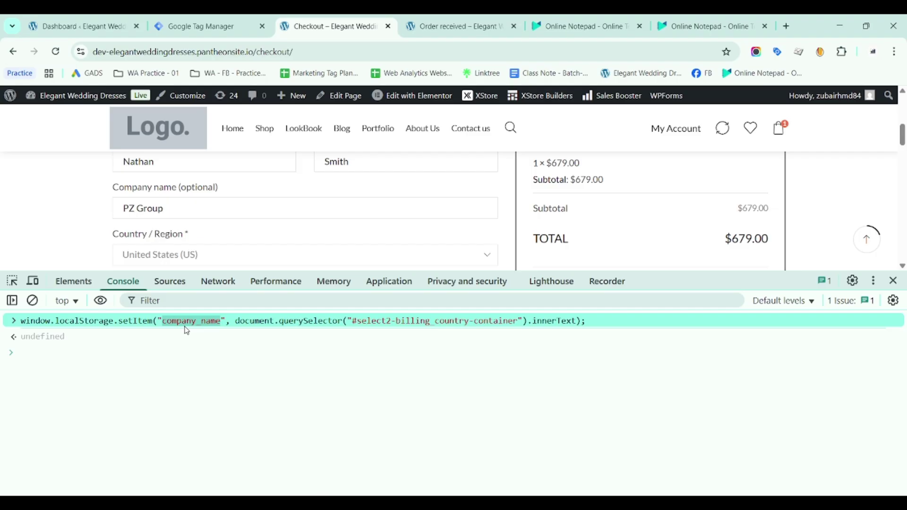
left_click(160, 322)
double_click(43, 336)
triple_click(67, 321)
key("ctrl+c")
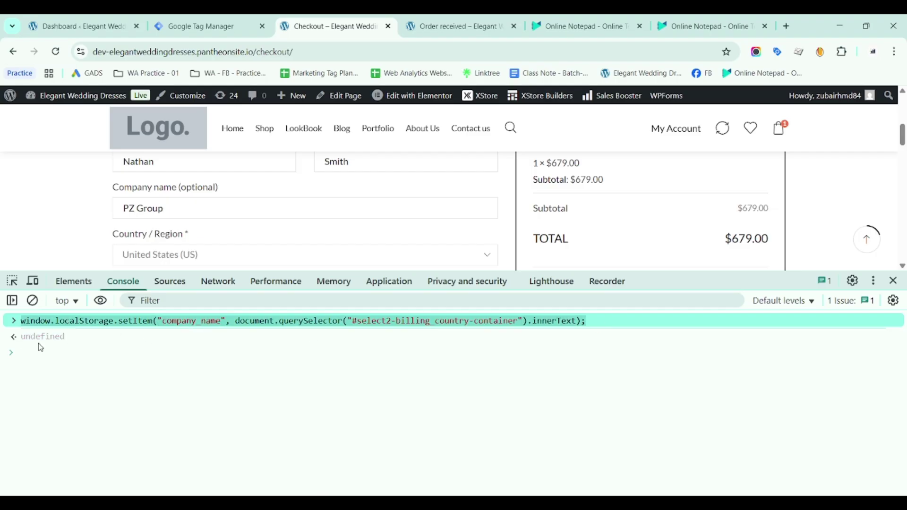
left_click(74, 356)
key("ctrl+v")
double_click(181, 355)
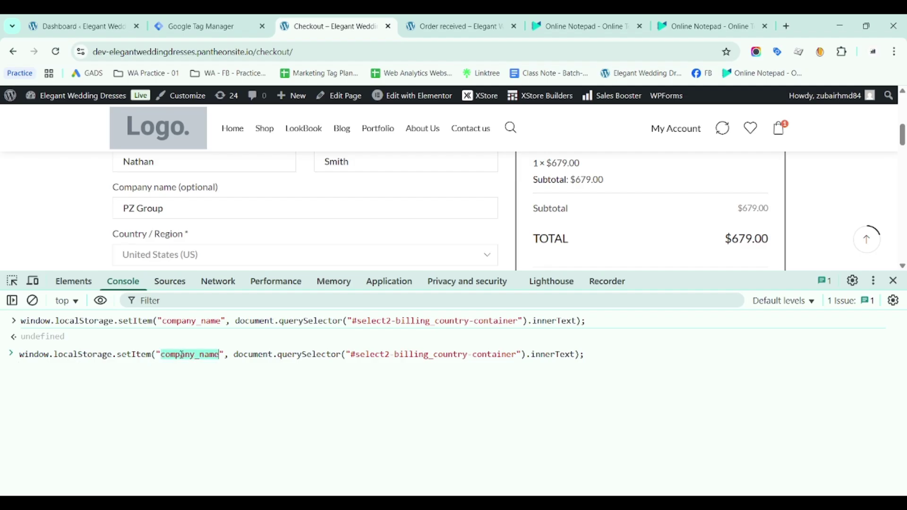
type("country")
key("Return")
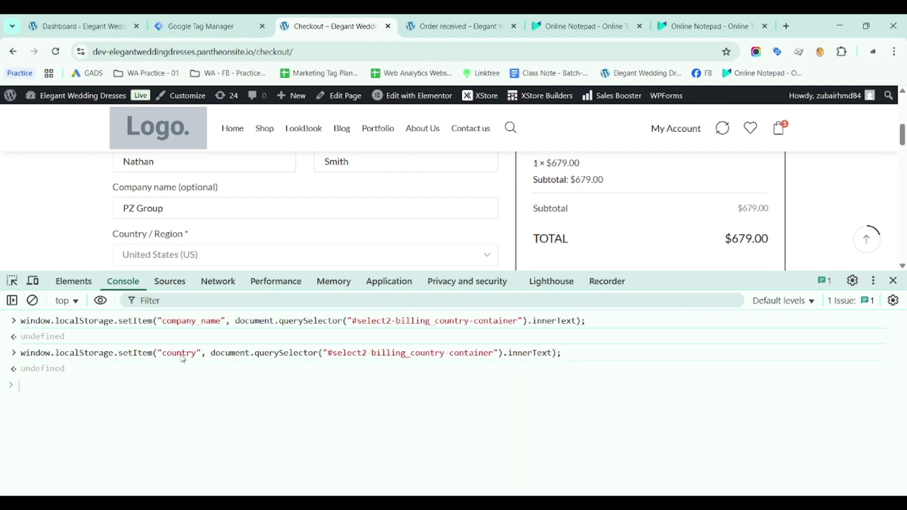
Check the country entry in the checkout site's local storage and clear all stored entries
left_click(389, 281)
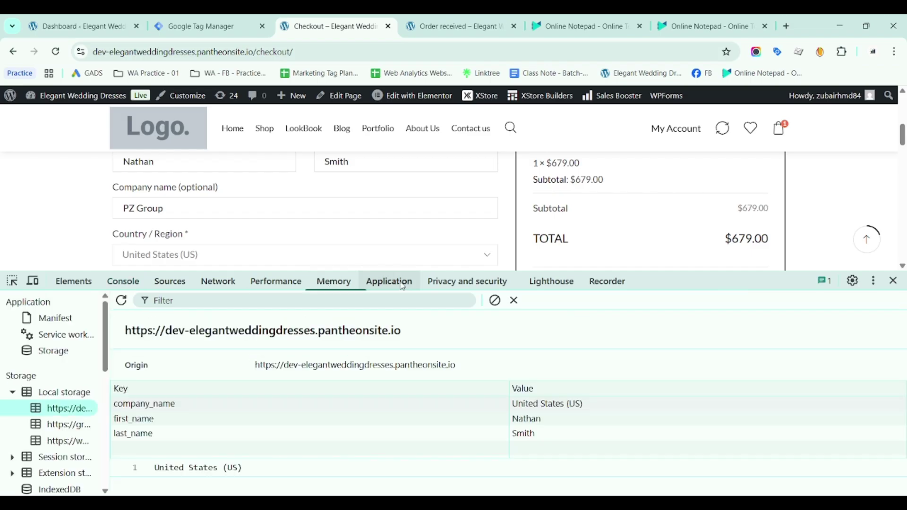
left_click(560, 414)
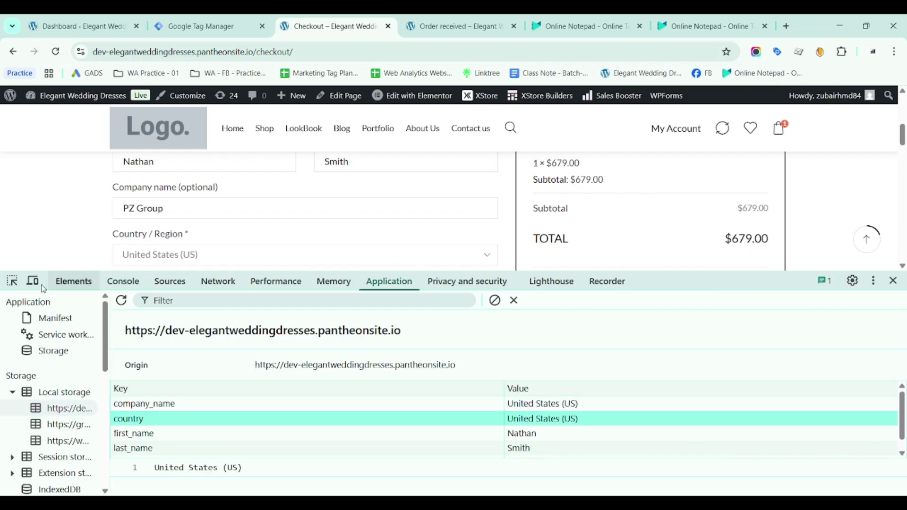
left_click(495, 300)
Copy the country setItem statement from the console into the Online Notepad note as the next line under For Tag
left_click(75, 281)
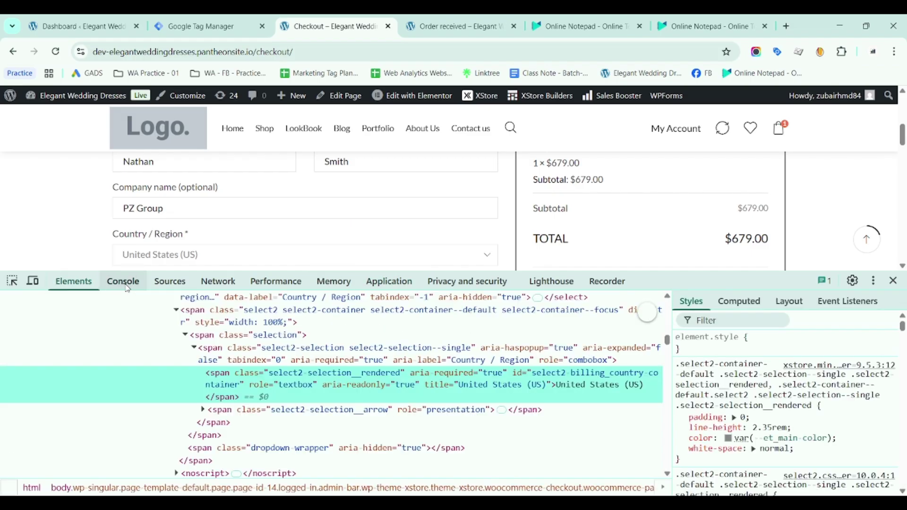
left_click(124, 281)
double_click(70, 354)
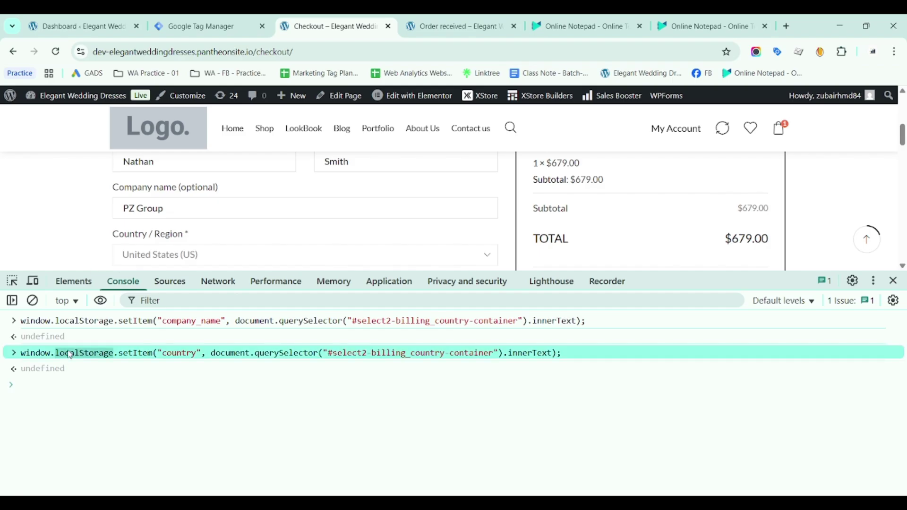
triple_click(70, 354)
left_click(582, 26)
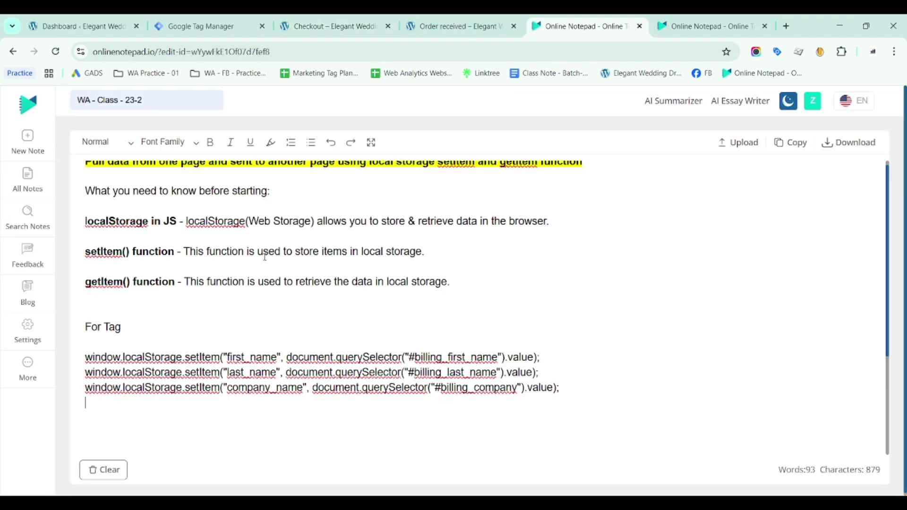
key("ctrl+v")
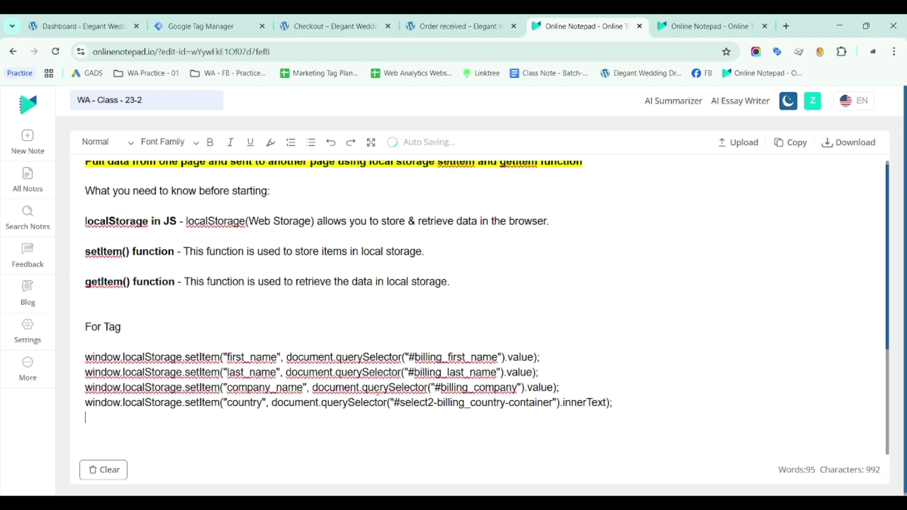
Switch back to the checkout page and inspect the Street address field to get its selector
left_click(348, 24)
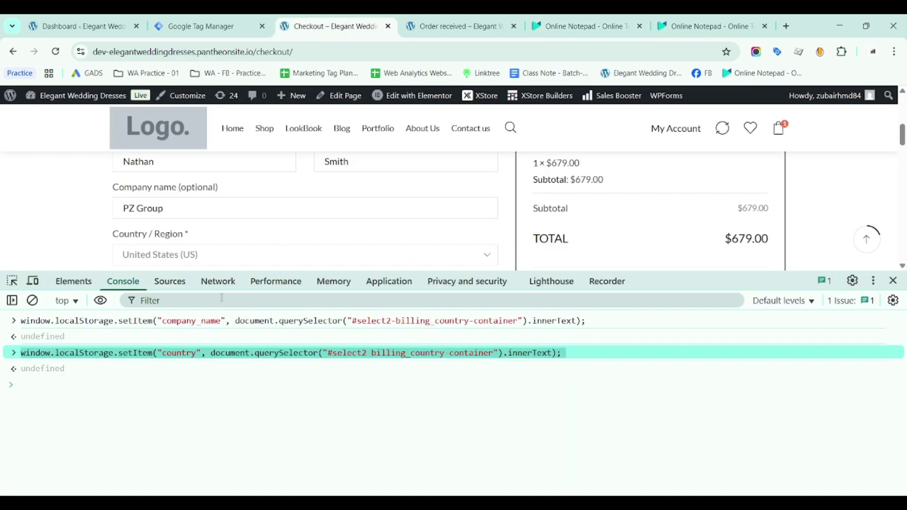
scroll(60, 225, "down", 1)
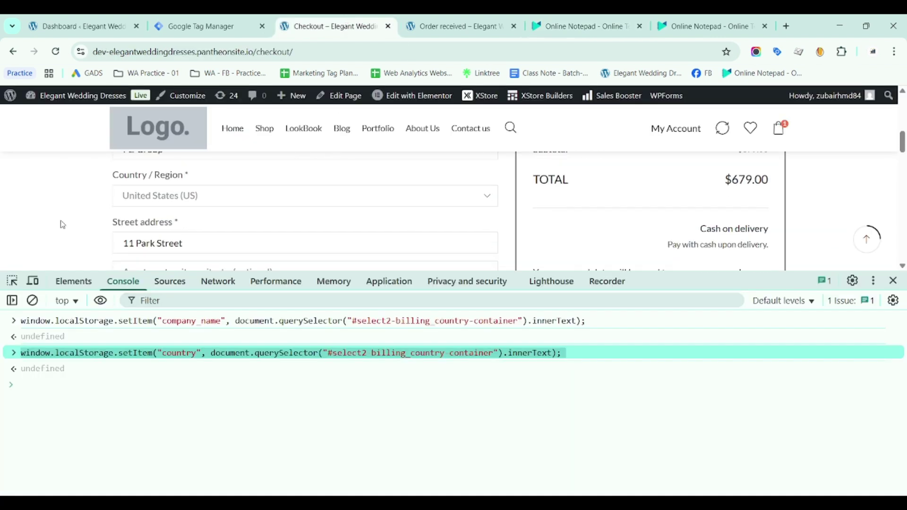
right_click(158, 248)
left_click(197, 482)
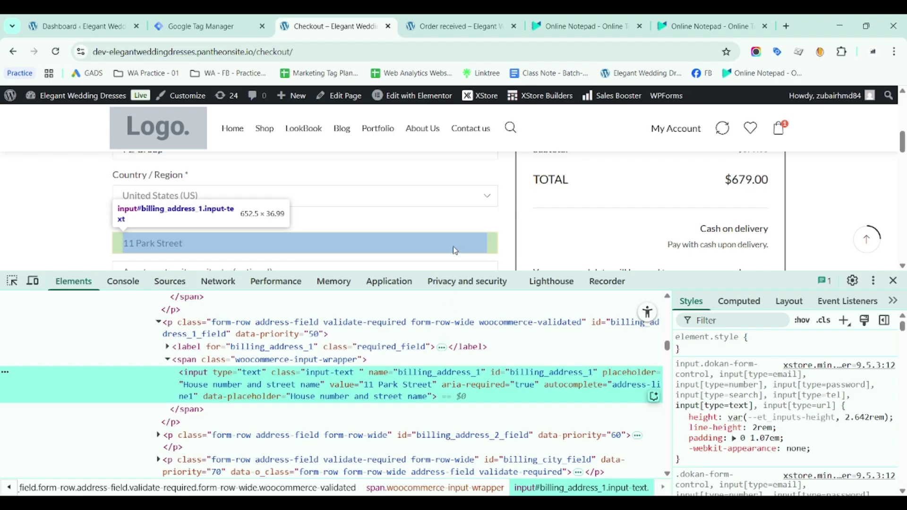
Recall the country setItem statement in the console and change its key to address
left_click(124, 281)
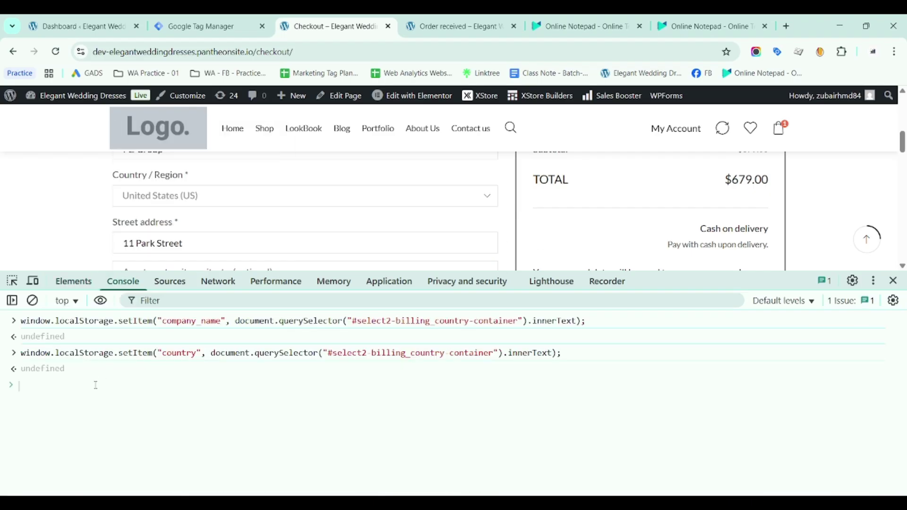
key("Up")
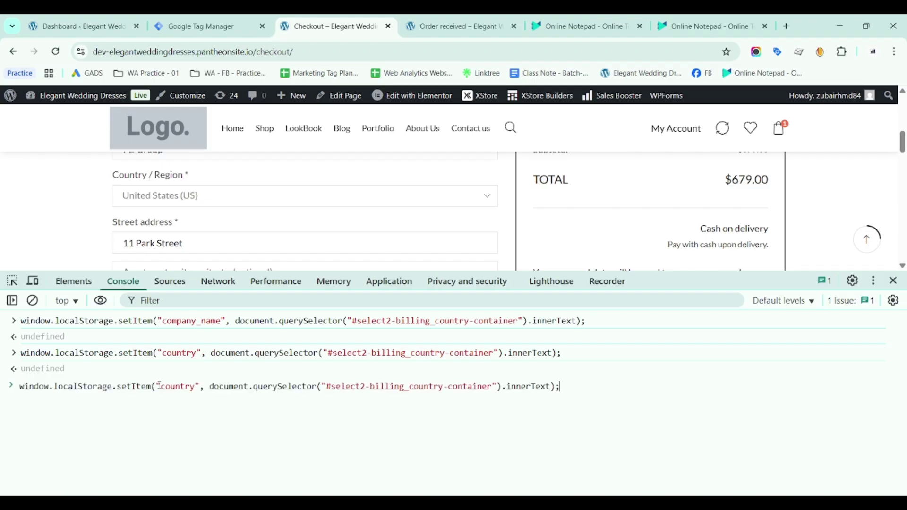
left_click_drag(159, 385, 195, 386)
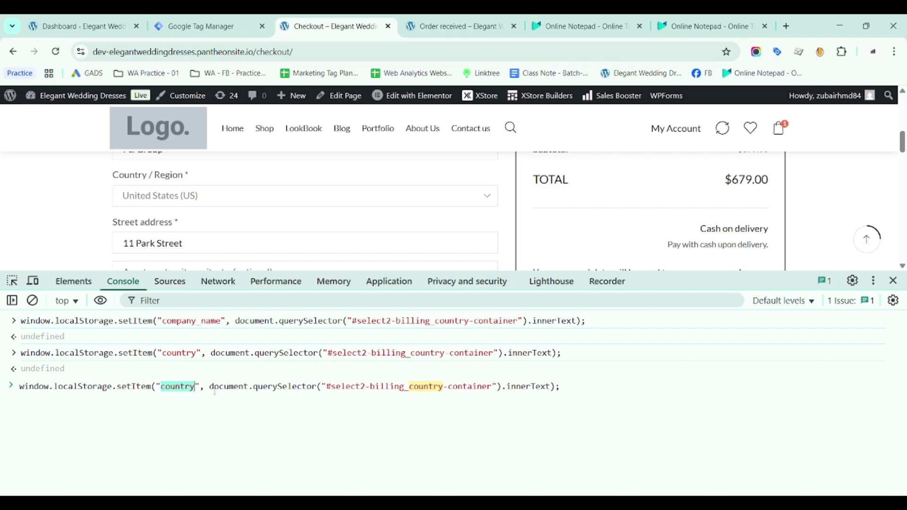
type("address")
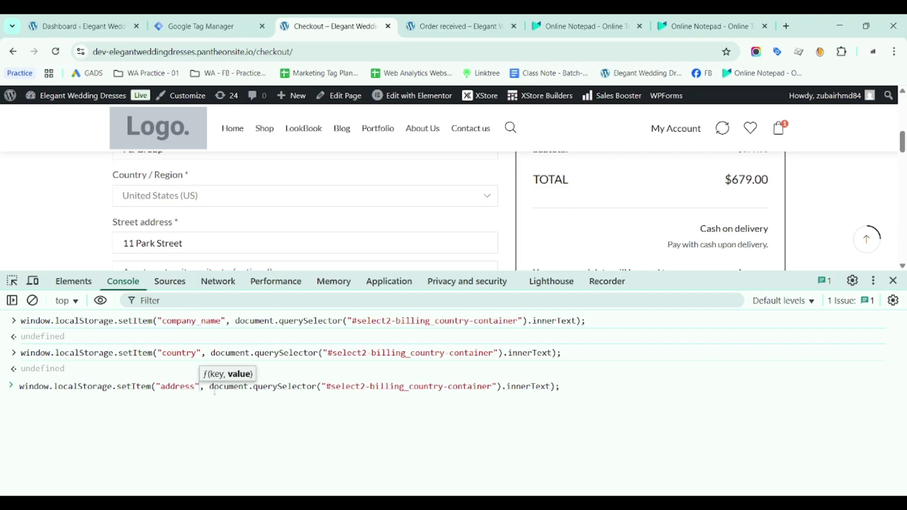
Replace the statement's value argument with document.querySelector("#billing_address_1").value, run it, and check the address entry in local storage
key("Right")
key("Right")
key("shift+End")
key("shift+Left")
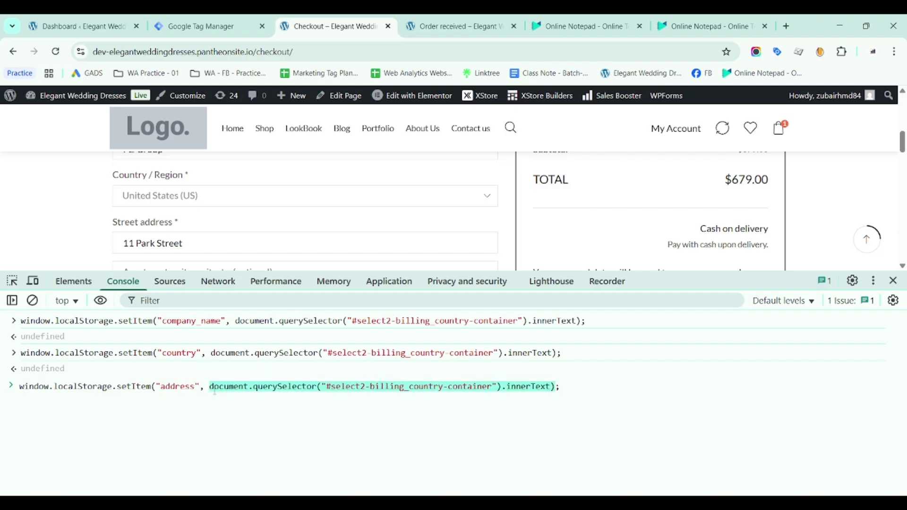
type("document.querySelector(\"#billing_address_1\")")
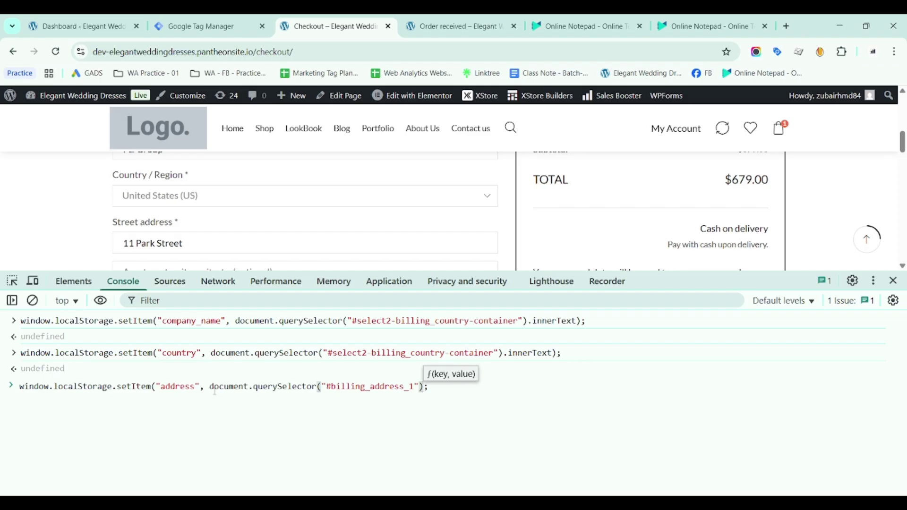
type(".value")
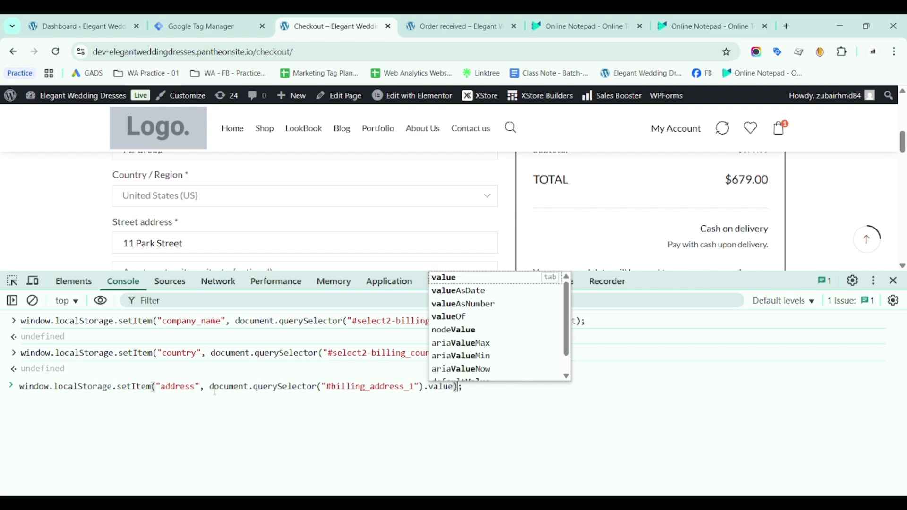
type(")")
key("Return")
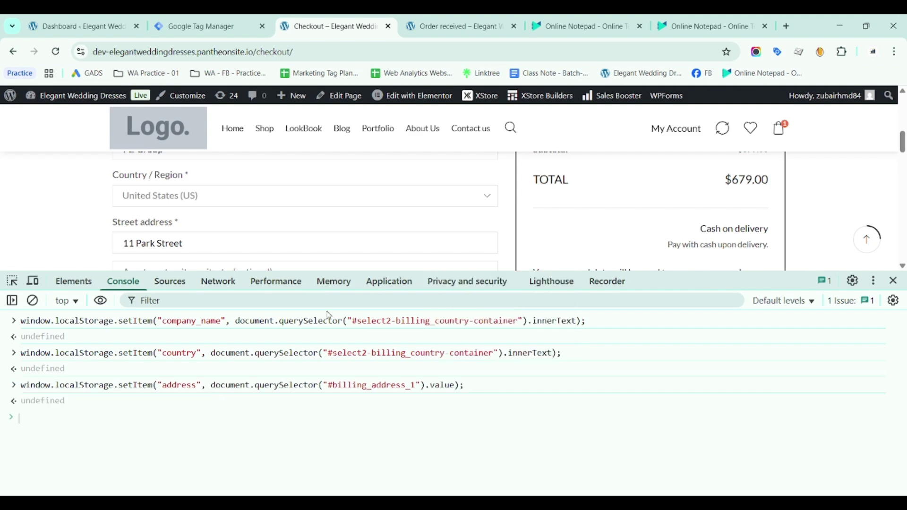
left_click(385, 282)
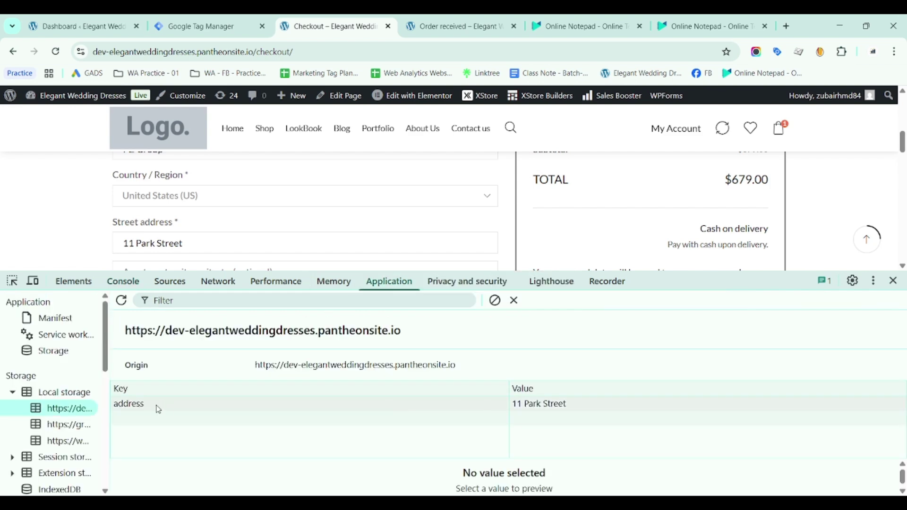
Copy the address setItem statement from the console into the Online Notepad note below the country line
left_click(123, 281)
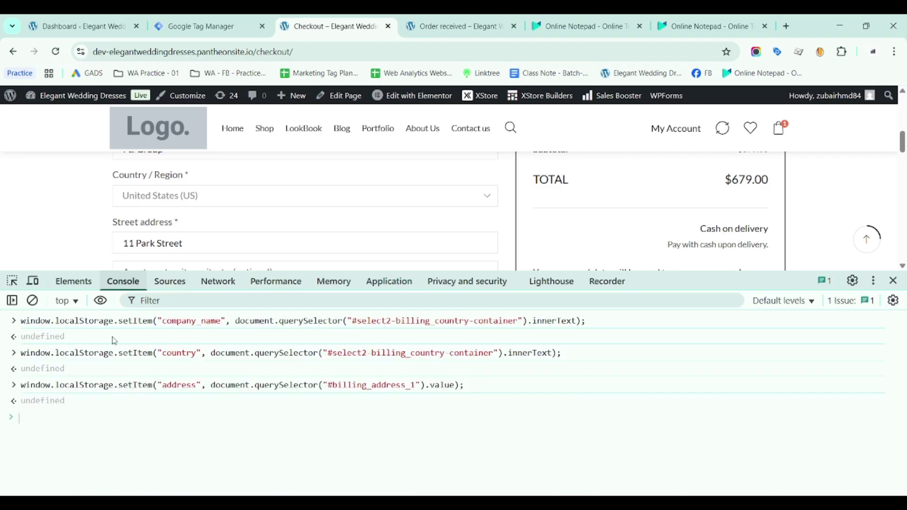
triple_click(124, 385)
key("ctrl+Tab")
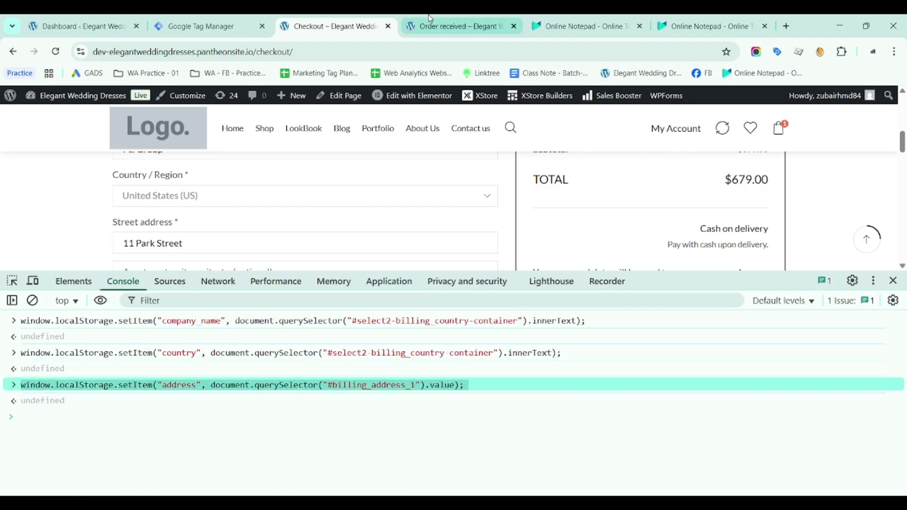
key("ctrl+Tab")
type("window.localStorage.setItem(\"address\", document.querySelector(\"#billing_address_1\").value);")
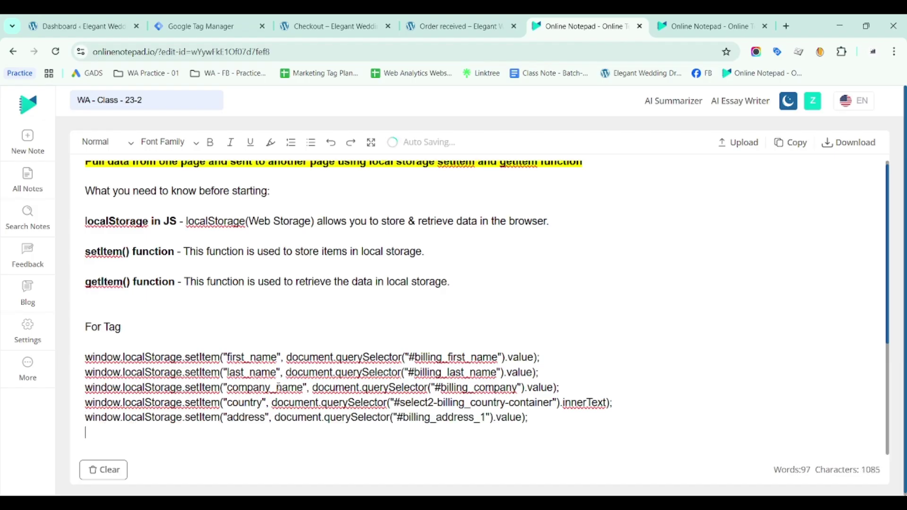
Inspect the Town / City field on the checkout page to get its selector, and return to the console
left_click(345, 27)
scroll(263, 217, "down", 1)
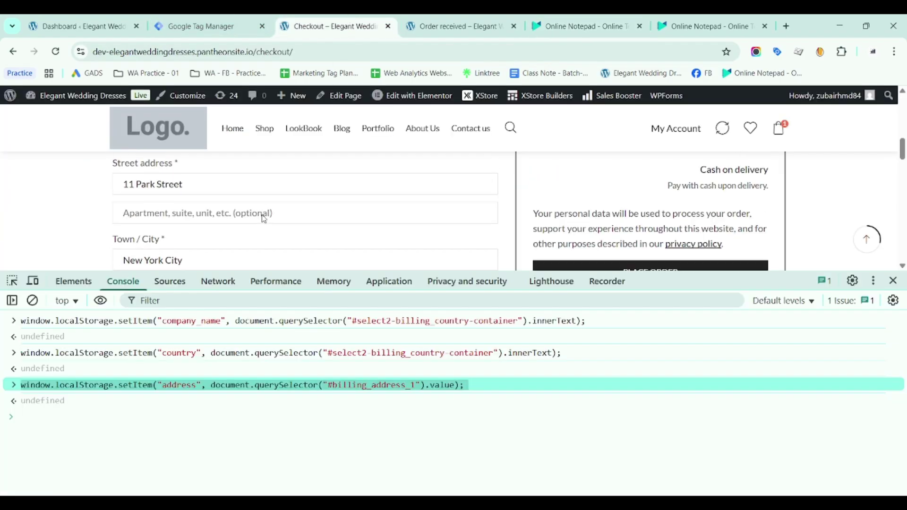
scroll(83, 217, "down", 1)
left_click(163, 200)
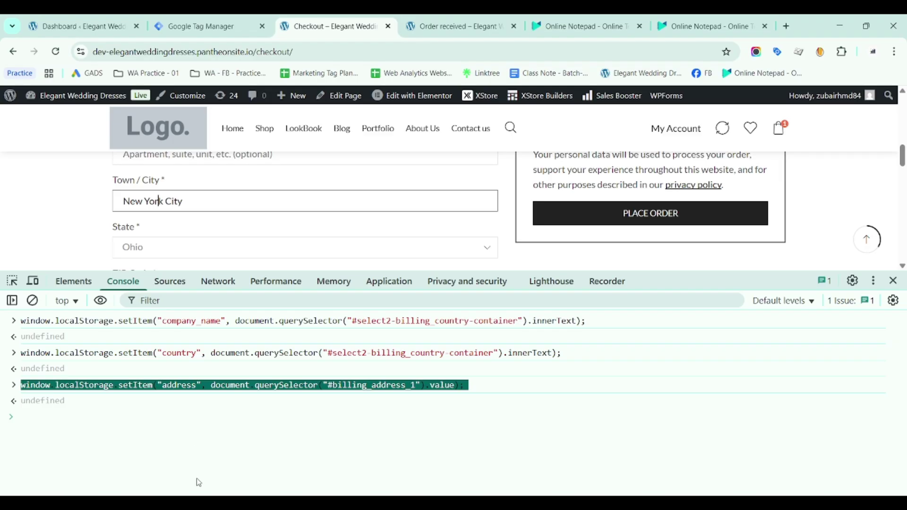
key("ctrl+shift+c")
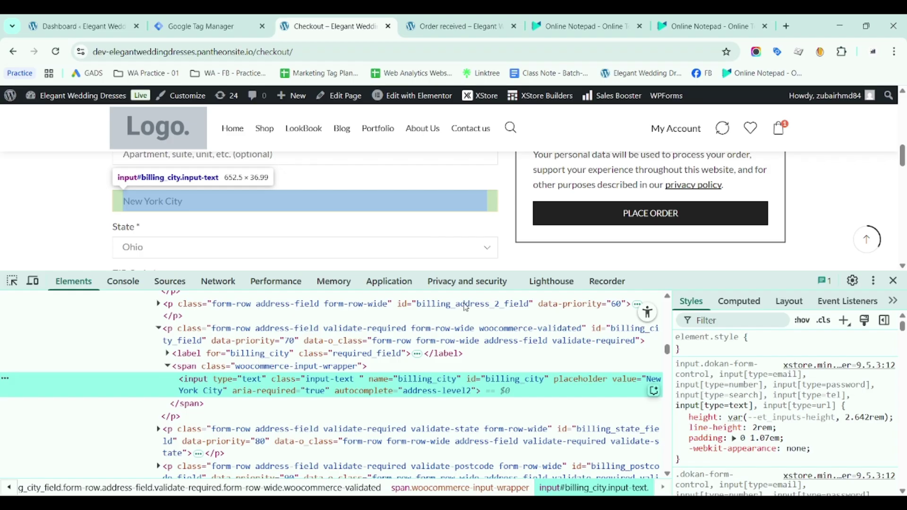
left_click(124, 281)
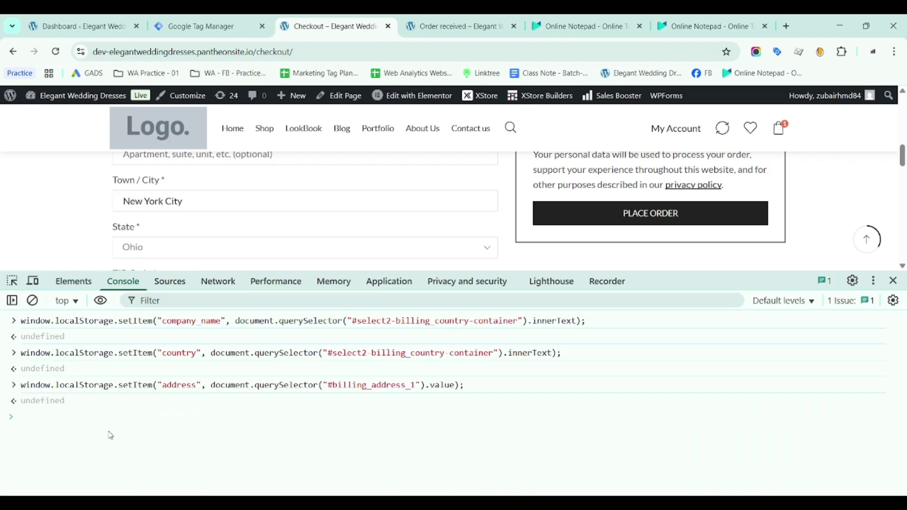
Recall the address setItem statement in the console, change its key to city, and use document.querySelector("#billing_city") for the value
key("Up")
double_click(176, 419)
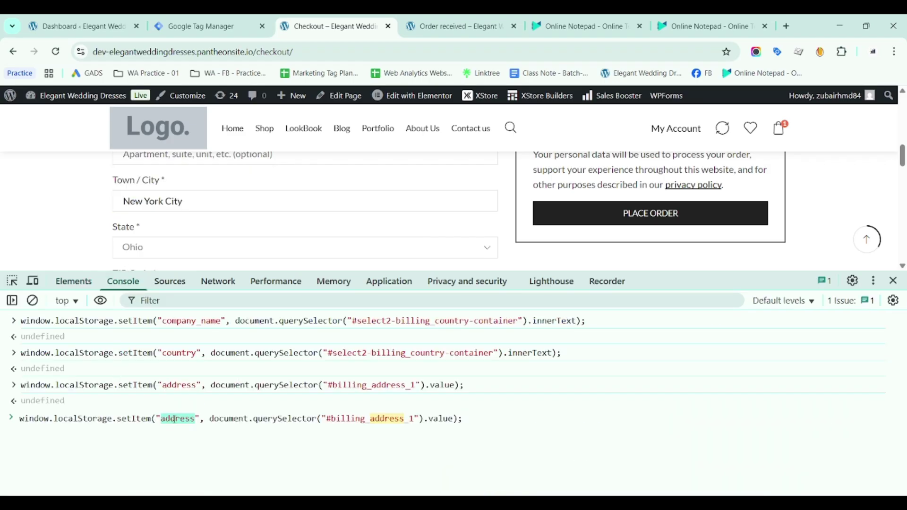
type("city")
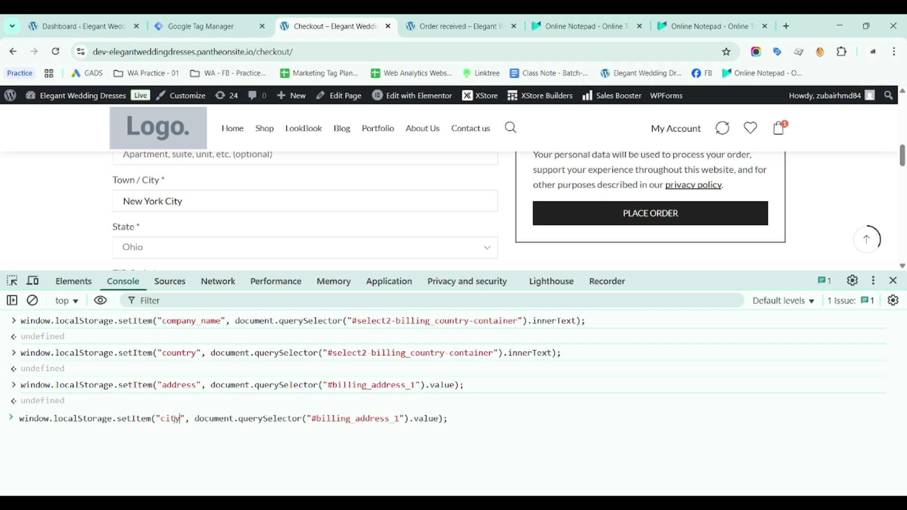
left_click(193, 419)
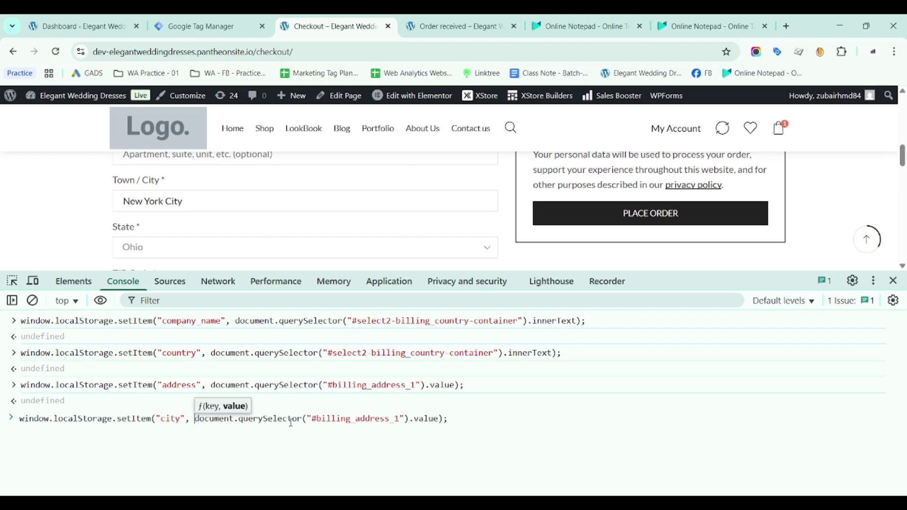
left_click(409, 419, "shift")
key("ctrl+v")
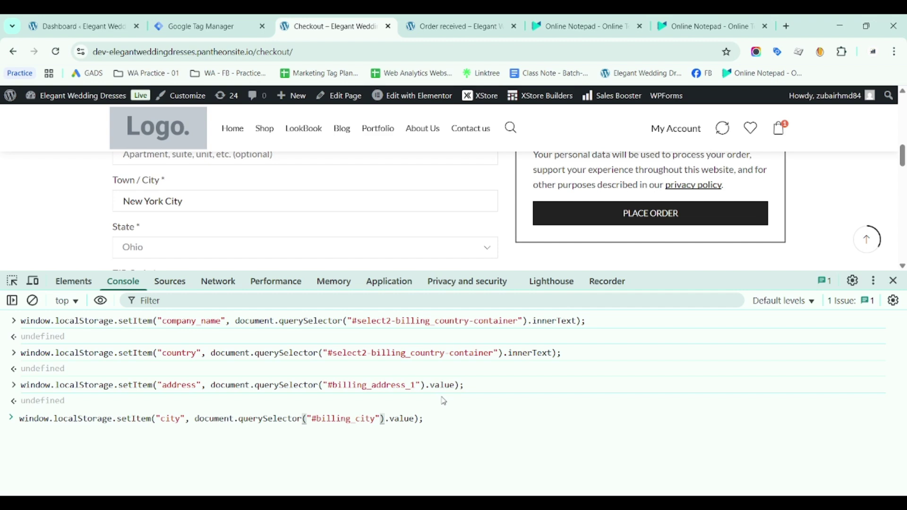
Run the city setItem statement, check the city entry in local storage, and return to the console
left_click(448, 419)
key("Return")
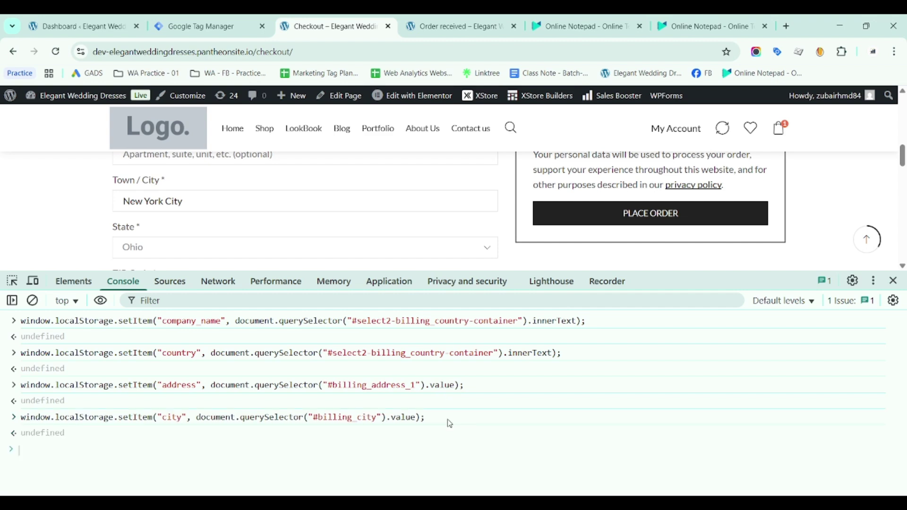
left_click(399, 284)
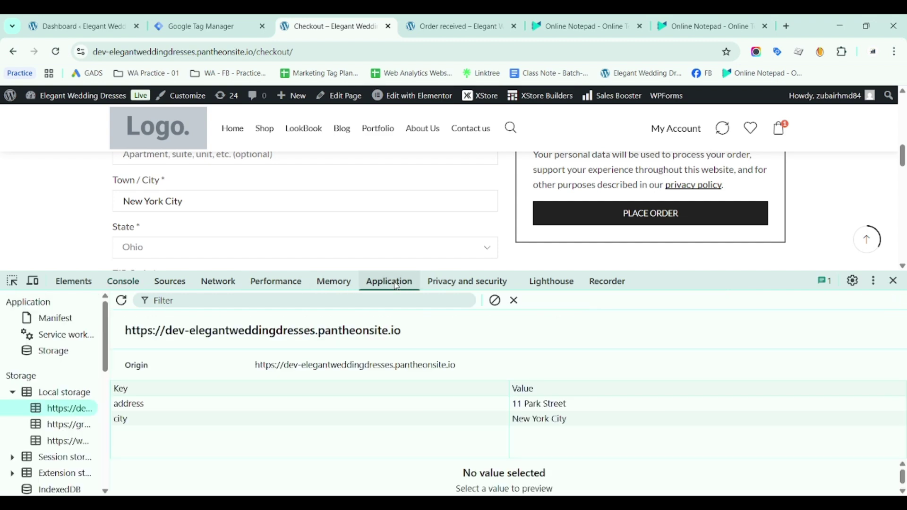
left_click(554, 424)
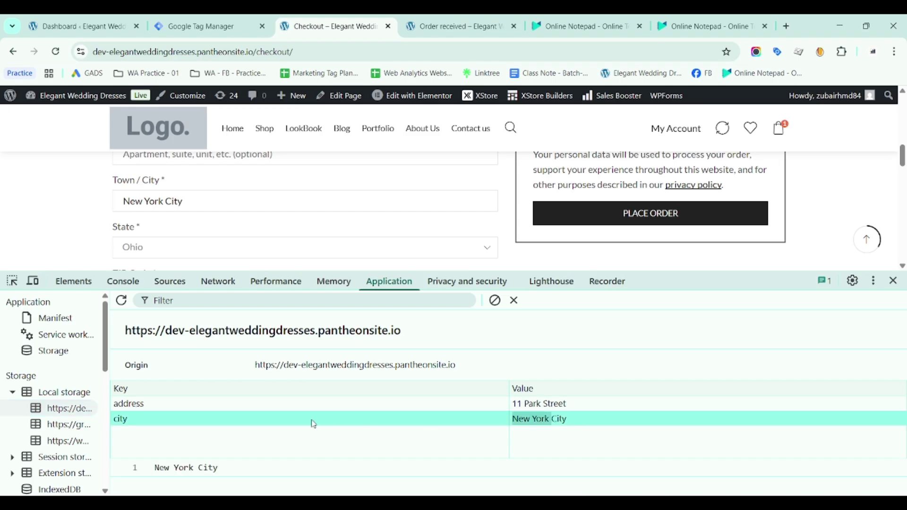
left_click(124, 282)
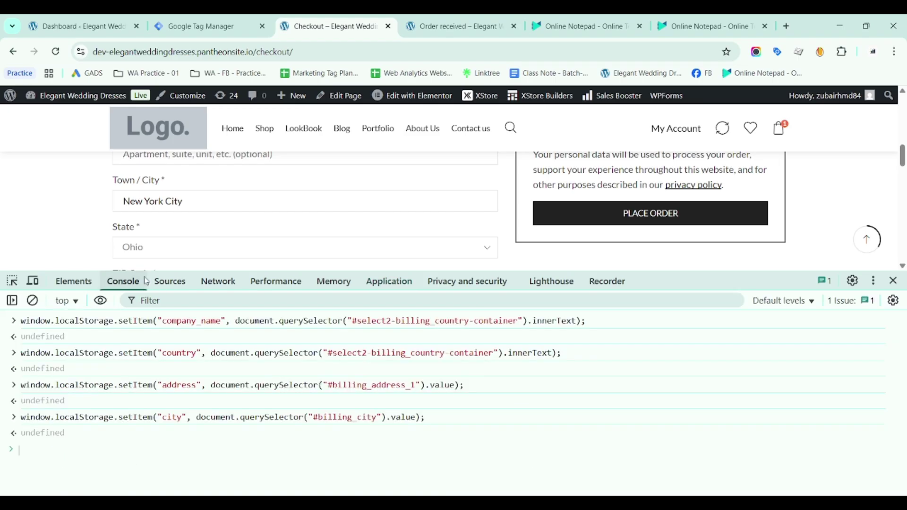
double_click(149, 416)
key("ctrl+c")
left_click(583, 26)
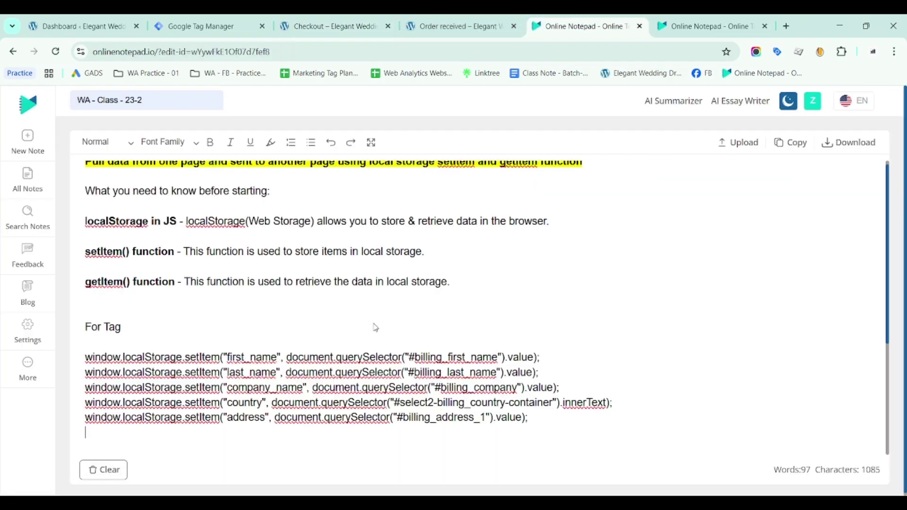
key("ctrl+v")
Copy the complete city setItem statement from the console and paste it over the lone setItem text below the note's address line
left_click(336, 26)
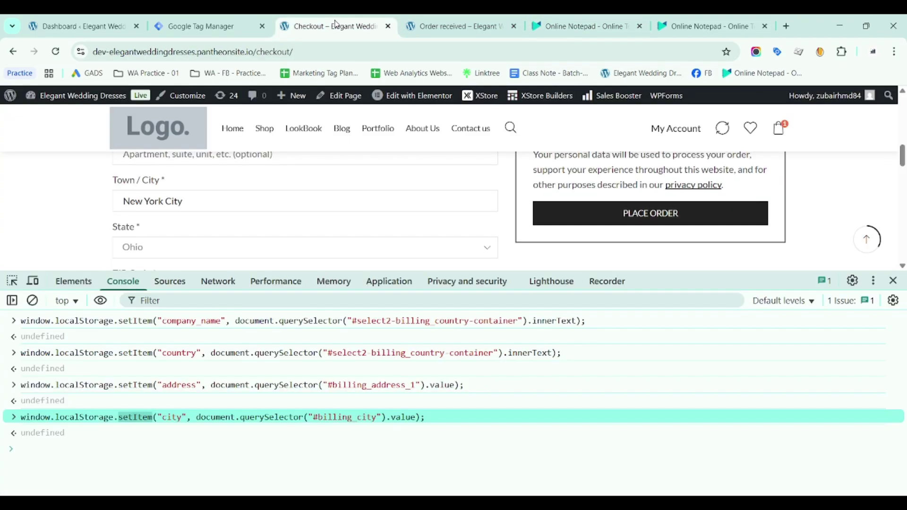
left_click(551, 24)
double_click(126, 433)
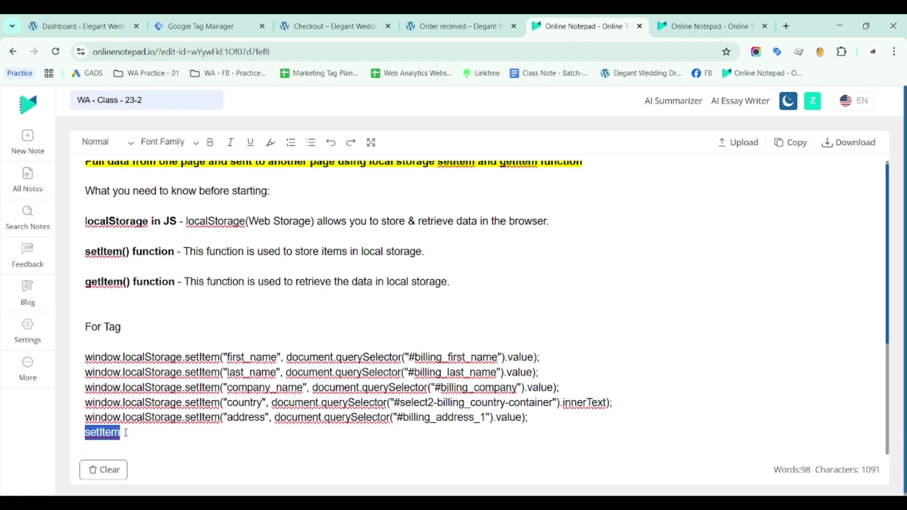
key("ctrl+v")
scroll(391, 342, "down", 4)
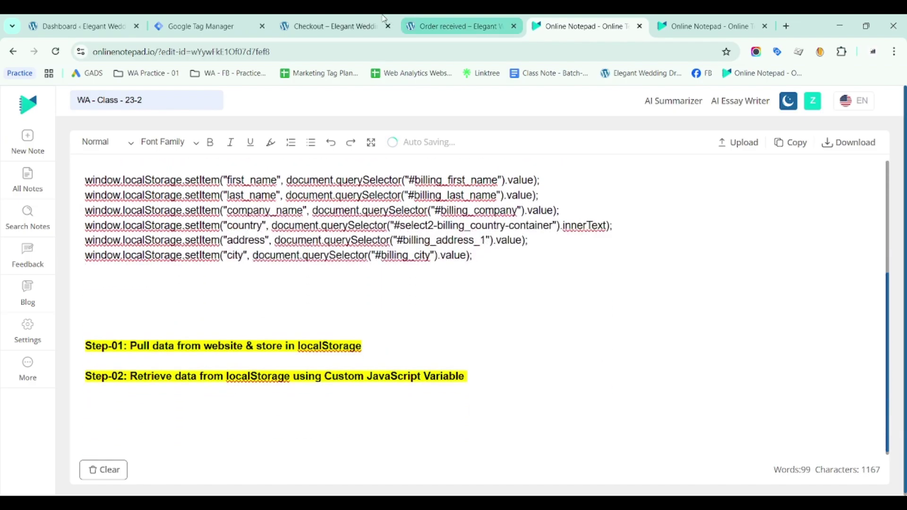
Inspect the State field on the checkout page to get its selector, and return to the console
left_click(336, 26)
scroll(163, 201, "down", 1)
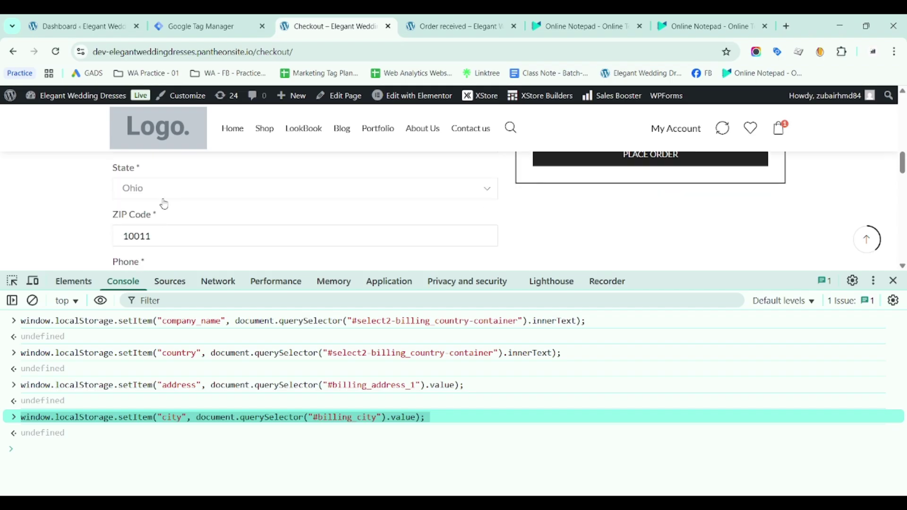
left_click(165, 189)
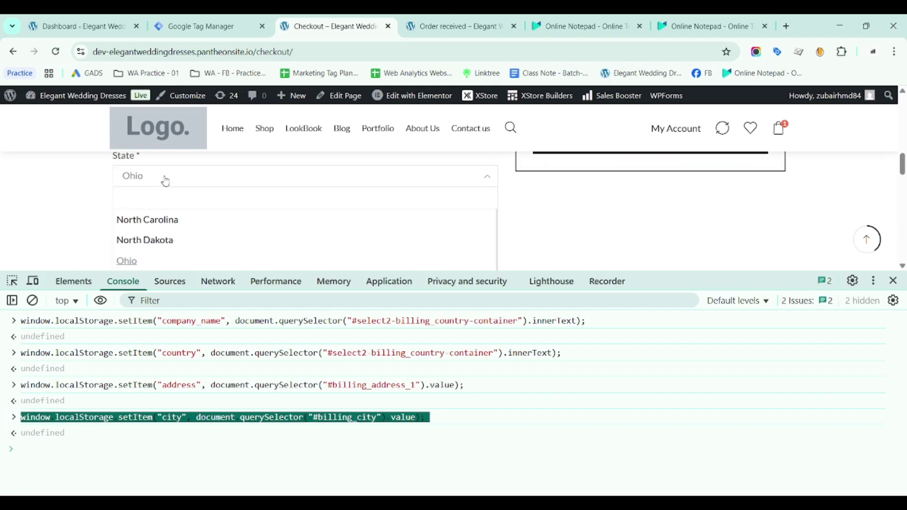
right_click(162, 175)
left_click(220, 468)
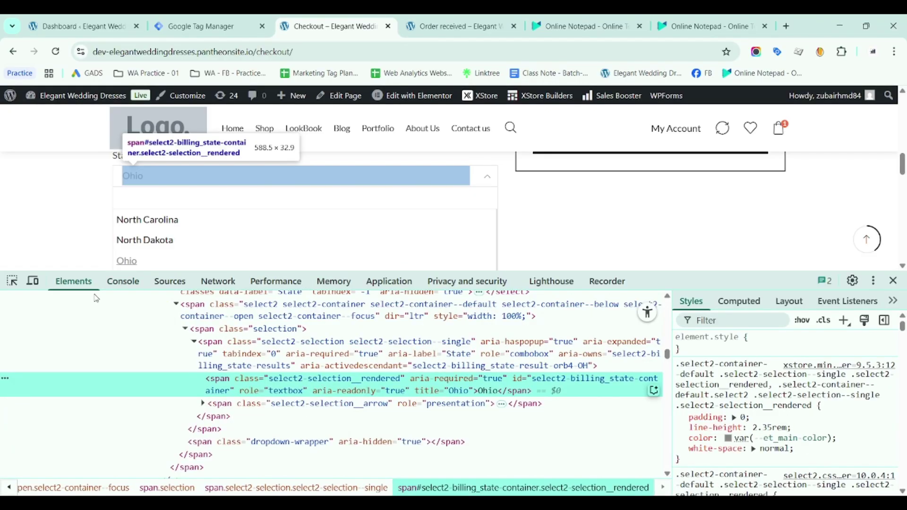
left_click(122, 282)
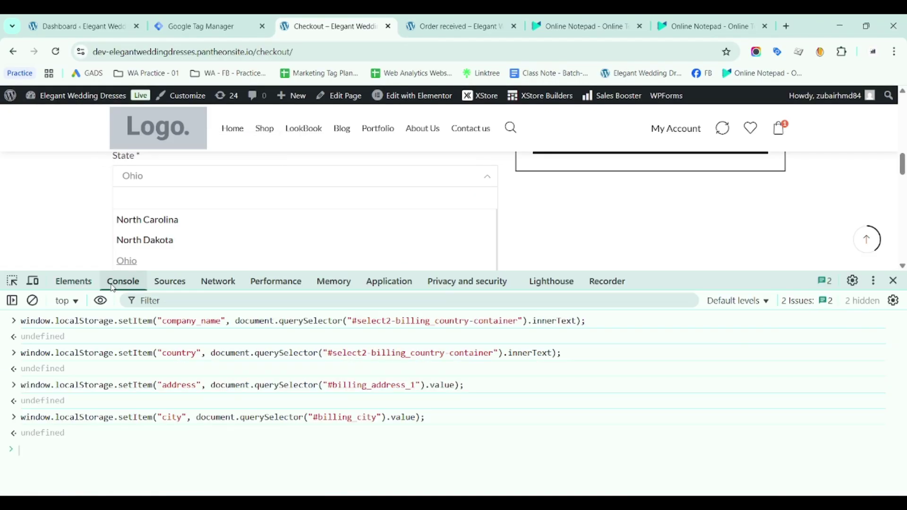
Clear the console, recall the country setItem statement, and change its key to state
left_click(32, 300)
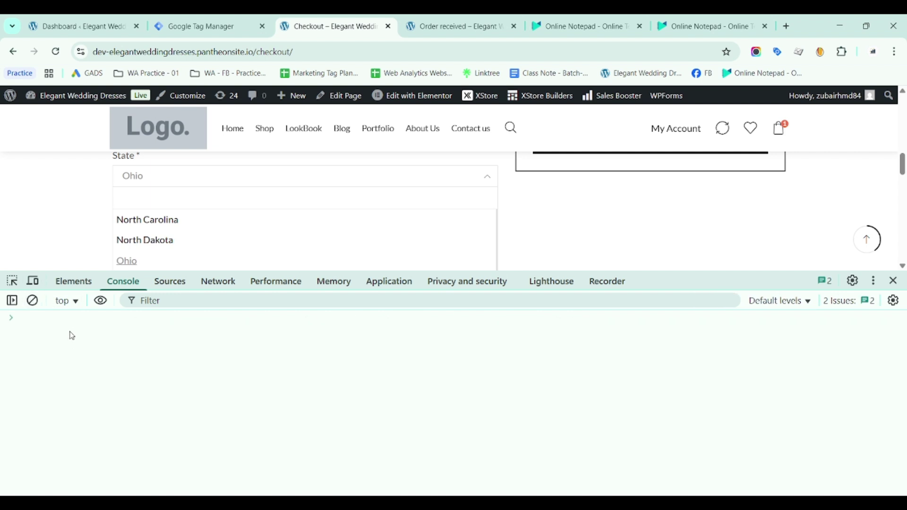
key("Up")
key("Up")
key("Up")
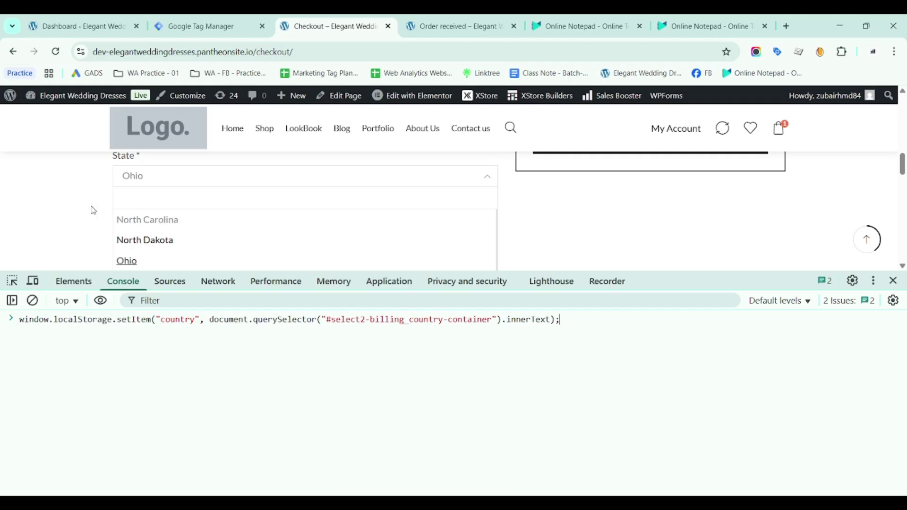
double_click(177, 319)
type("state")
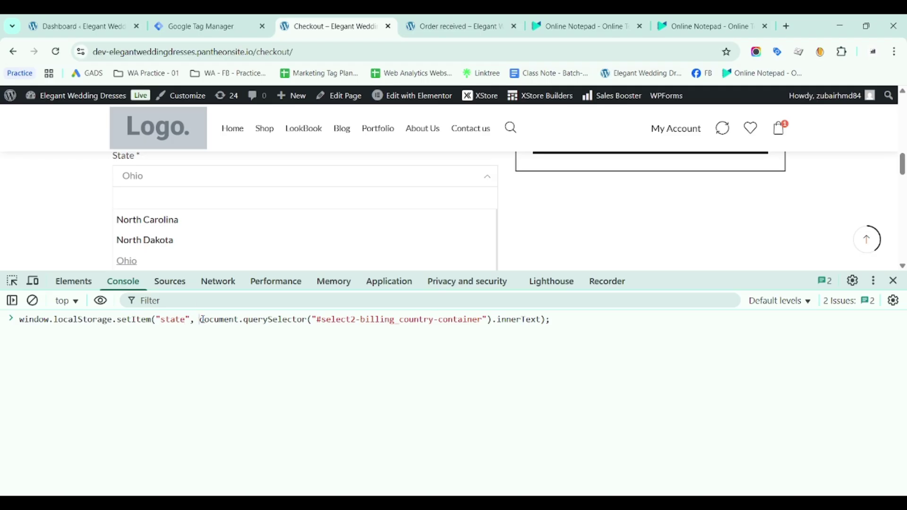
Replace the statement's query with document.querySelector("#select2-billing_state-container"), keeping .innerText, run it, and check the state entry in local storage
left_click(202, 320)
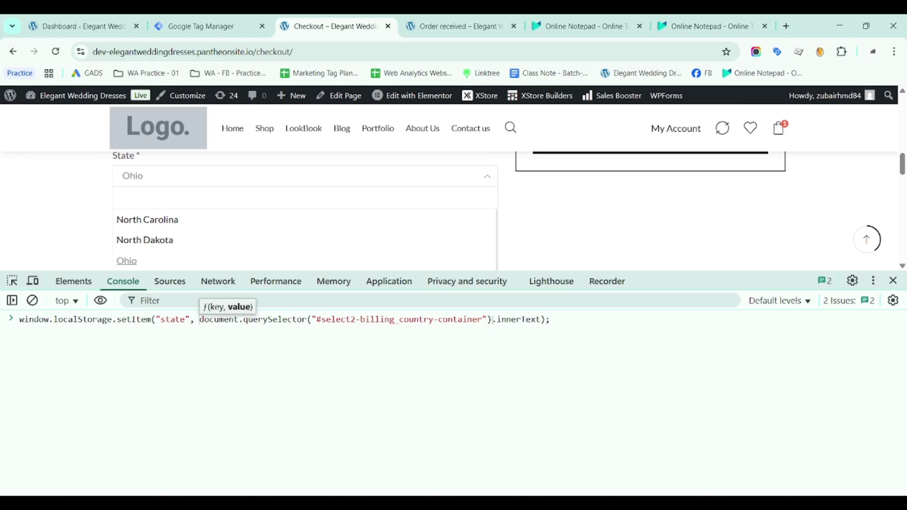
left_click(491, 320, "shift")
type("document.querySelector(\"#select2-billing_state-container\")")
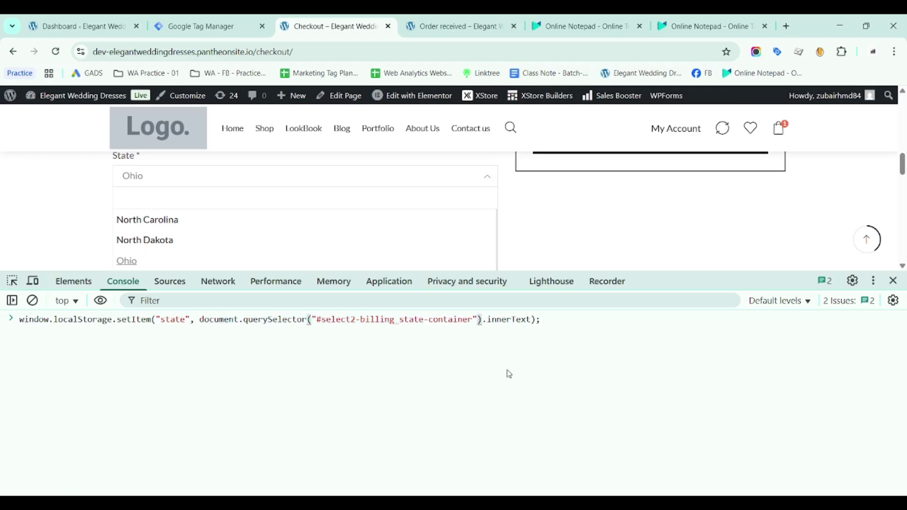
key("End")
key("Return")
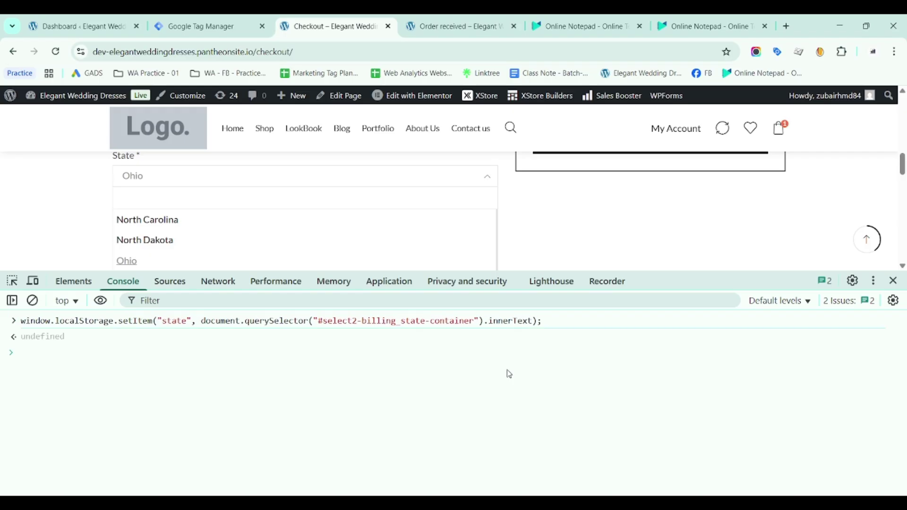
left_click(392, 284)
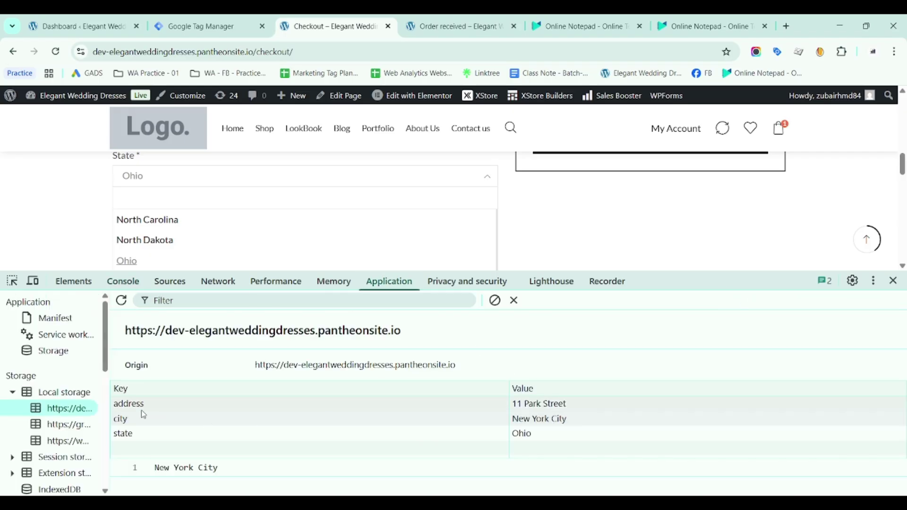
left_click(137, 435)
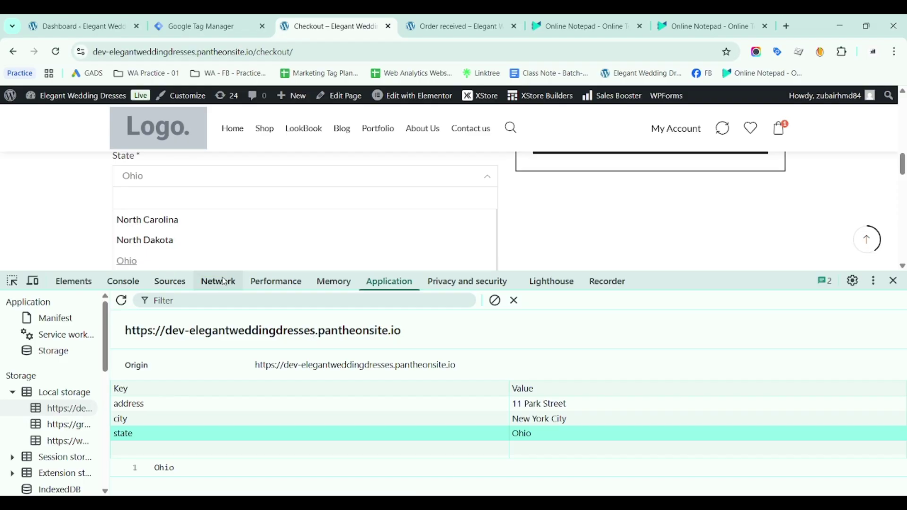
Copy the state setItem statement from the console into the Online Notepad note below the city line
left_click(123, 281)
left_click(116, 323)
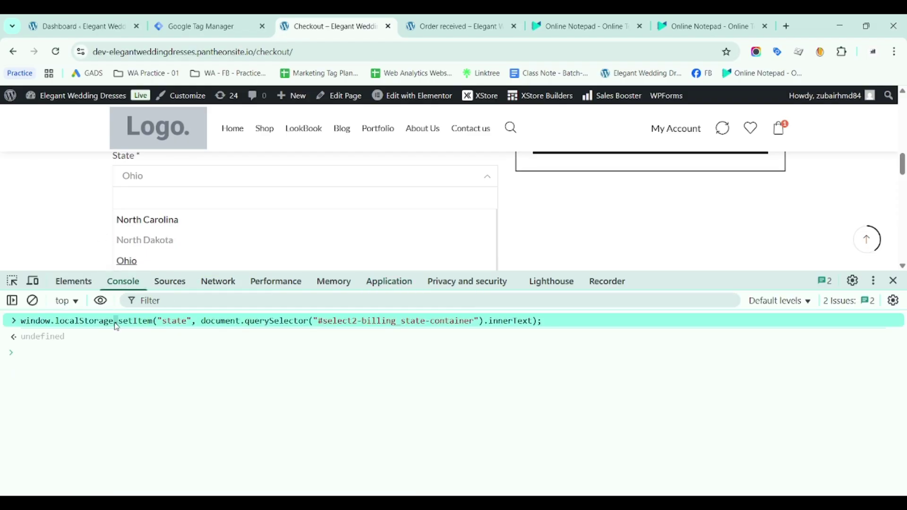
left_click(551, 21)
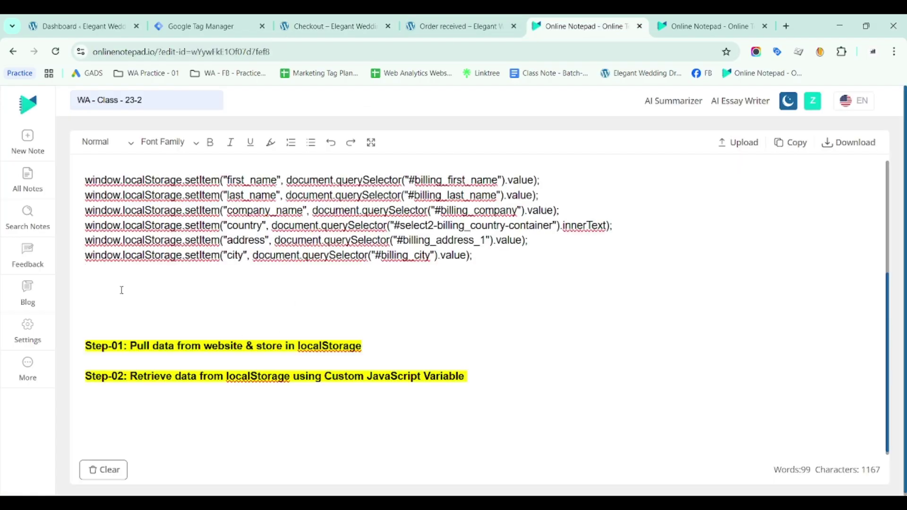
type("window.localStorage.setItem(\"state\", document.querySelector(\"#select2-billing_state-container\").innerText);")
Inspect the ZIP Code field on the checkout page to get its selector, and return to the console
left_click(302, 23)
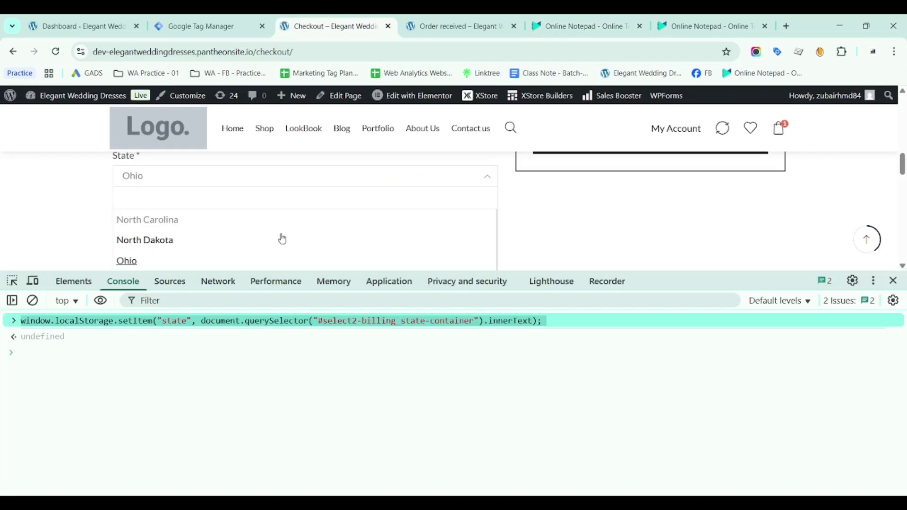
scroll(60, 222, "down", 2)
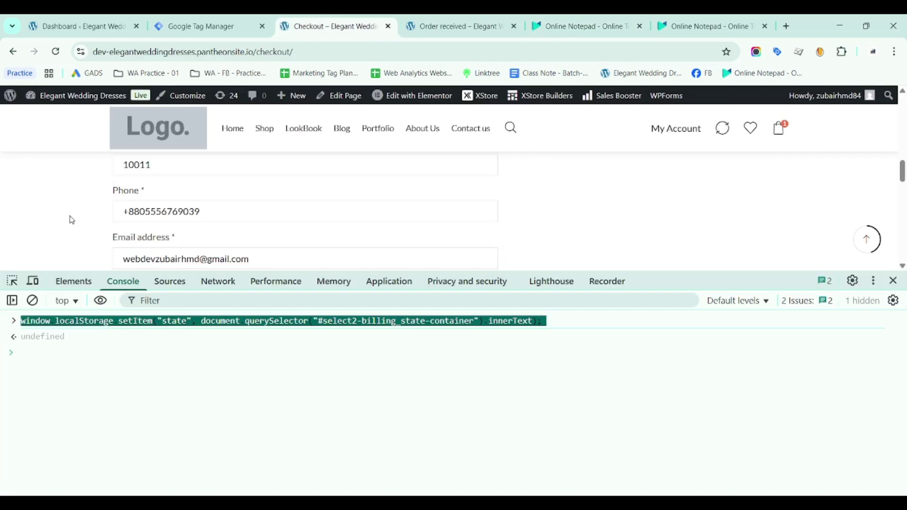
scroll(85, 213, "up", 2)
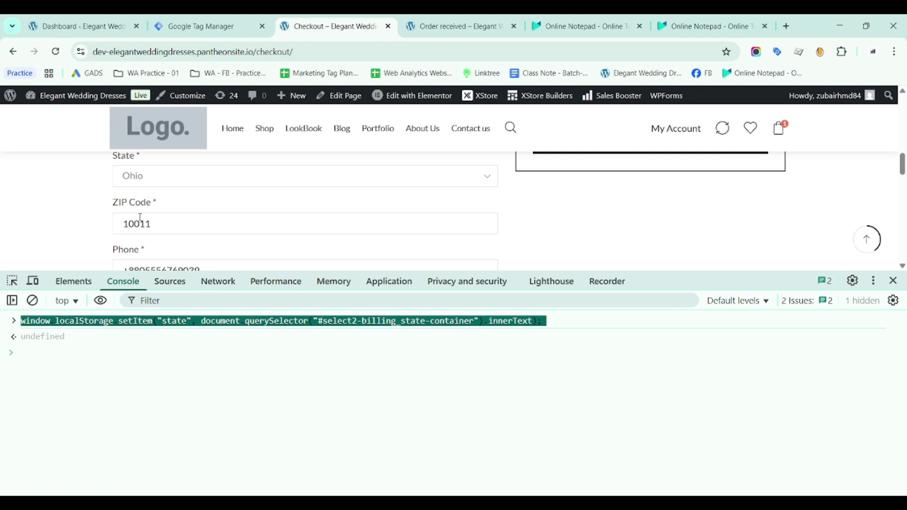
left_click(147, 223)
left_click(218, 480)
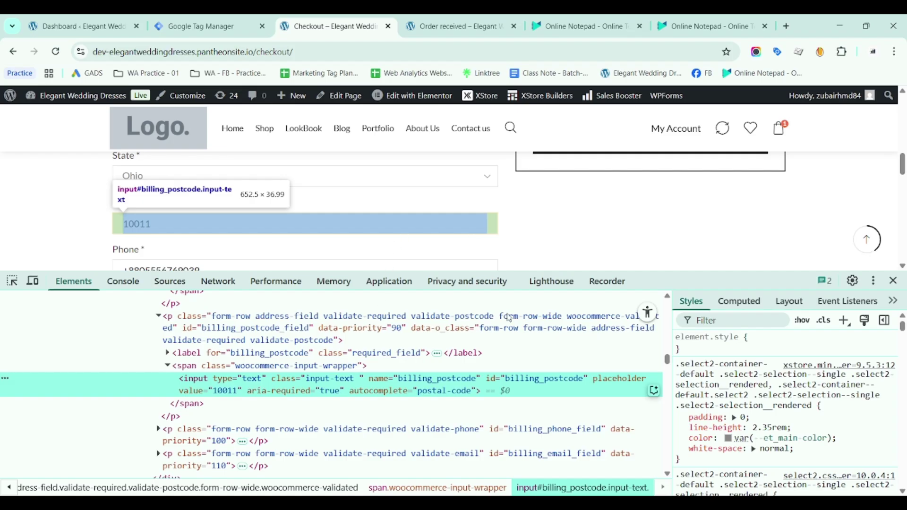
left_click(124, 283)
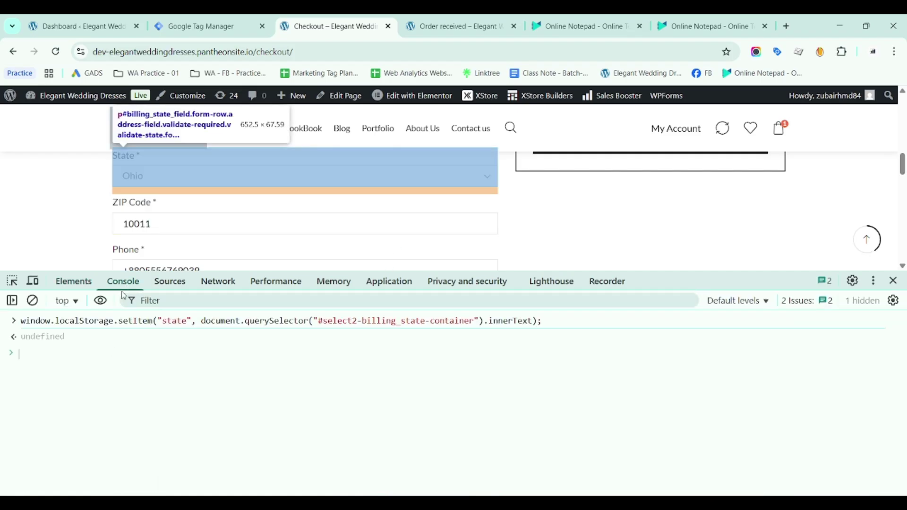
Recall the address setItem statement in the console and change its key to zip
key("Up")
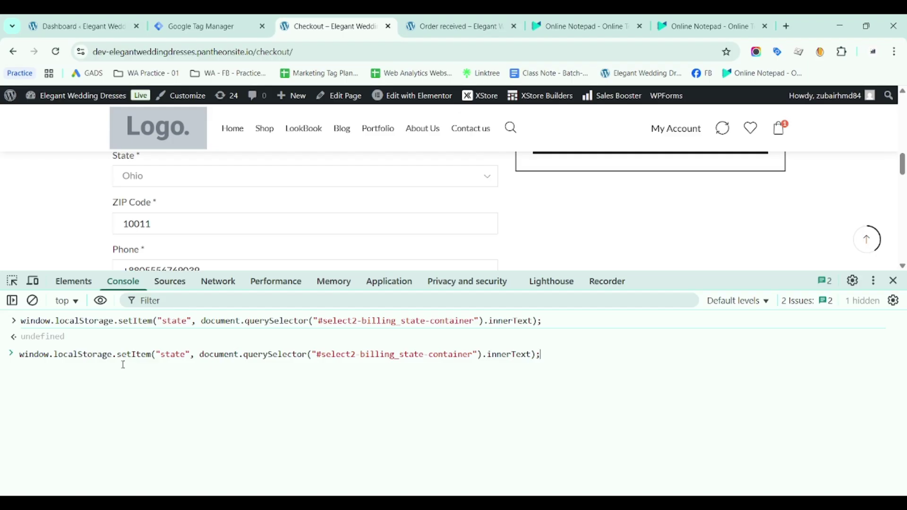
key("Up")
key("Up")
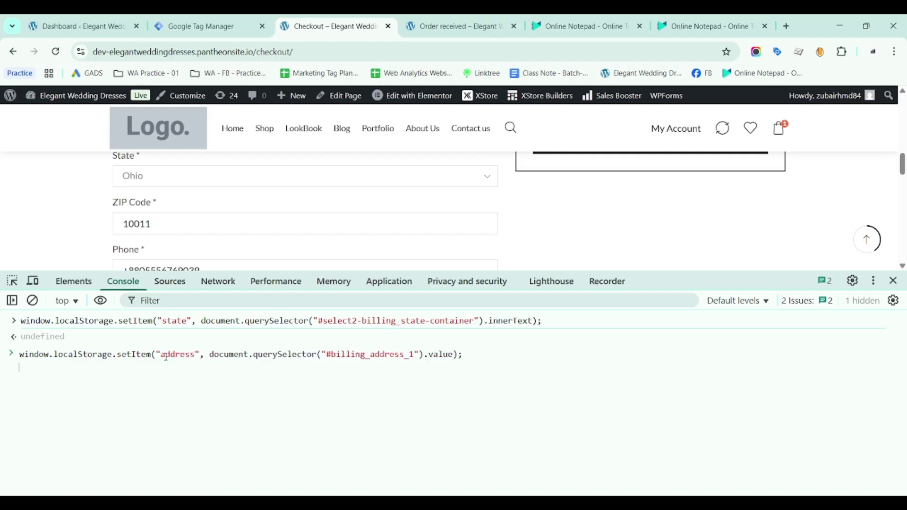
double_click(168, 356)
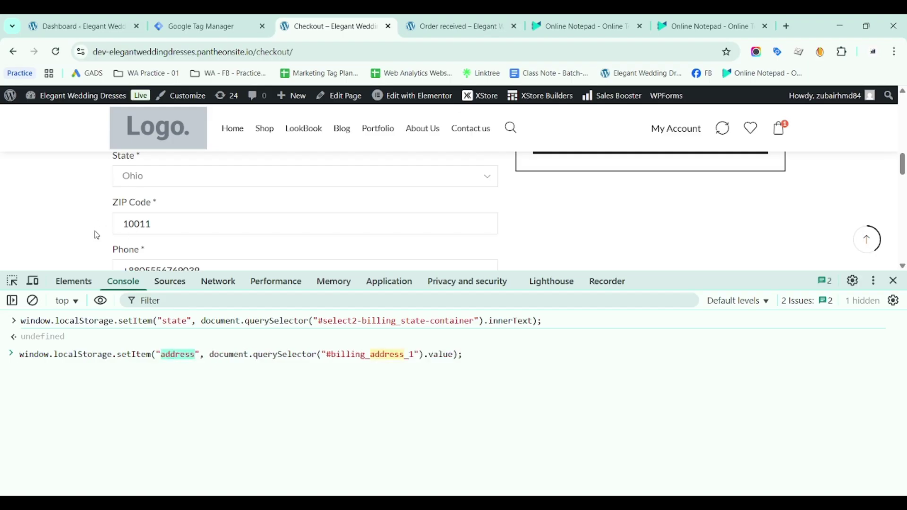
type("zip")
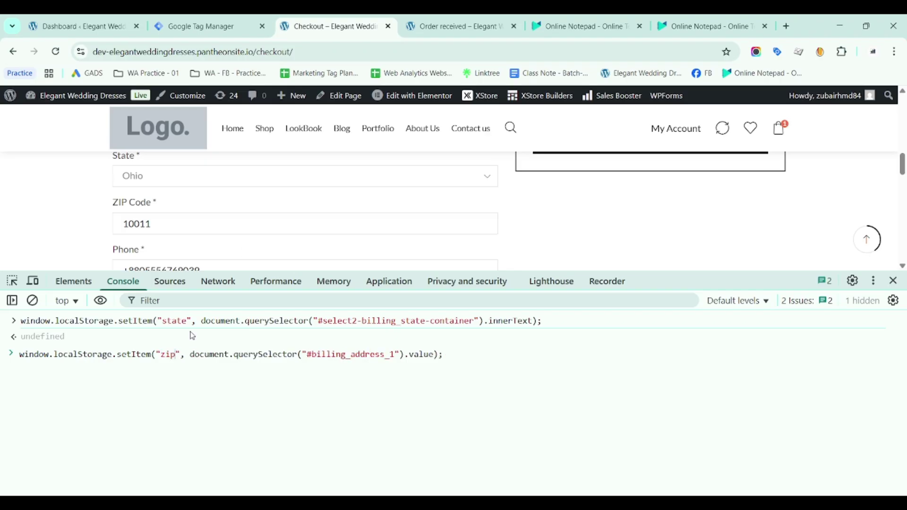
Replace the zip statement's query with document.querySelector("#billing_postcode"), keeping .value, run it, and check the zip entry in local storage
left_click(191, 354)
left_click(406, 354, "shift")
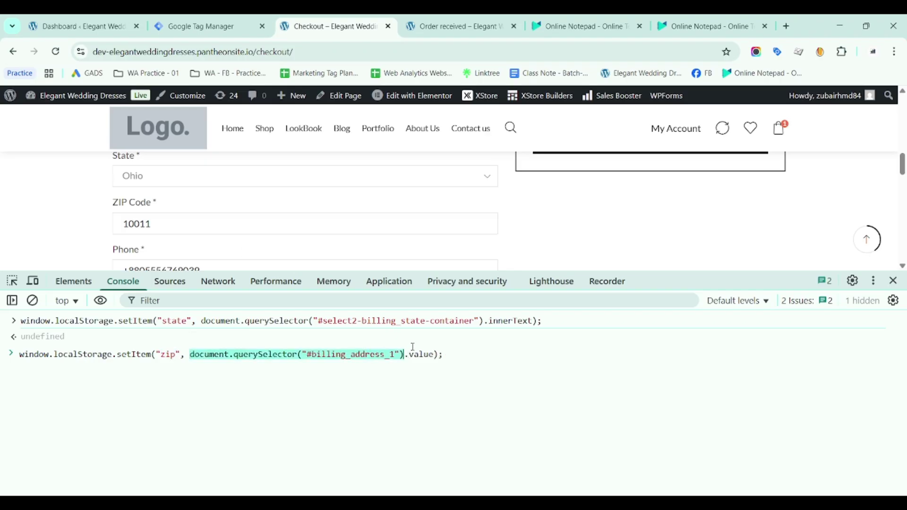
type("document.querySelector(\"#billing_postcode\")")
left_click(457, 352)
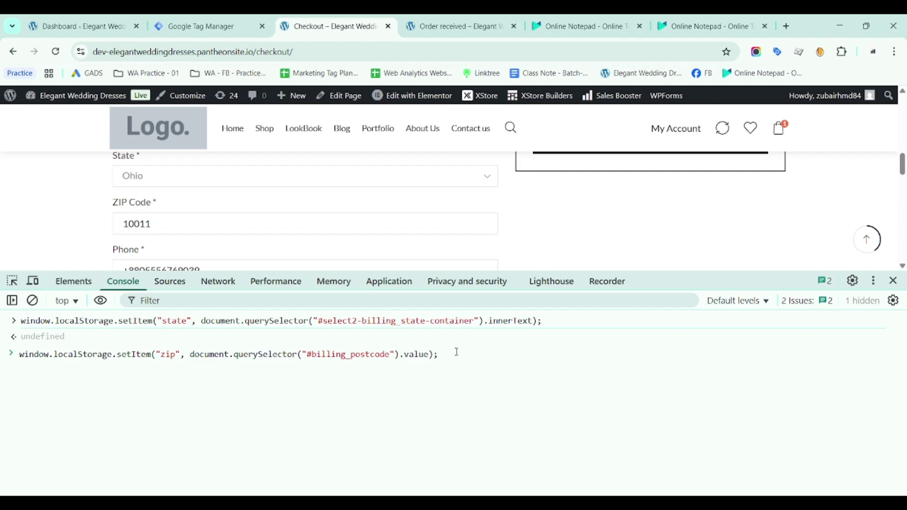
key("Return")
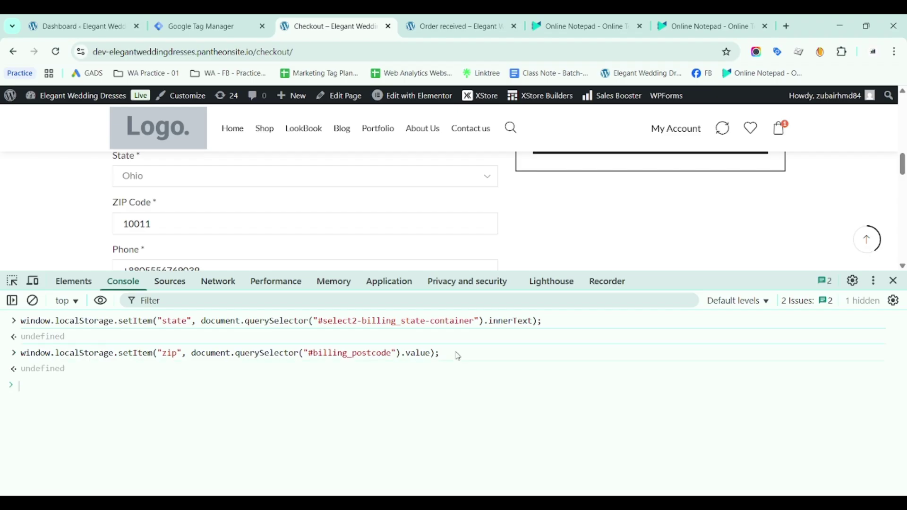
left_click(390, 282)
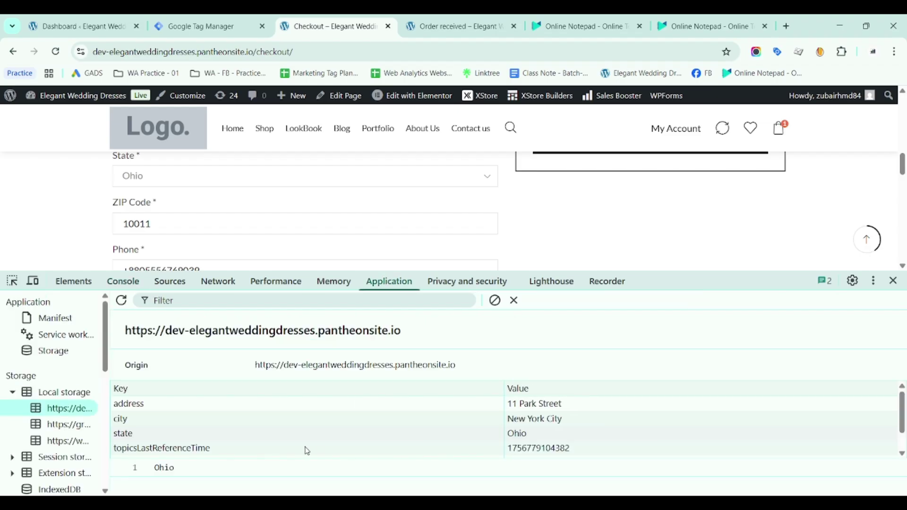
scroll(303, 448, "down", 2)
left_click(166, 443)
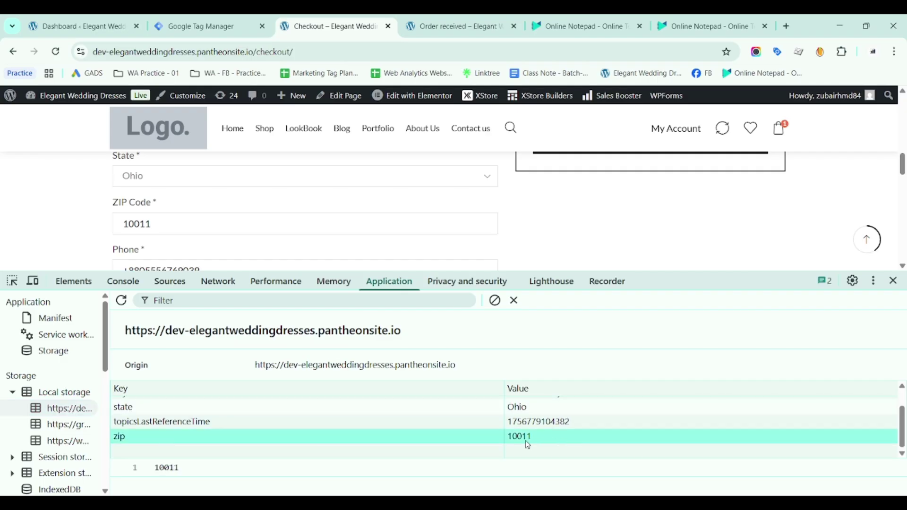
Copy the zip setItem statement from the console into the Online Notepad note below the state line
left_click(124, 284)
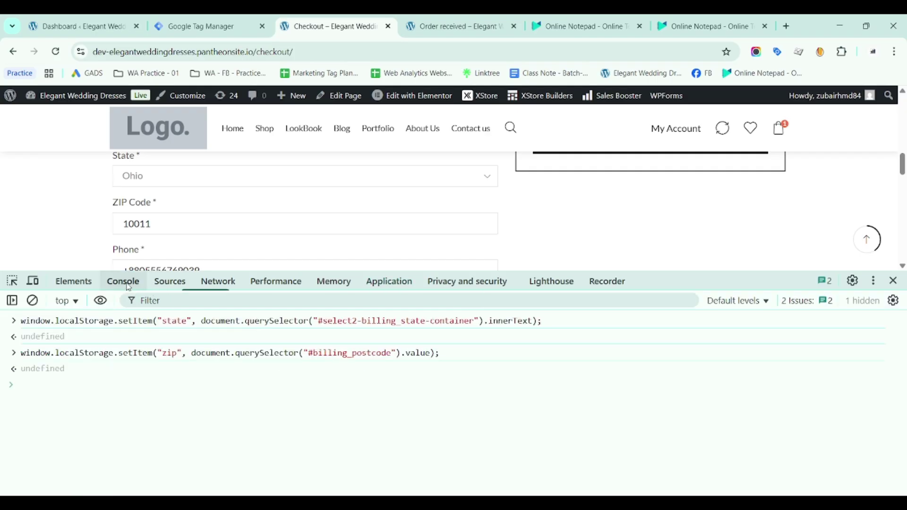
triple_click(90, 354)
key("ctrl+c")
left_click(581, 26)
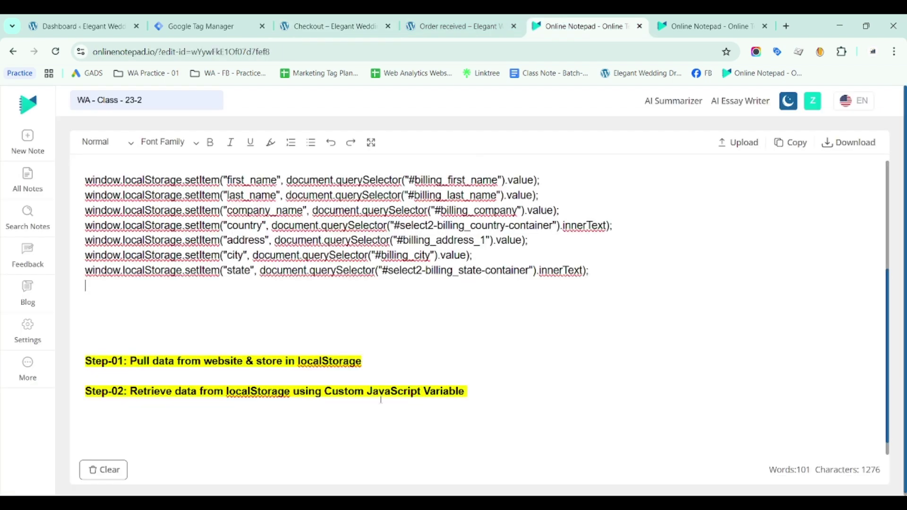
key("ctrl+v")
Inspect the Phone field on the checkout page to get its selector, and return to the console
left_click(330, 26)
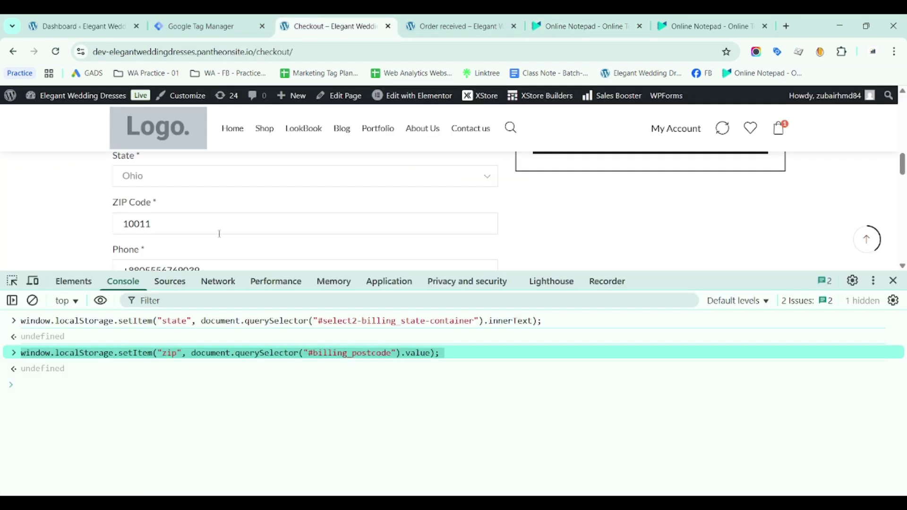
key("ctrl+shift+c")
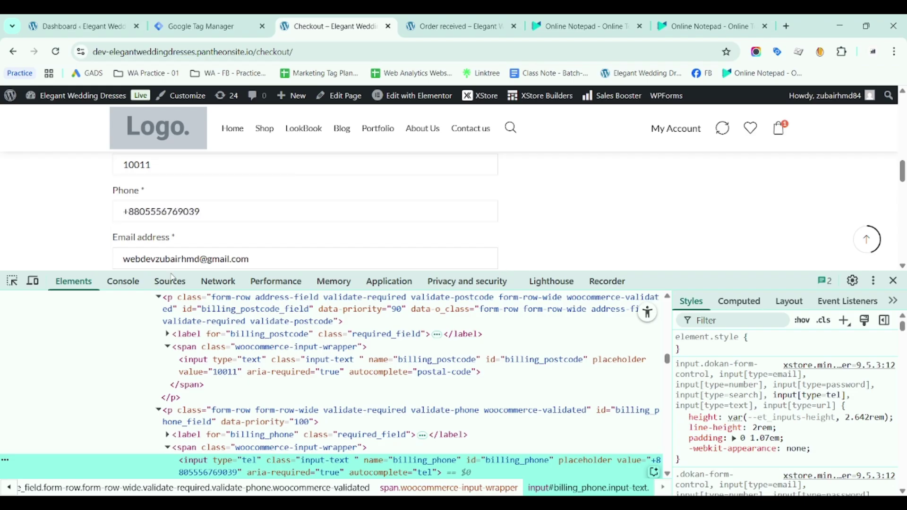
left_click(106, 281)
Rework the recalled zip statement to use key phone and document.querySelector("#billing_phone"), run it, and check the phone entry in local storage
key("Up")
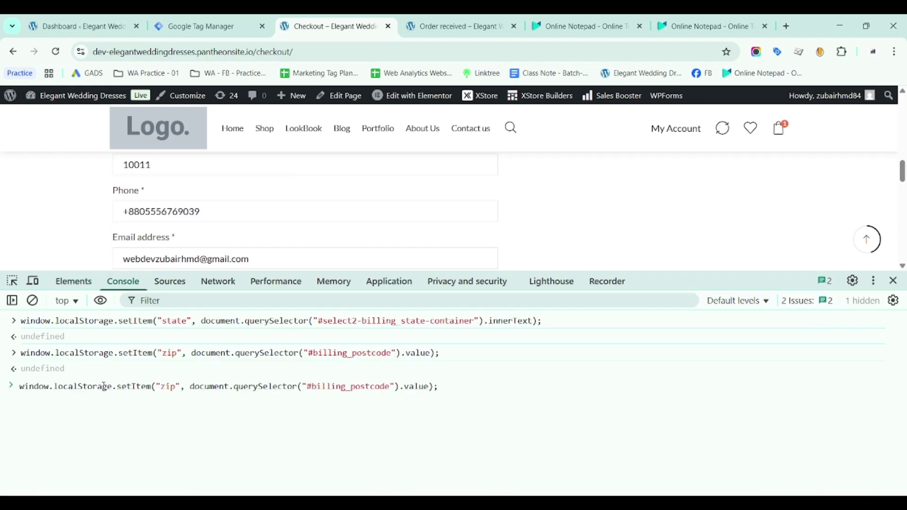
double_click(165, 386)
type("phone")
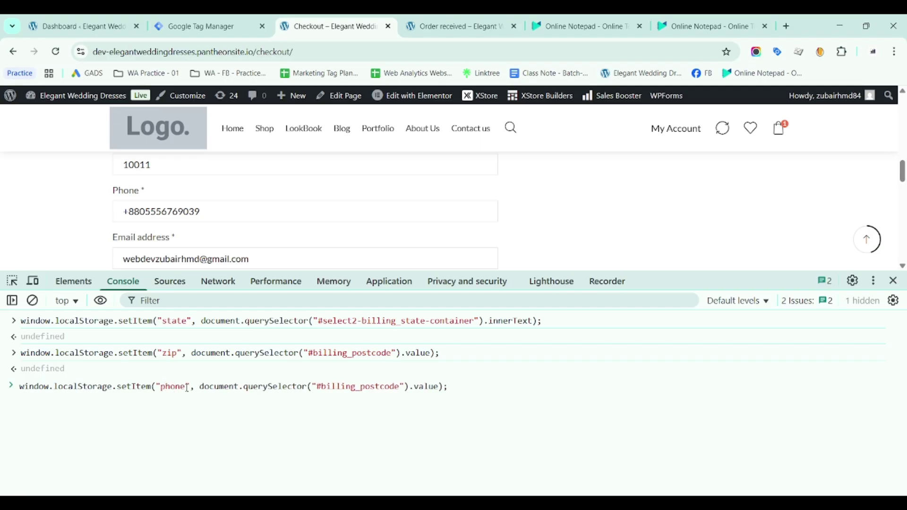
left_click(204, 387)
left_click(407, 386, "shift")
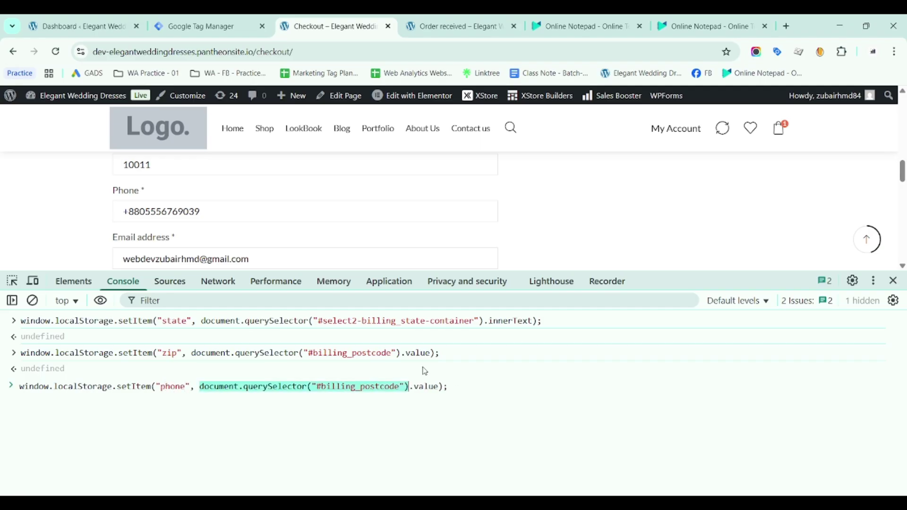
key("ctrl+v")
left_click(444, 381)
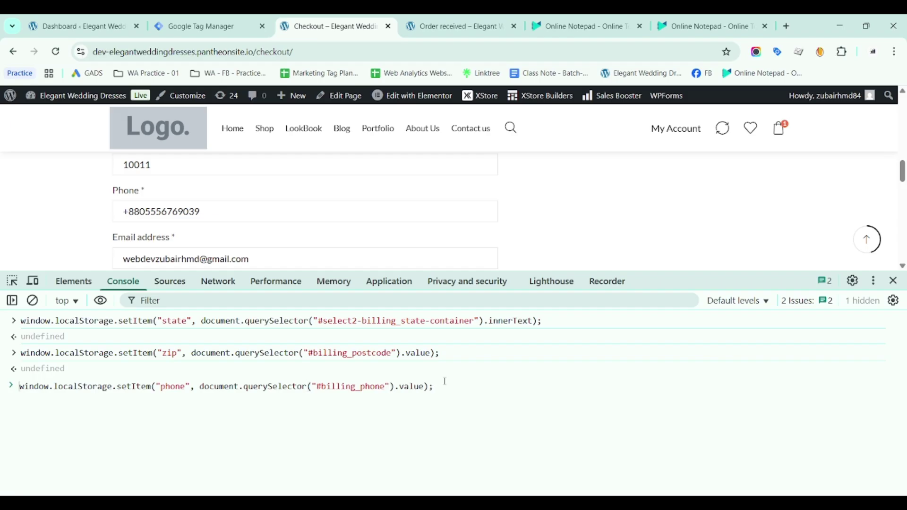
key("Return")
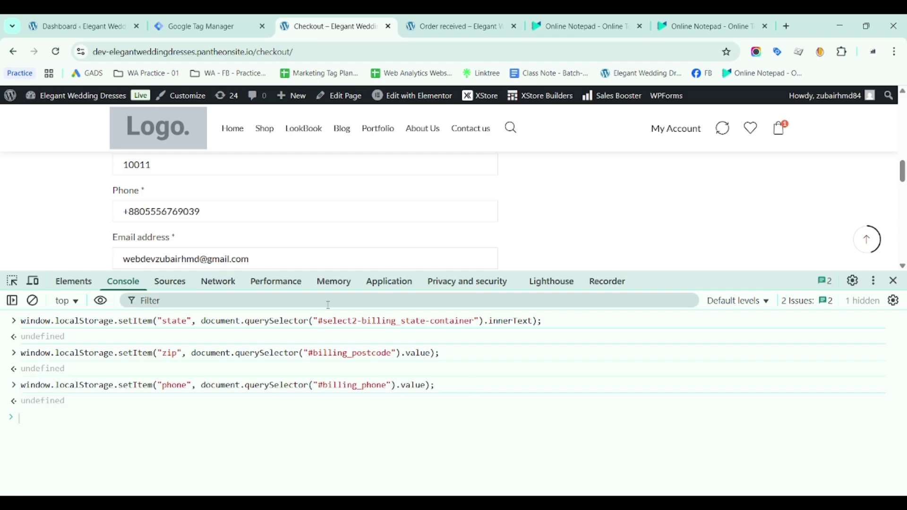
left_click(389, 282)
left_click(178, 433)
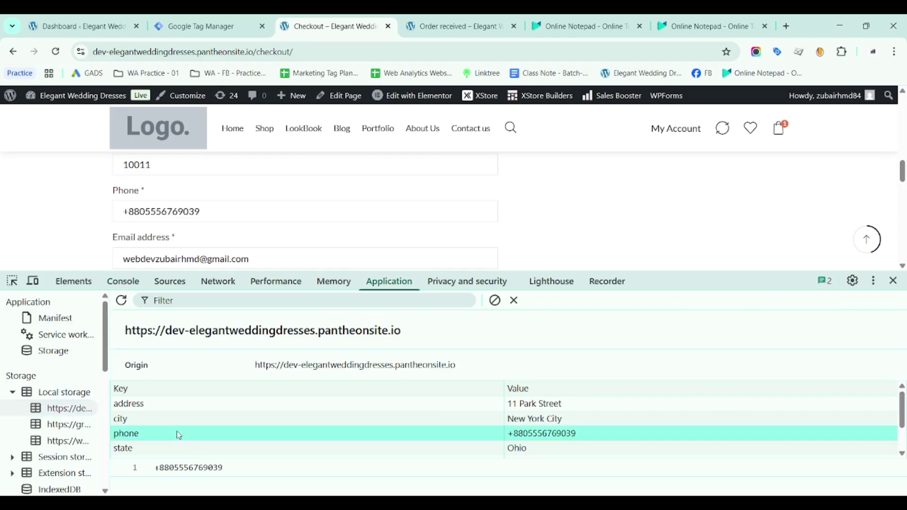
Copy the phone setItem statement from the console into the Online Notepad note below the zip line
left_click(123, 281)
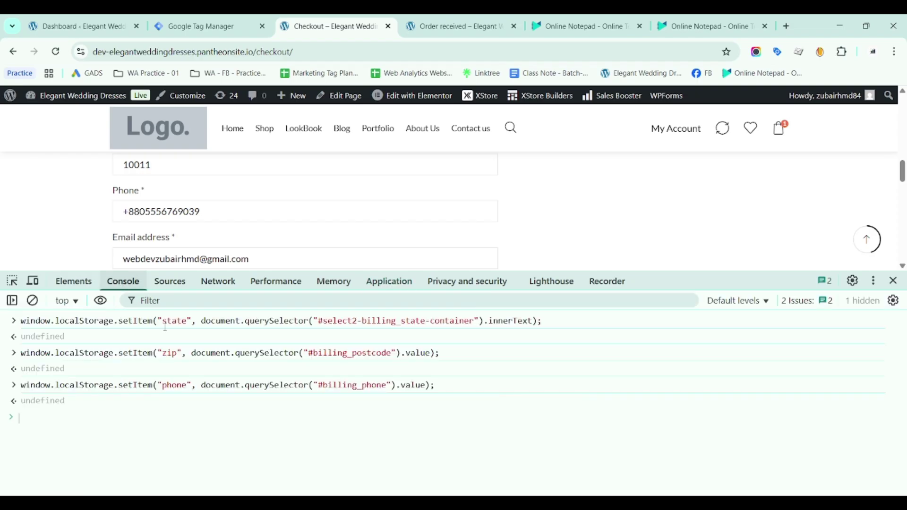
triple_click(203, 386)
left_click(581, 26)
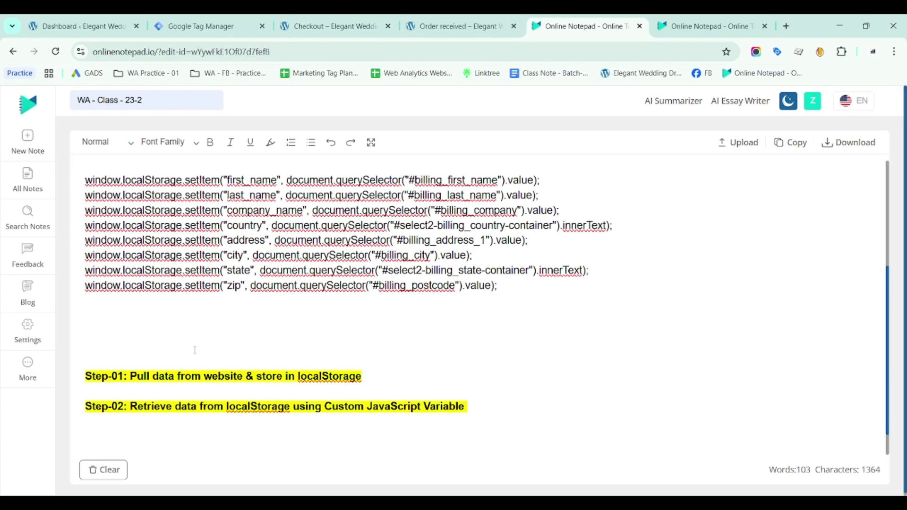
type("window.localStorage.setItem(\"phone\", document.querySelector(\"#billing_phone\").value);")
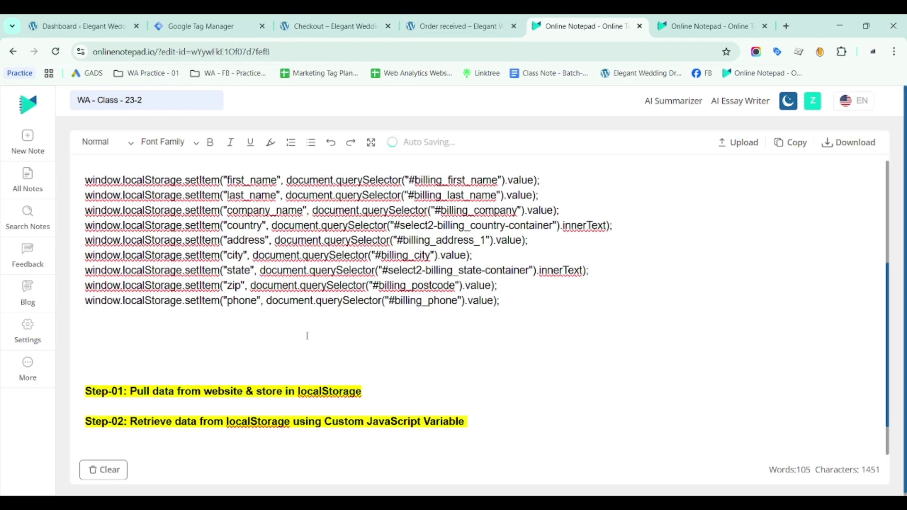
Inspect the Email address field on the checkout page to get its selector, and return to the console
left_click(337, 25)
scroll(80, 237, "down", 1)
scroll(80, 237, "down", 1)
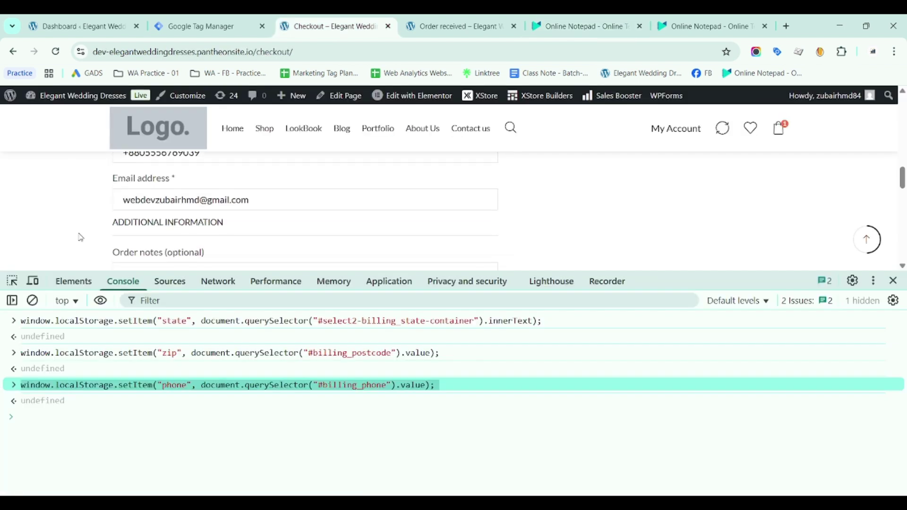
left_click(161, 195)
left_click(230, 481)
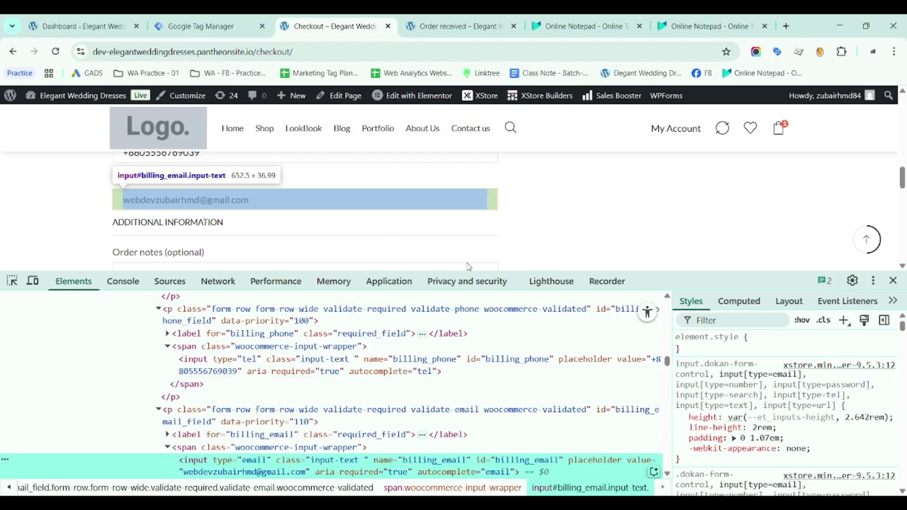
left_click(123, 281)
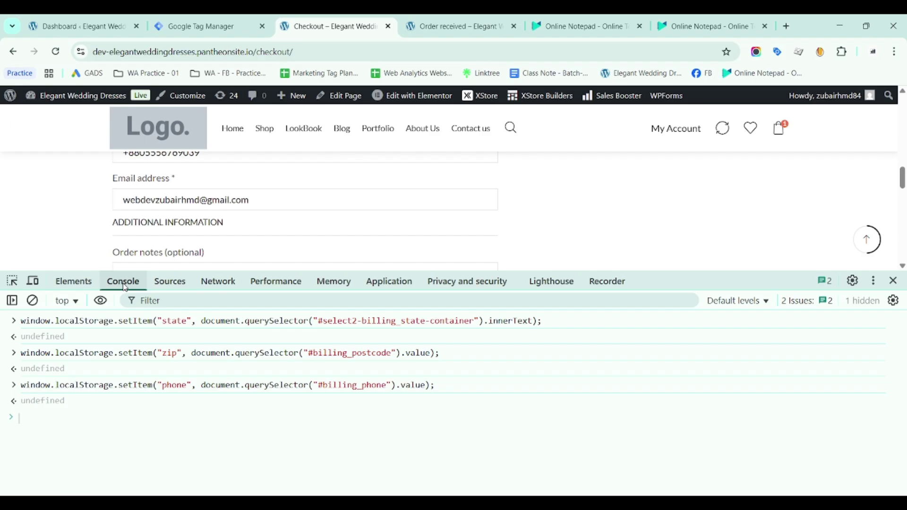
Clear the console output and all of the site's local storage entries, and return to the console
left_click(32, 301)
left_click(389, 281)
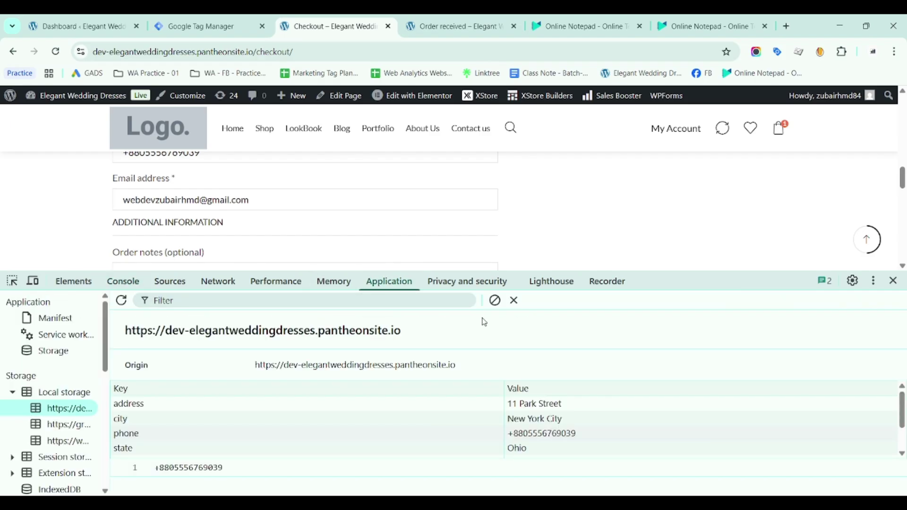
left_click(494, 301)
left_click(123, 281)
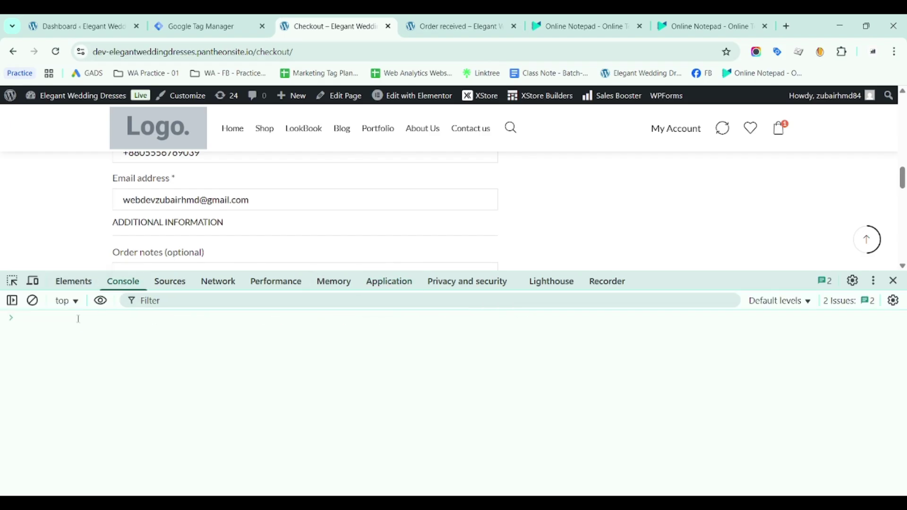
Rework the recalled phone statement to use key email and document.querySelector("#billing_email"), run it, and check the email entry in local storage
type("window.localStorage.setItem(\"phone\", document.querySelector(\"#billing_phone\").value);")
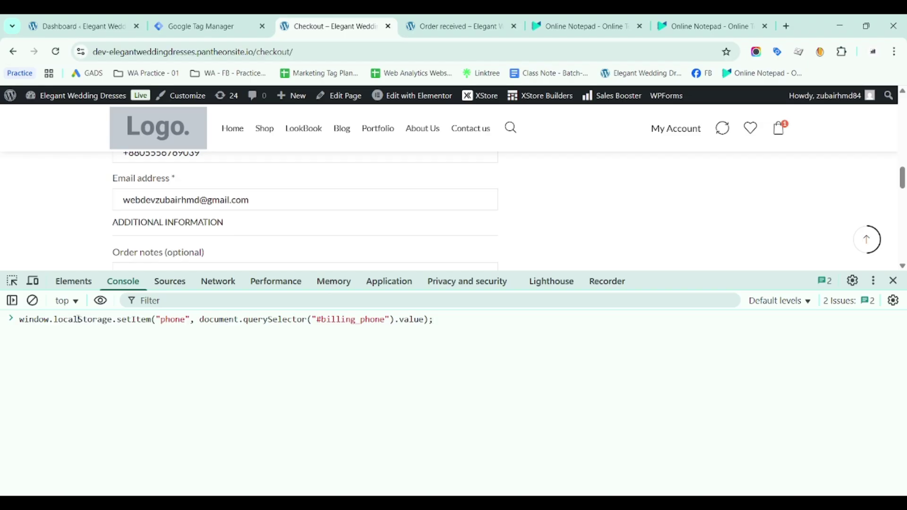
double_click(174, 325)
type("email")
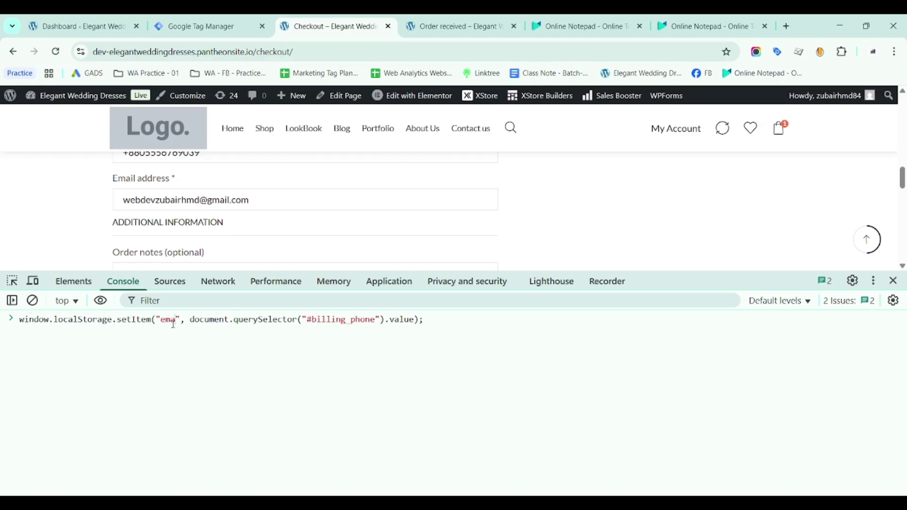
left_click(199, 321)
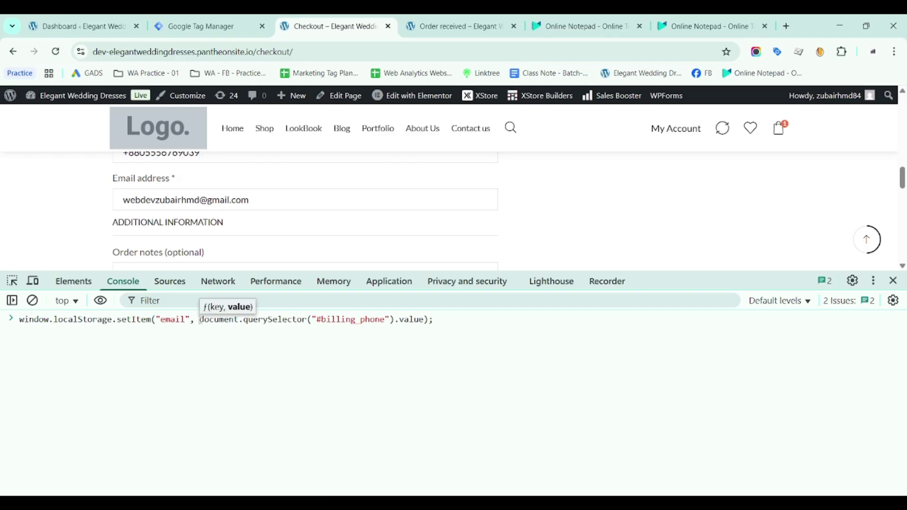
left_click(395, 320, "shift")
type("document.querySelector(\"#billing_email\")")
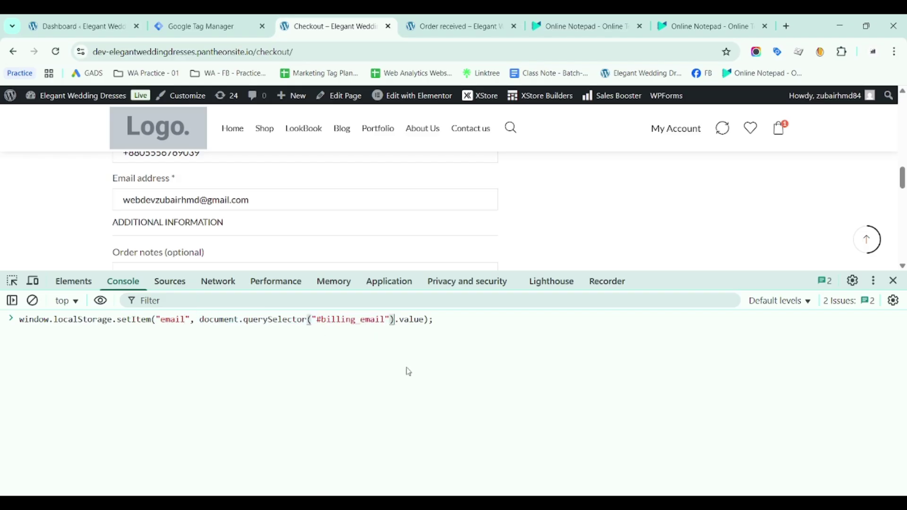
key("Return")
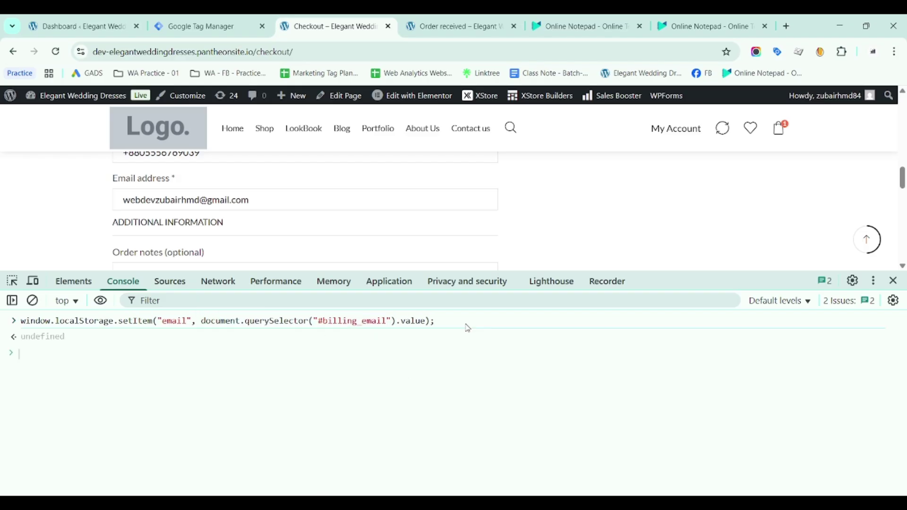
left_click(383, 281)
left_click(548, 409)
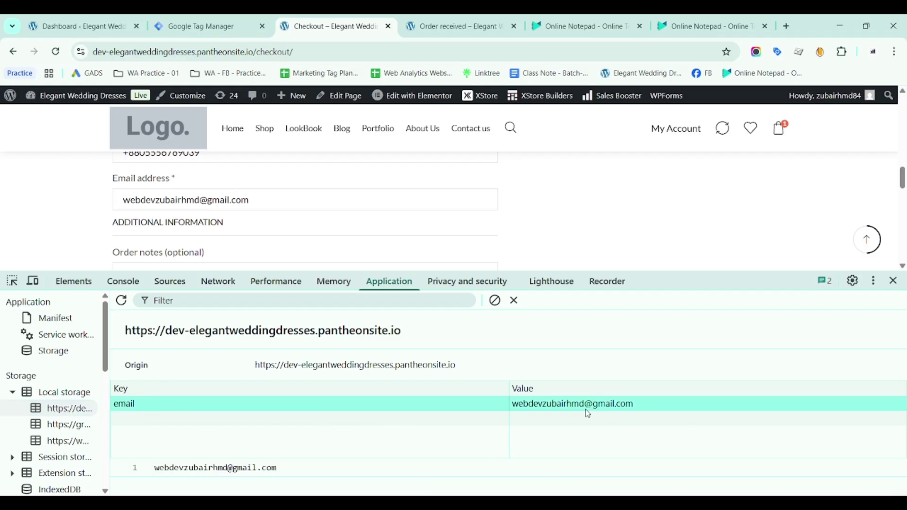
Copy the email setItem statement from the console into the Online Notepad note below the phone line
left_click(123, 281)
triple_click(169, 322)
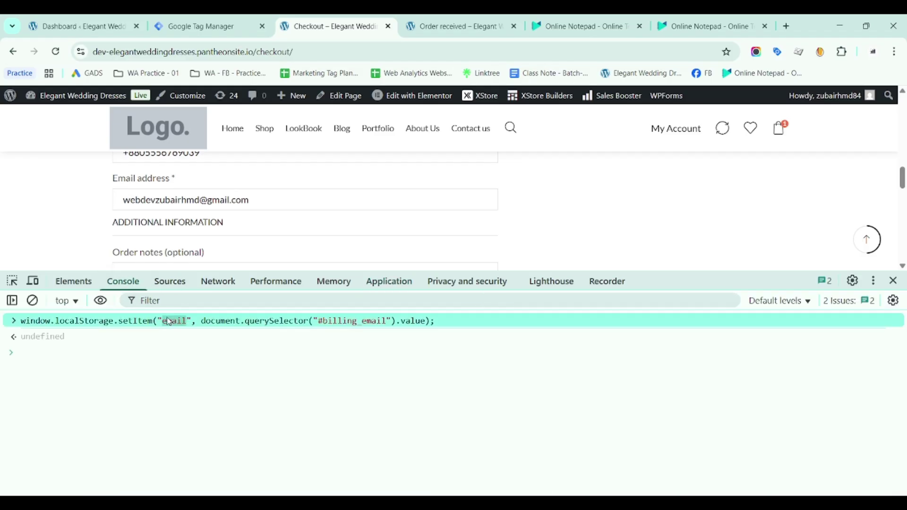
left_click(581, 26)
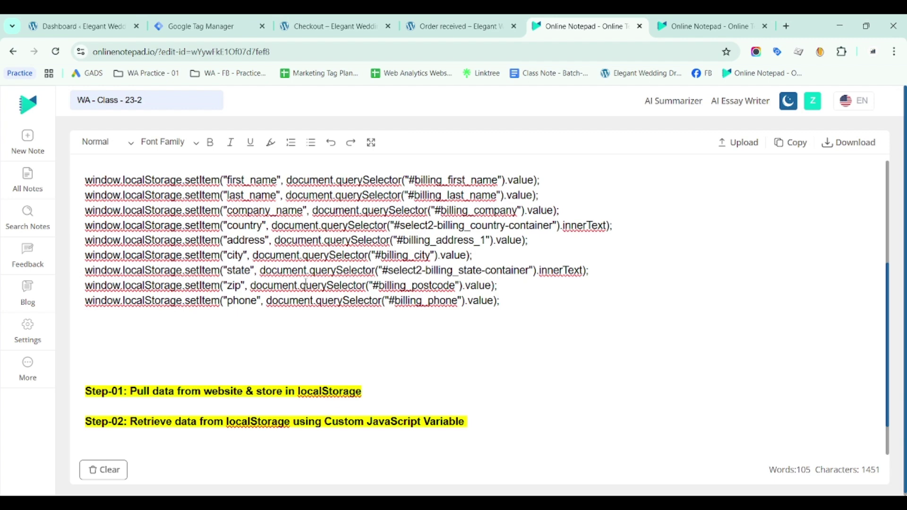
type("window.localStorage.setItem(\"email\", document.querySelector(\"#billing_email\").value);")
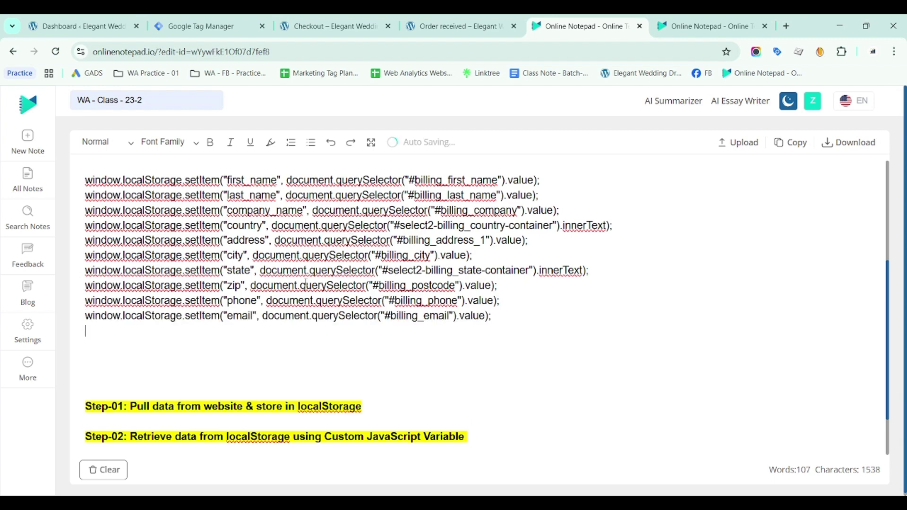
Inspect the order TOTAL amount on the checkout page, copy the JS path of its bdi element, and return to the console
left_click(320, 19)
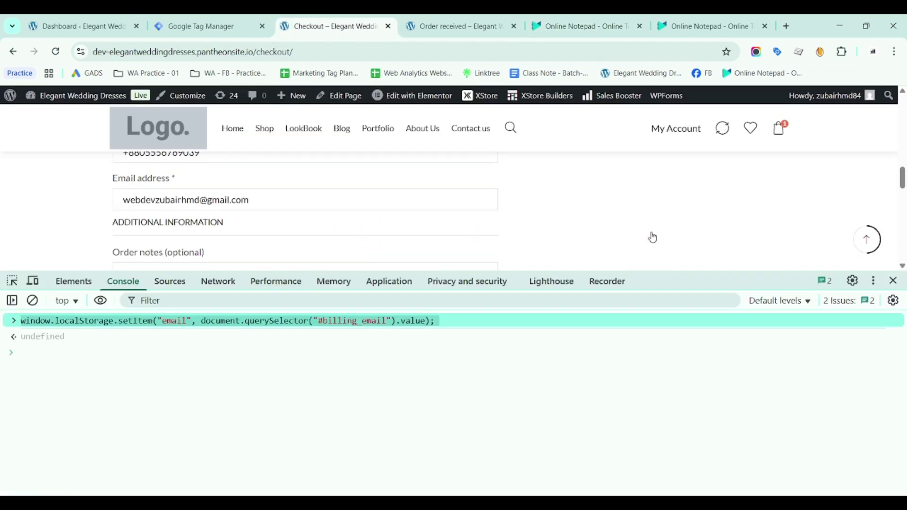
scroll(652, 237, "up", 6)
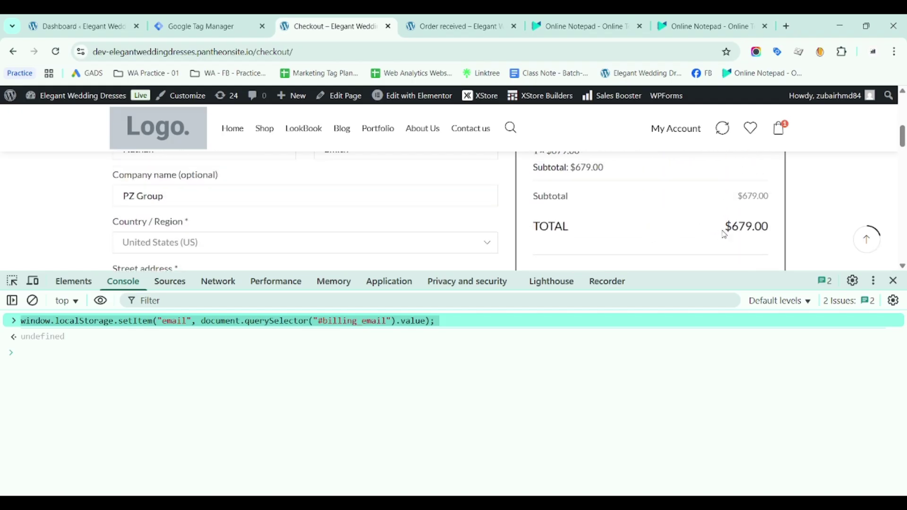
left_click_drag(771, 229, 734, 229)
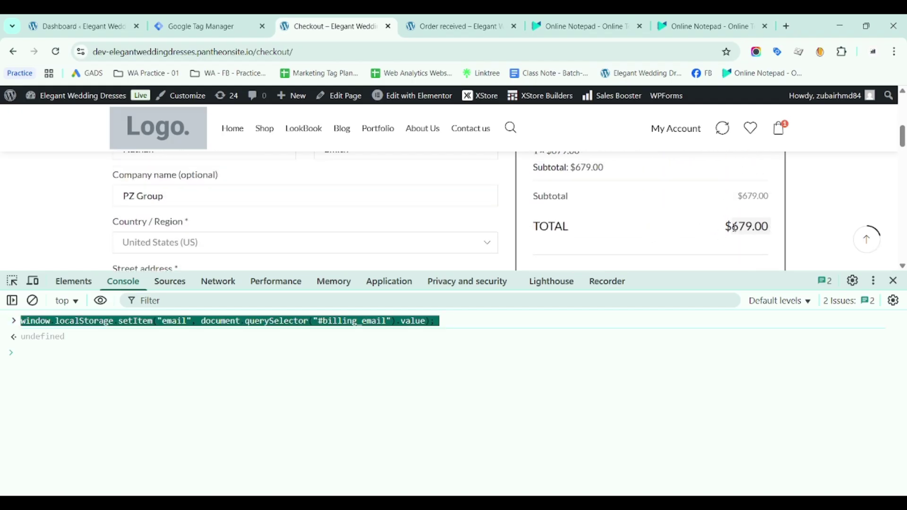
key("ctrl+c")
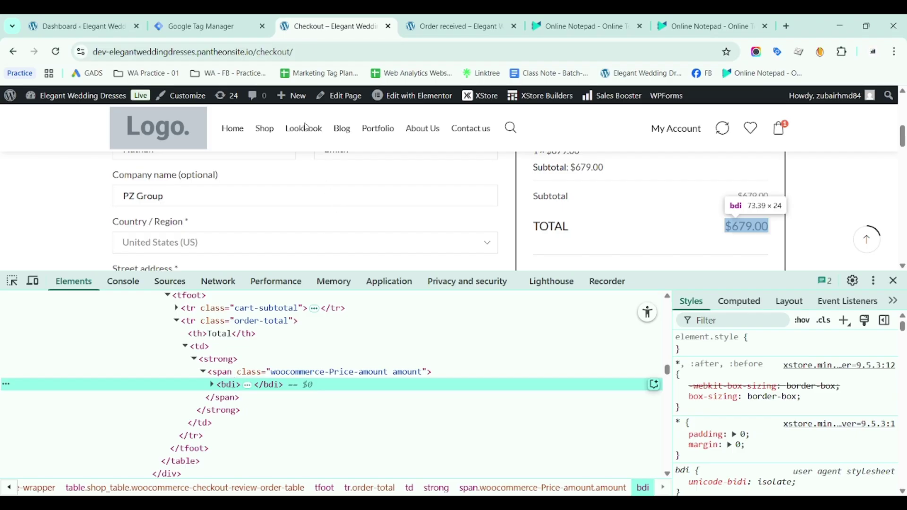
left_click(131, 281)
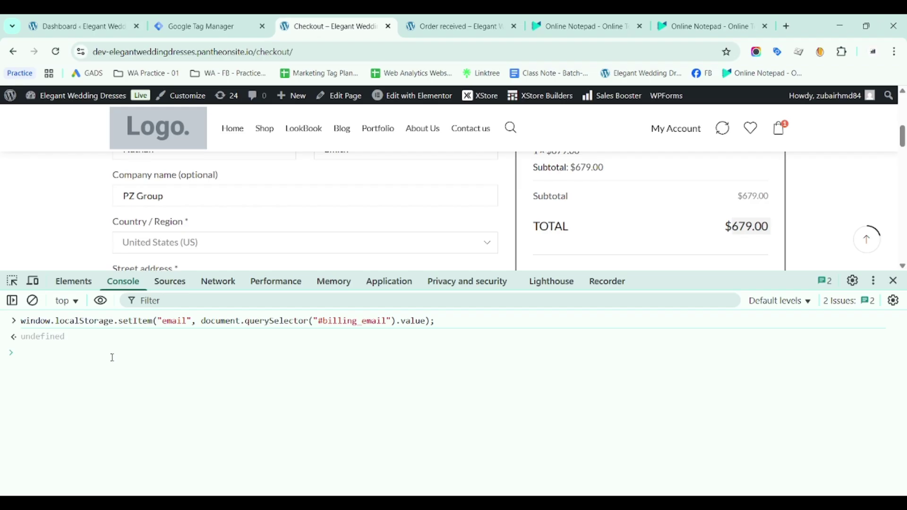
Change the recalled email statement's key to purchase_value, keeping the #billing_email selector as its value, and run it
key("Up")
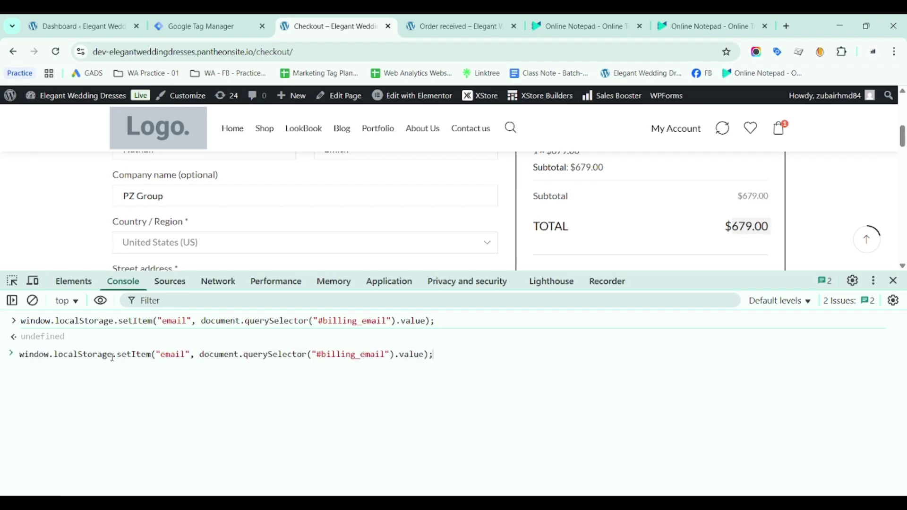
double_click(164, 354)
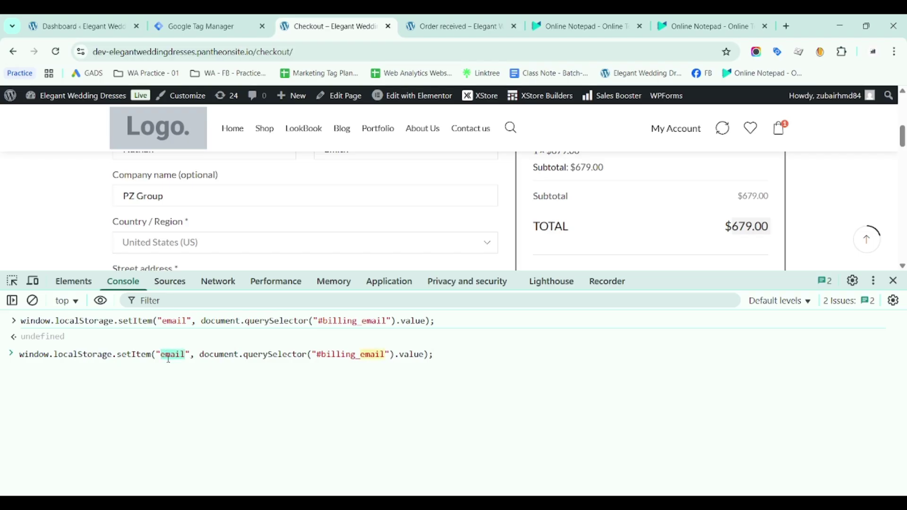
type("purchase")
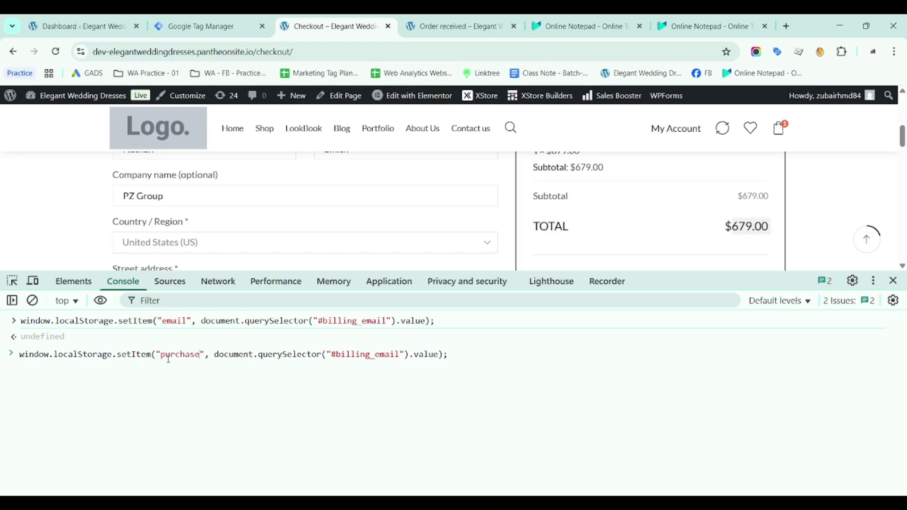
type("_value")
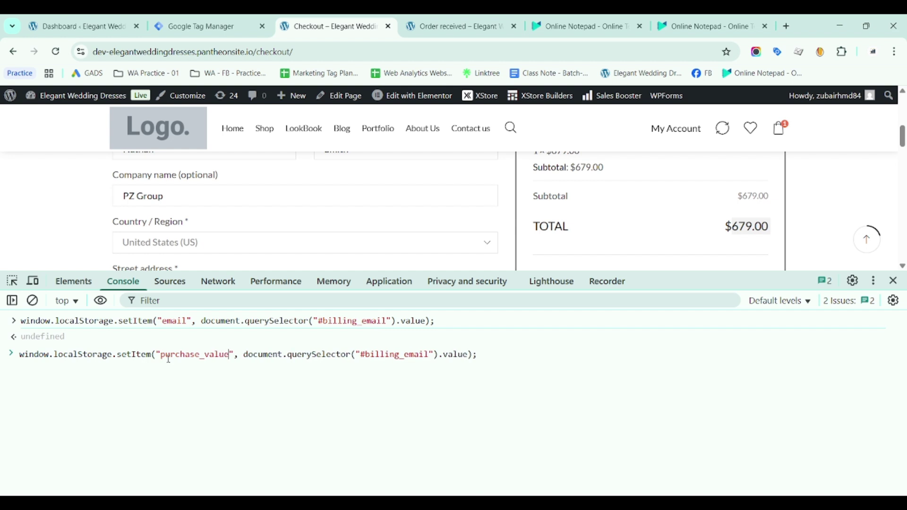
left_click(266, 354)
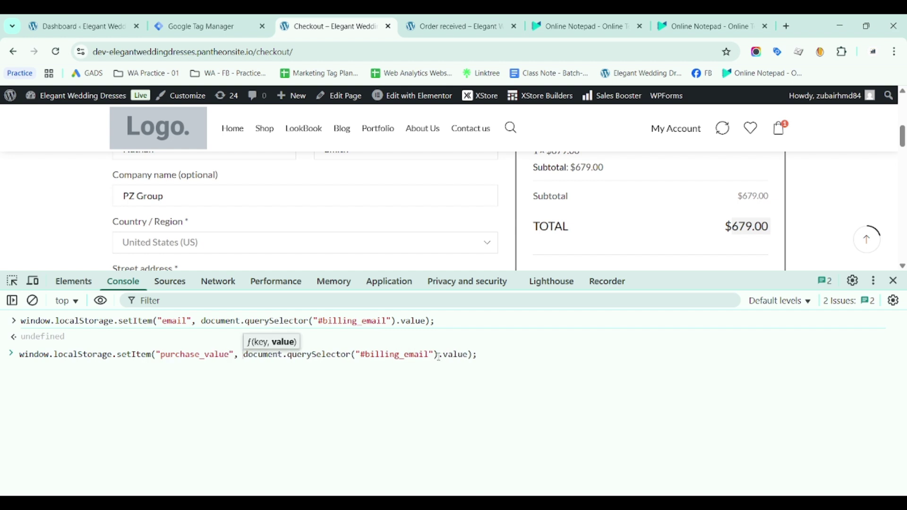
left_click(469, 354, "shift")
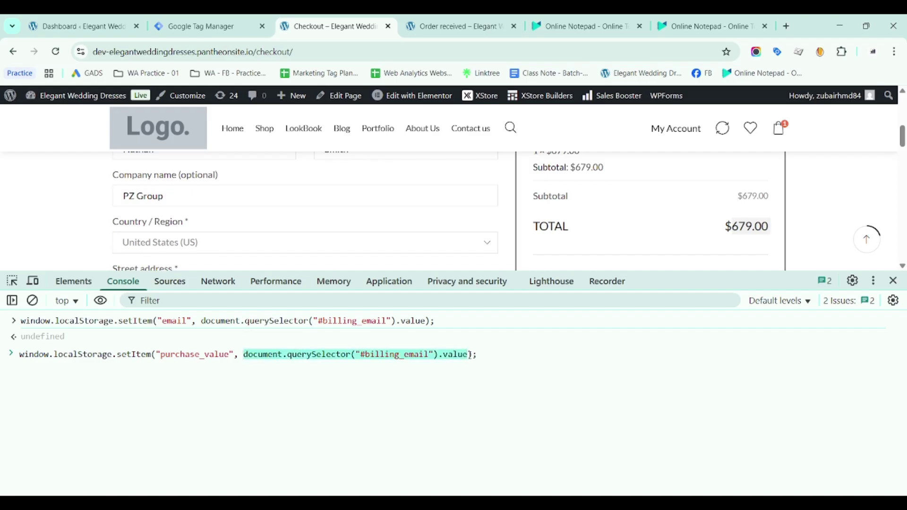
left_click(507, 360)
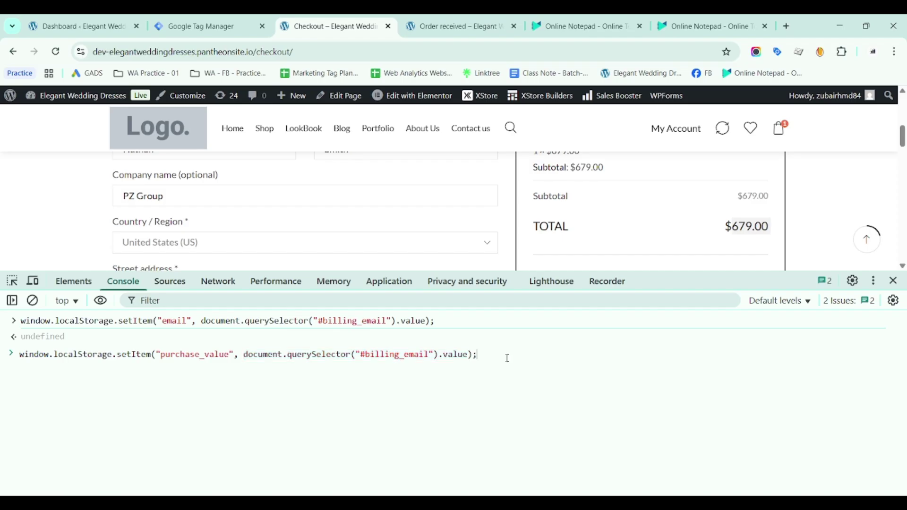
key("Return")
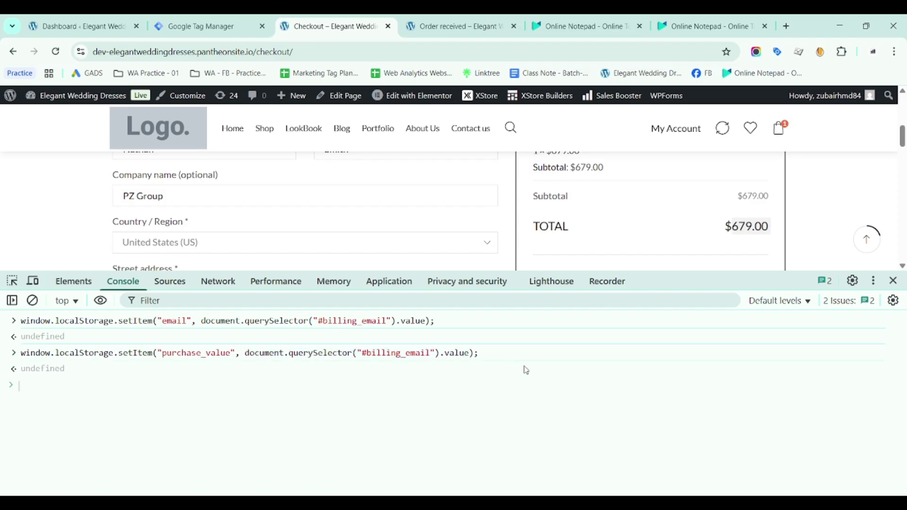
Enter the order total's copied document.querySelector path in the console and append .innerText
type("document.querySelector(\"#order_review > div.woocommerce-checkout-review-order-table-wrapper > div > table > tfoot > tr.order-total > td > strong > span > bdi\")")
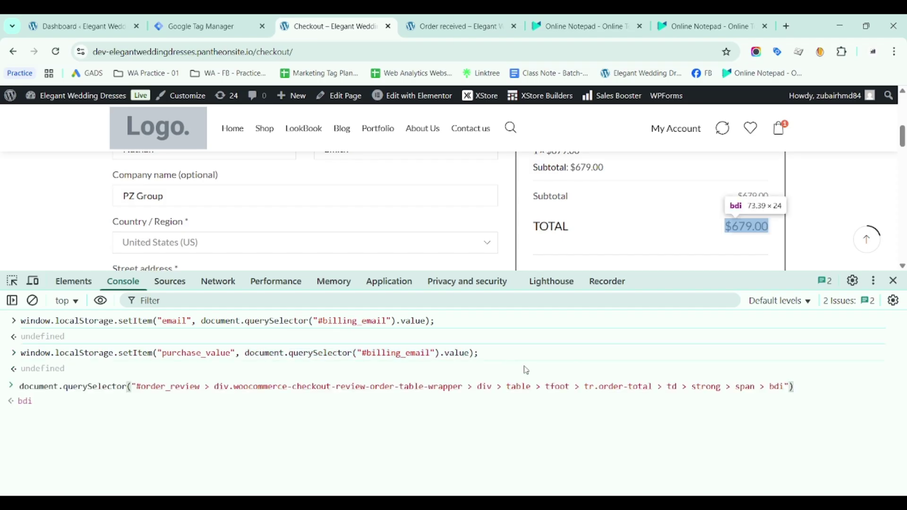
type(".")
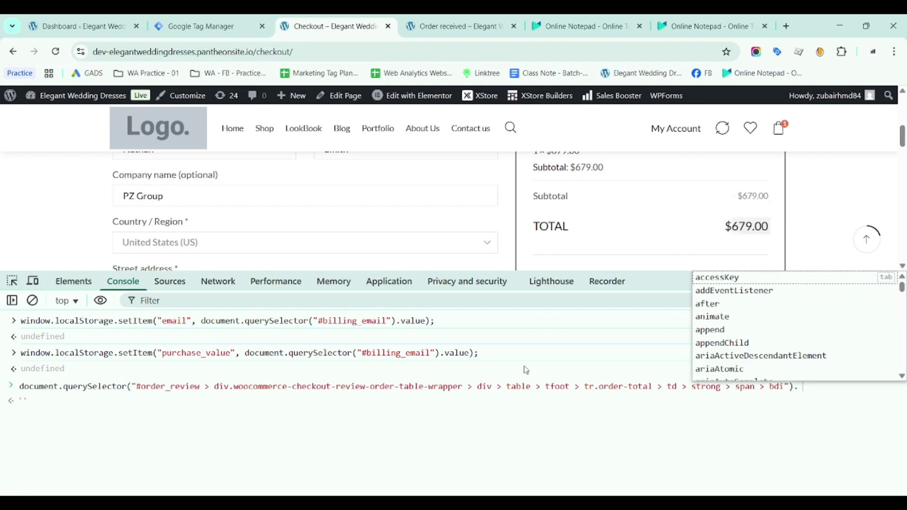
key("Escape")
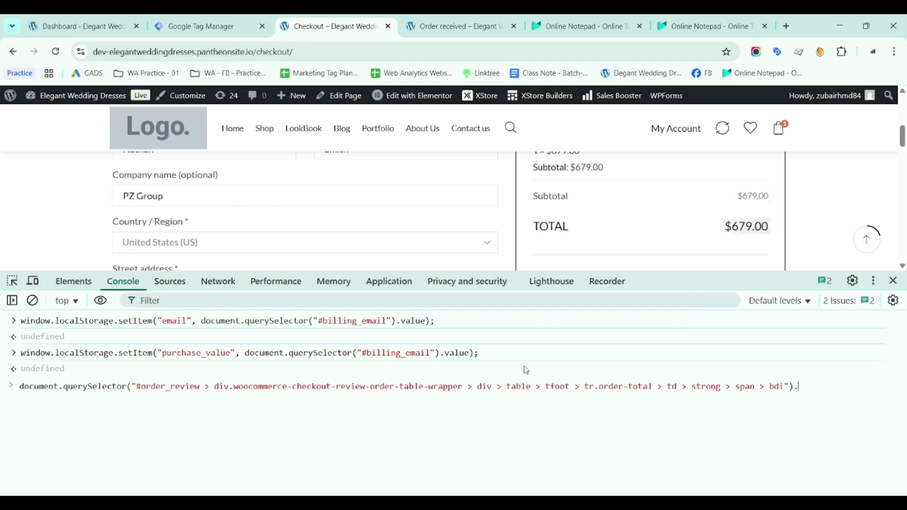
type("in")
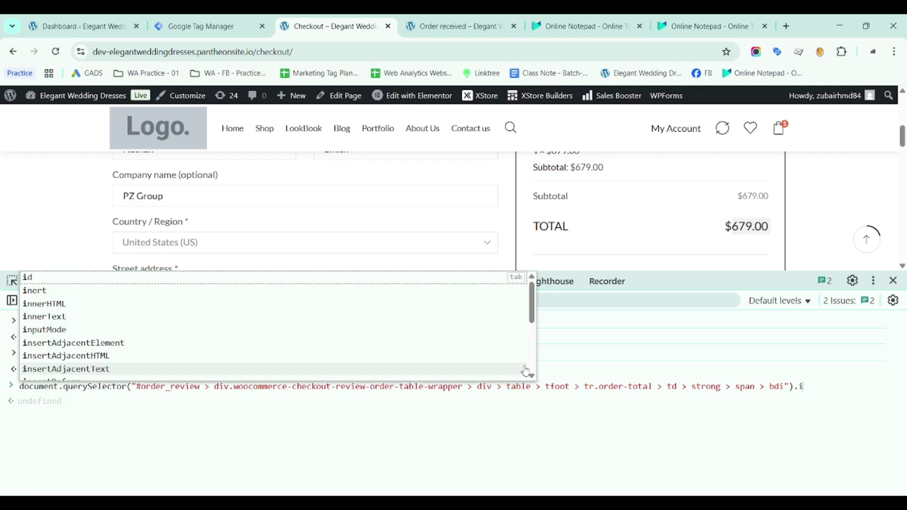
key("Down")
key("Down")
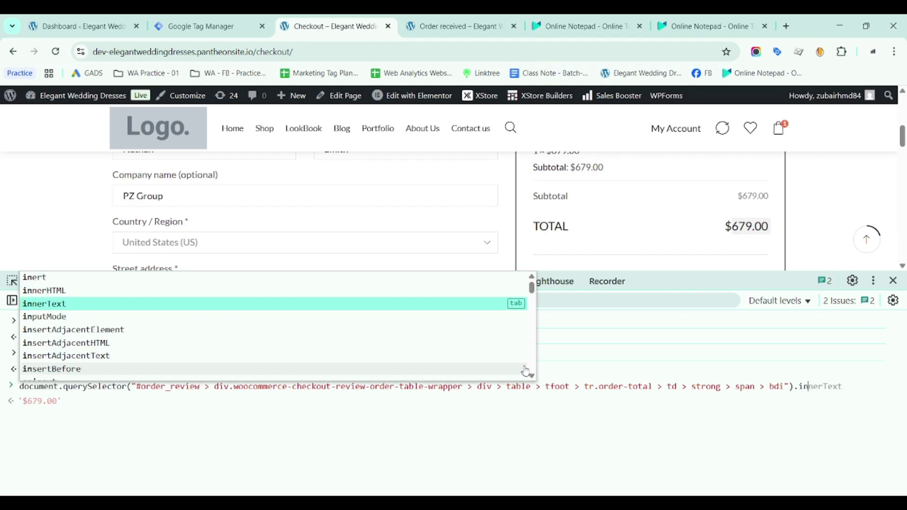
key("Tab")
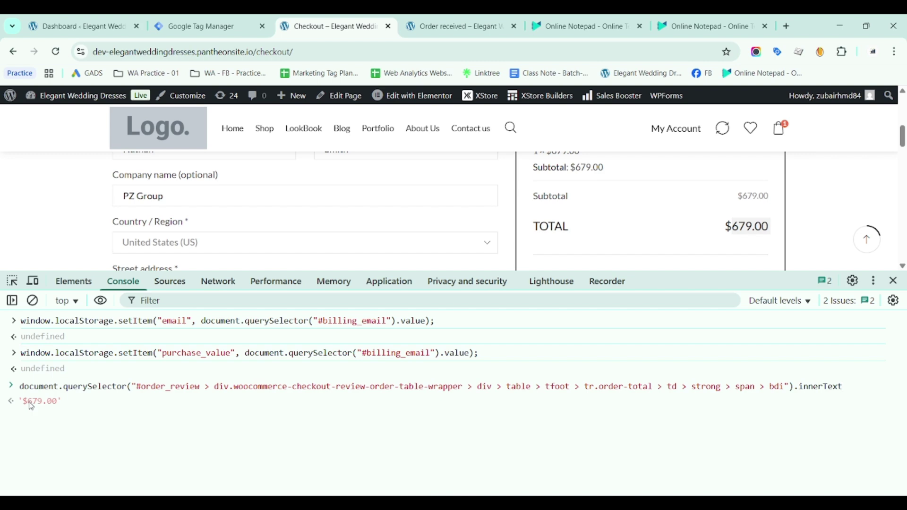
Append .replace("$", "") to the order total expression to strip the dollar sign, and run it
left_click_drag(28, 401, 24, 401)
left_click(862, 408)
type(".replace(")
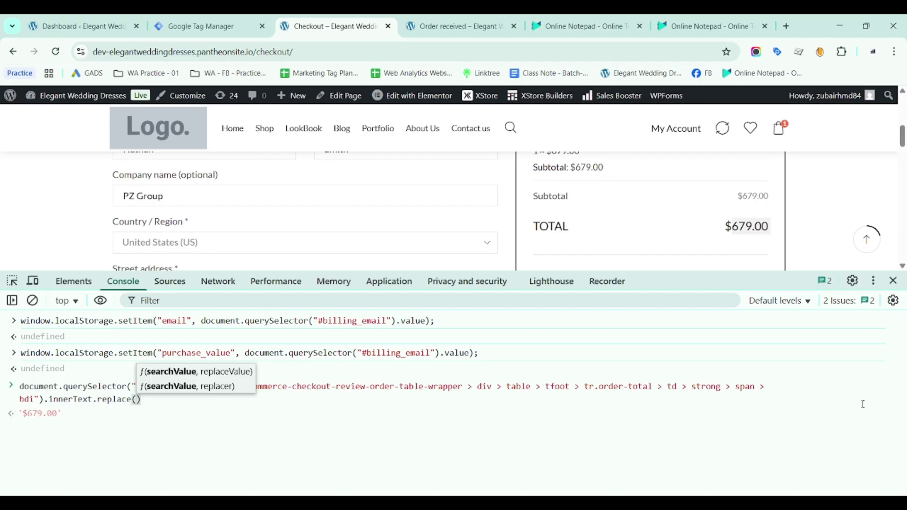
type("\"")
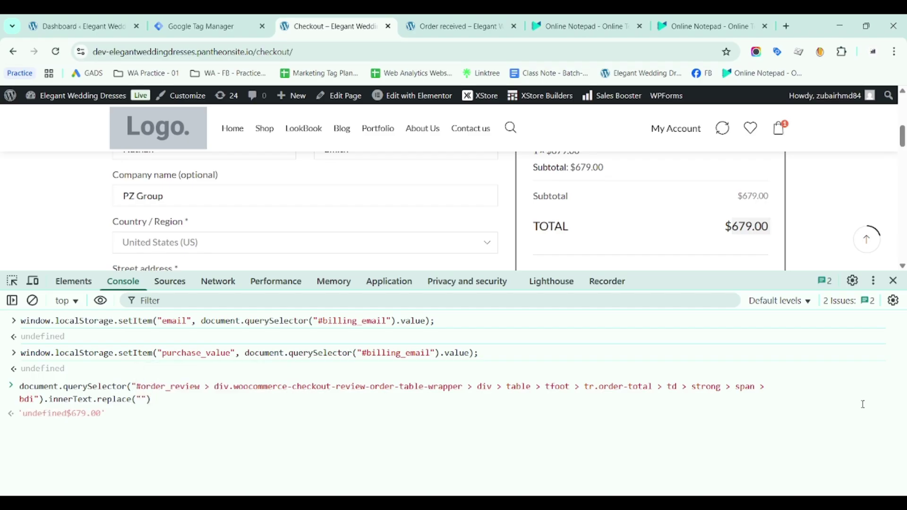
type("$\", ")
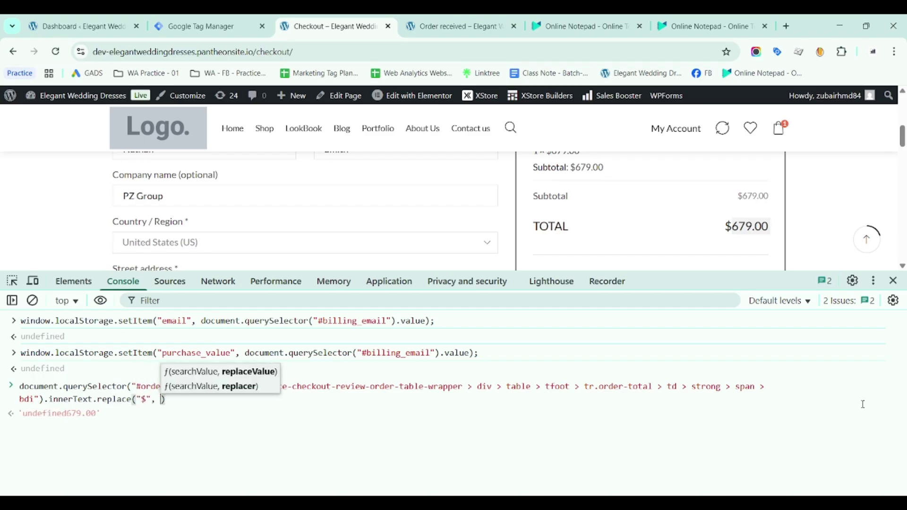
type("\"")
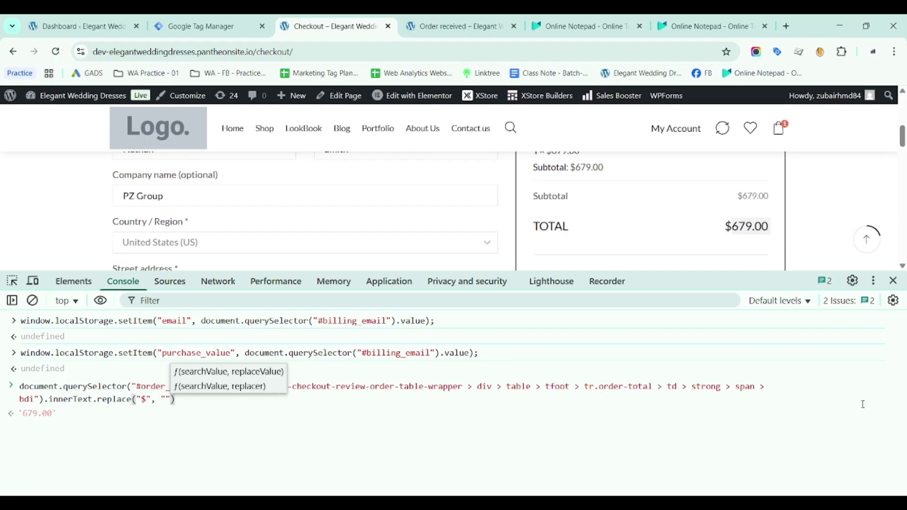
key("Right")
type(";")
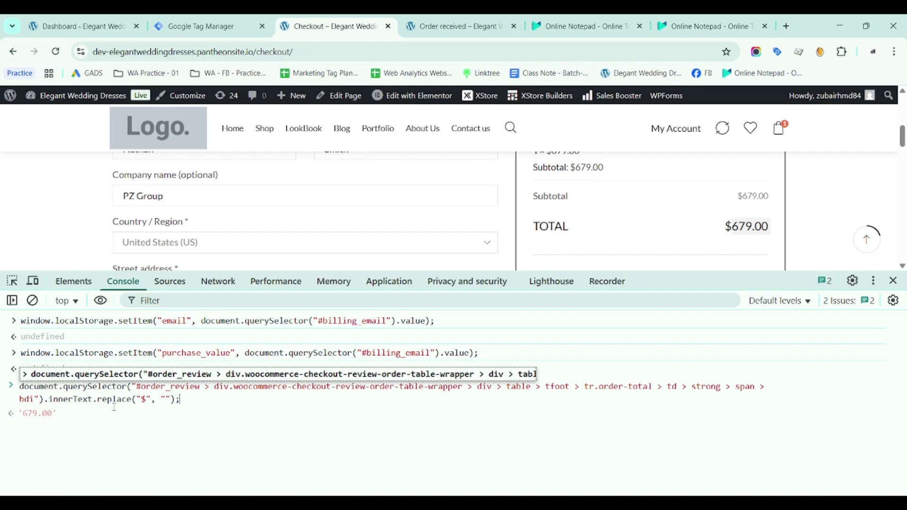
key("BackSpace")
key("Return")
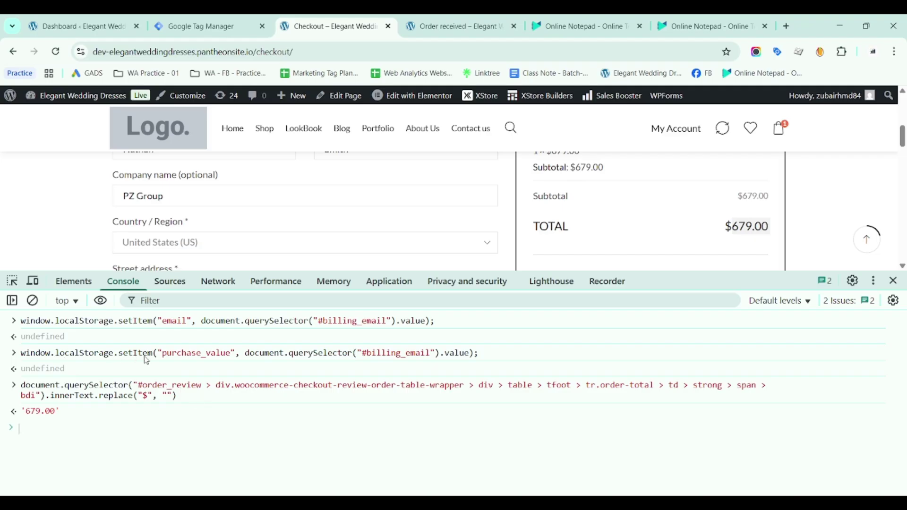
Replace the value in the recalled purchase_value statement with the tested order total expression, run it, and check the purchase_value entry in local storage
left_click_drag(205, 395, 30, 388)
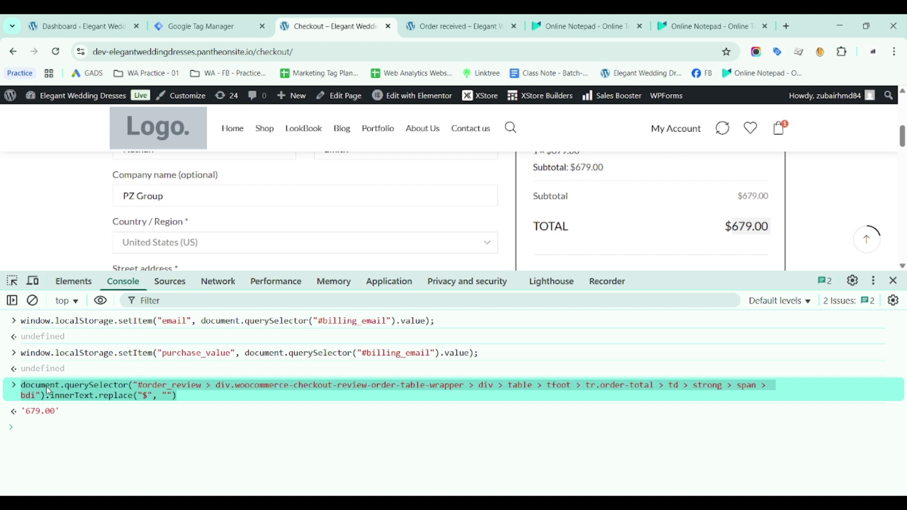
left_click(40, 428)
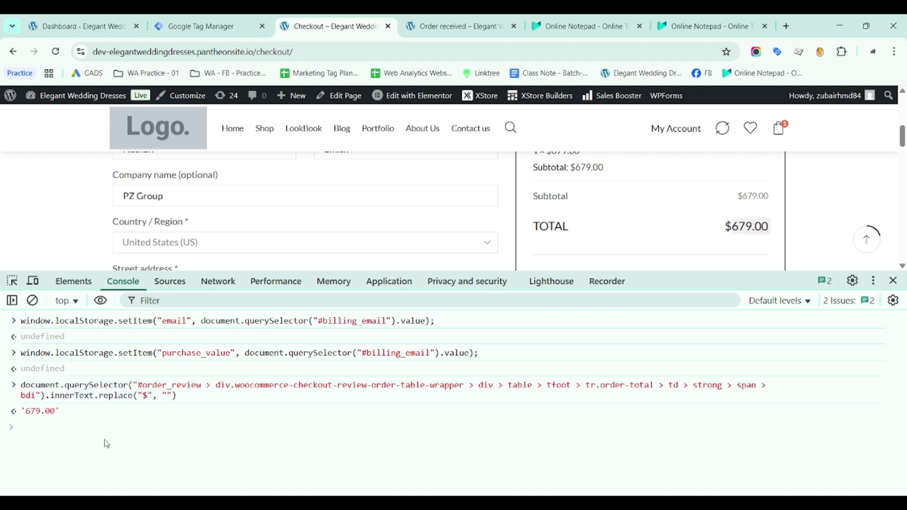
type("document.querySelector(\"#order_review > div.woocommerce-checkout-review-order-table-wrapper > div > table > tfoot > tr.order-total > td > strong > span > bdi\").innerText.replace(\"$\", \"\")")
key("Up")
key("Up")
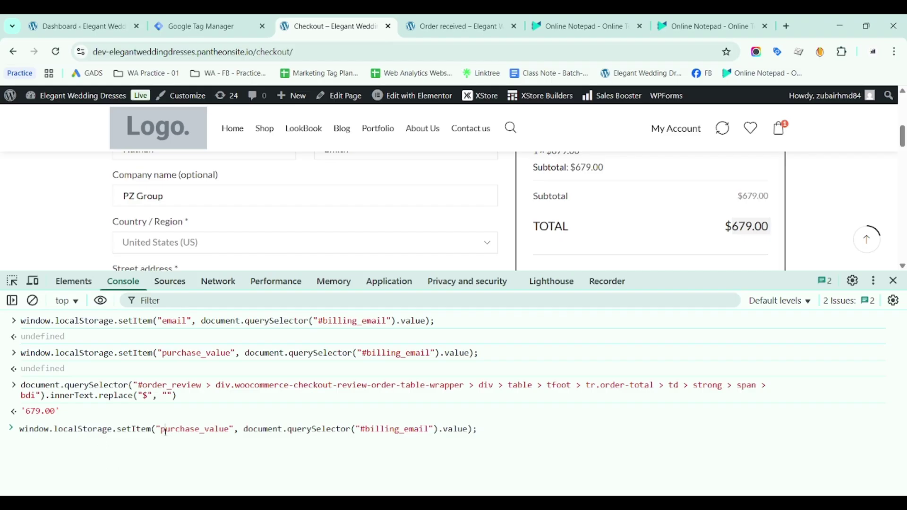
left_click(243, 429)
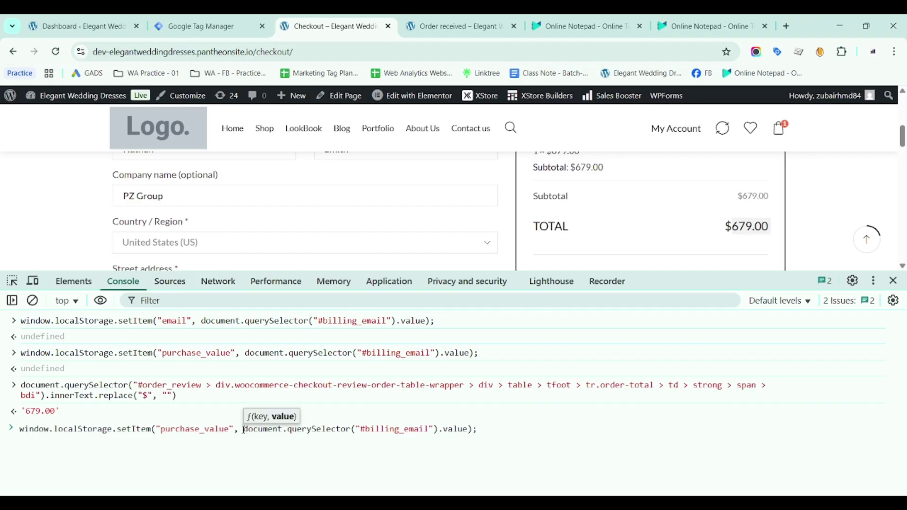
left_click(467, 429, "shift")
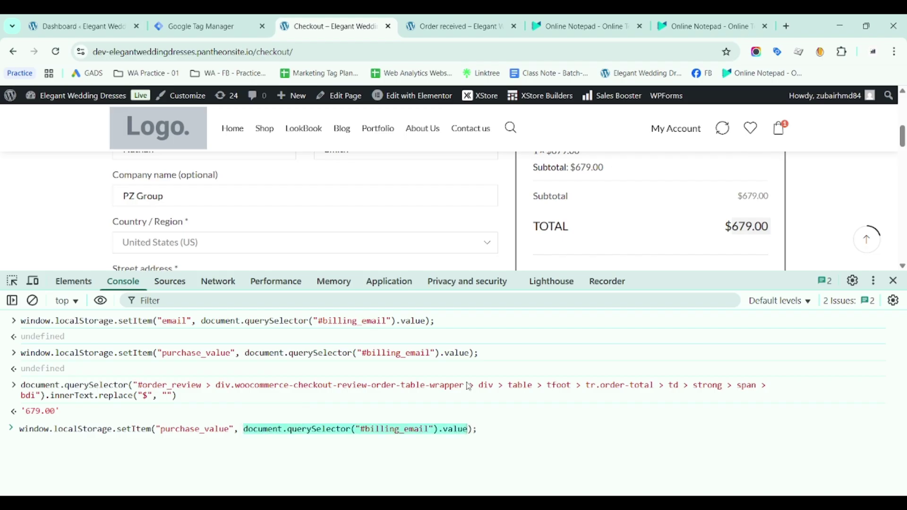
type("document.querySelector(\"#order_review > div.woocommerce-checkout-review-order-table-wrapper > div > table > tfoot > tr.order-total > td > strong > span > bdi\").innerText.replace(\"$\", \"\")")
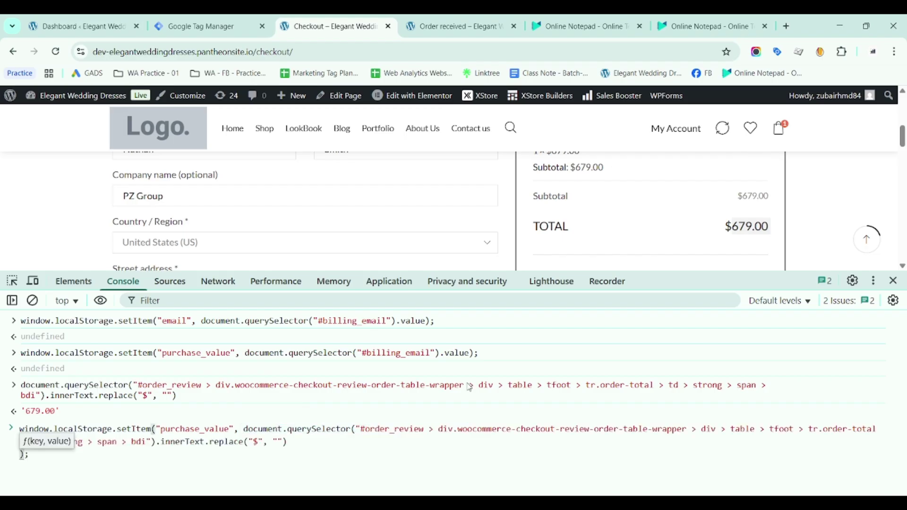
key("BackSpace")
key("End")
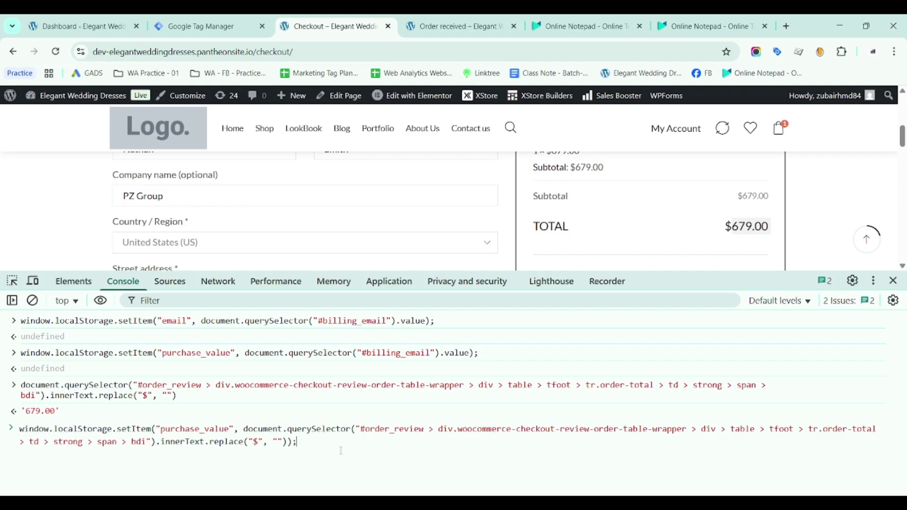
key("Return")
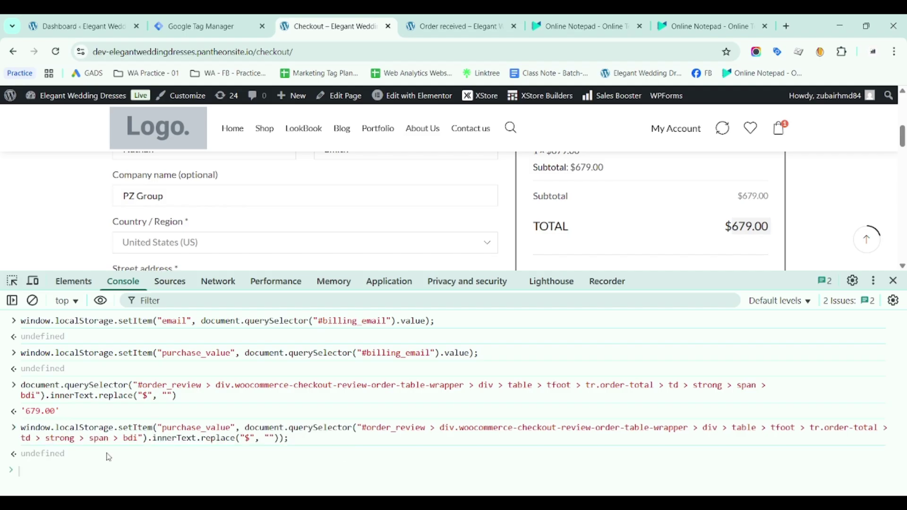
left_click(377, 282)
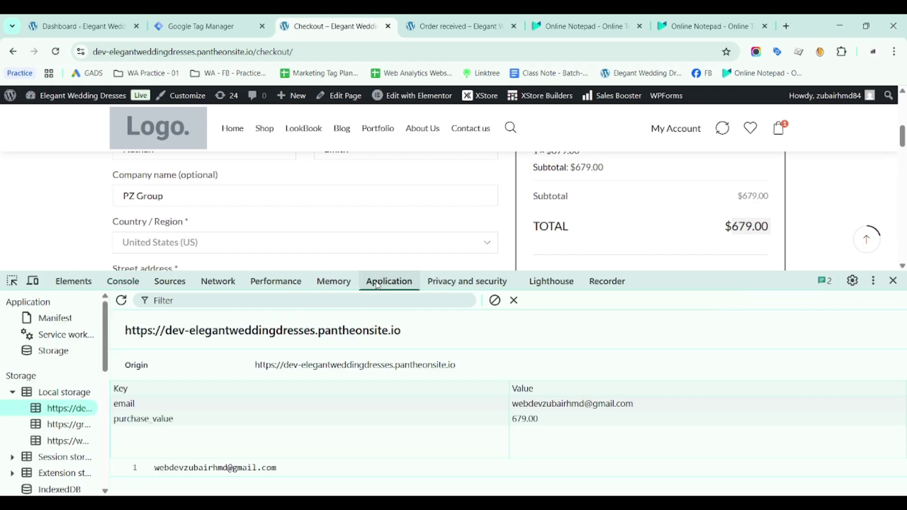
left_click(199, 420)
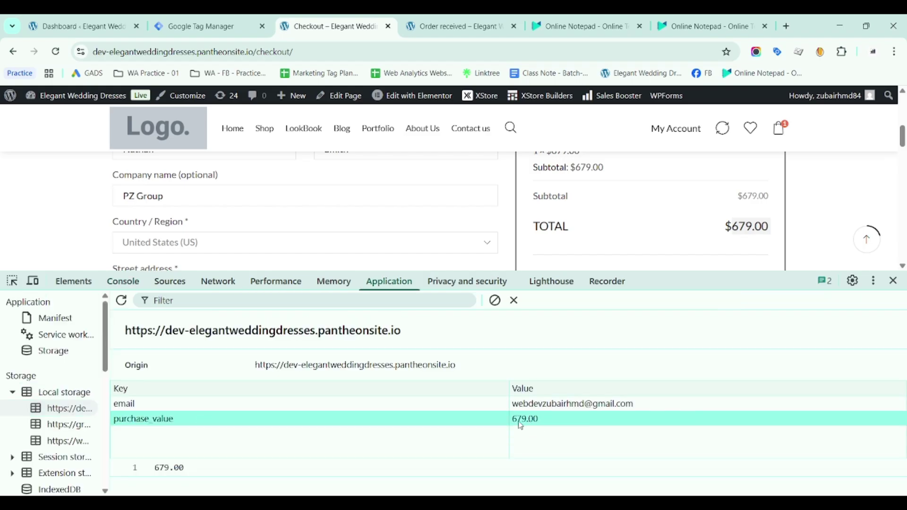
Copy the purchase_value setItem statement from the console and add it below the email statement in the WA - Class - 23-2 note
left_click(123, 282)
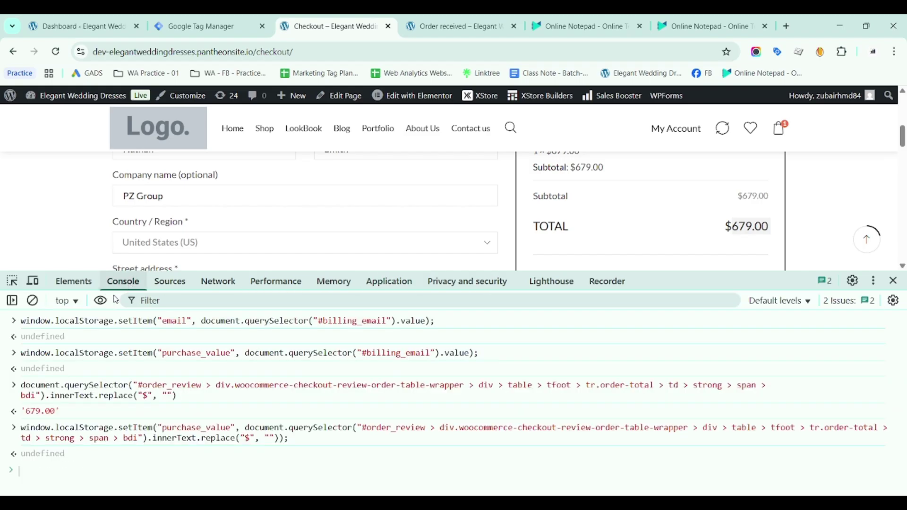
left_click(154, 429)
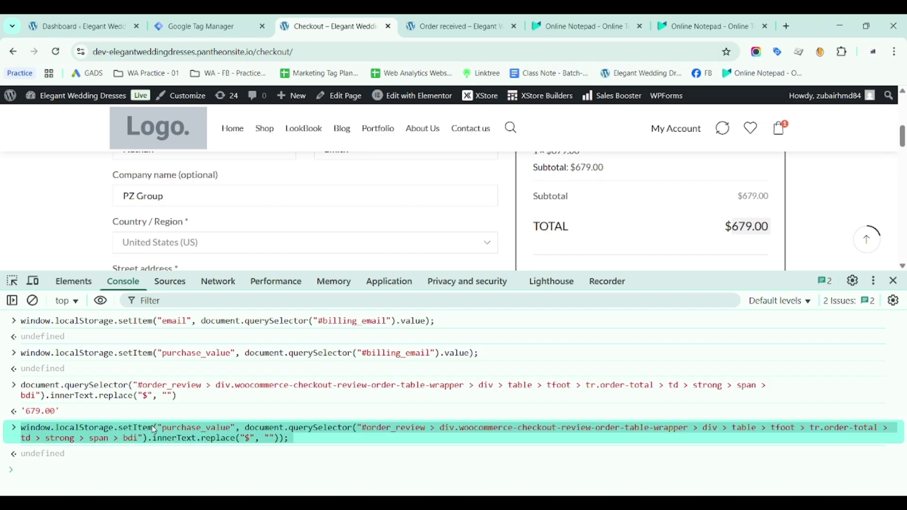
left_click(683, 26)
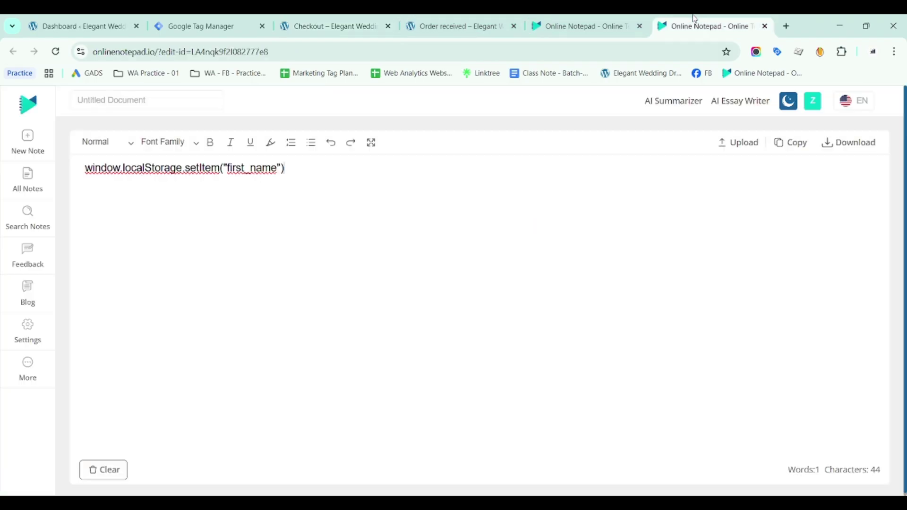
left_click(594, 21)
left_click(236, 332)
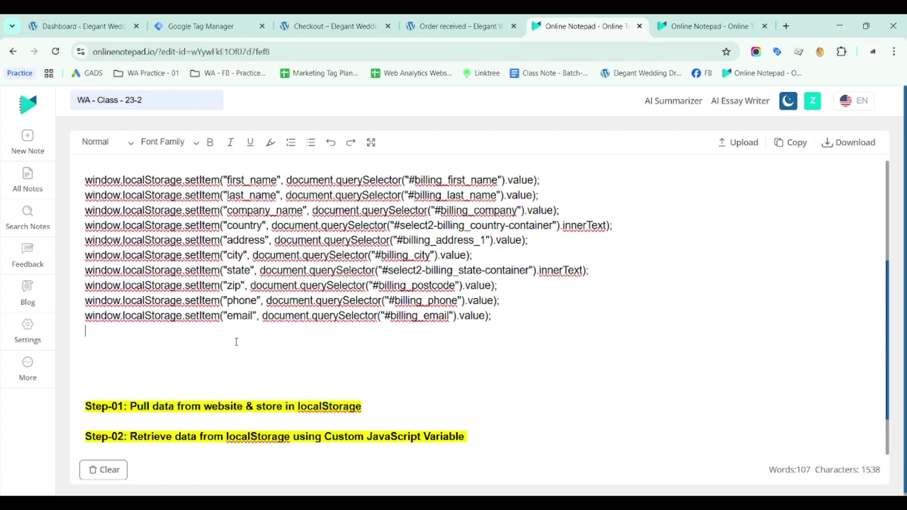
type("window.localStorage.setItem(\"purchase_value\", document.querySelector(\"#order_review > div.woocommerce-checkout-review-order-table-wrapper > div > table > tfoot > tr.order-total > td > strong > span > bdi\").innerText.replace(\"$\", \"\"));")
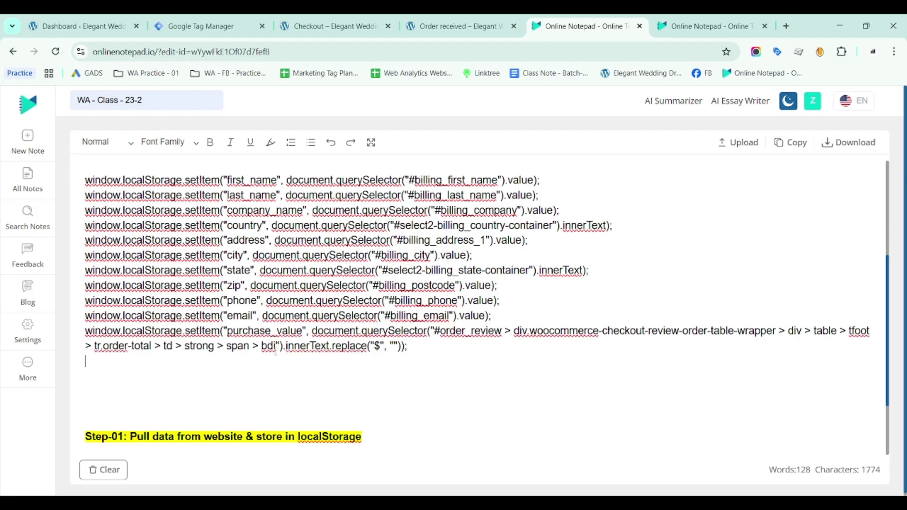
Review the order received page, close the developer tools on the checkout page, and locate its Place Order button
left_click(433, 24)
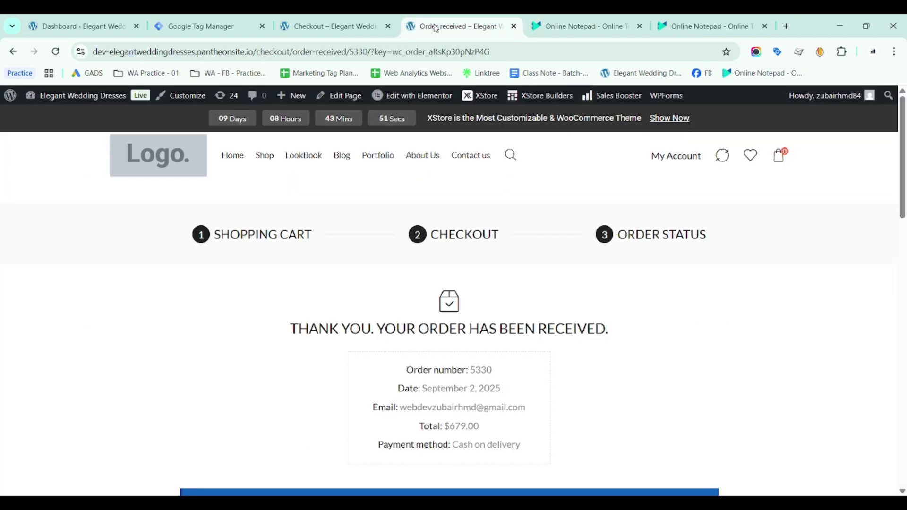
left_click(344, 19)
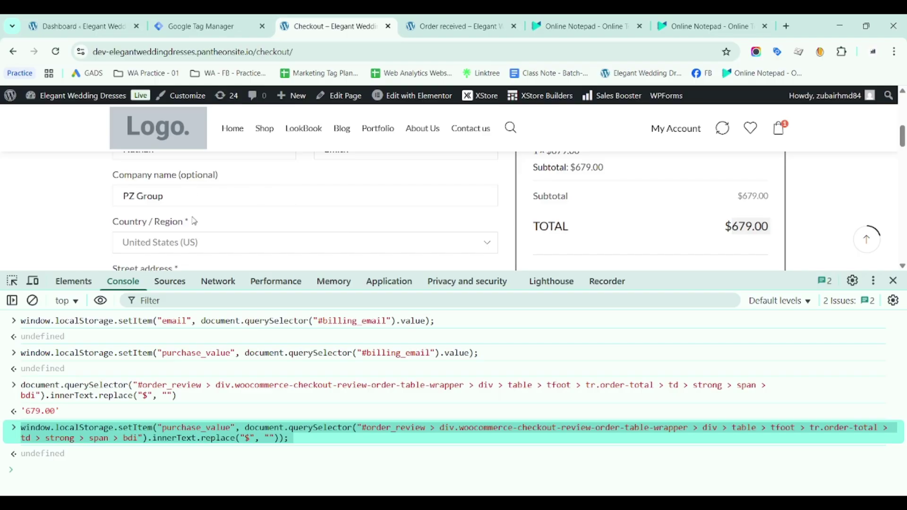
left_click(892, 281)
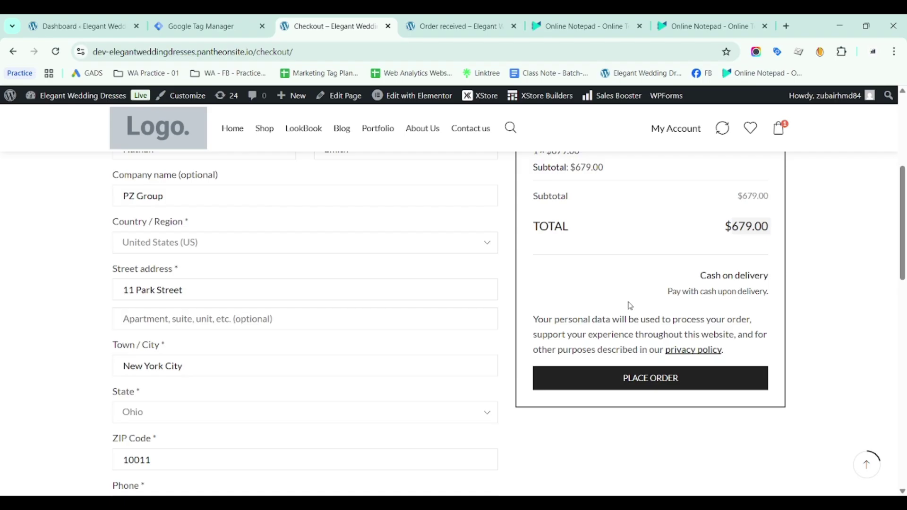
left_click(651, 378)
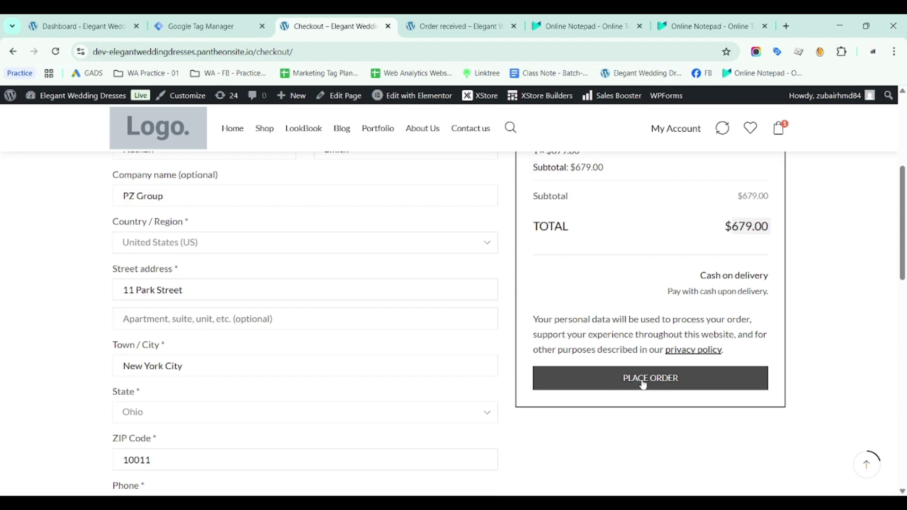
Open the triggers list in Google Tag Manager and highlight the /checkout/ path in the checkout page's address
left_click(236, 20)
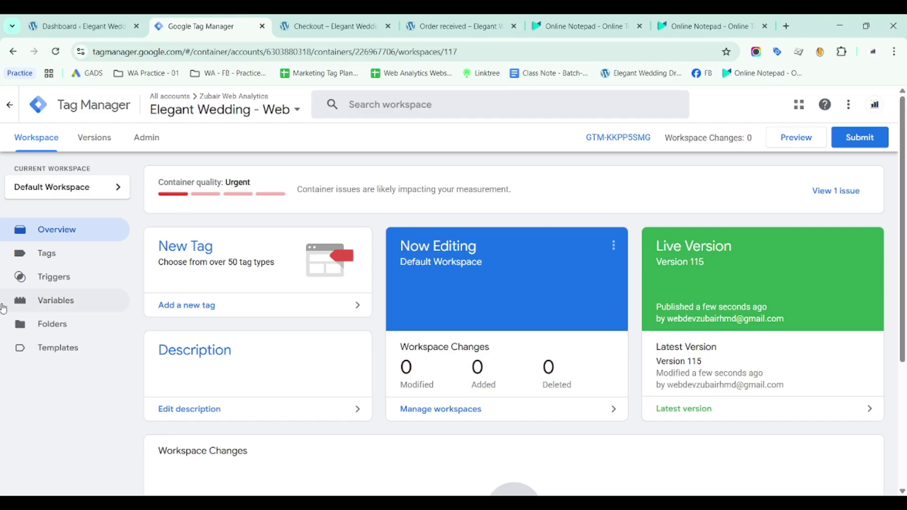
left_click(48, 283)
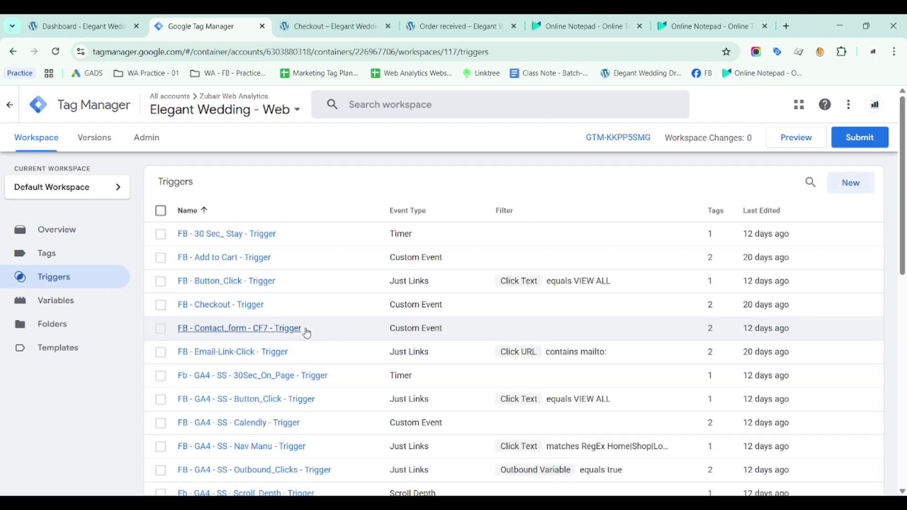
left_click(333, 26)
left_click_drag(254, 53, 328, 53)
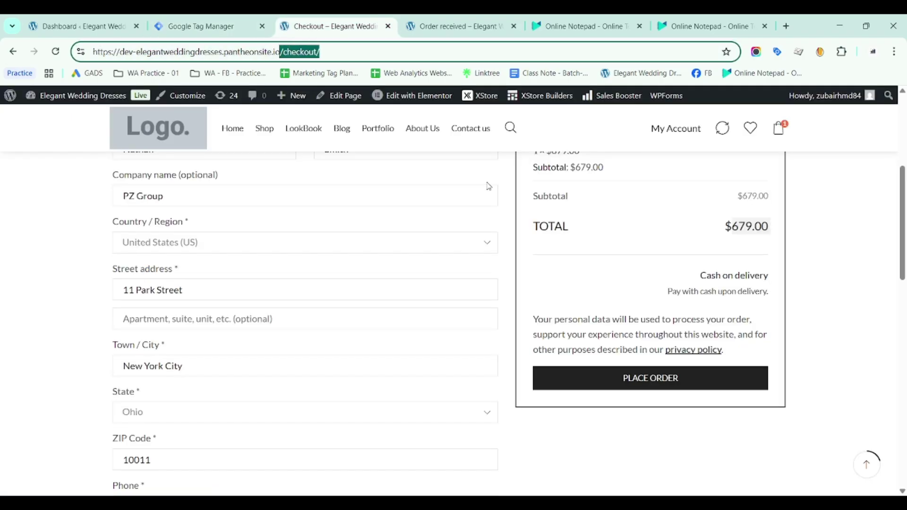
Create a new trigger in Google Tag Manager with the type Click - All Elements, firing on all clicks
left_click(206, 19)
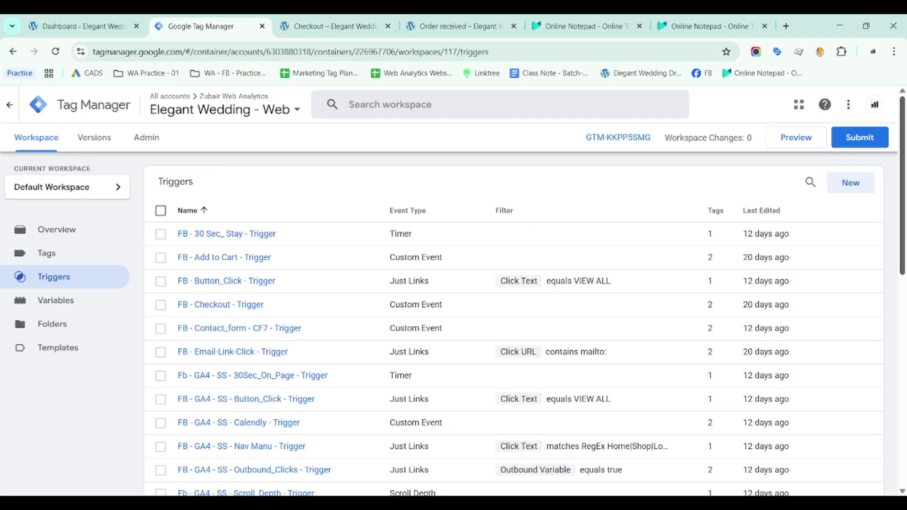
left_click(848, 184)
left_click(455, 241)
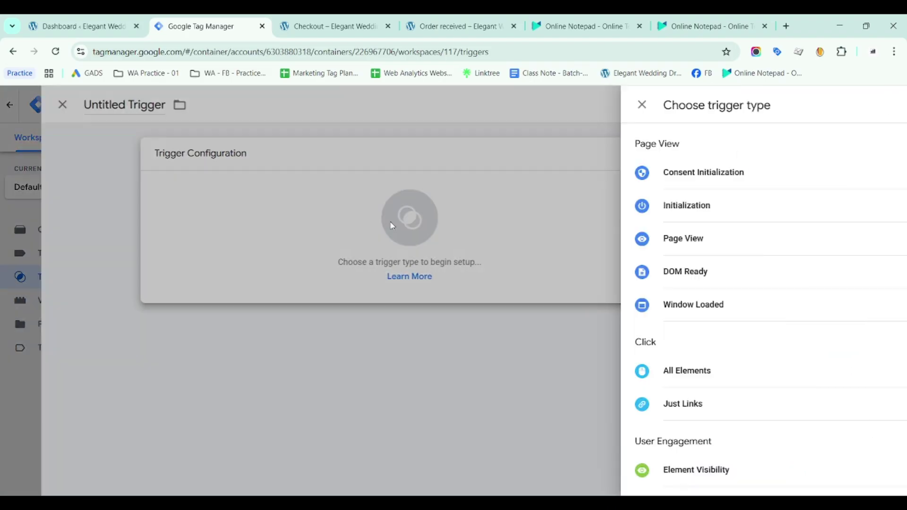
left_click(664, 372)
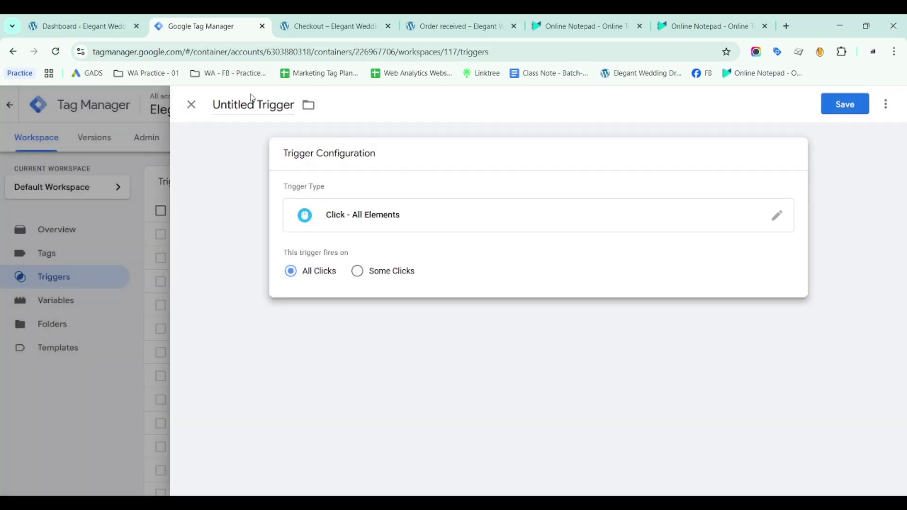
Name the new trigger All Elements Trigger and save it
left_click_drag(250, 99, 180, 105)
type("All element")
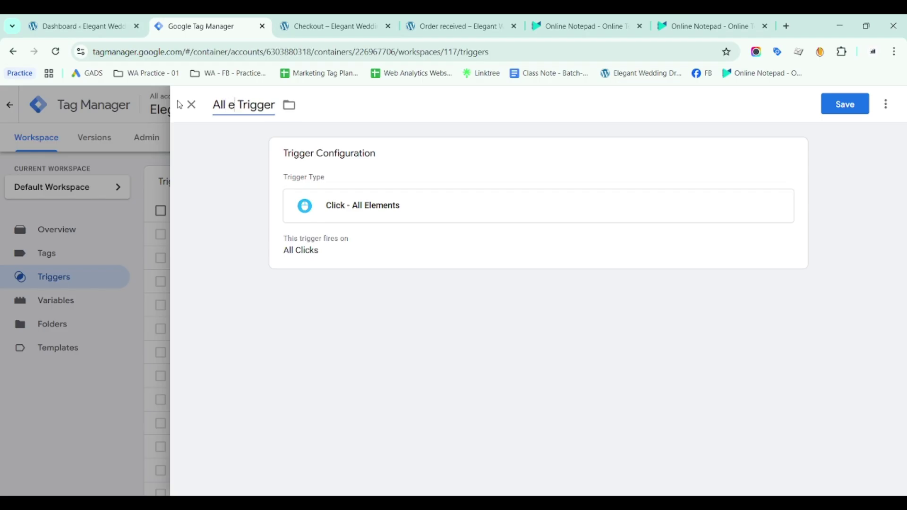
type("s")
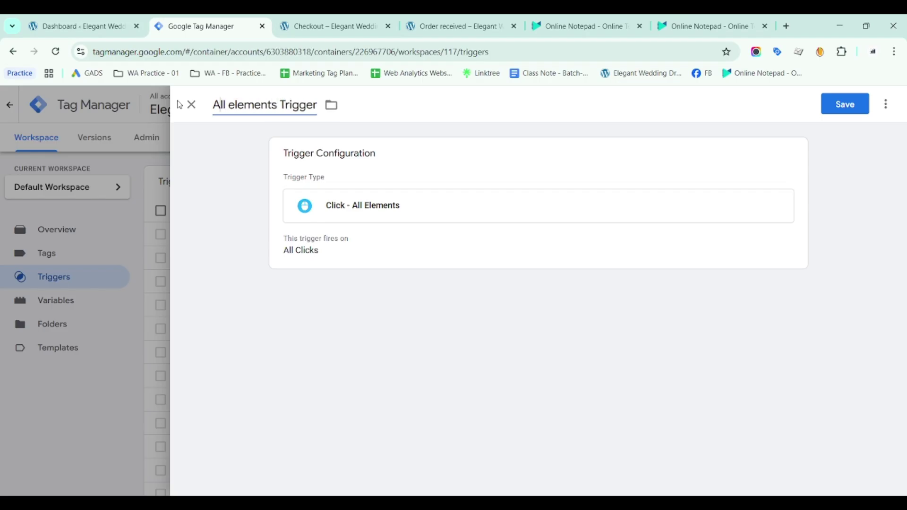
key("Right")
key("Delete")
type("E")
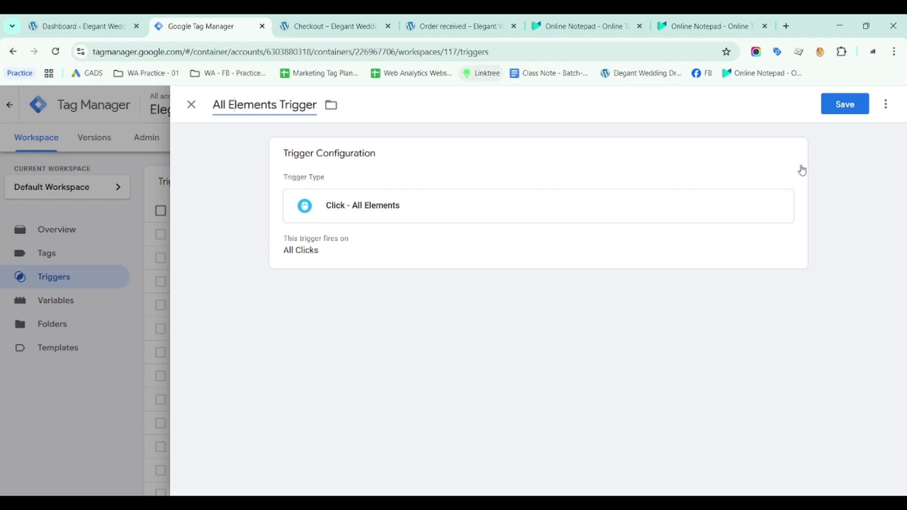
left_click(859, 103)
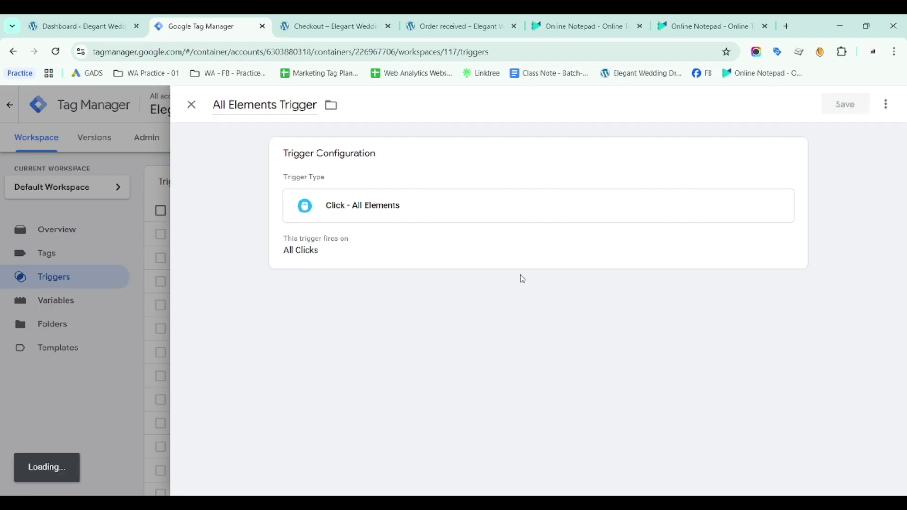
left_click(794, 146)
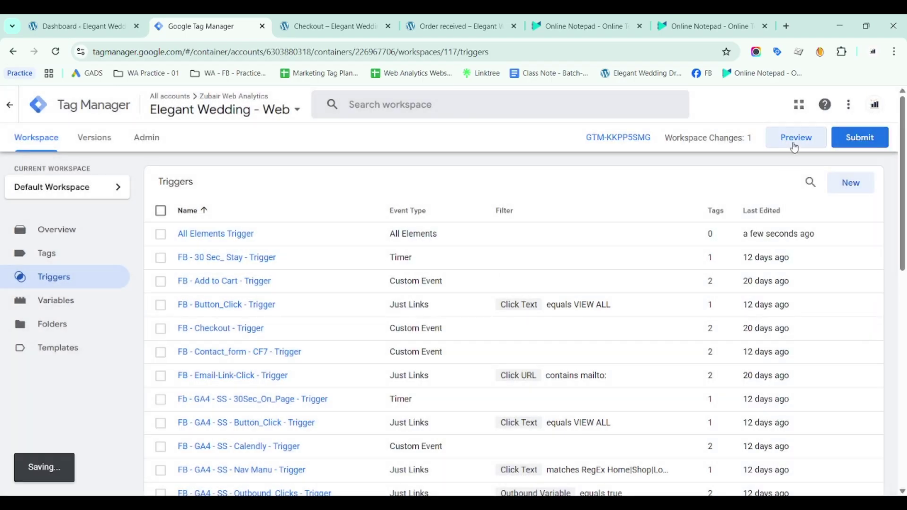
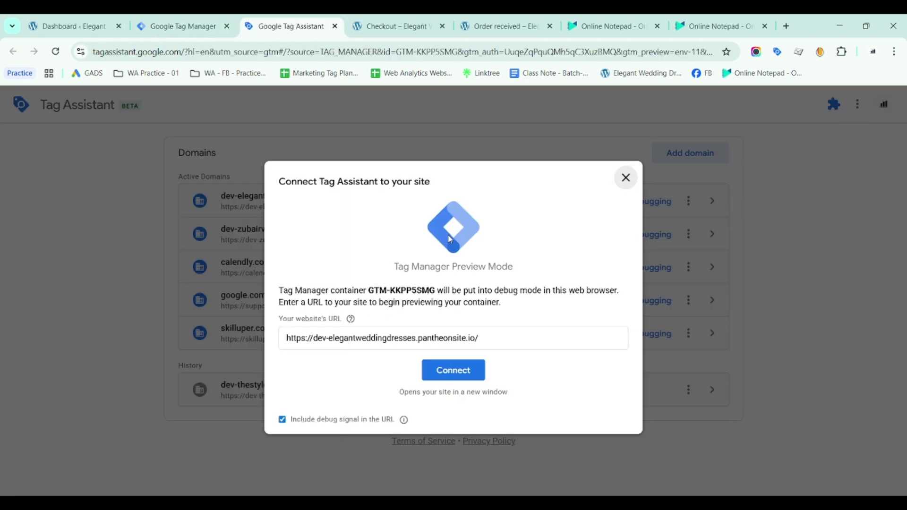
left_click(453, 370)
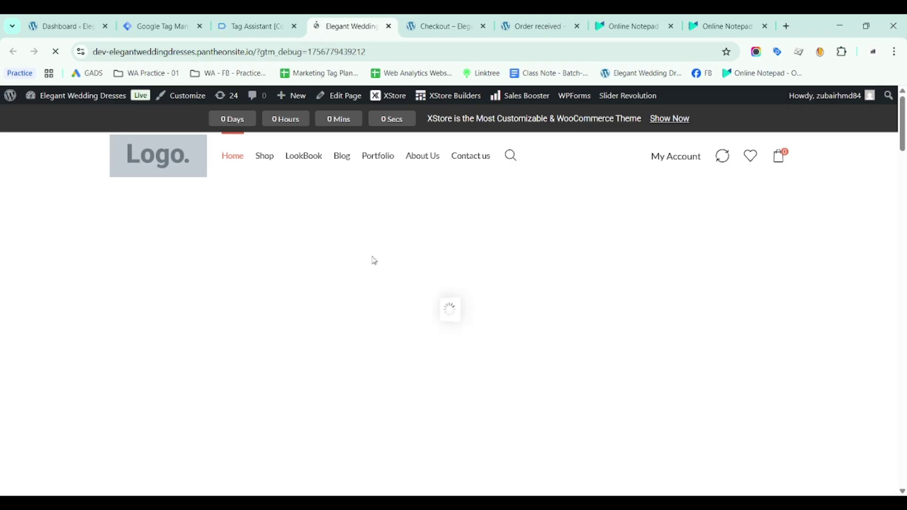
left_click(283, 20)
left_click(339, 20)
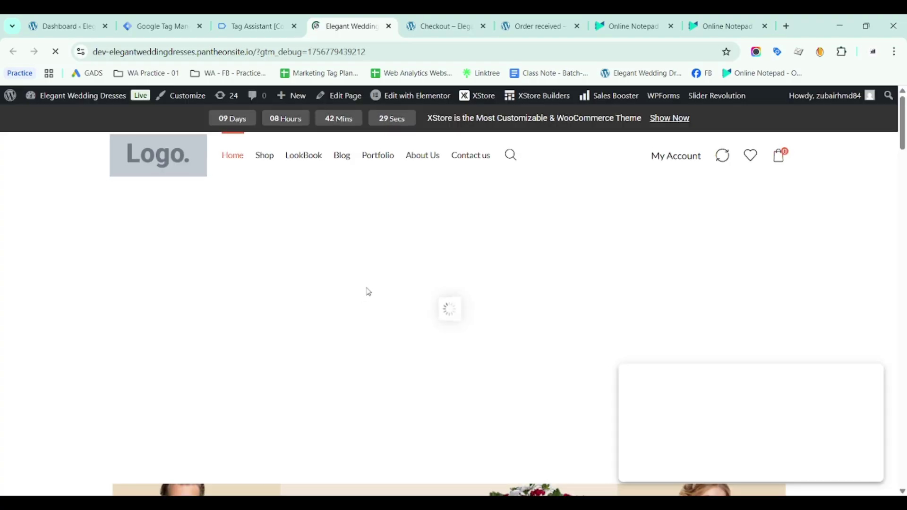
Add the Summer Wedding Suit to the cart and proceed to checkout
scroll(367, 292, "down", 10)
scroll(383, 278, "down", 3)
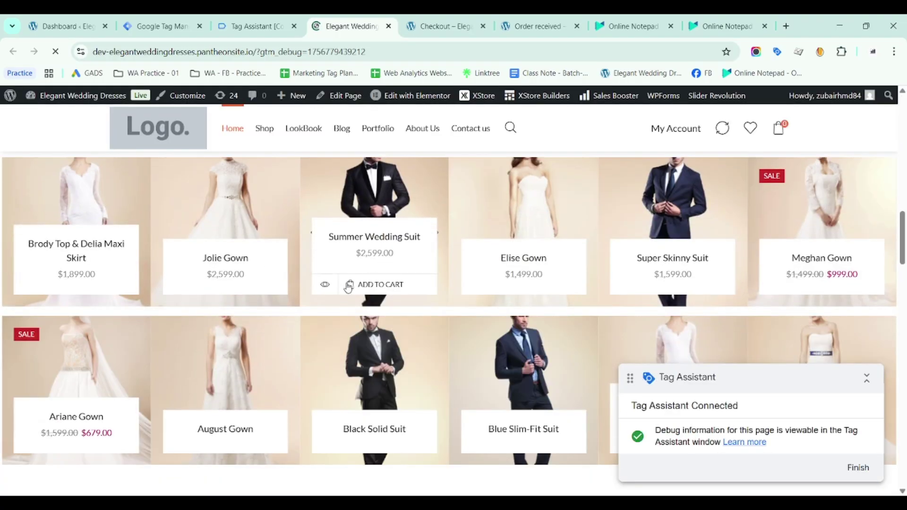
left_click(375, 285)
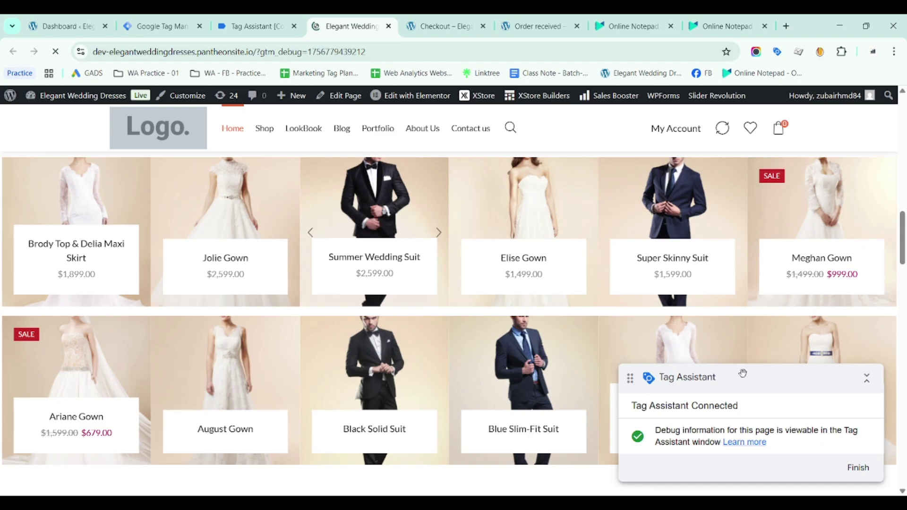
left_click_drag(749, 377, 502, 348)
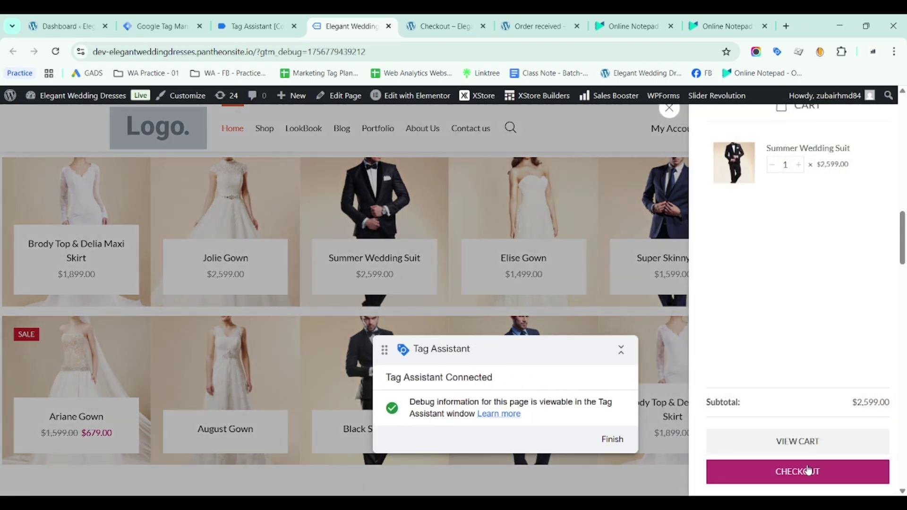
left_click(808, 470)
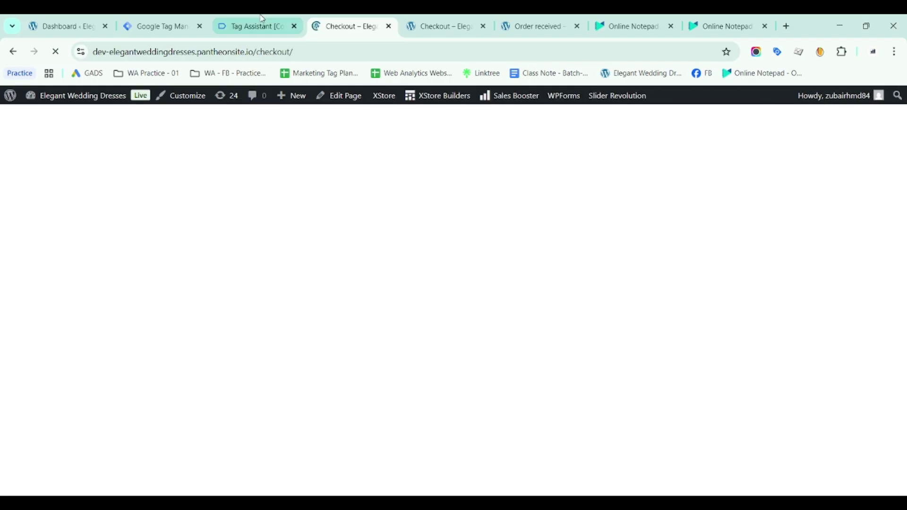
Check that Tag Assistant records the checkout page's events, and place the order with the prefilled billing details
left_click(262, 26)
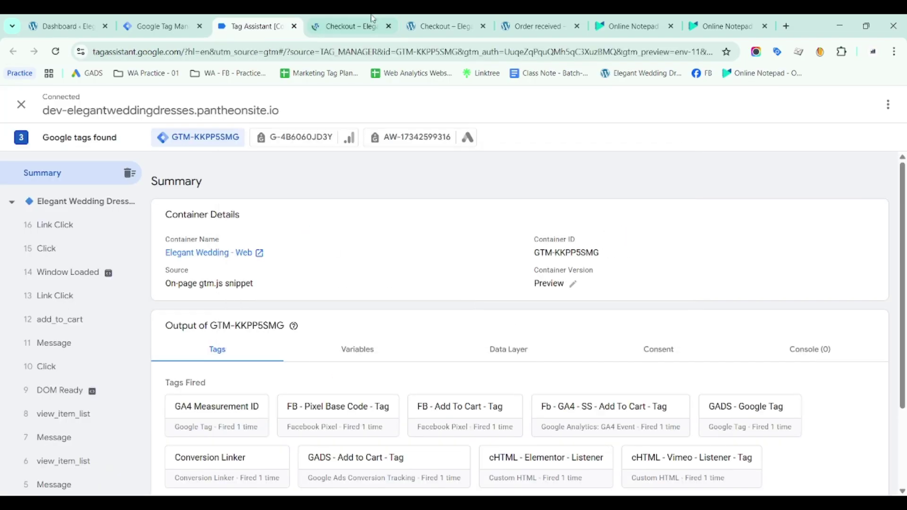
left_click(373, 23)
scroll(438, 309, "down", 5)
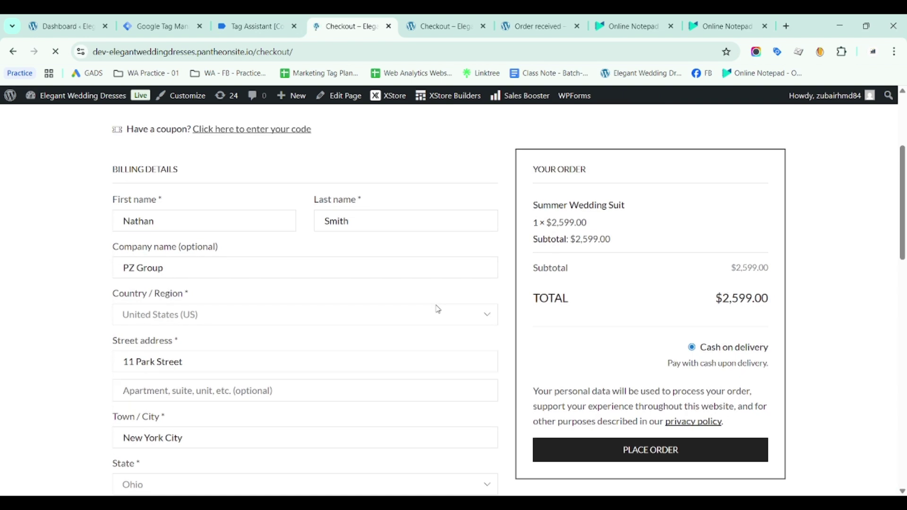
scroll(438, 309, "down", 1)
scroll(437, 308, "down", 2)
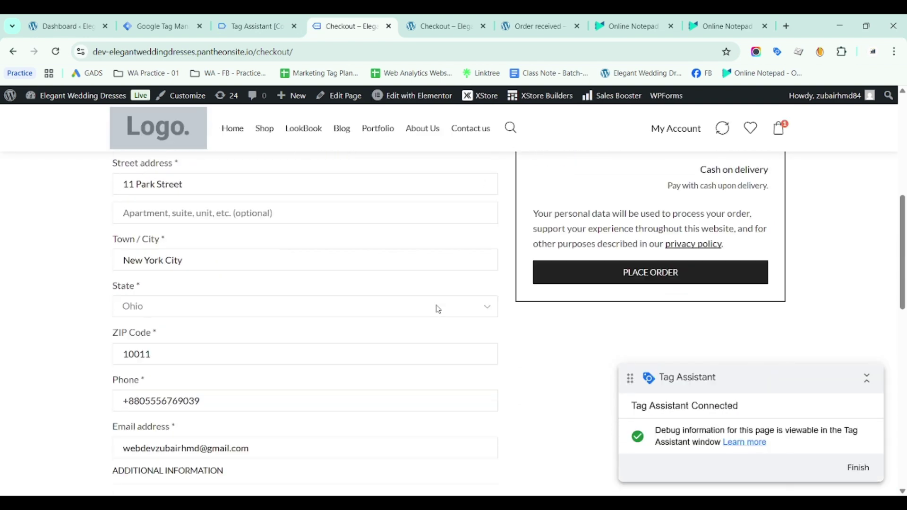
key("ctrl+shift+Tab")
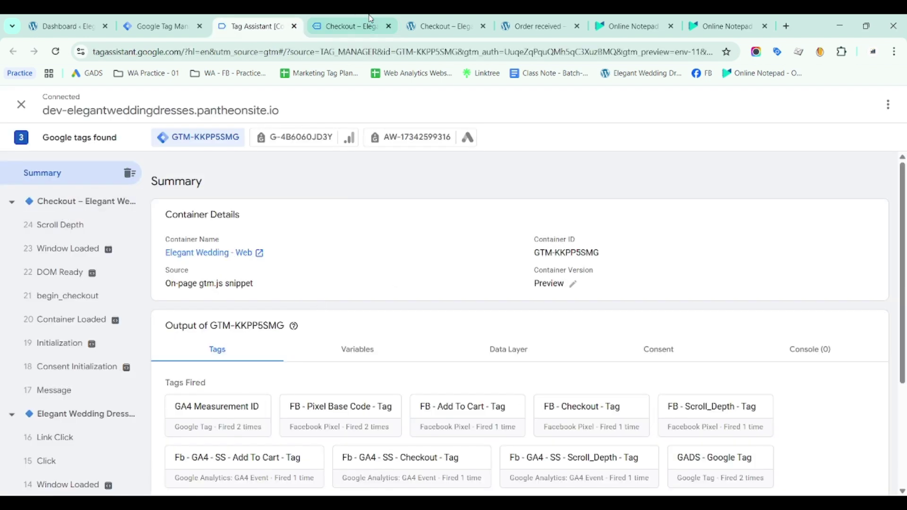
left_click(347, 26)
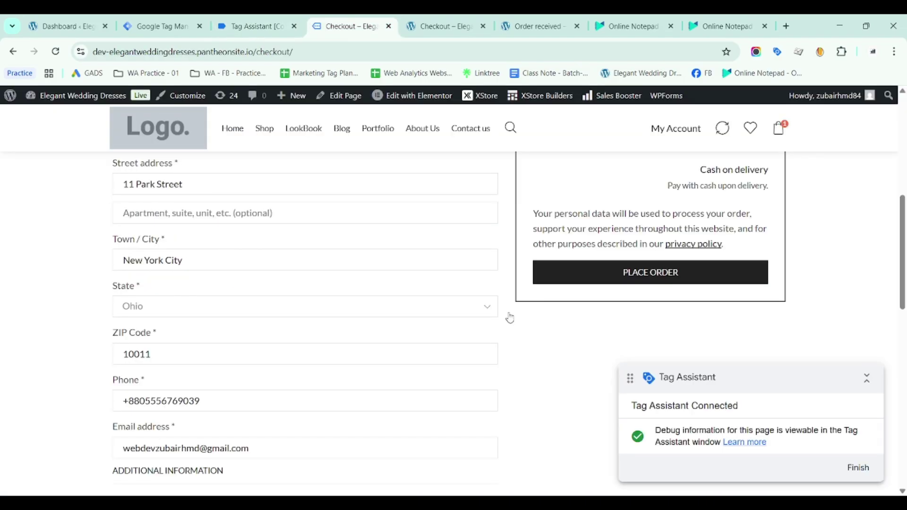
left_click(638, 274)
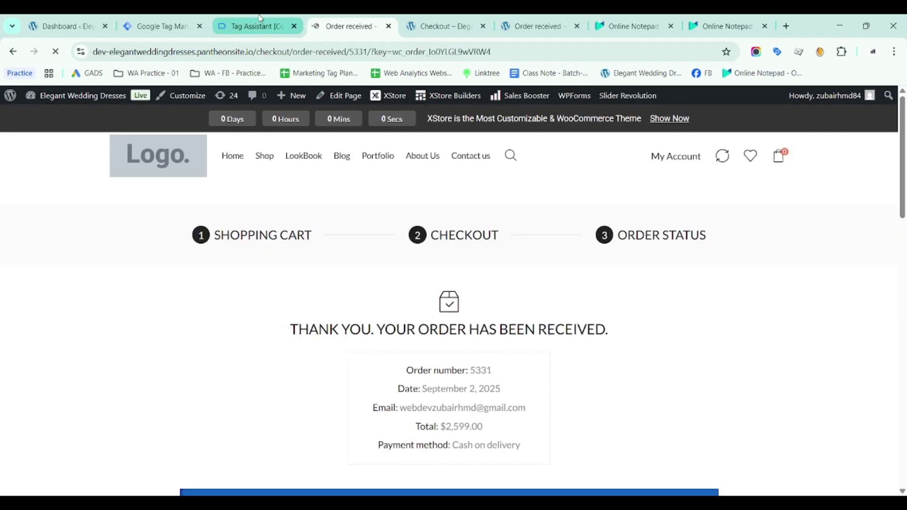
Open the checkout page's Click event in Tag Assistant and display its variables
left_click(260, 22)
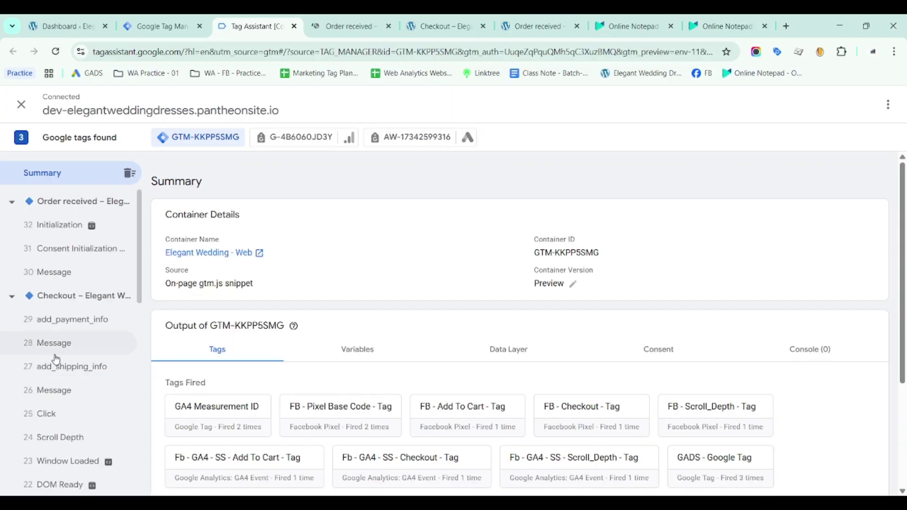
scroll(55, 359, "down", 1)
left_click(45, 356)
left_click(388, 306)
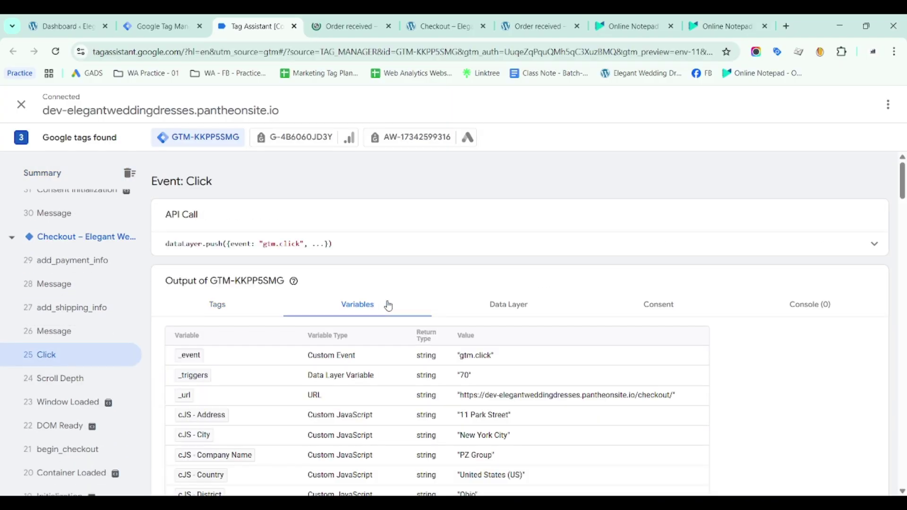
Find the Click Text variable of the checkout Click event and copy its value, PLACE ORDER
scroll(378, 334, "down", 6)
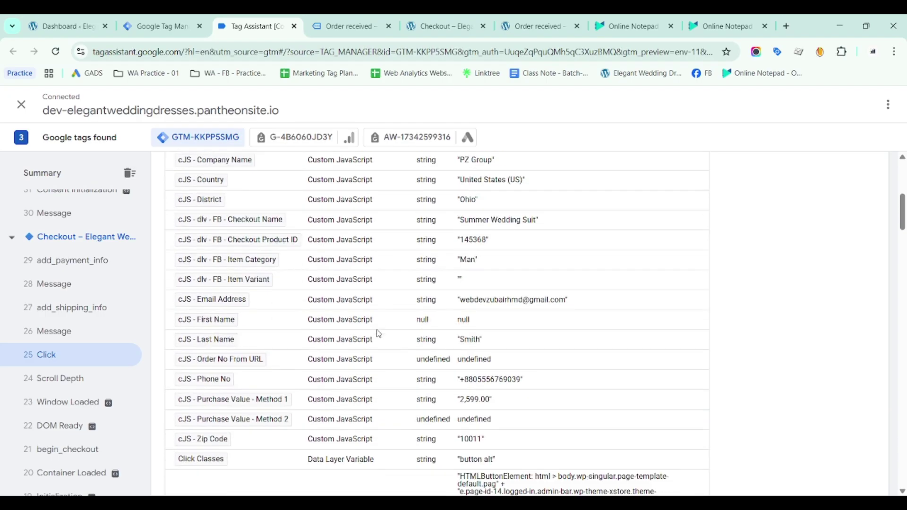
scroll(378, 333, "down", 9)
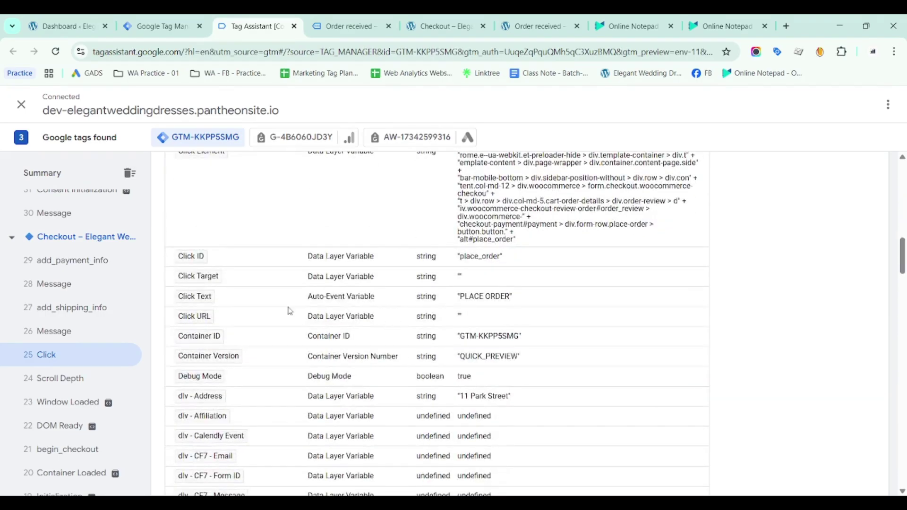
key("alt+Tab")
key("alt+Tab")
triple_click(496, 299)
left_click(492, 297)
left_click_drag(461, 299, 514, 299)
key("ctrl+c")
In Google Tag Manager, create a new Click - All Elements trigger that fires on some clicks
left_click(160, 26)
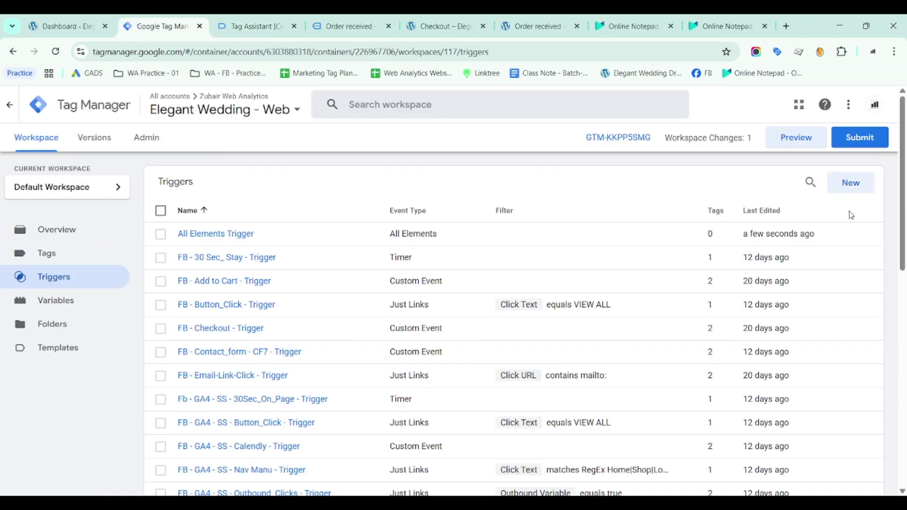
left_click(855, 183)
left_click(540, 219)
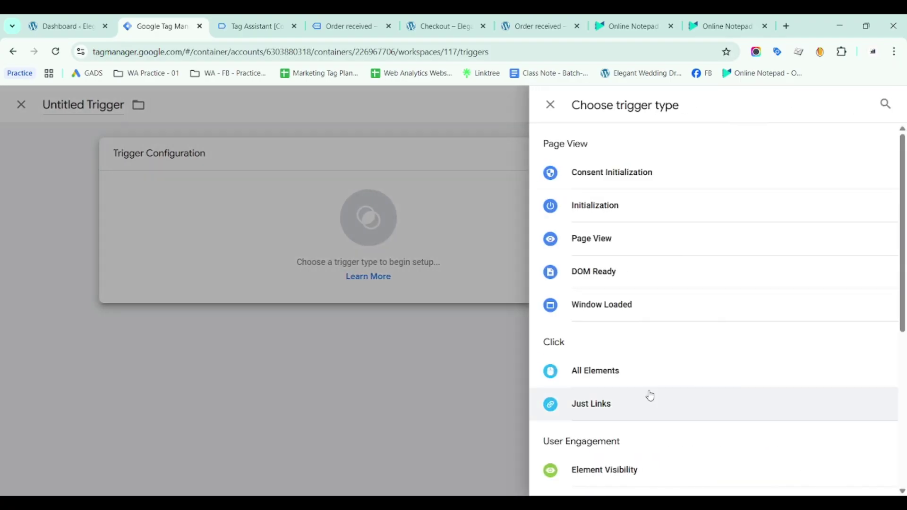
left_click(628, 373)
left_click(357, 270)
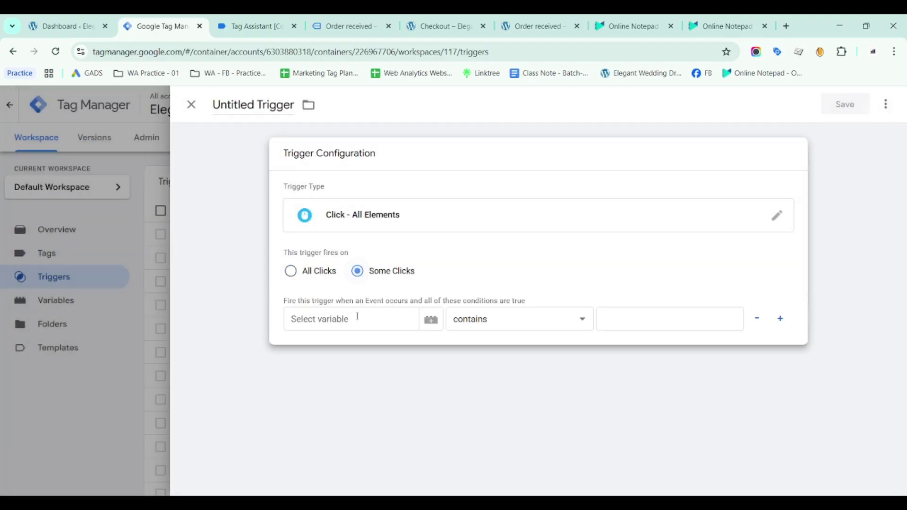
Set the trigger's firing condition to Click Text contains PLACE ORDER
left_click(357, 316)
type("click")
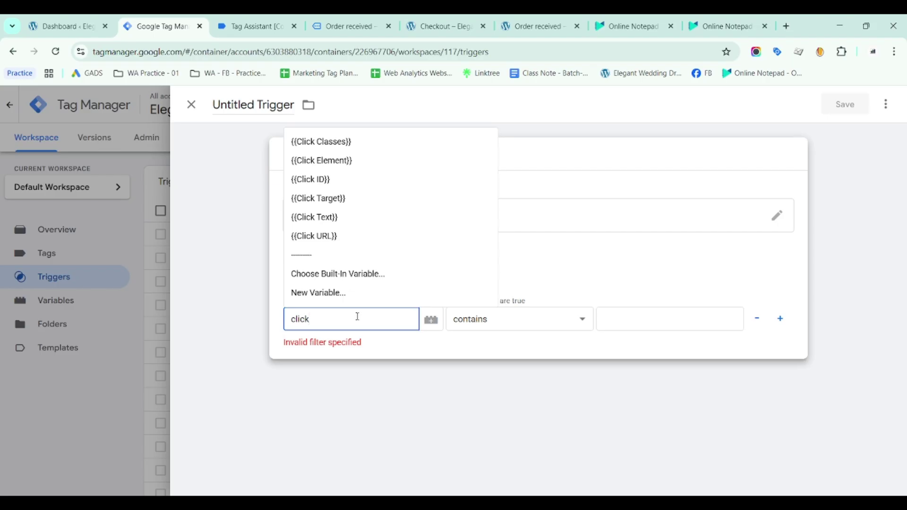
left_click(345, 218)
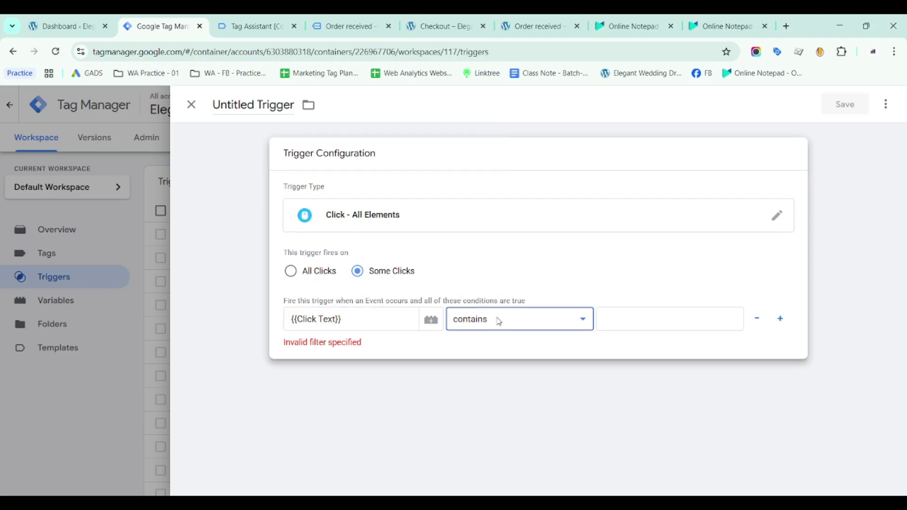
left_click(661, 323)
key("ctrl+v")
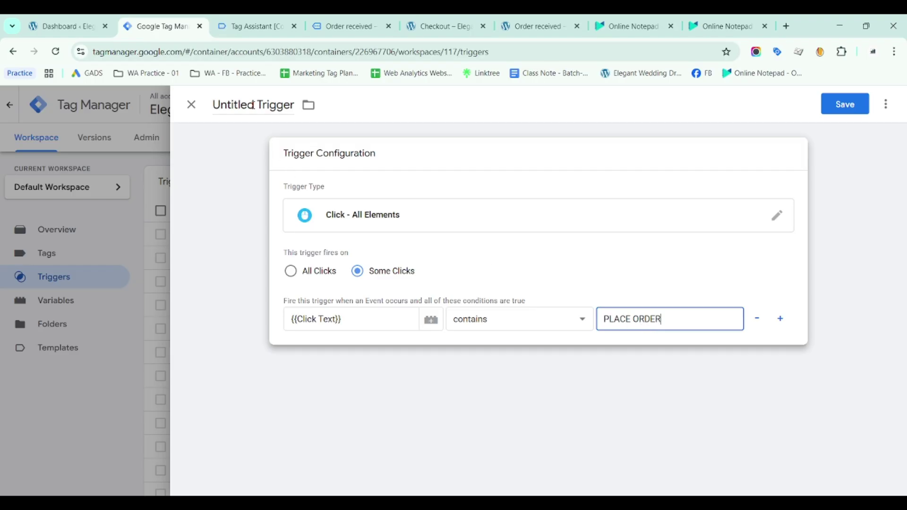
Name the trigger "LS - Checkout Page Value - Trigger", copy that name, and save the trigger
left_click(260, 123)
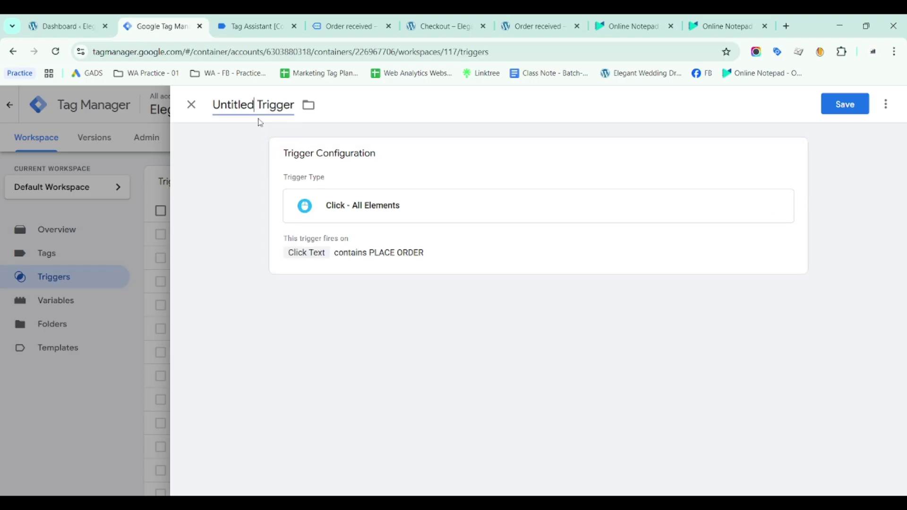
double_click(259, 123)
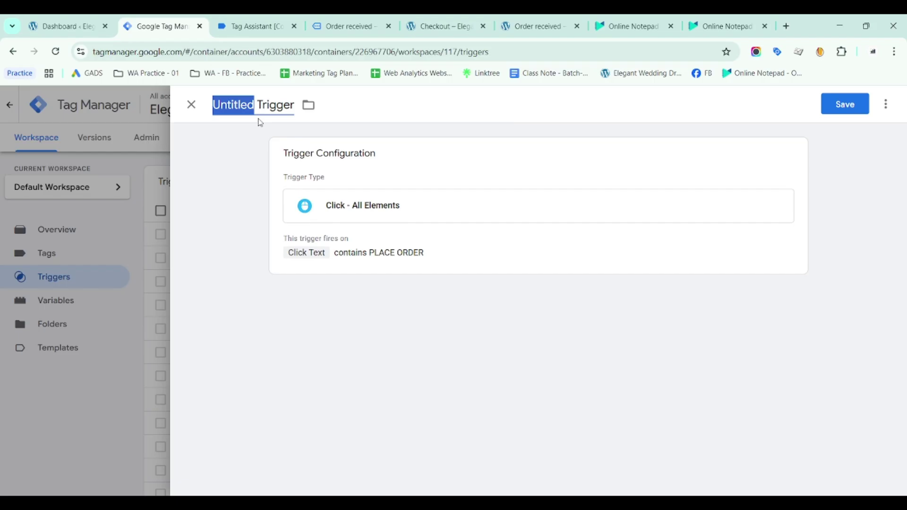
type("LS")
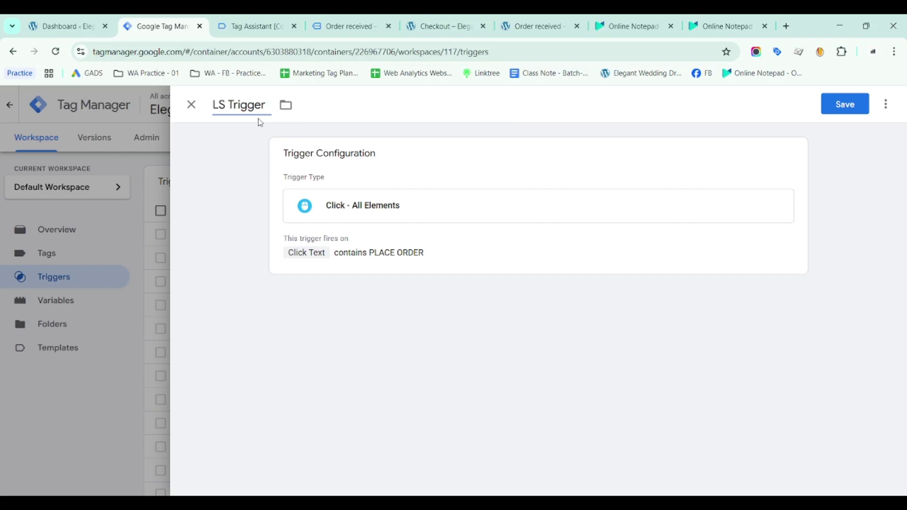
type(" - Checkout")
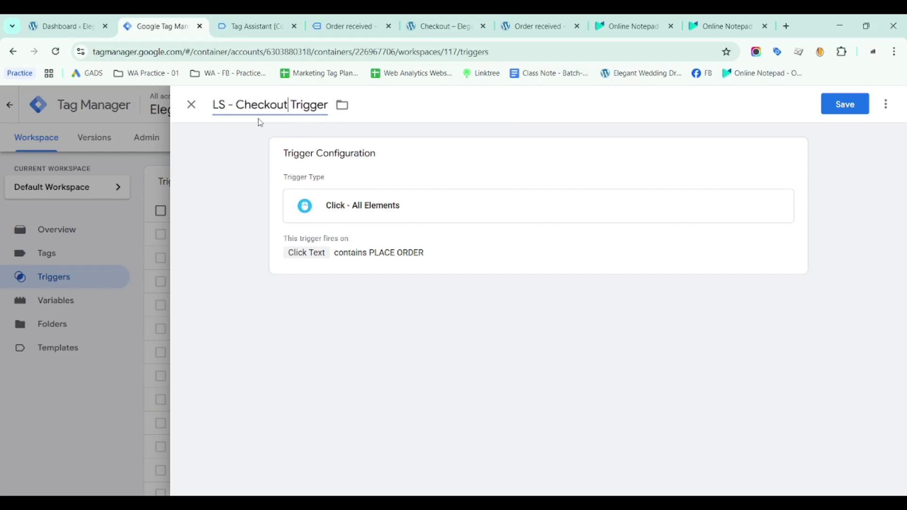
type(" Page V")
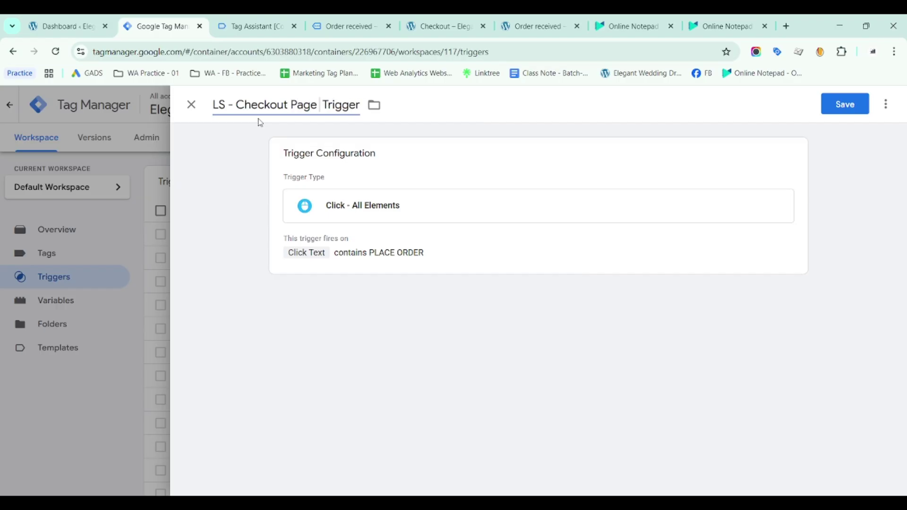
type("alue -")
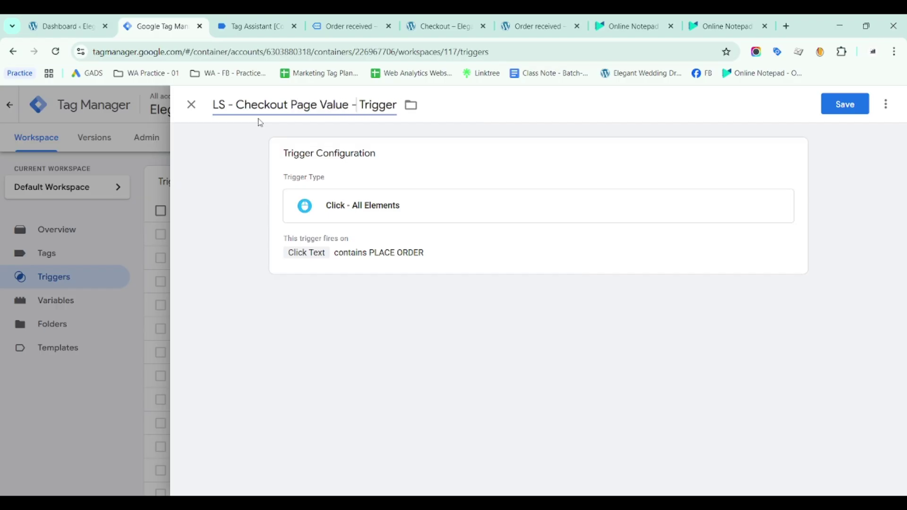
key("ctrl+a")
key("ctrl+c")
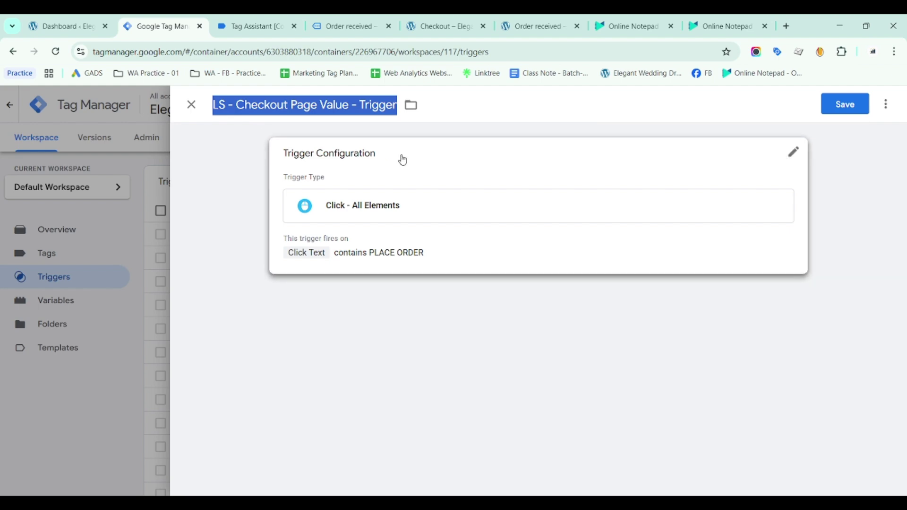
left_click(832, 117)
left_click(849, 107)
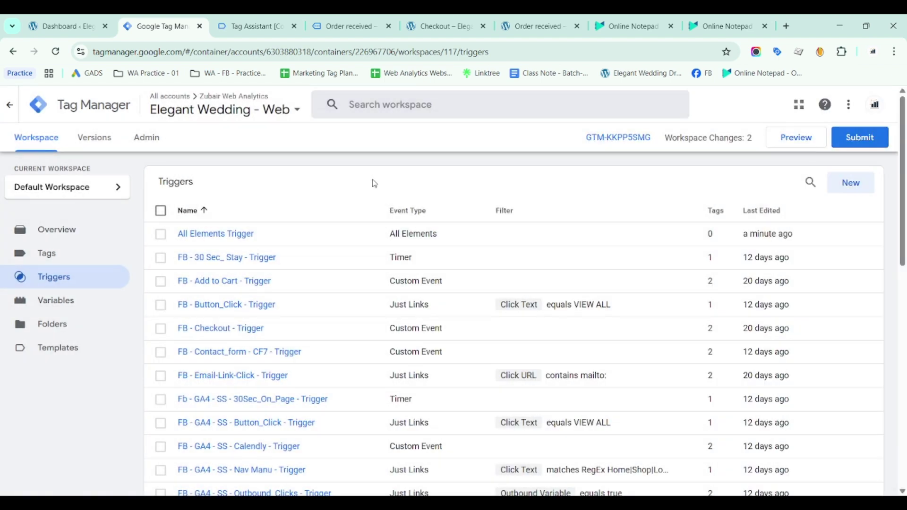
Create a new tag and name it "LS - Checkout Page Value - Tag", reusing the copied trigger name
left_click(59, 254)
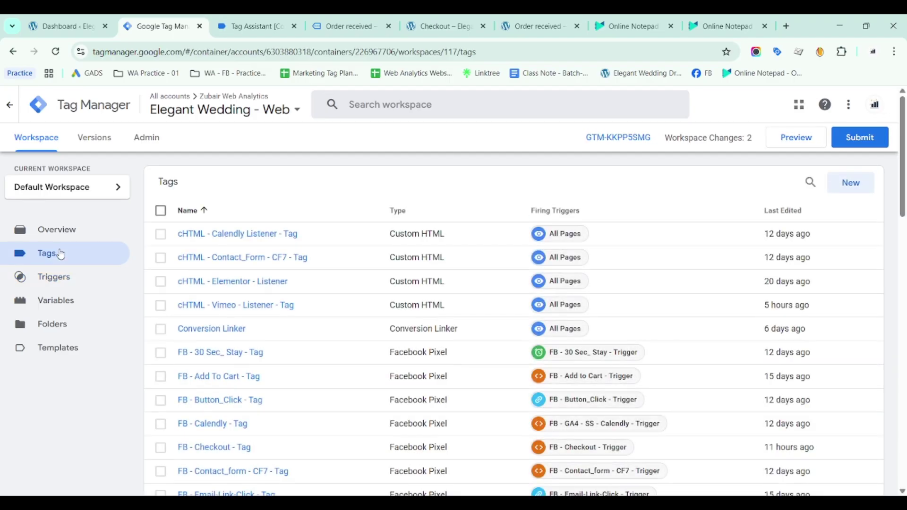
left_click(851, 183)
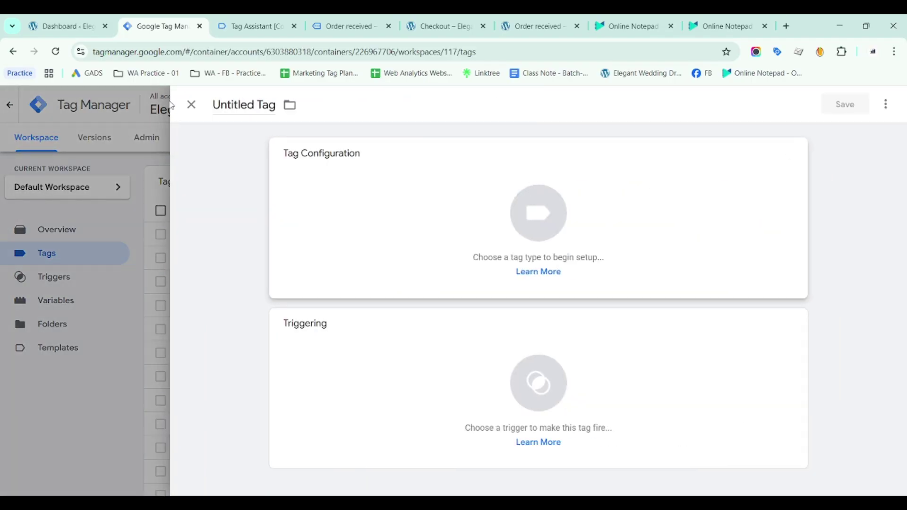
left_click_drag(255, 105, 192, 103)
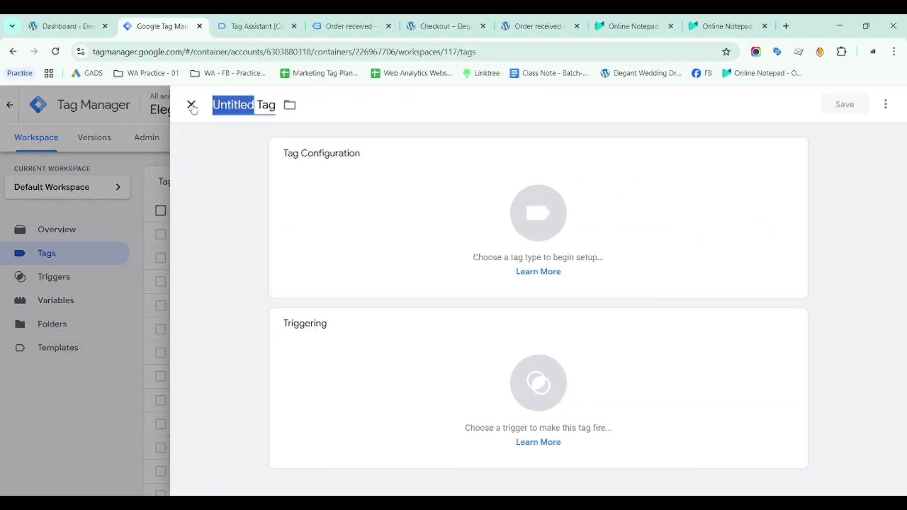
key("ctrl+v")
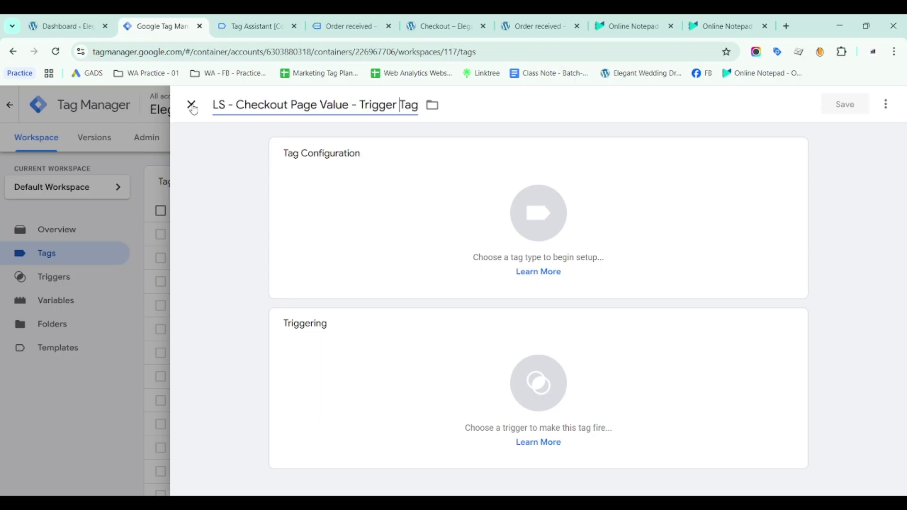
key("ctrl+shift+Left")
key("BackSpace")
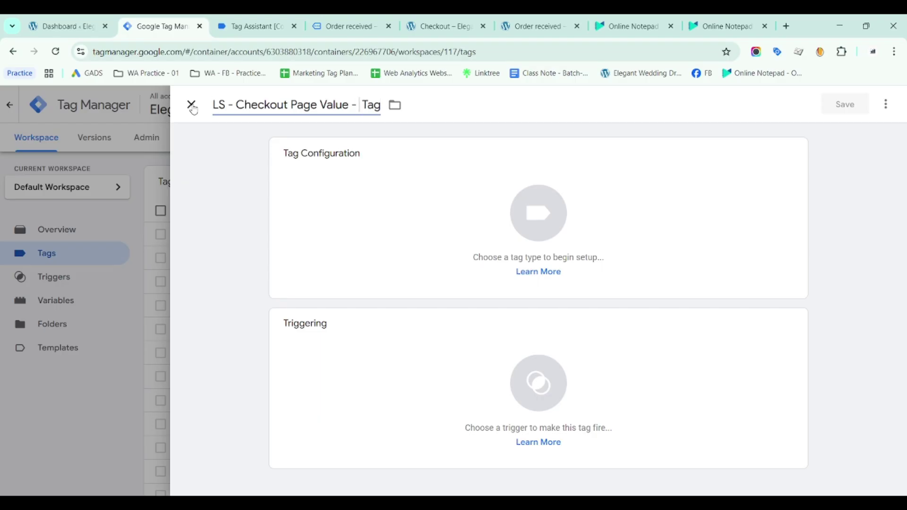
key("BackSpace")
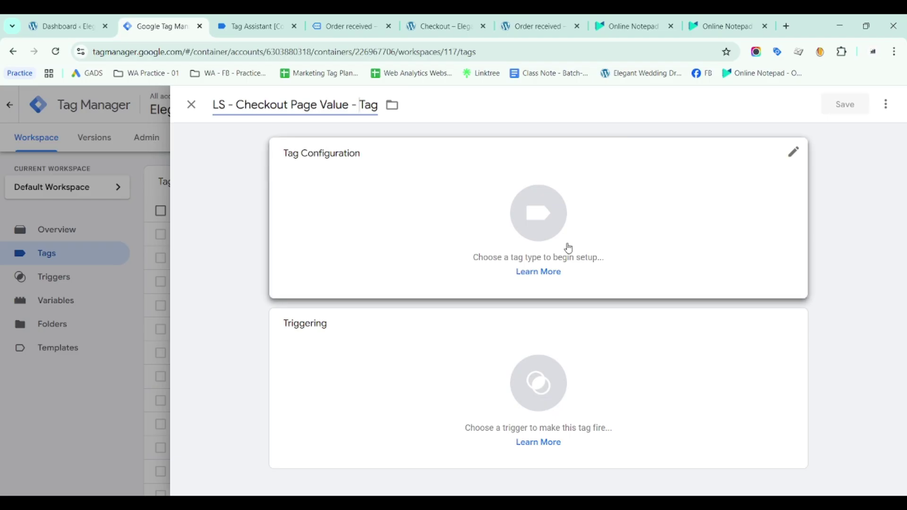
Make the tag a Custom HTML tag and fill it with the window.localStorage.setItem lines copied from the Online Notepad note
left_click(550, 229)
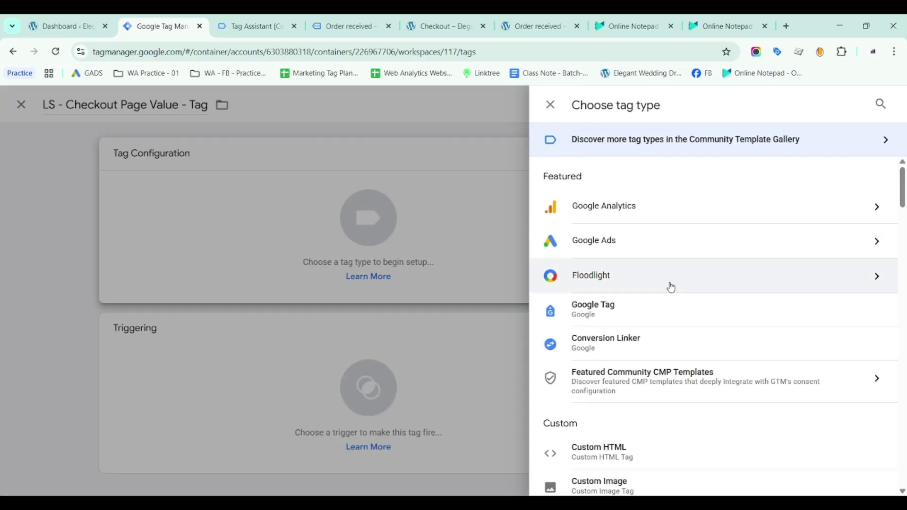
left_click(634, 453)
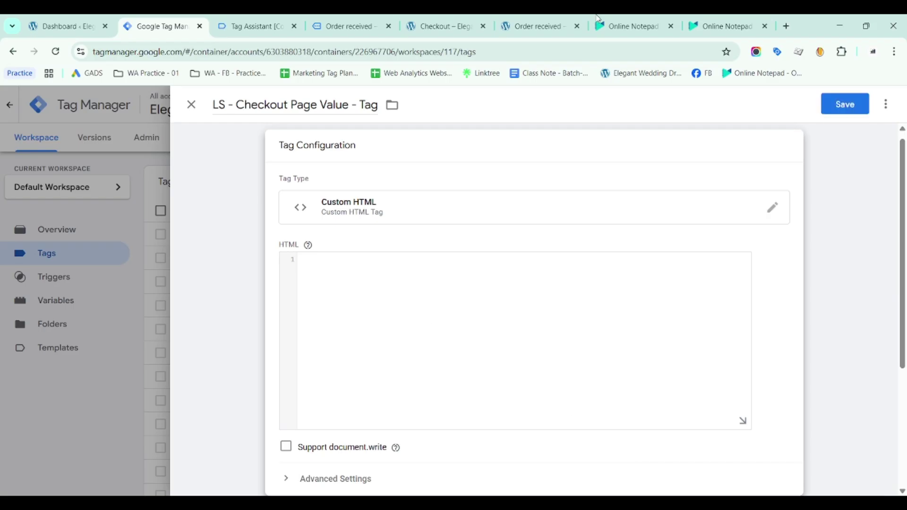
left_click(624, 21)
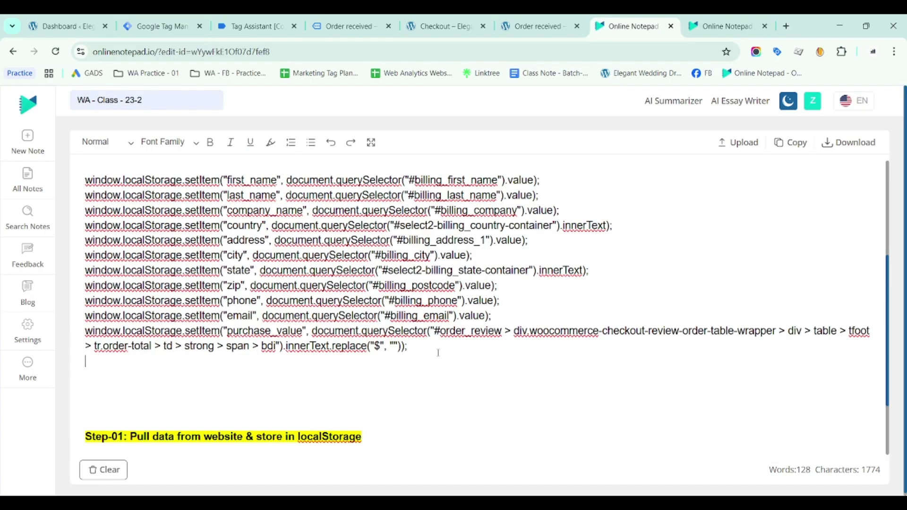
left_click_drag(438, 353, 85, 180)
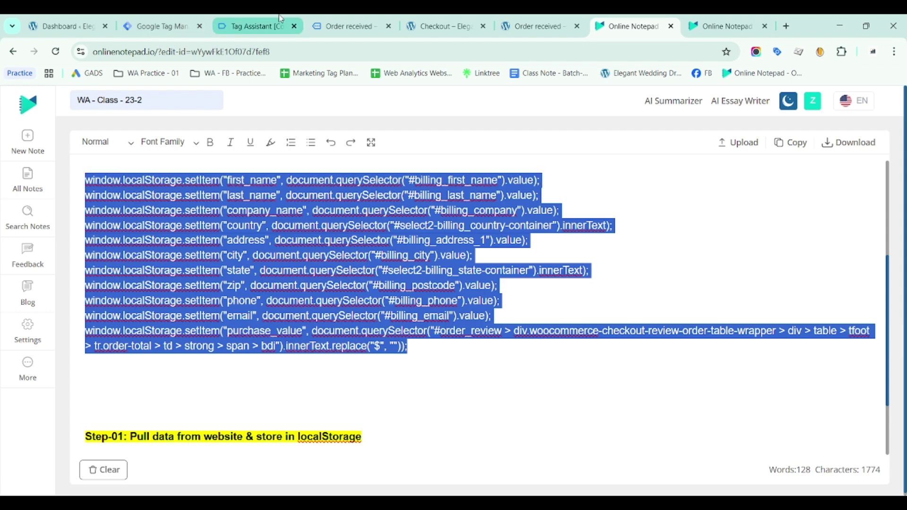
left_click(167, 19)
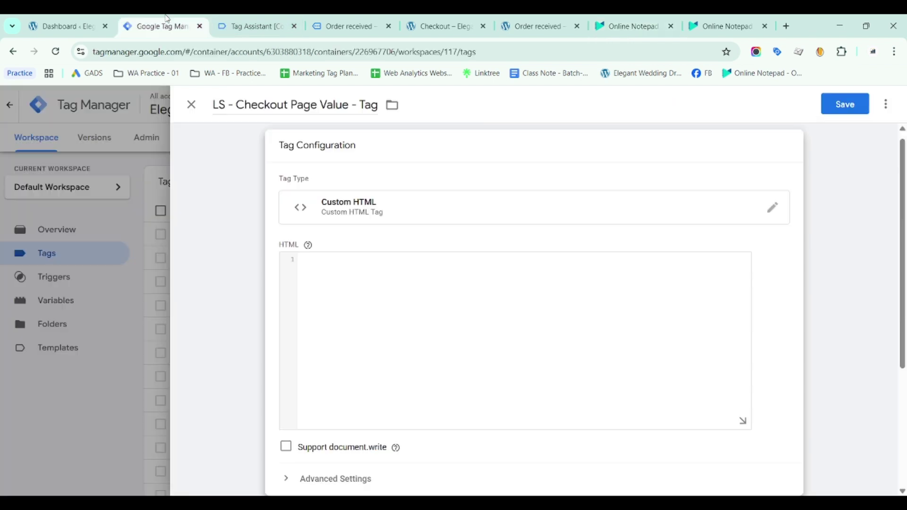
left_click(381, 298)
key("ctrl+v")
scroll(395, 312, "down", 1)
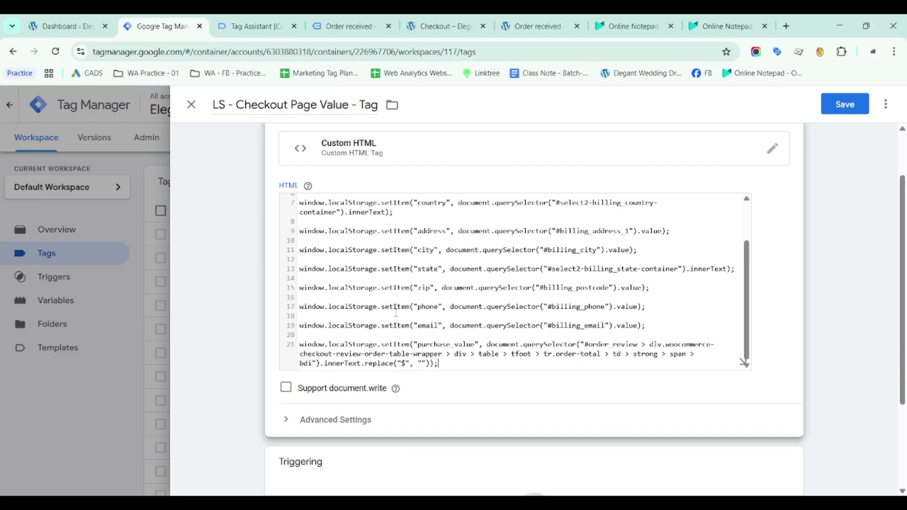
Add an opening HTML tag on its own line above the first localStorage.setItem line of the code
scroll(446, 327, "up", 5)
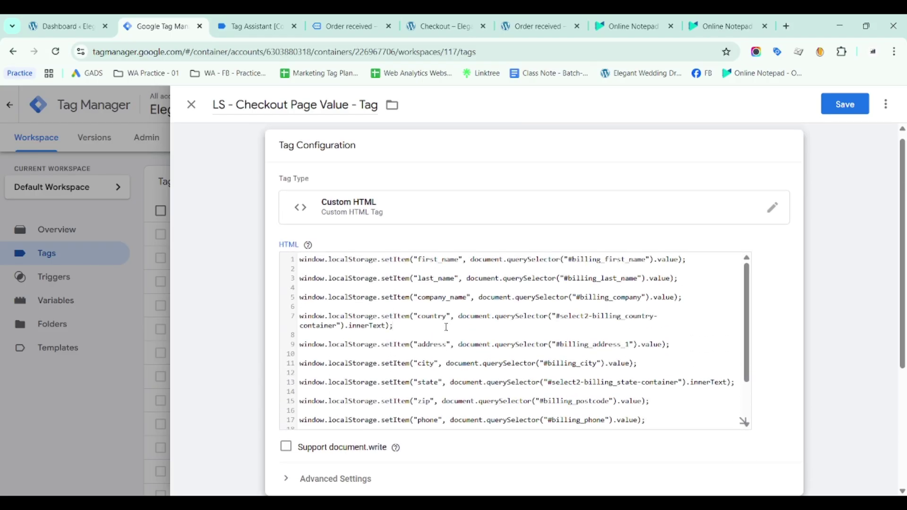
key("Return")
key("Return")
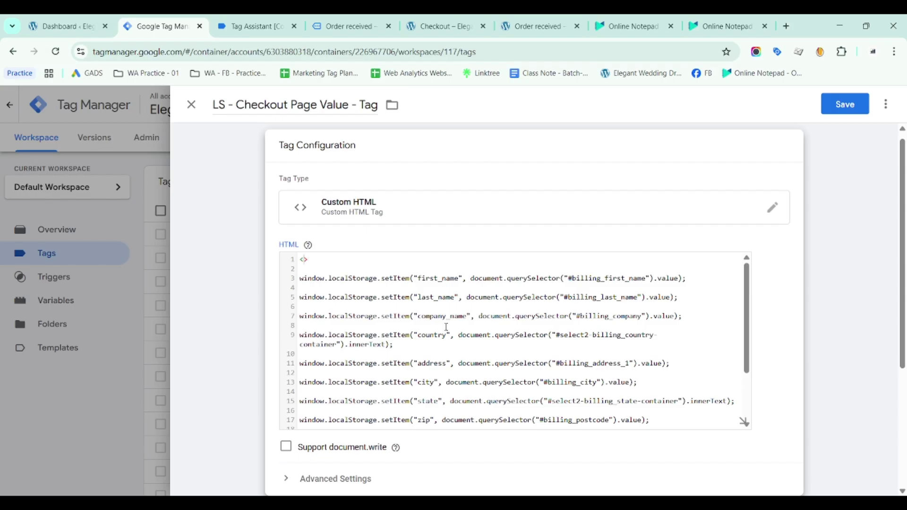
Wrap the tag's localStorage code in an opening <script> and a closing </script> tag
type("<script")
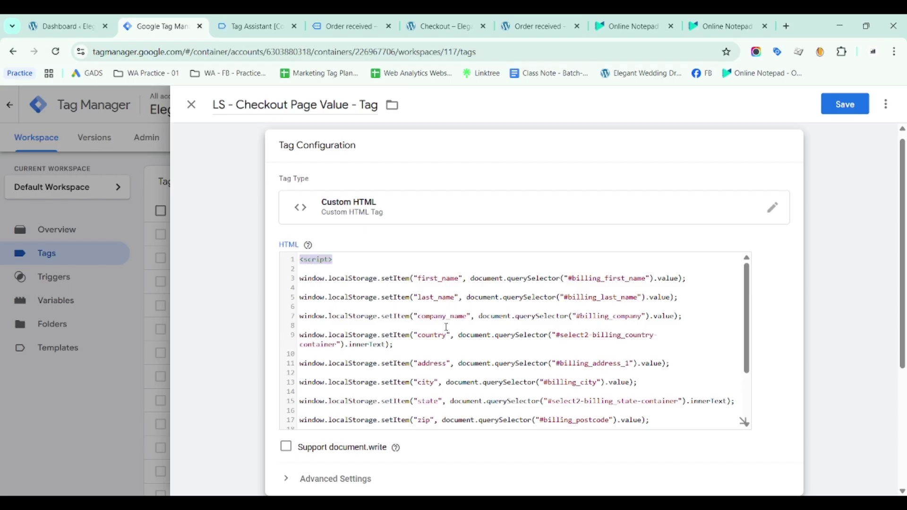
key("ctrl+End")
key("Return")
key("Return")
type("<script>")
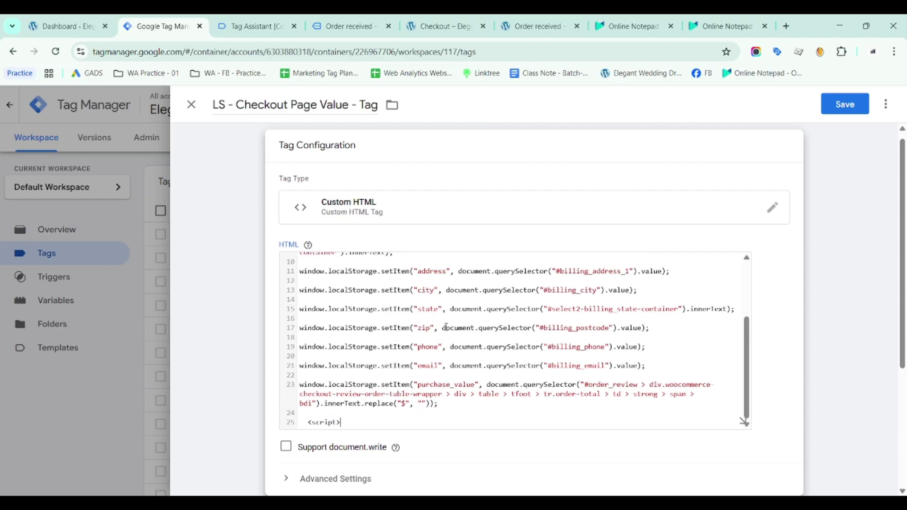
type("/")
Indent every window.localStorage.setItem line between the script tags by one level, from first_name through purchase_value
key("ctrl+Home")
key("Down")
key("Down")
key("Tab")
key("Home")
key("Tab")
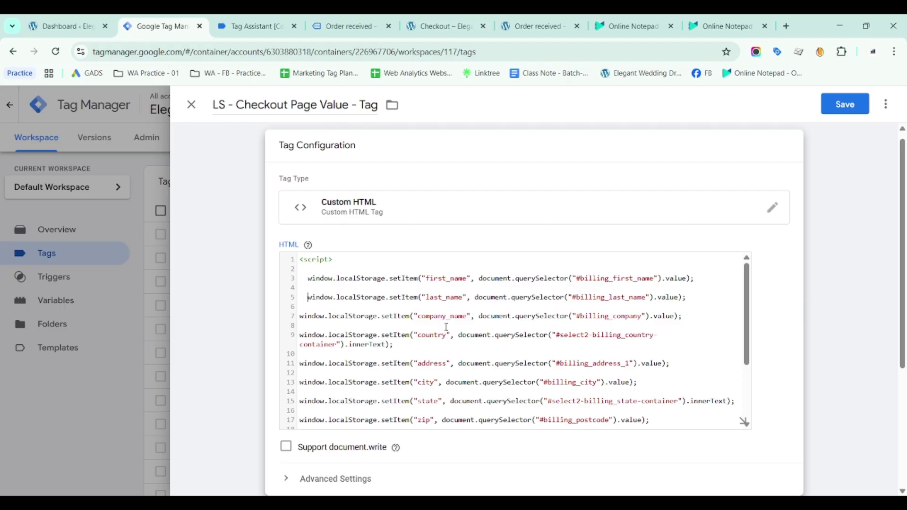
key("Down")
key("Tab")
key("Down")
key("Down")
key("Tab")
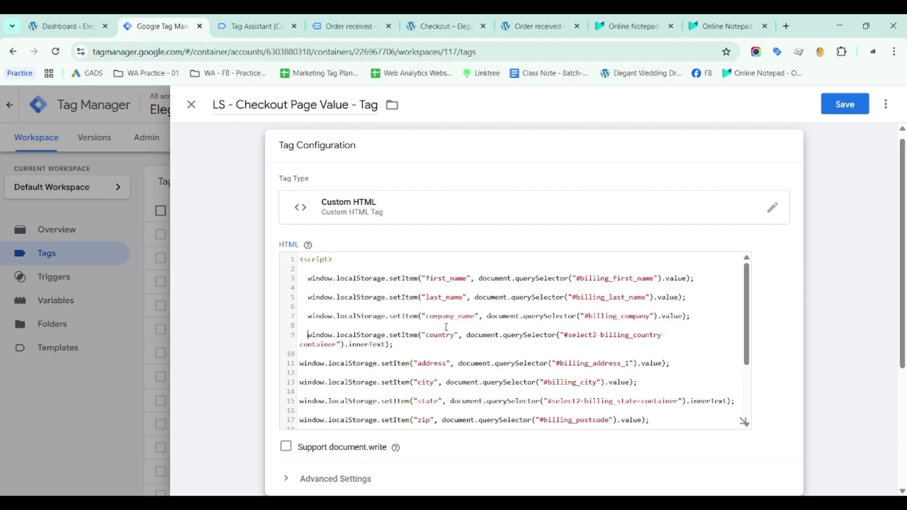
key("Home")
key("Tab")
key("Home")
key("Tab")
key("Down")
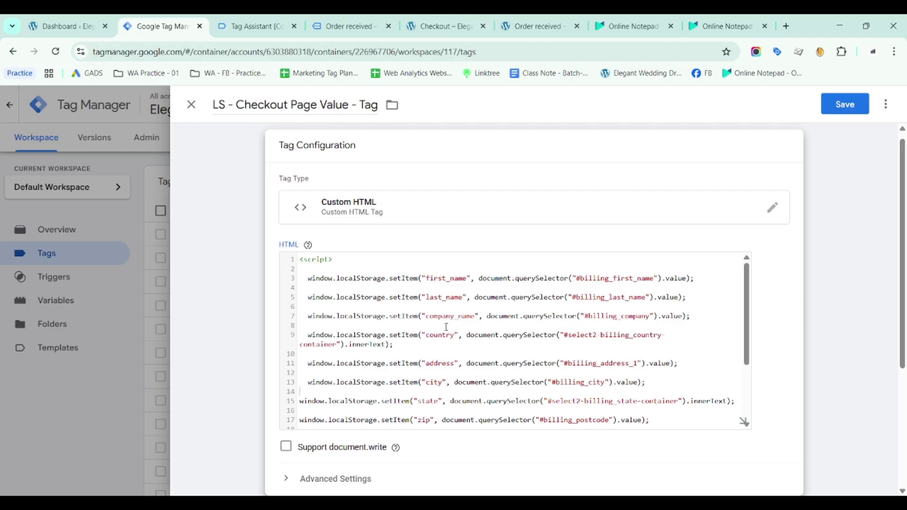
key("Home")
key("Tab")
key("Down")
key("Down")
key("Tab")
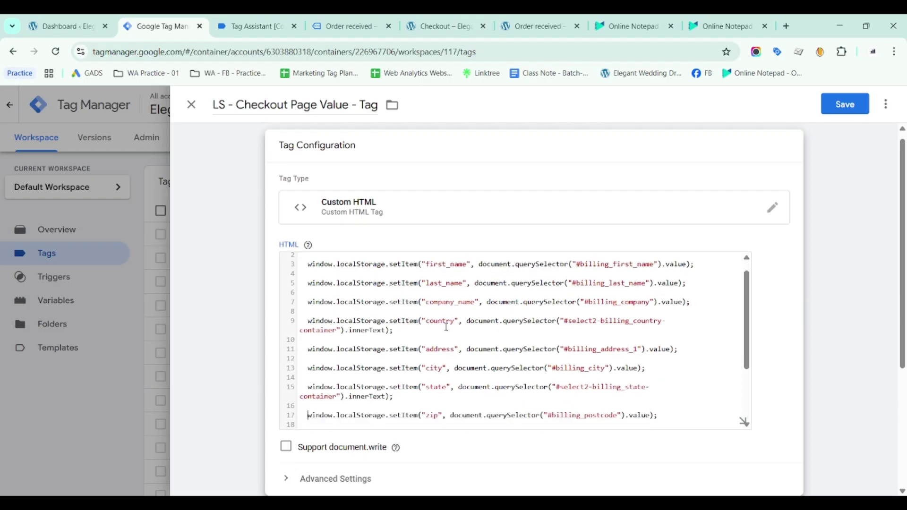
key("Down")
key("Down")
key("Down")
key("Up")
key("Tab")
key("Down")
key("Down")
key("Home")
key("Tab")
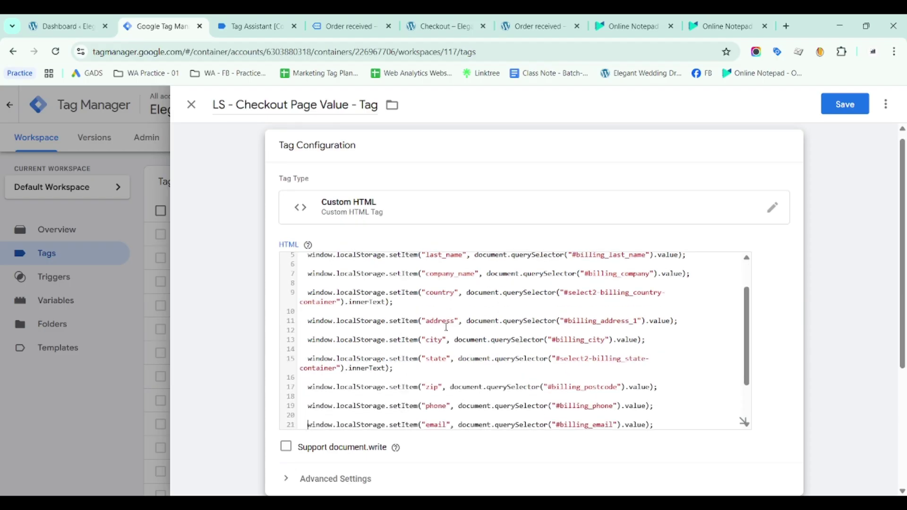
key("Down")
key("Down")
key("Down")
key("Home")
key("Tab")
key("Down")
key("Down")
key("Down")
key("Down")
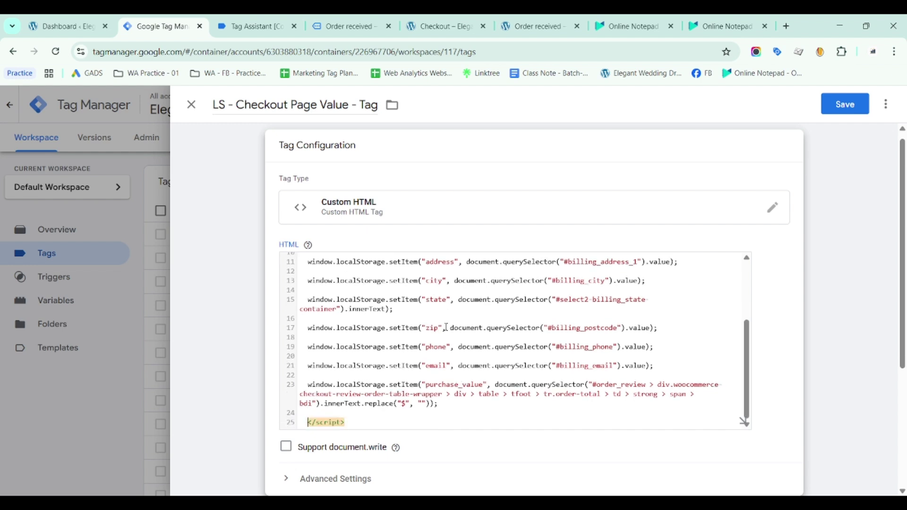
Rename the tag as "cHTML - LS - Checkout Page Value - Tag"
left_click(275, 107)
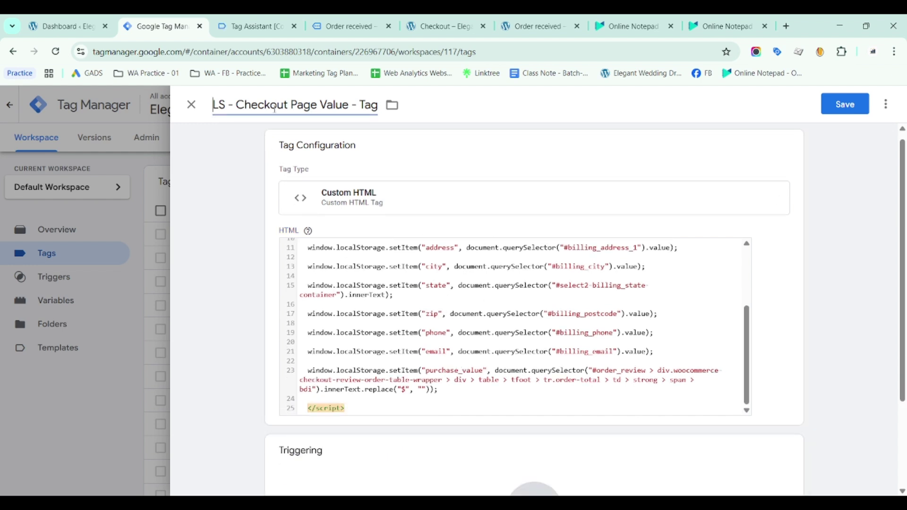
type("cHTML -")
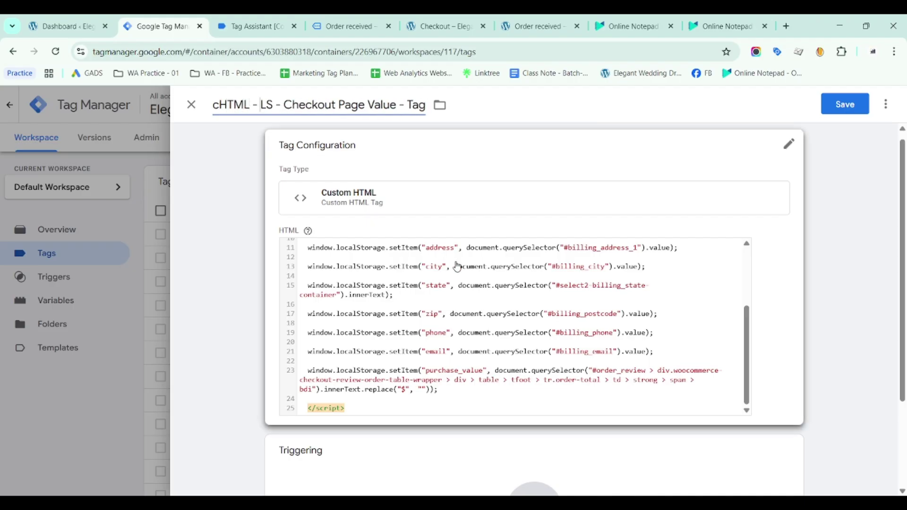
Assign "LS - Checkout Page Value - Trigger" as the tag's firing trigger and save the tag
scroll(472, 284, "down", 3)
left_click(534, 381)
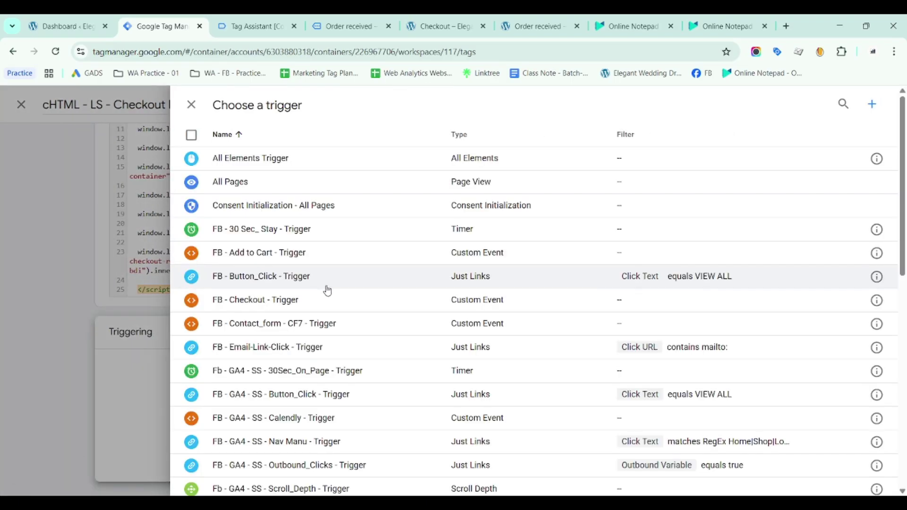
scroll(437, 340, "down", 10)
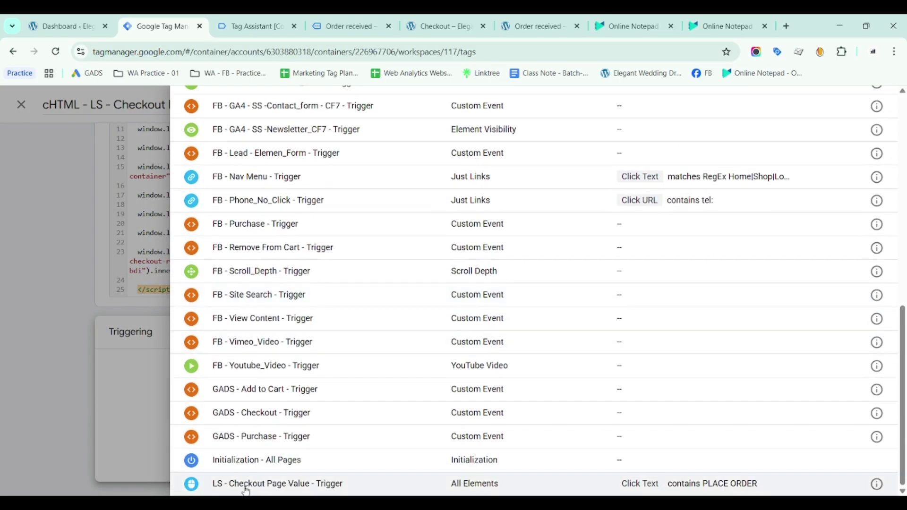
left_click(315, 484)
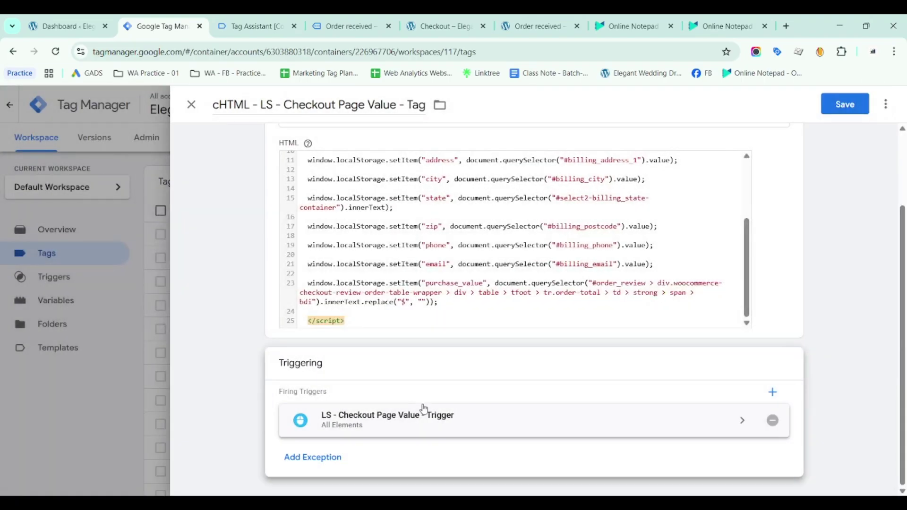
left_click(846, 104)
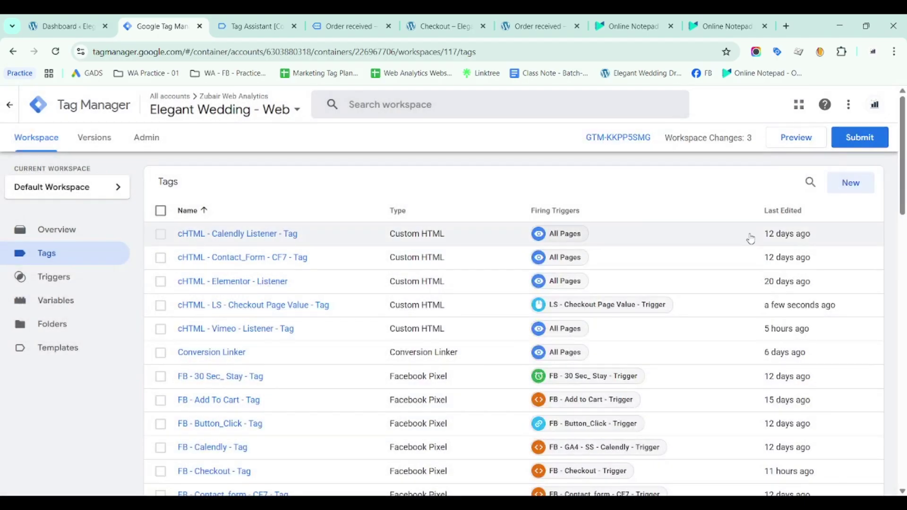
Start a preview session of the container and switch to the connected wedding dress site
left_click(804, 139)
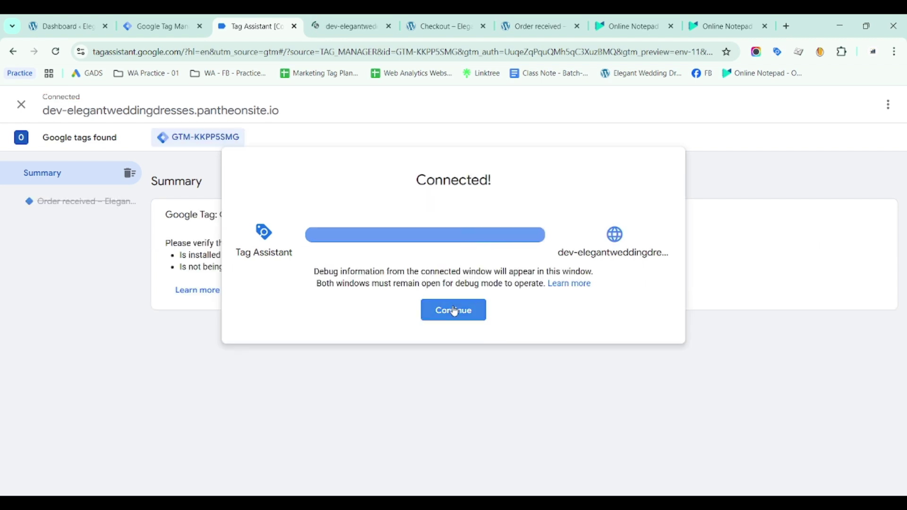
left_click(454, 310)
left_click(368, 20)
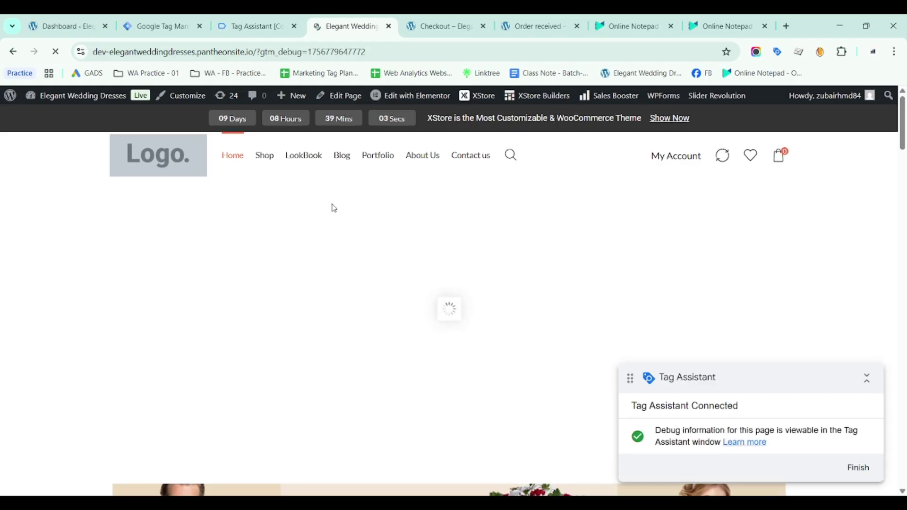
scroll(339, 206, "down", 5)
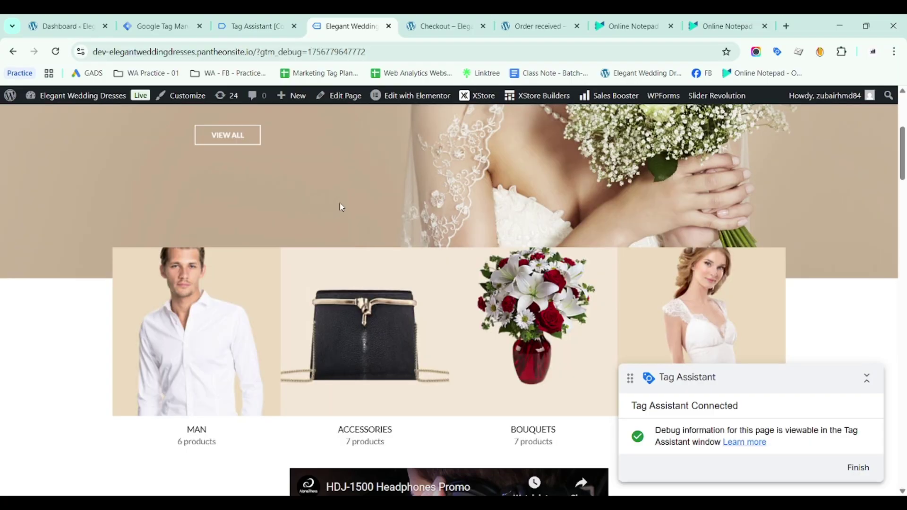
scroll(340, 207, "down", 4)
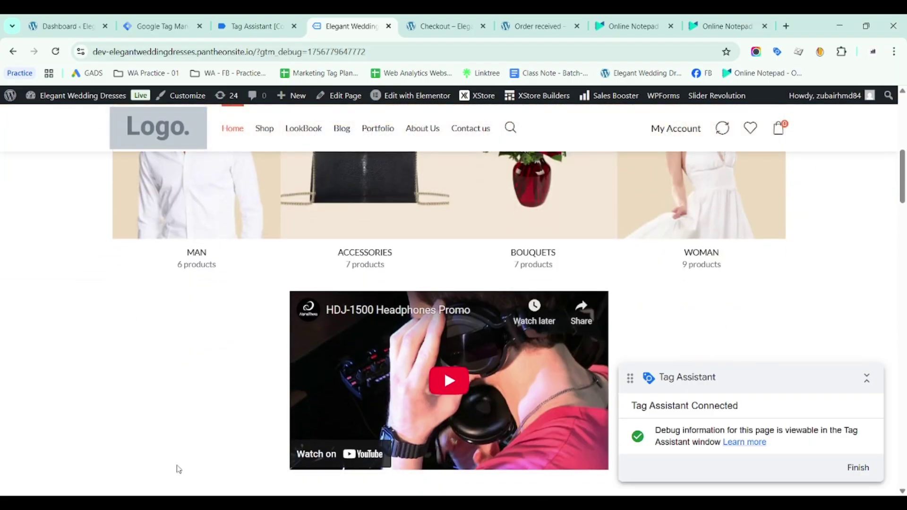
Open the browser's developer tools on the store home page and dock them to the right
key("ctrl+shift+i")
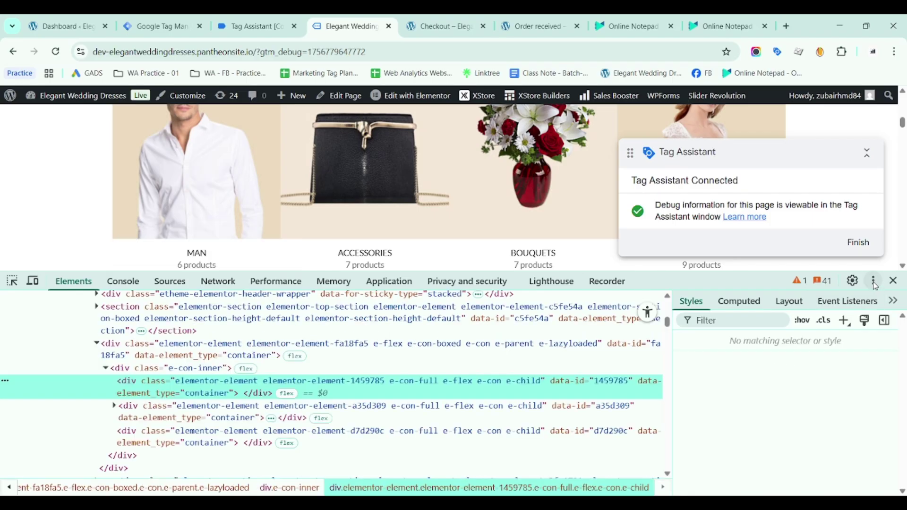
left_click(874, 282)
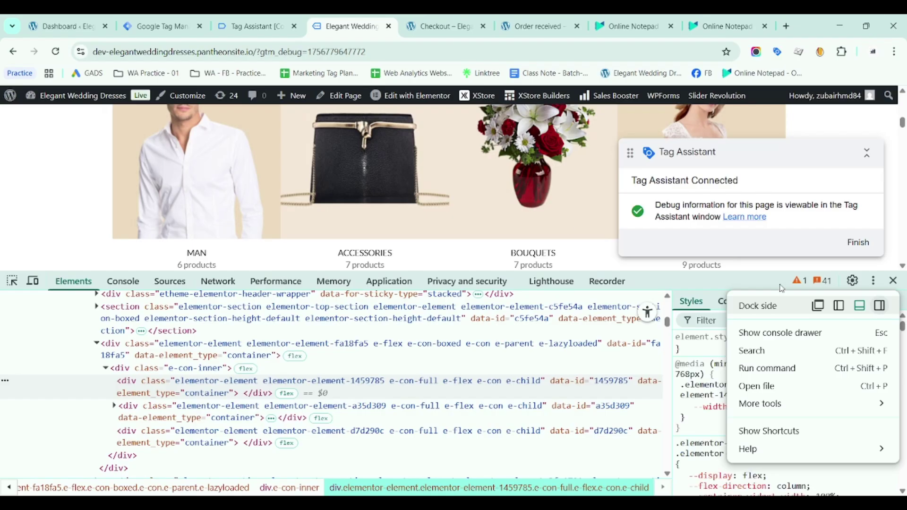
left_click(881, 308)
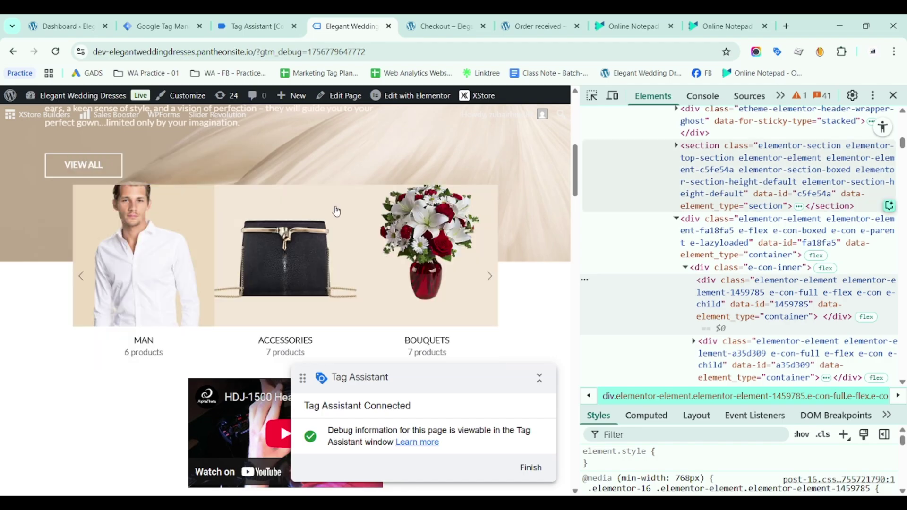
Show the store site's local storage, widen its key-value table and clear all stored entries
key("ctrl+[")
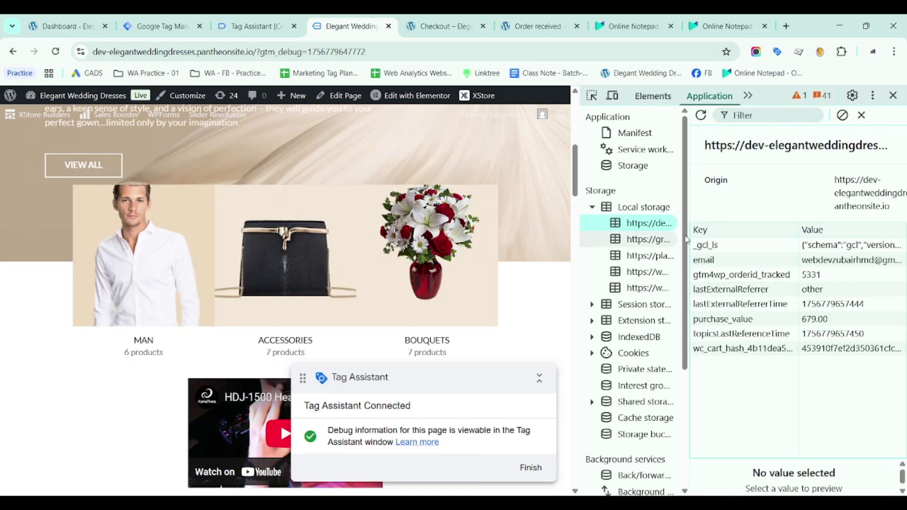
left_click_drag(690, 229, 654, 229)
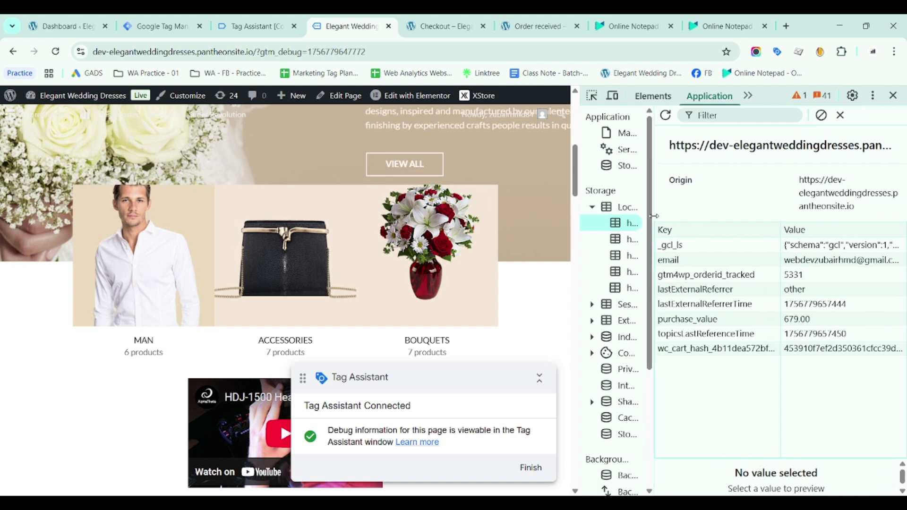
left_click(821, 115)
Add the Jolie Gown to the cart and proceed to checkout
scroll(189, 263, "down", 10)
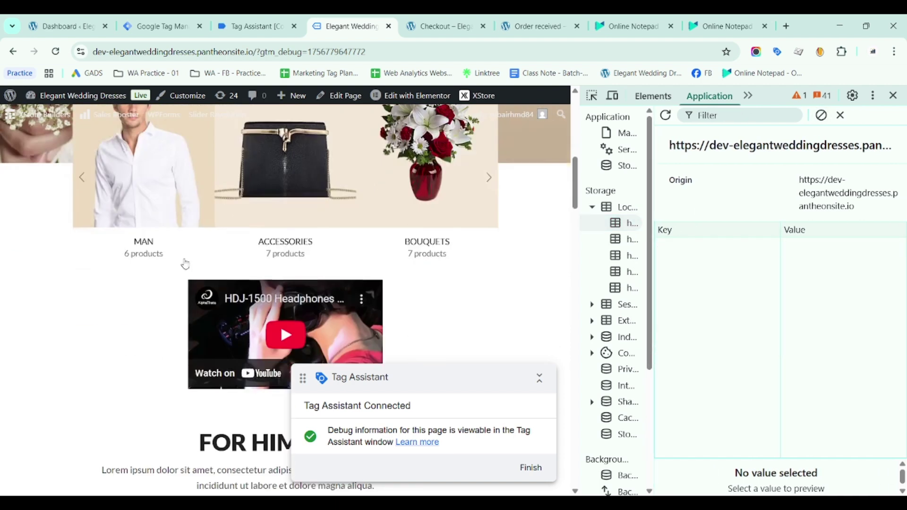
scroll(203, 247, "up", 1)
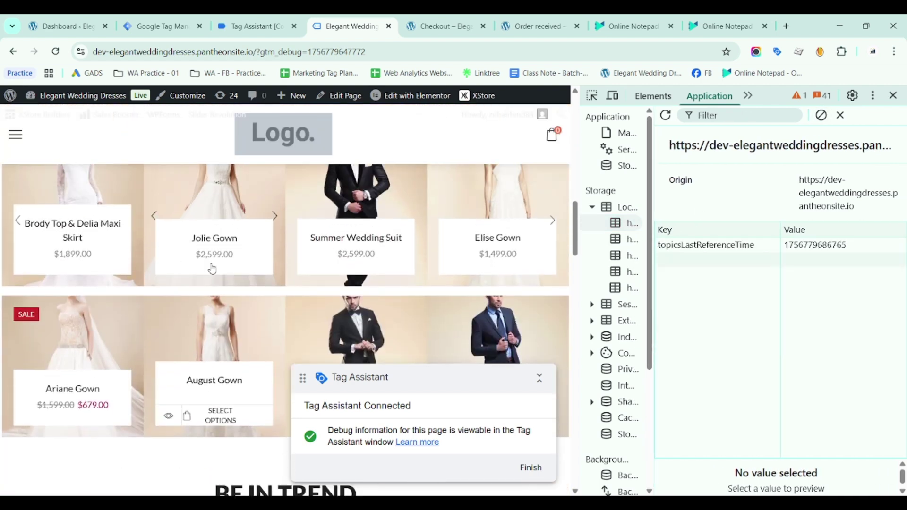
left_click(215, 266)
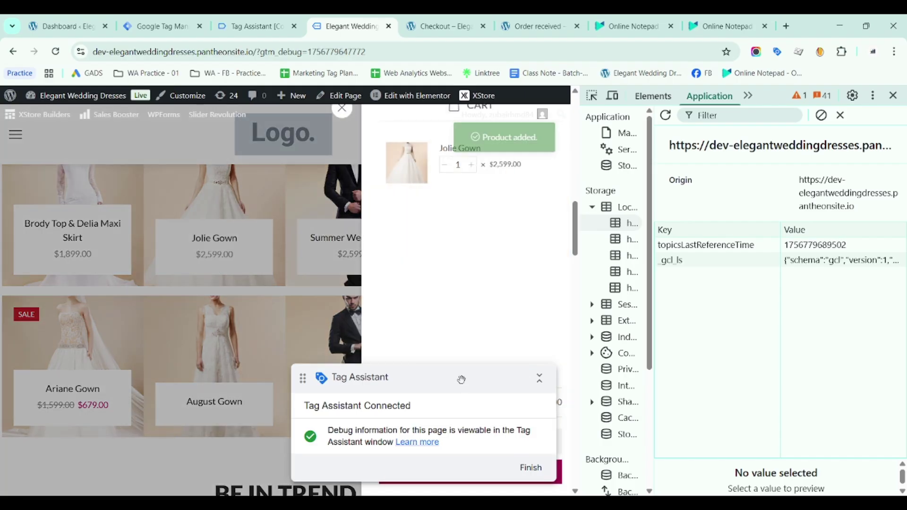
left_click_drag(461, 379, 206, 339)
left_click(462, 474)
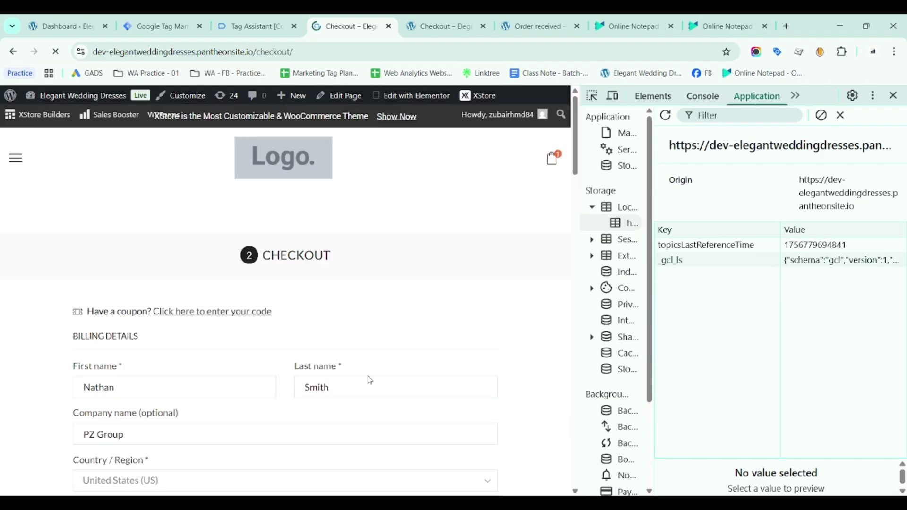
Place the Jolie Gown order using the prefilled billing details and cash on delivery
scroll(442, 261, "down", 5)
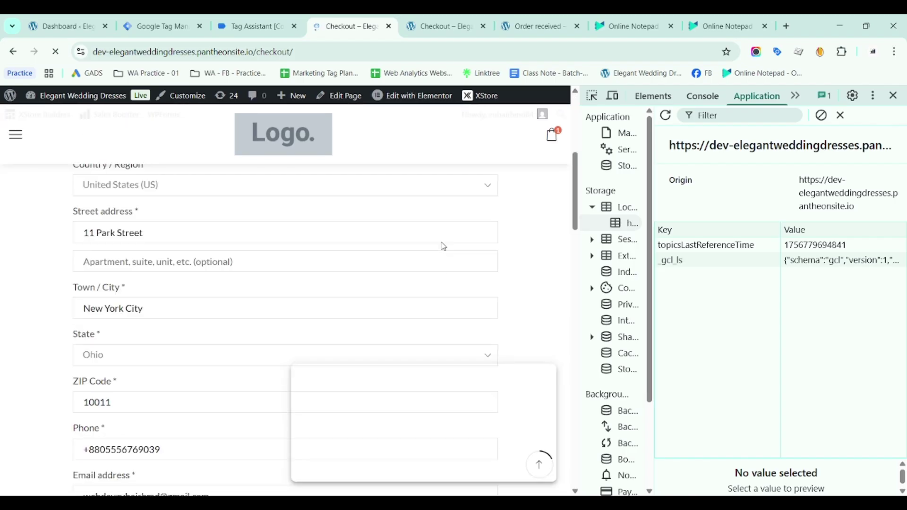
scroll(390, 278, "down", 7)
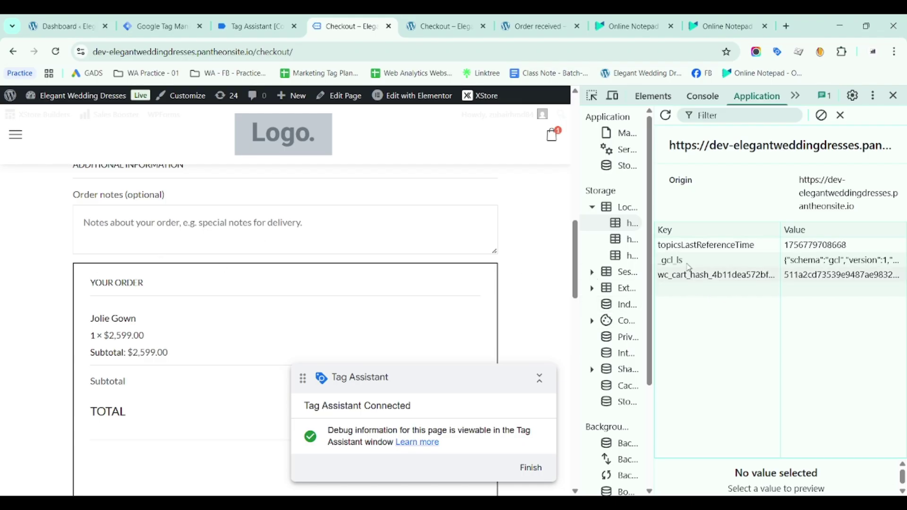
scroll(314, 243, "down", 5)
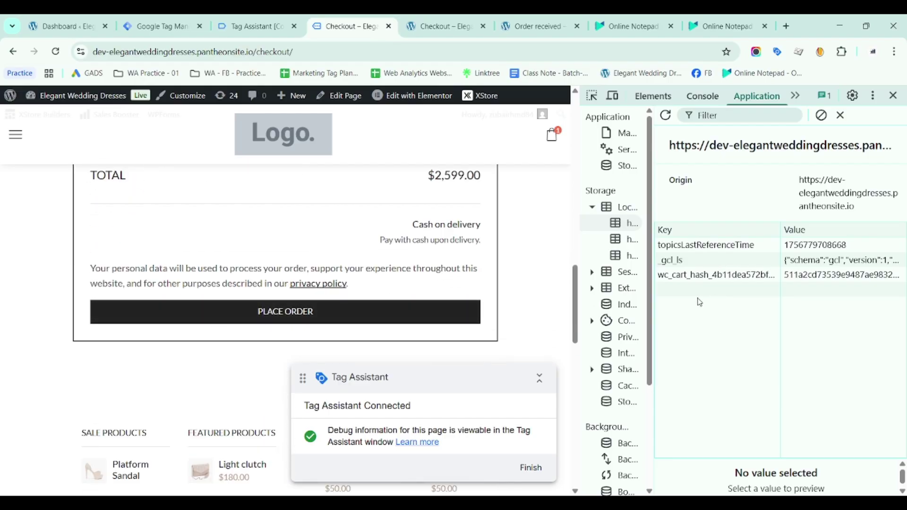
left_click(272, 315)
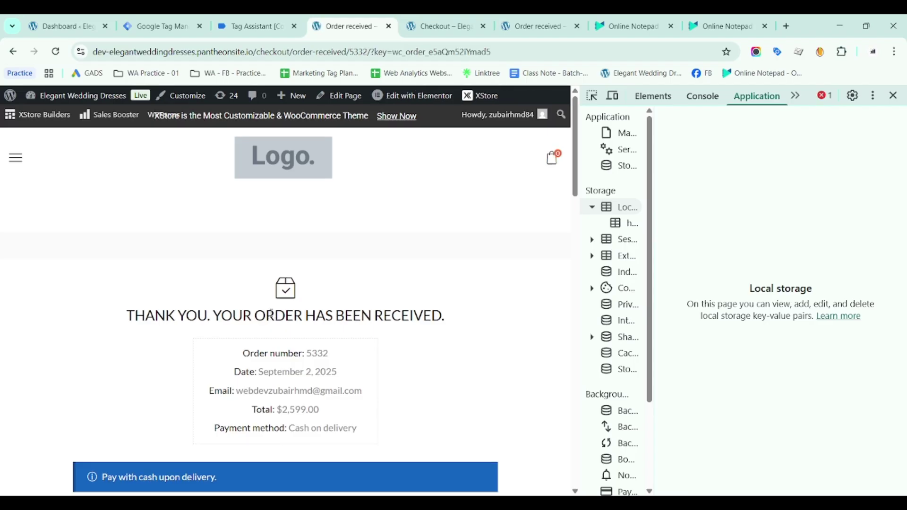
Examine the store site's local storage on the order-received page, checking the state, first_name, email, city, company_name and address keys
mouse_move(655, 224)
left_mouse_down()
mouse_move(683, 224)
mouse_move(647, 230)
left_mouse_up()
left_click(652, 225)
left_click(688, 248)
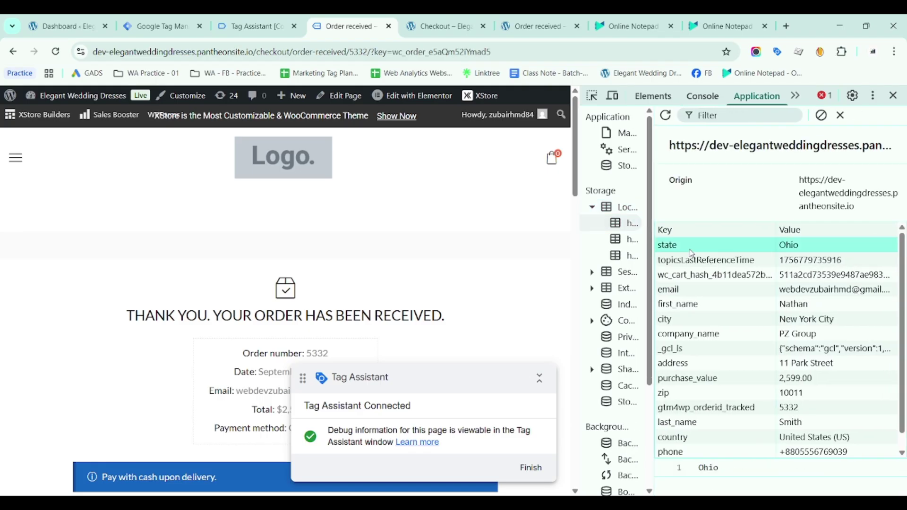
left_click(707, 304)
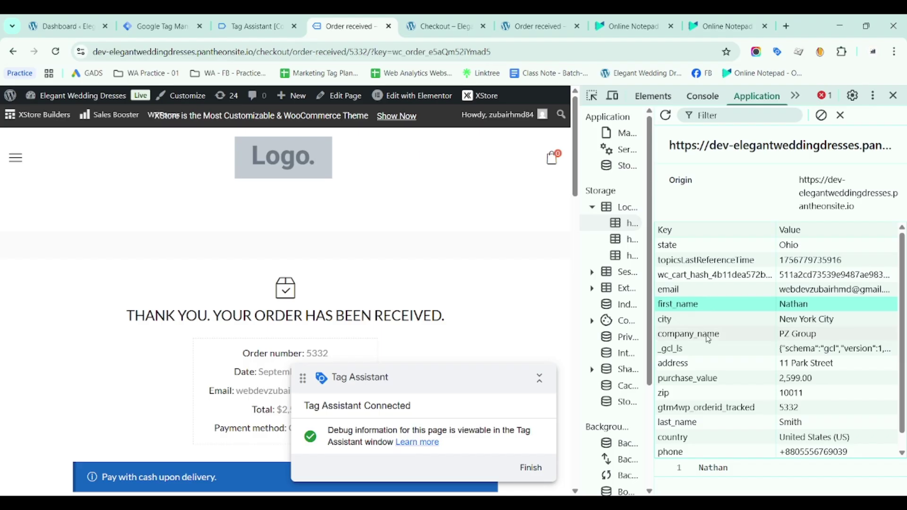
left_click(710, 290)
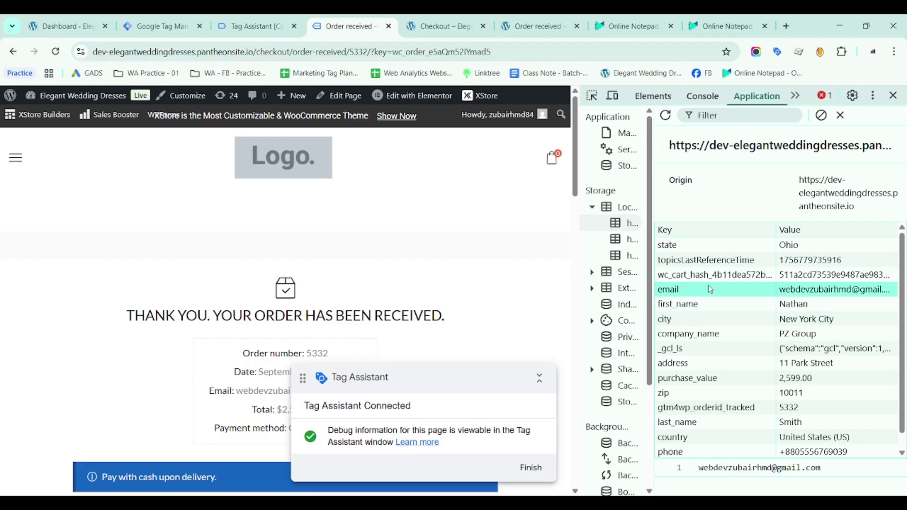
left_click(709, 323)
left_click(716, 336)
left_click(716, 363)
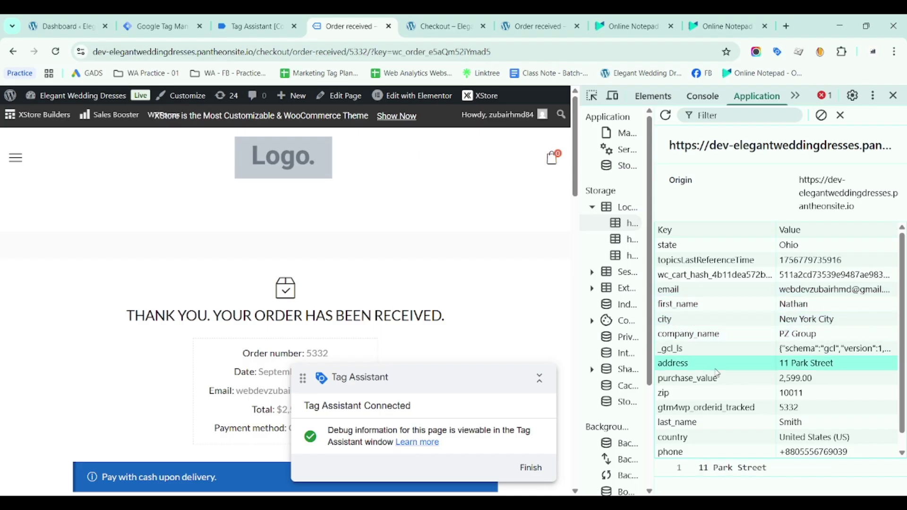
Examine the remaining local storage entries, checking the purchase_value, zip, last_name, country and phone keys
left_click(722, 379)
scroll(722, 379, "down", 1)
left_click(710, 377)
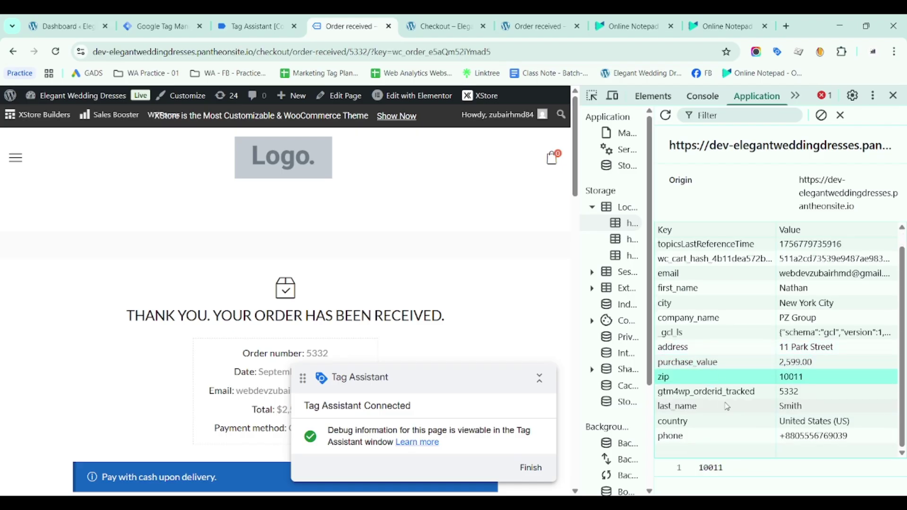
left_click(722, 408)
left_click(726, 423)
left_click(720, 438)
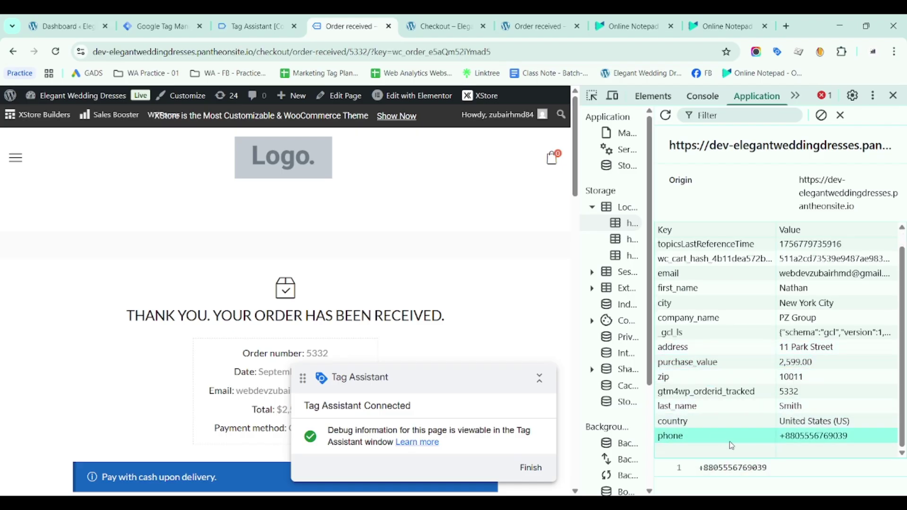
Review the Step-01 and Step-02 headings on storing and retrieving localStorage data in the WA - Class - 23-2 note
left_click(628, 26)
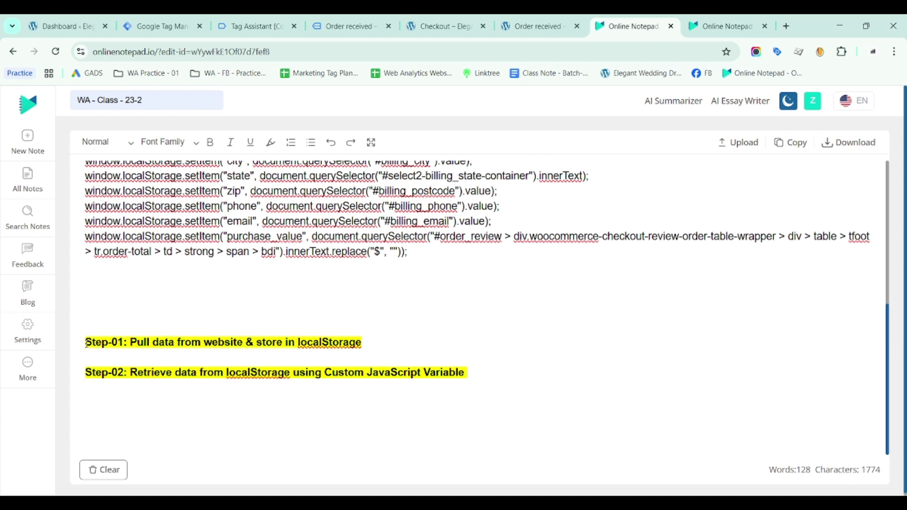
left_click_drag(87, 343, 361, 342)
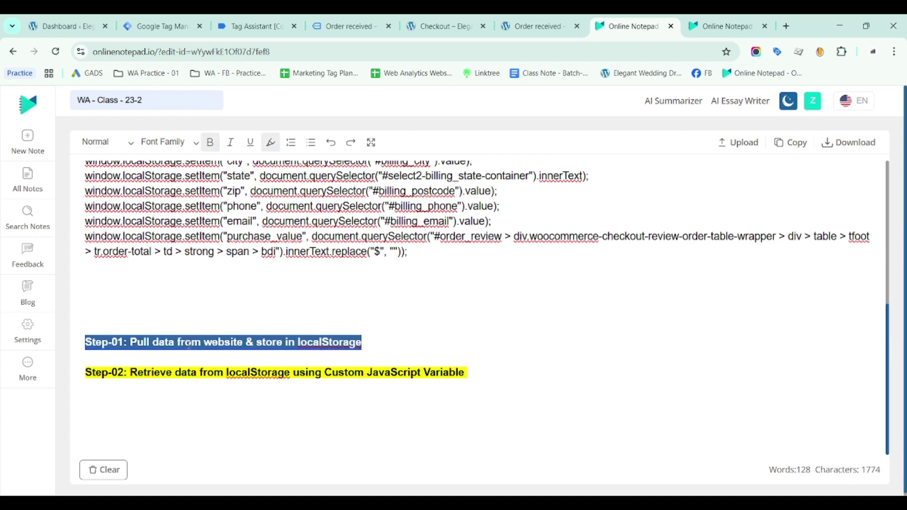
left_click(156, 384)
left_click_drag(130, 373, 175, 373)
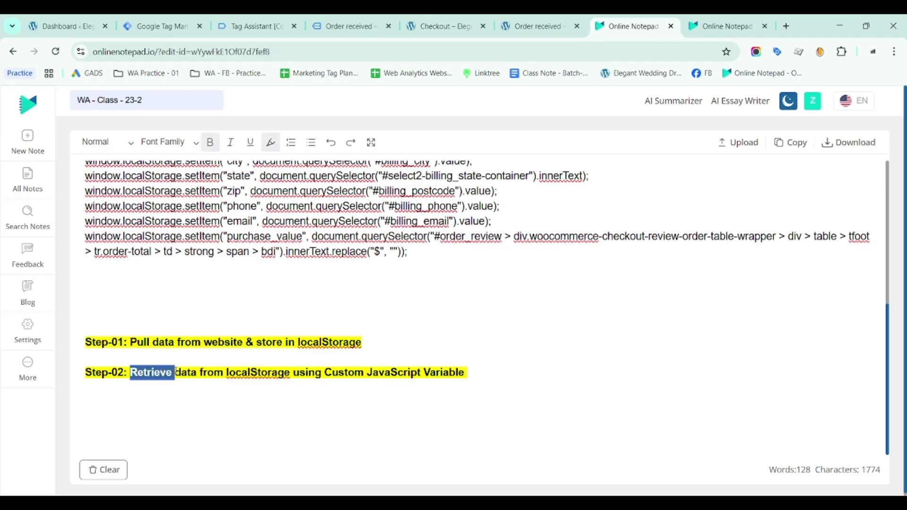
Look over the Tag Manager workspace's variables and the Tag Assistant summary of the store site
left_click(189, 21)
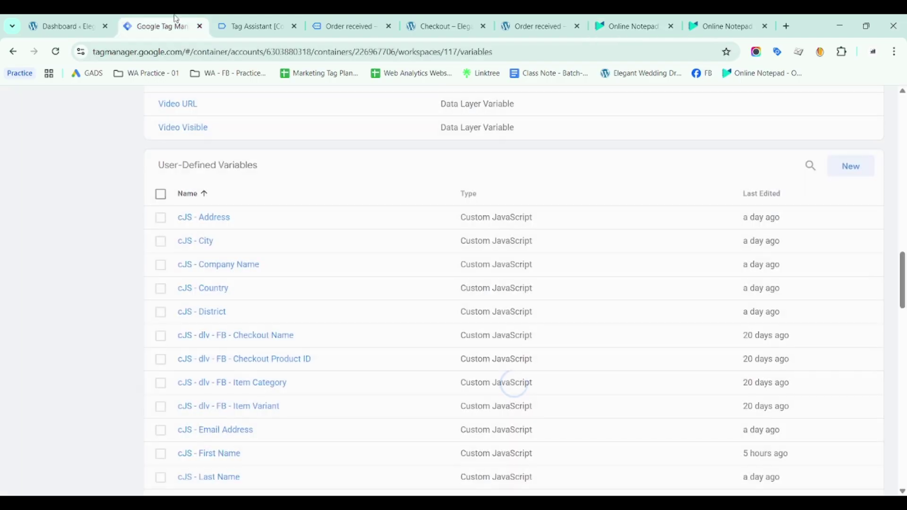
scroll(144, 299, "up", 20)
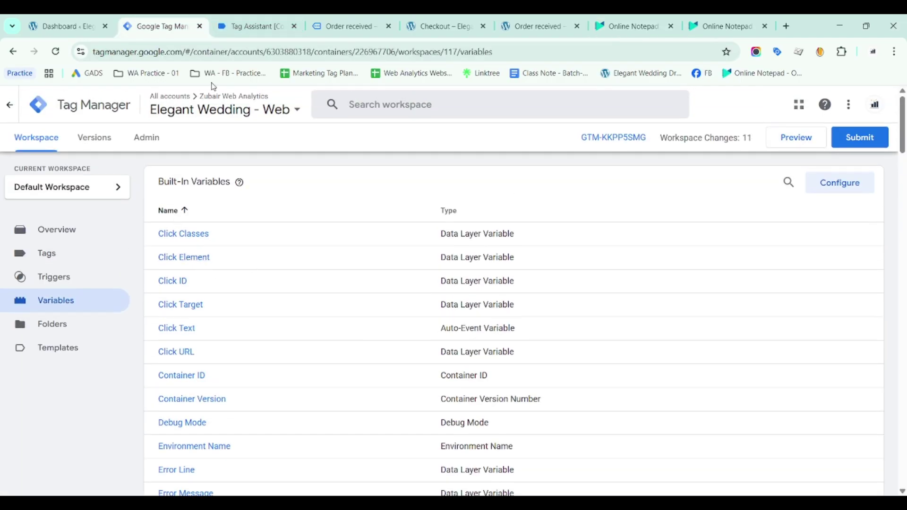
left_click(250, 24)
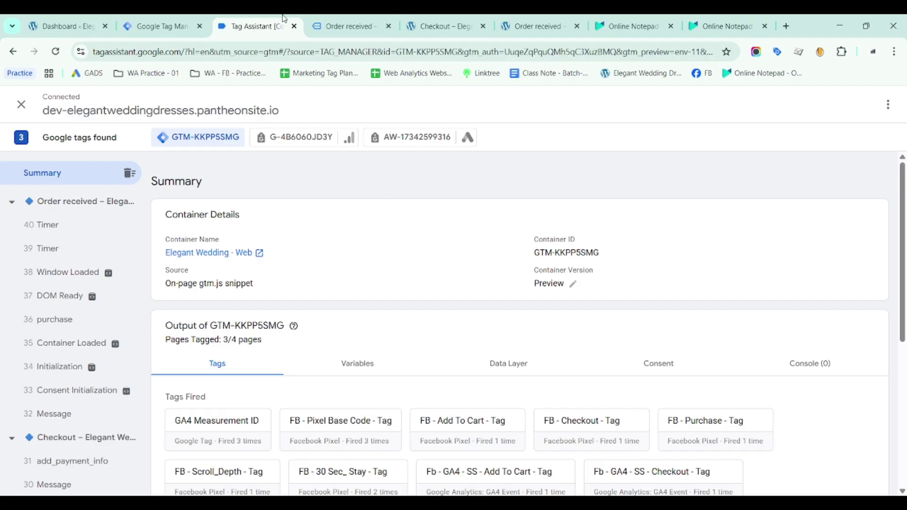
left_click(149, 20)
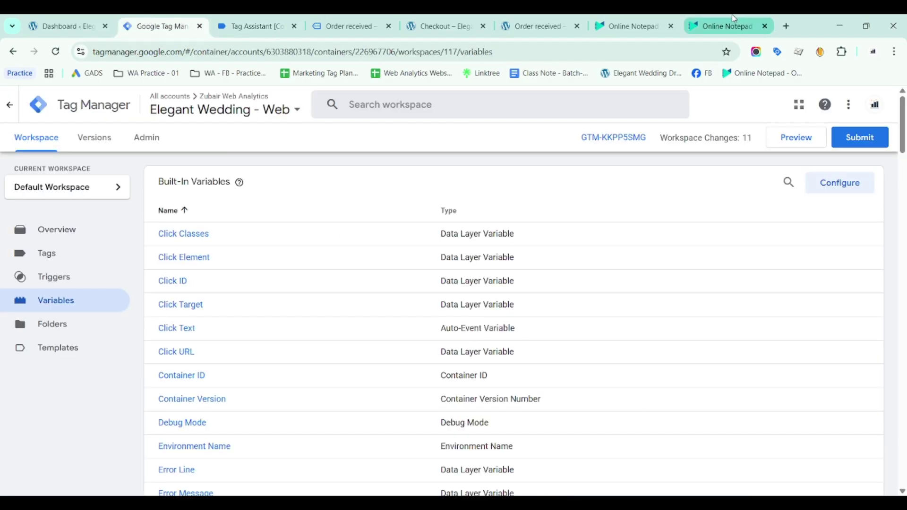
scroll(405, 350, "down", 8)
scroll(404, 349, "down", 10)
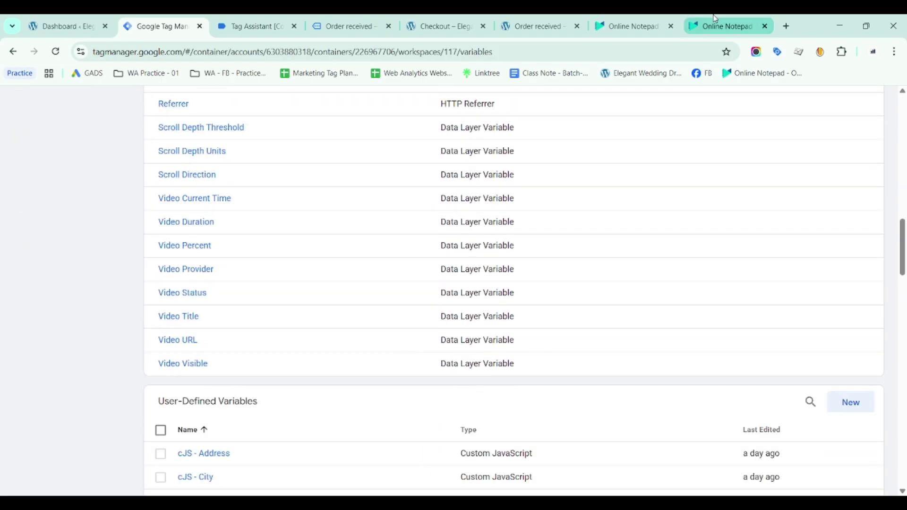
Delete all the text in the untitled note
left_click(635, 19)
left_click(635, 19)
left_click(718, 22)
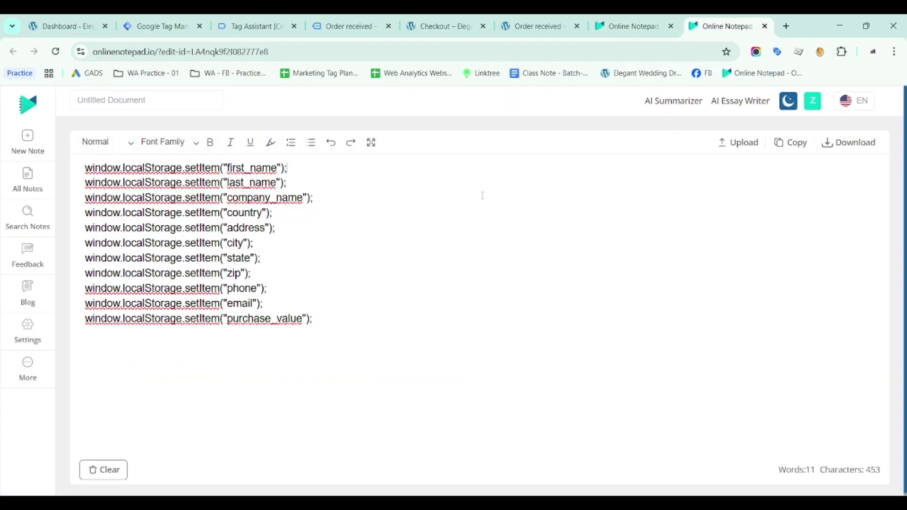
left_click(481, 196)
key("ctrl+a")
key("BackSpace")
Copy the full set of localStorage.setItem lines under For Tag in the WA - Class - 23-2 note into the untitled note
left_click(633, 19)
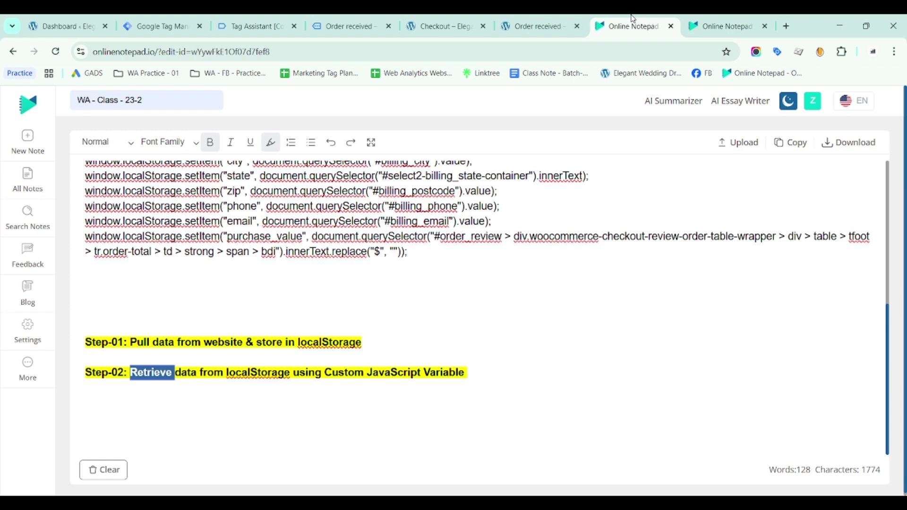
scroll(457, 316, "up", 5)
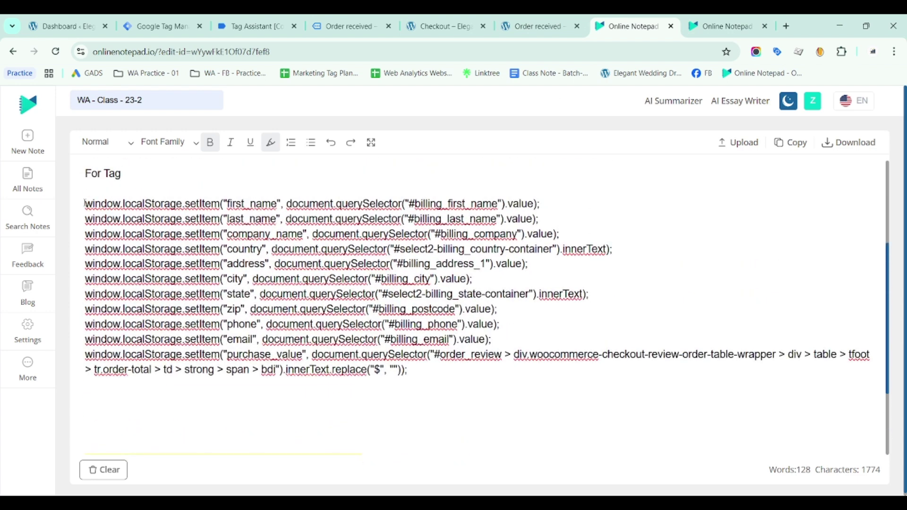
left_click(85, 203)
left_click(420, 373, "shift")
key("ctrl+c")
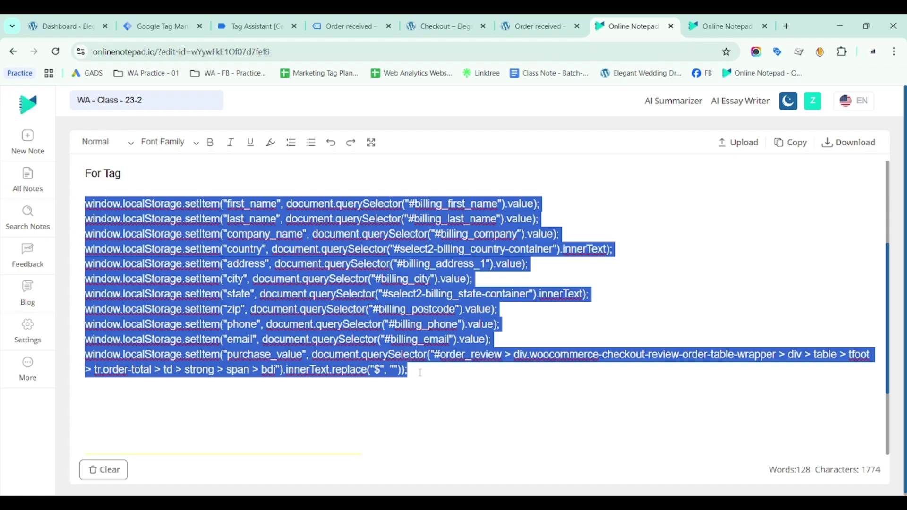
key("ctrl+Tab")
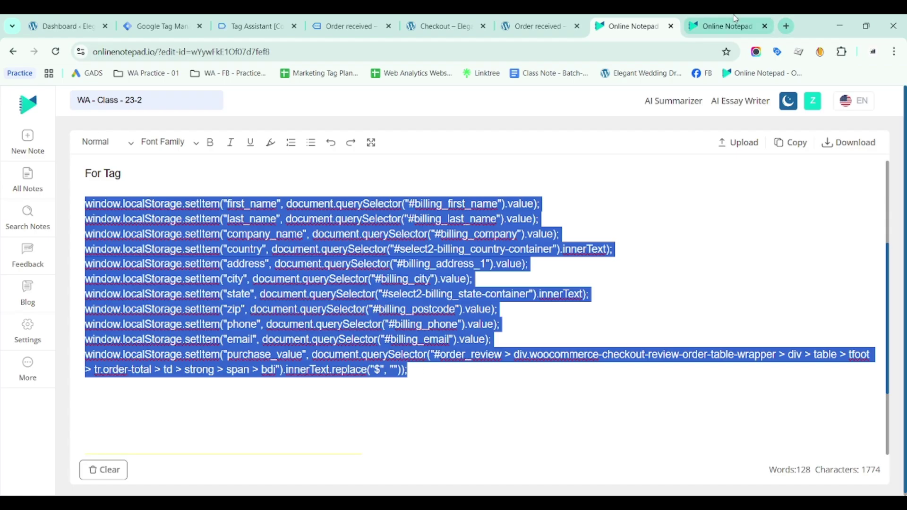
key("ctrl+v")
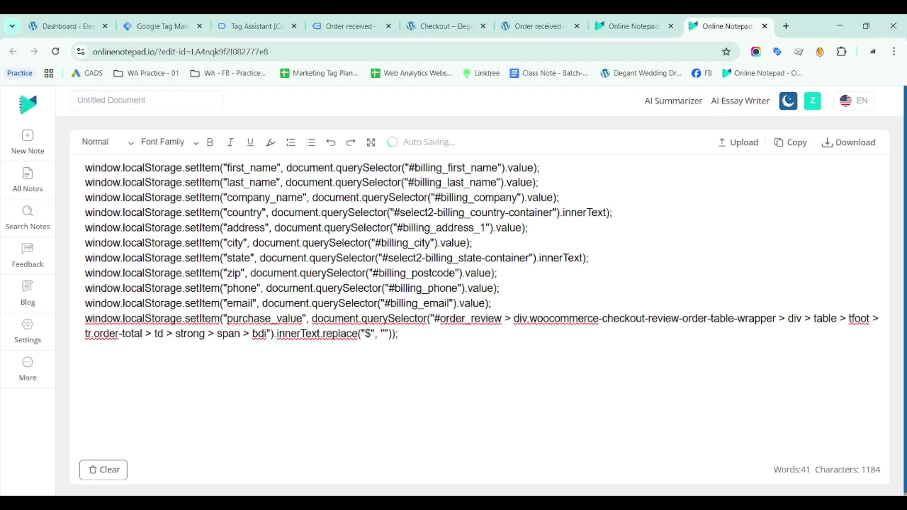
Remove the document.querySelector argument from the first_name and last_name lines, keeping only the key and the closing ");"
left_click(281, 167)
key("shift+End")
type(");")
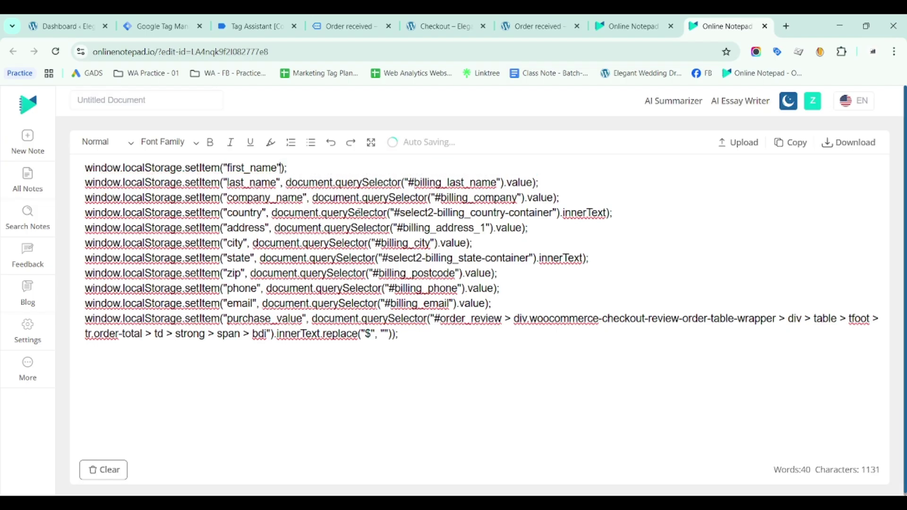
key("Down")
key("shift+End")
key("shift+Left")
key("shift+Left")
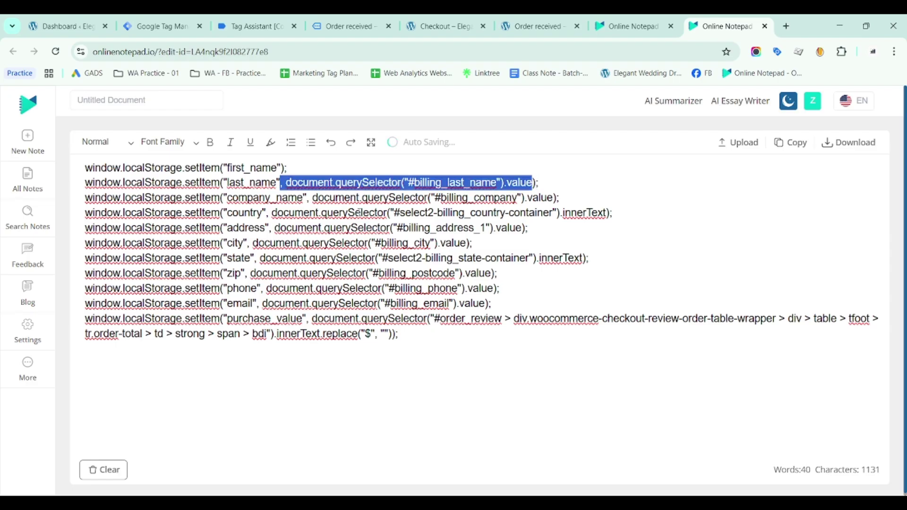
key("BackSpace")
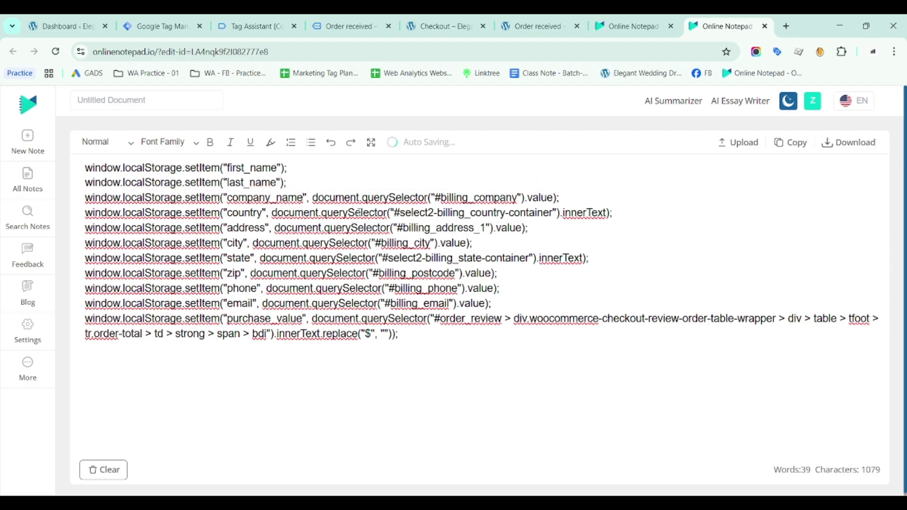
Remove the document.querySelector argument from the company_name and country lines, leaving only the key in each call
key("Down")
key("shift+End")
key("shift+Left")
key("shift+Left")
key("BackSpace")
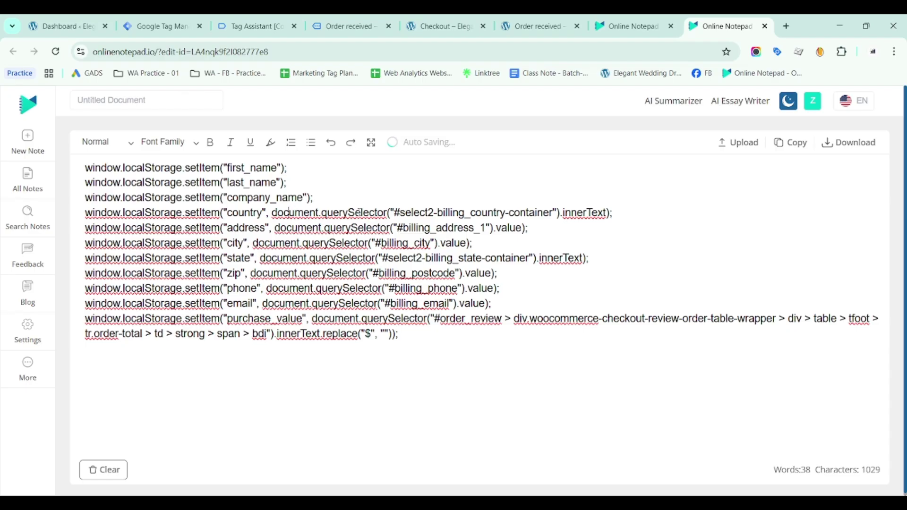
key("Down")
key("shift+End")
key("shift+Left")
key("shift+Left")
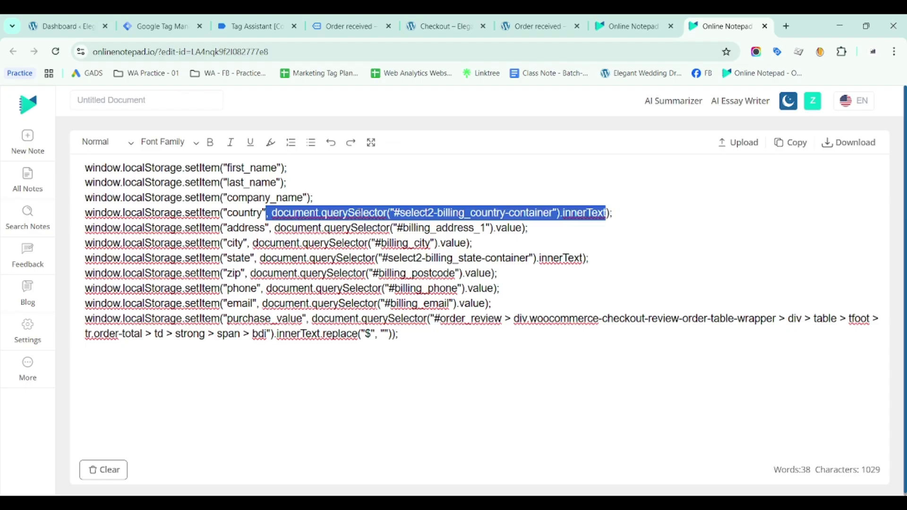
key("BackSpace")
Strip the document.querySelector argument from the address and city lines so each call holds only its key
key("Down")
key("shift+End")
key("shift+Left")
key("shift+Left")
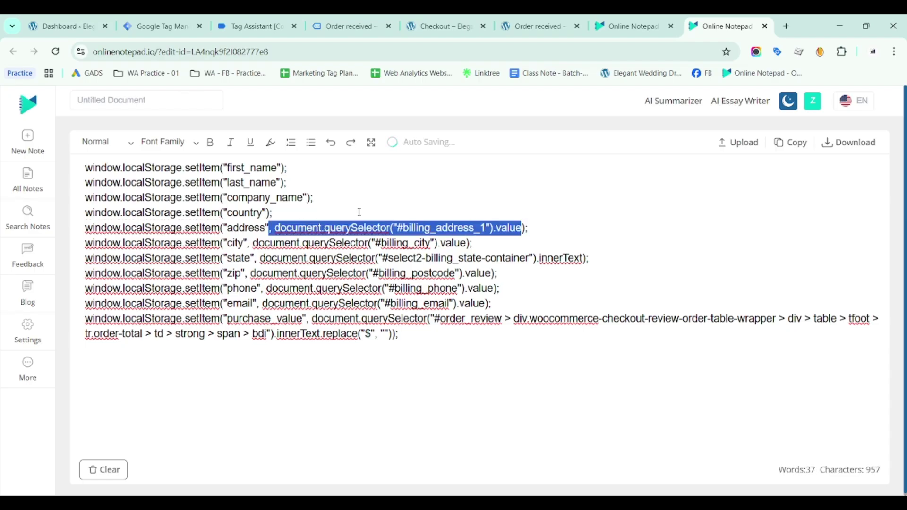
key("BackSpace")
key("shift+End")
key("shift+Left")
key("shift+Left")
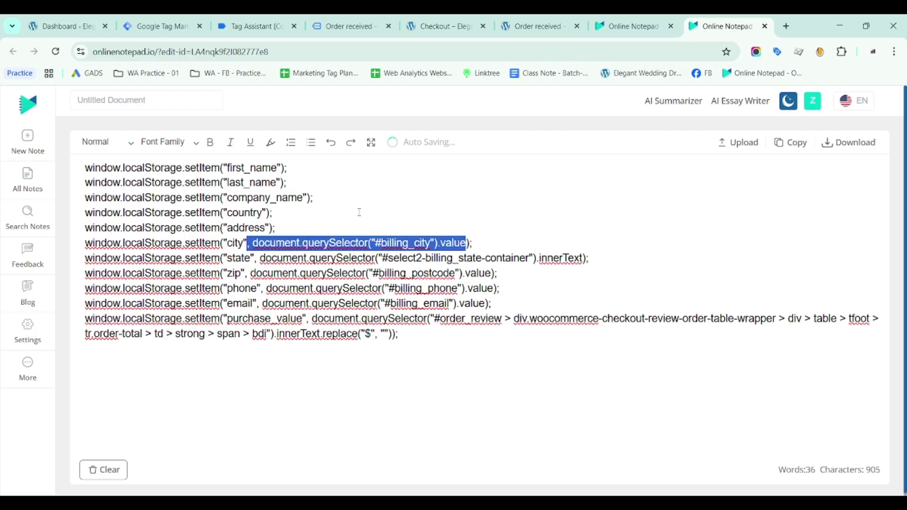
key("BackSpace")
Delete the document.querySelector argument from the state and zip lines, keeping just the key and closing bracket
key("Down")
key("shift+End")
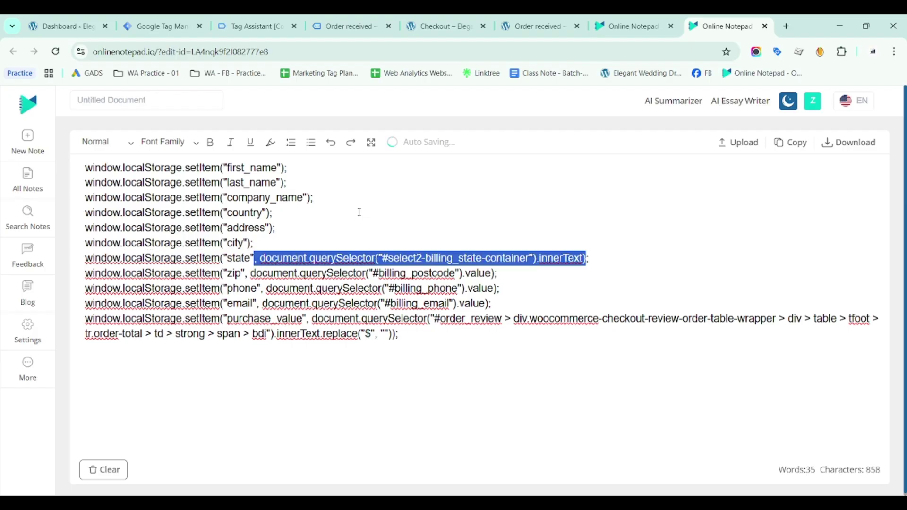
key("shift+Left")
key("shift+Left")
key("BackSpace")
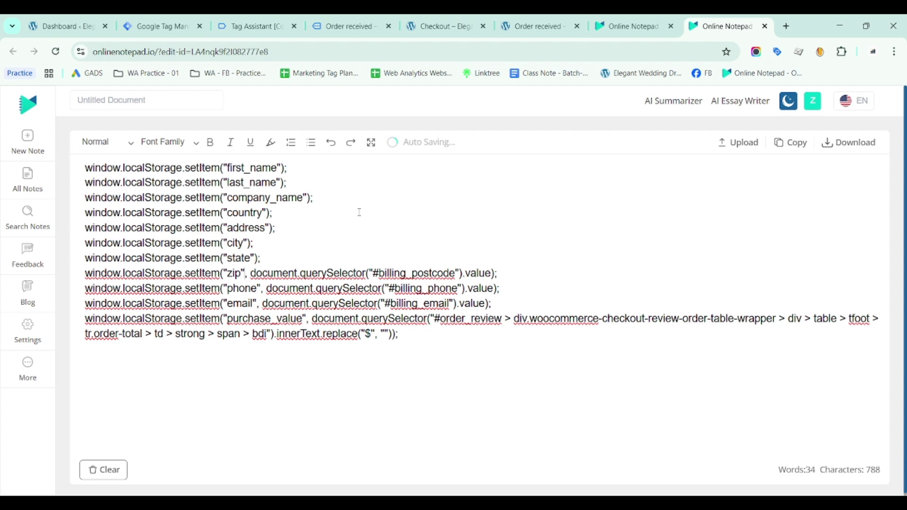
key("Down")
key("shift+End")
key("shift+Left")
key("shift+Left")
key("BackSpace")
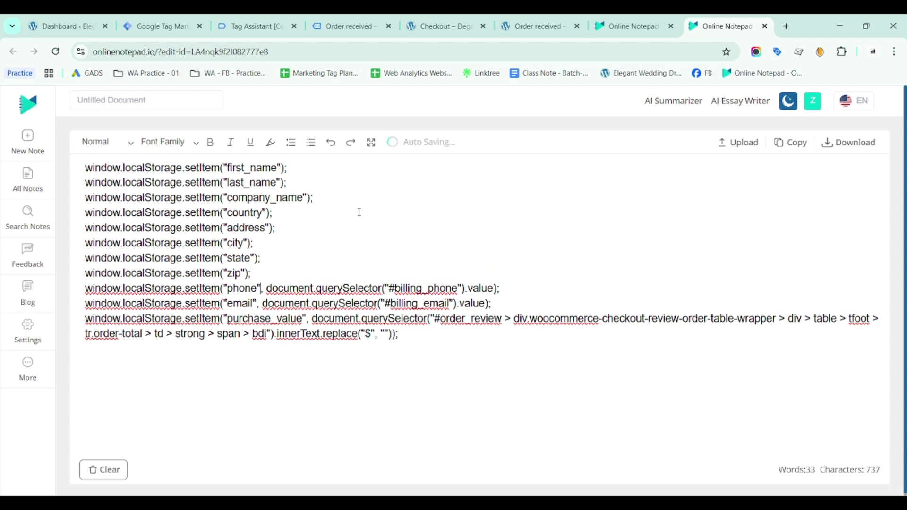
Delete the document.querySelector argument from the phone and email lines, leaving only the key in each call
key("shift+End")
key("shift+Left")
key("shift+Left")
key("BackSpace")
key("Down")
key("shift+End")
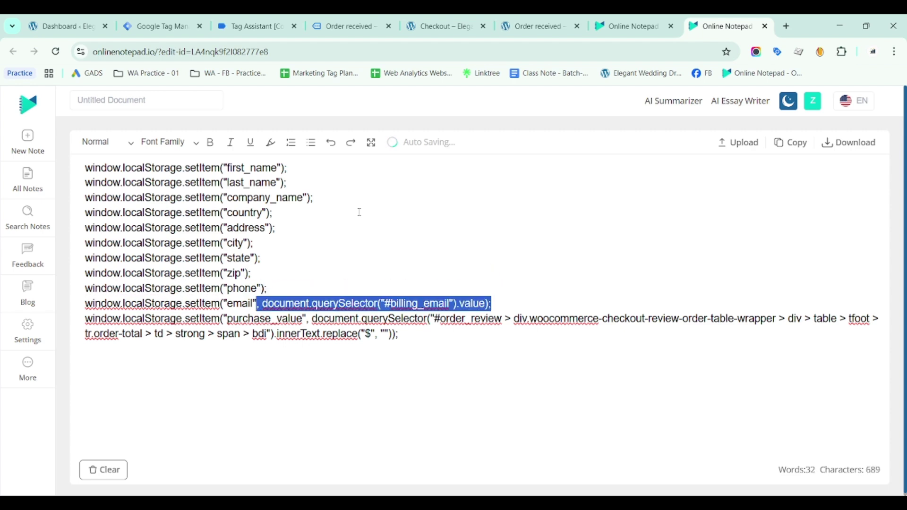
key("shift+Left")
key("shift+Left")
key("BackSpace")
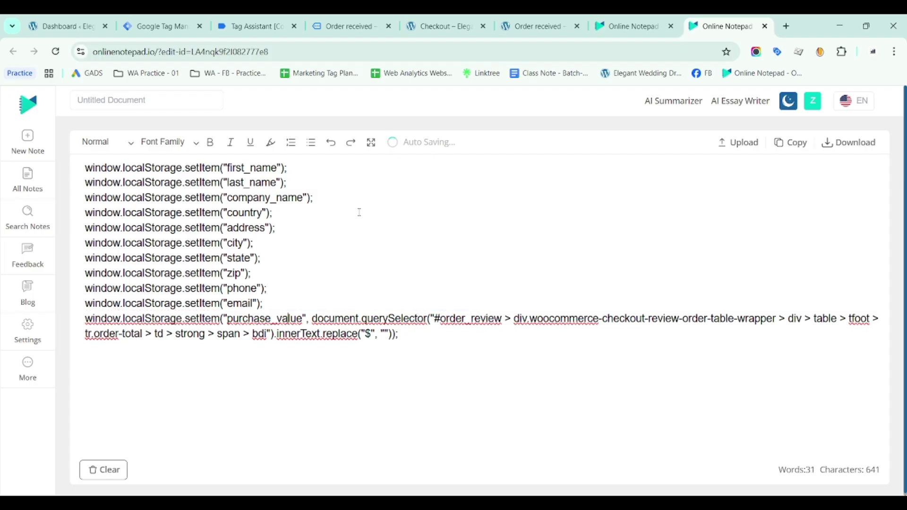
Delete the purchase_value line's closing quote and its whole document.querySelector argument, including the innerText.replace part
key("Right")
key("Right")
key("Right")
key("shift+End")
key("shift+Left")
key("shift+Left")
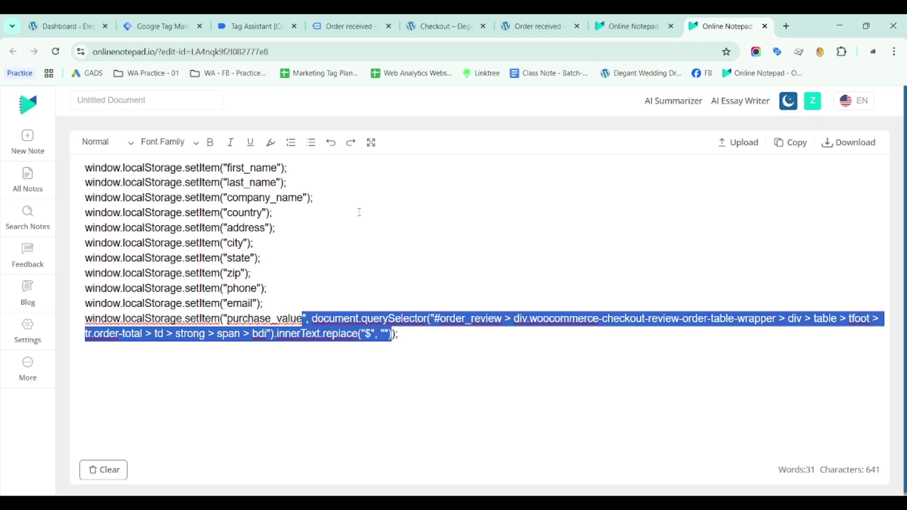
key("BackSpace")
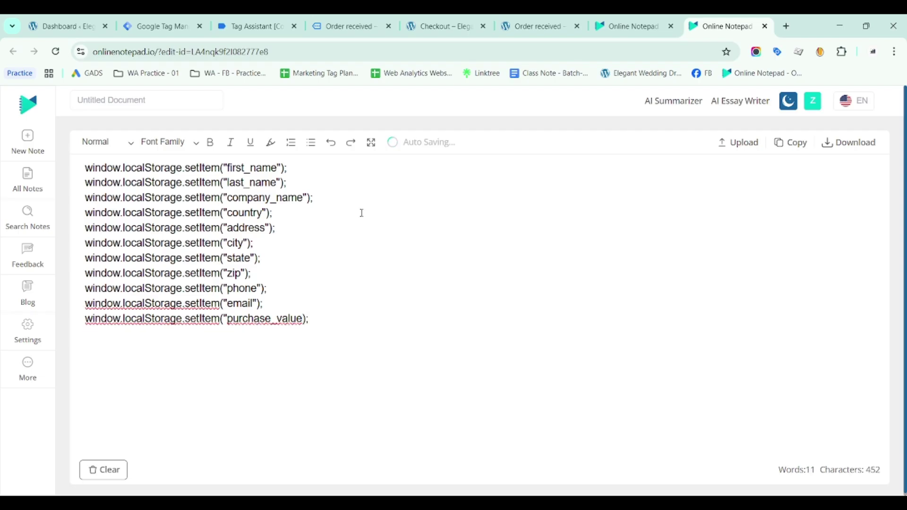
Review the setItem function name in the shortened lines and the getItem() function description in the WA - Class - 23-2 note
left_click_drag(340, 339, 79, 168)
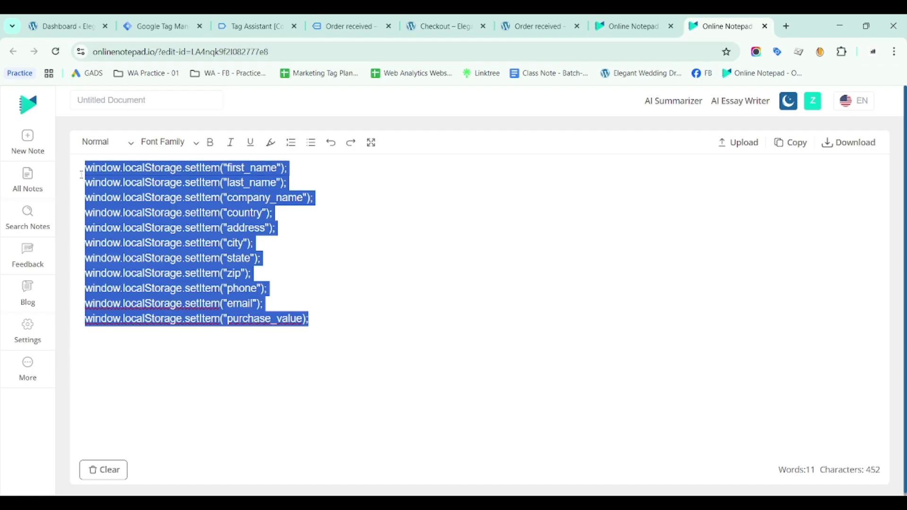
left_click(437, 271)
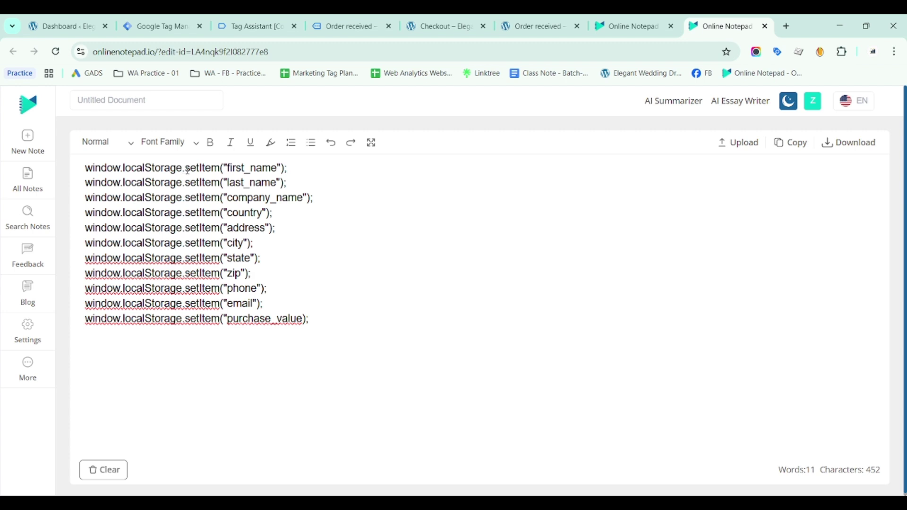
left_click_drag(185, 169, 199, 170)
double_click(218, 169)
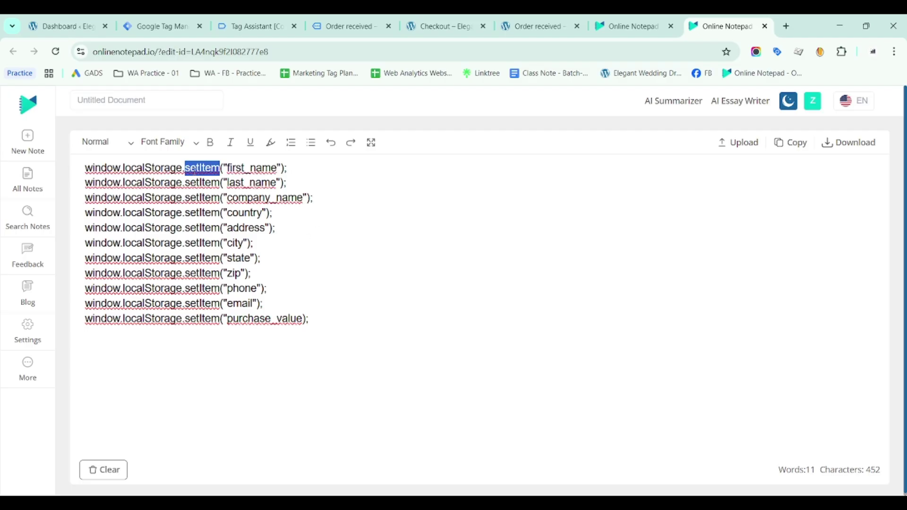
key("ctrl+shift+Tab")
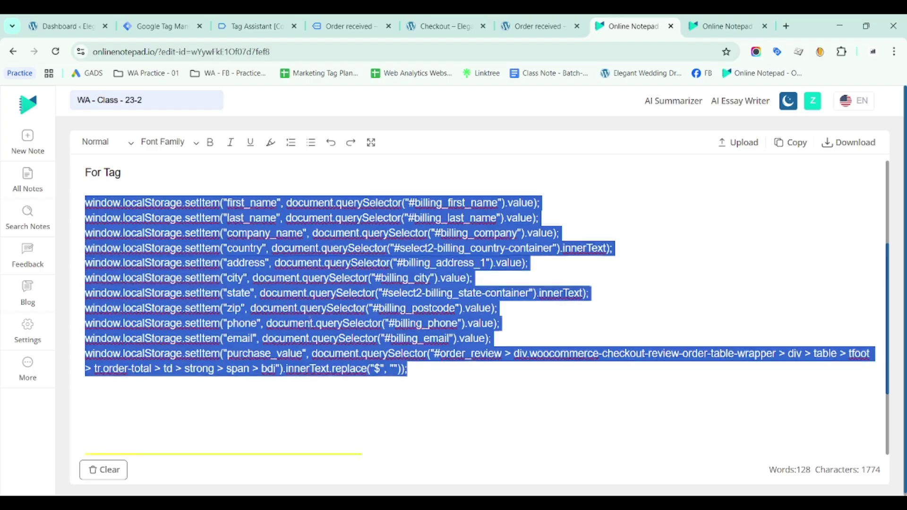
scroll(157, 293, "down", 1)
scroll(157, 293, "up", 4)
left_click_drag(86, 290, 133, 289)
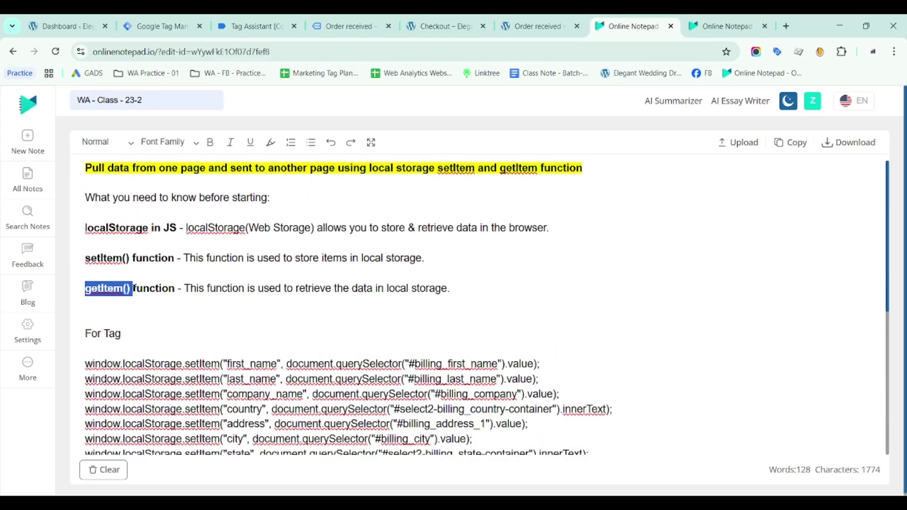
Search the untitled note of shortened localStorage lines for setItem
key("ctrl+Tab")
left_click(473, 275)
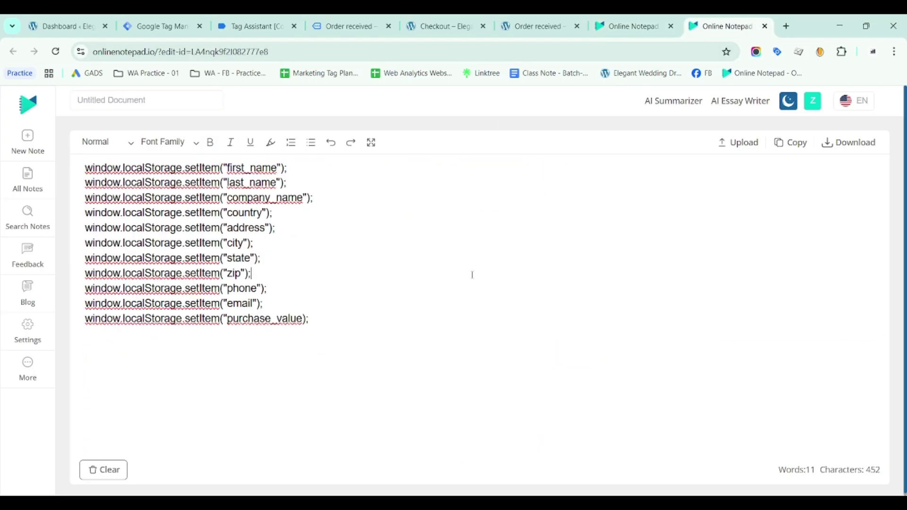
key("ctrl+f")
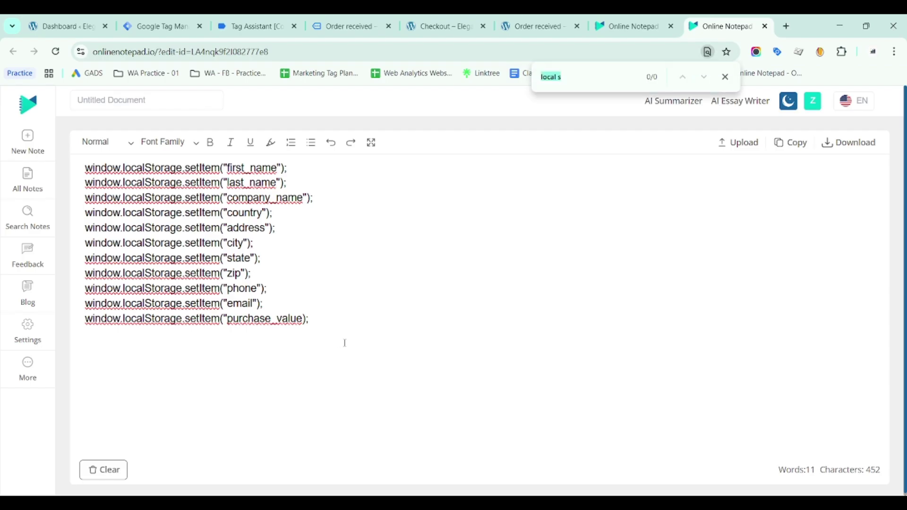
type("setItem")
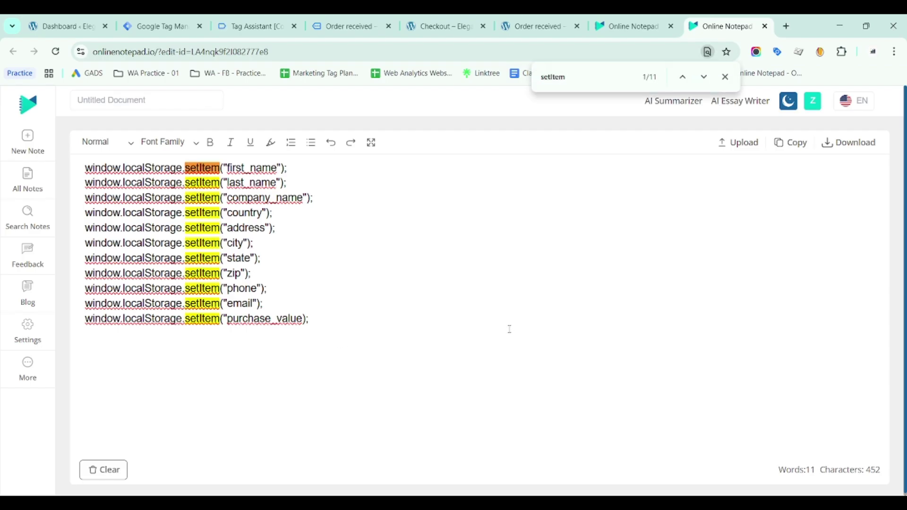
left_click(385, 225)
left_click(725, 76)
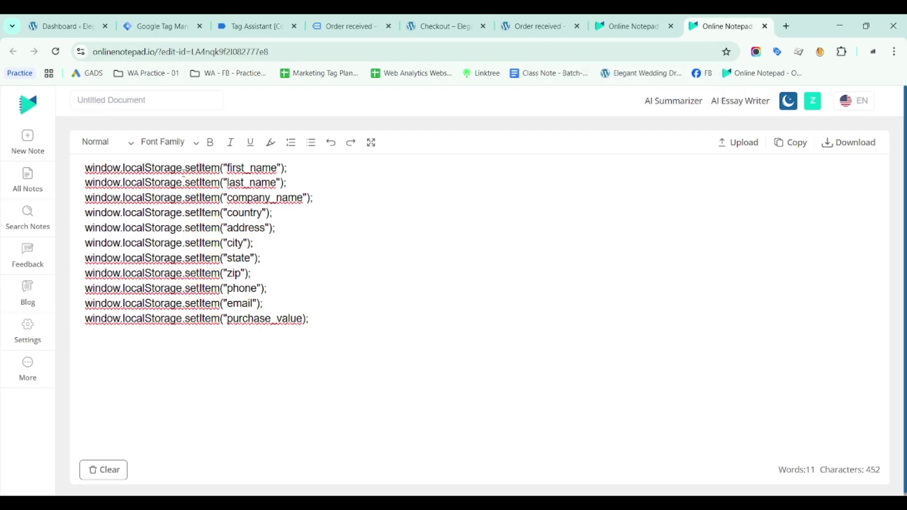
Change setItem to getItem in all eleven localStorage lines, from first_name through purchase_value
key("BackSpace")
type("g")
key("Down")
key("BackSpace")
type("g")
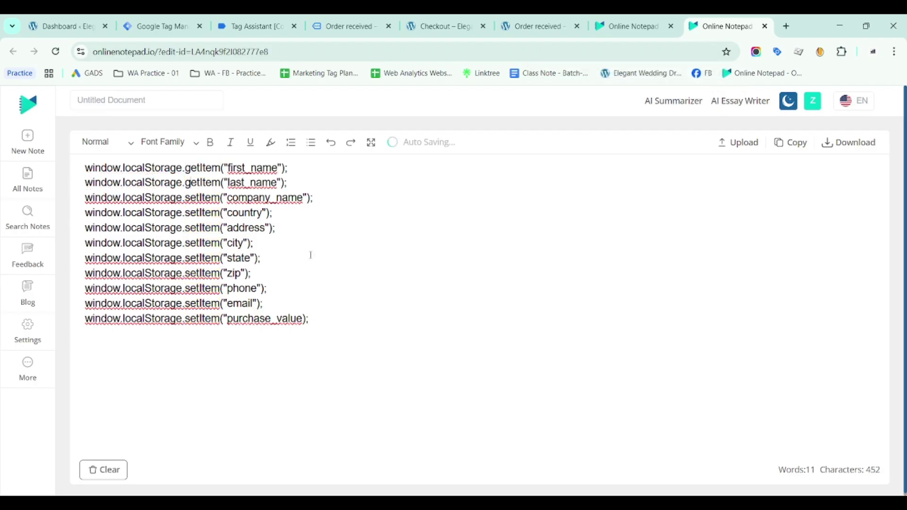
key("Down")
key("BackSpace")
type("g")
key("Down")
key("BackSpace")
type("g")
key("Down")
key("BackSpace")
type("g")
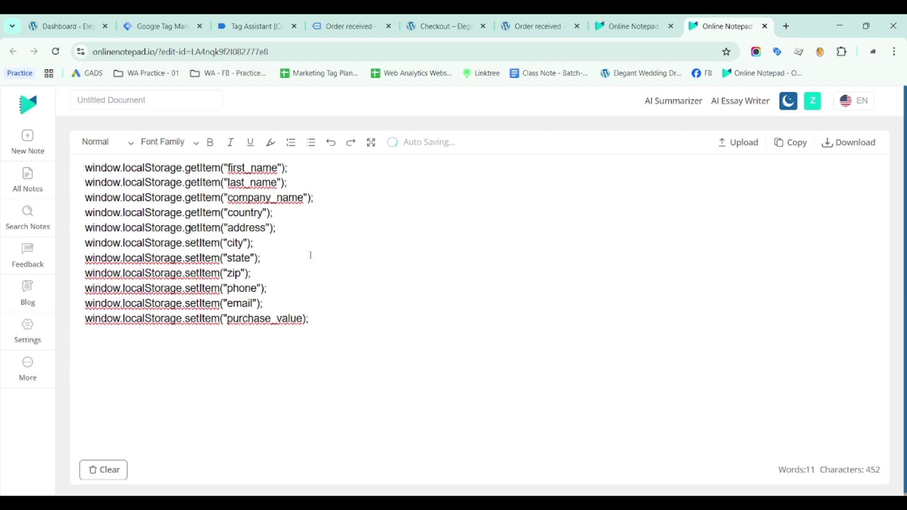
key("Down")
key("BackSpace")
type("g")
key("Down")
key("BackSpace")
type("g")
key("Down")
key("BackSpace")
type("g")
key("Down")
key("BackSpace")
type("g")
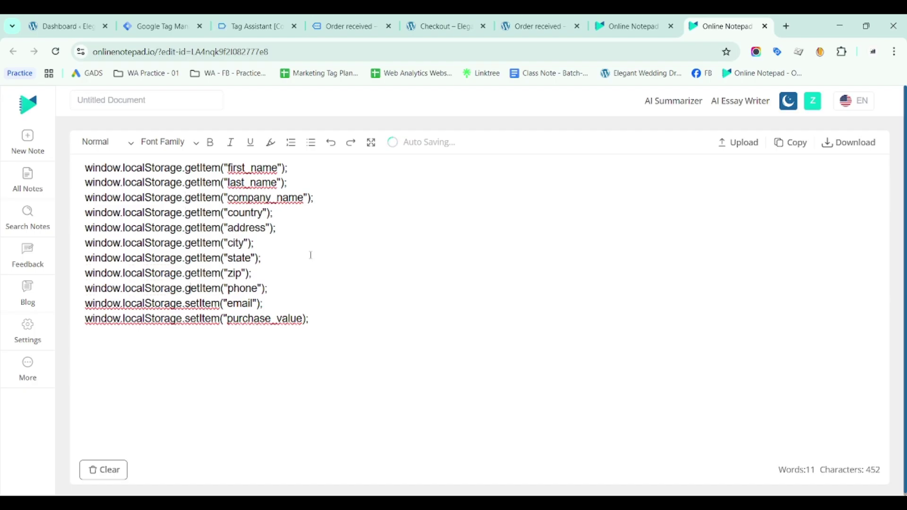
key("Down")
key("BackSpace")
type("g")
key("Down")
key("BackSpace")
type("g")
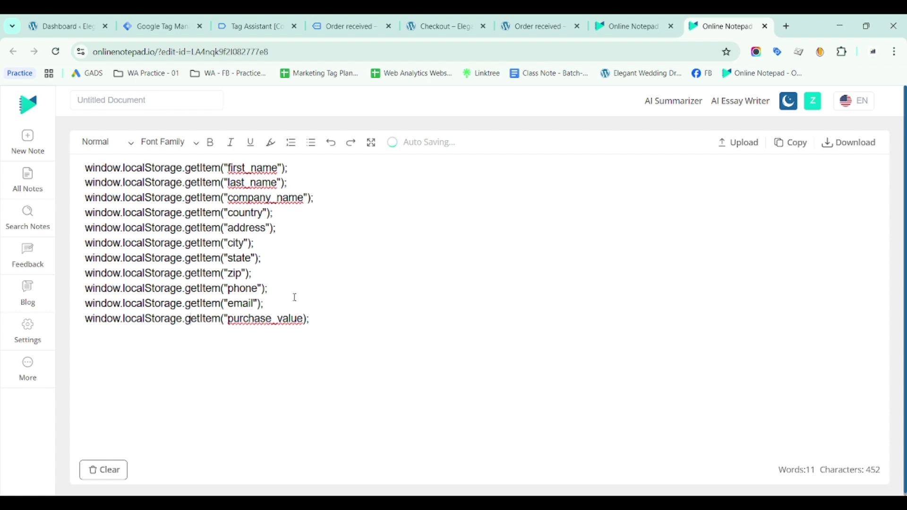
Cut the first_name getItem line out of the untitled note
left_click(326, 166)
key("shift+End")
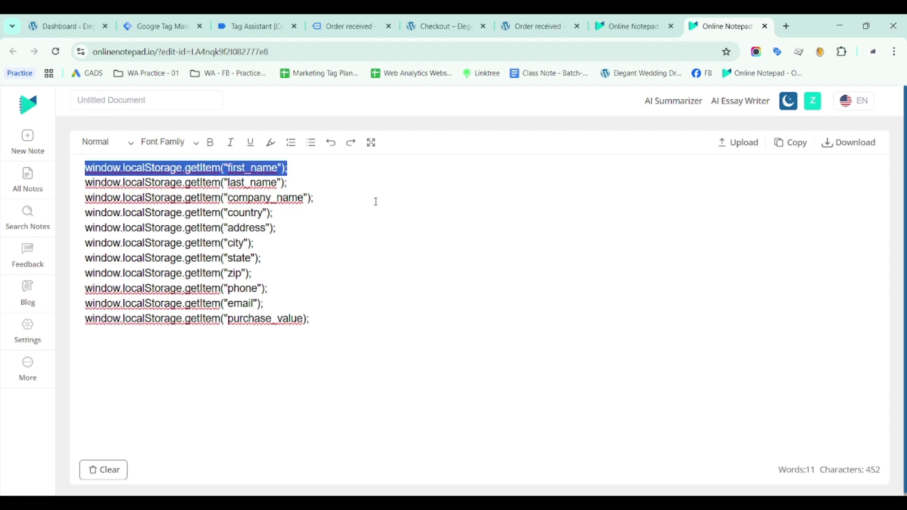
key("ctrl+x")
Switch to Google Tag Manager and start a new user-defined variable of type Custom JavaScript
left_click(160, 26)
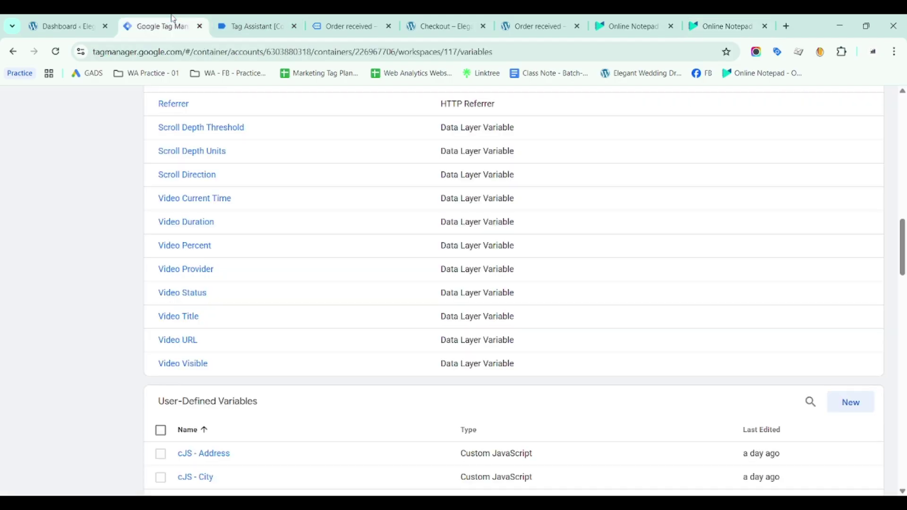
scroll(316, 279, "up", 5)
scroll(492, 360, "down", 9)
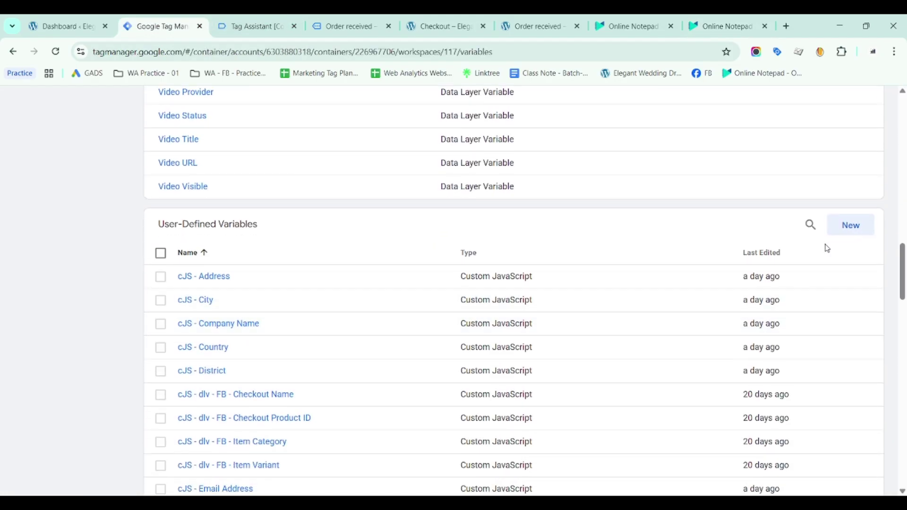
left_click(845, 229)
left_click(22, 264)
scroll(29, 272, "up", 15)
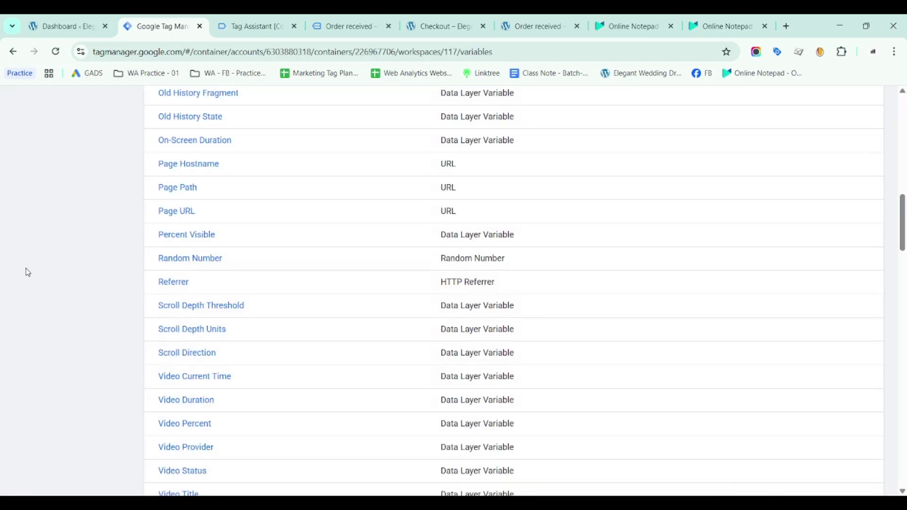
scroll(29, 260, "down", 1)
scroll(95, 320, "down", 10)
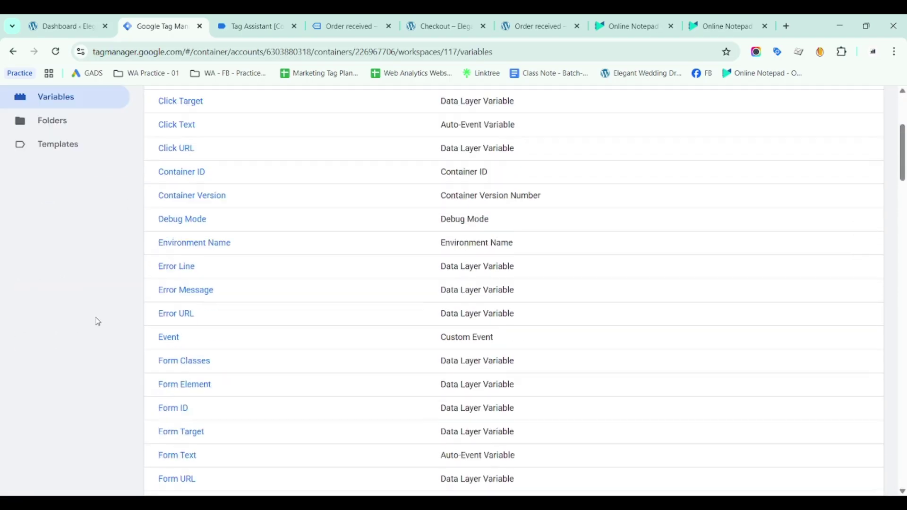
scroll(733, 239, "down", 3)
left_click(860, 175)
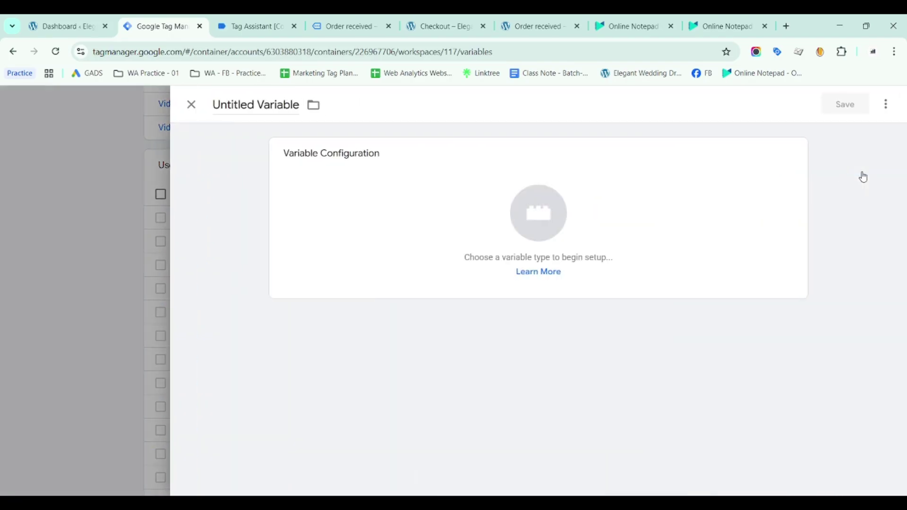
left_click(546, 211)
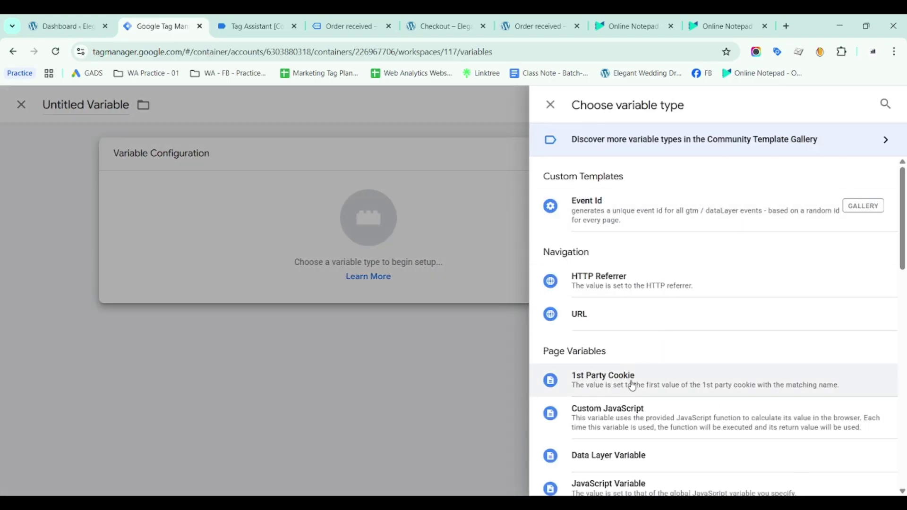
left_click(630, 406)
Write a function() whose body returns the cut line window.localStorage.getItem("first_name"); in the variable's code
left_click(373, 308)
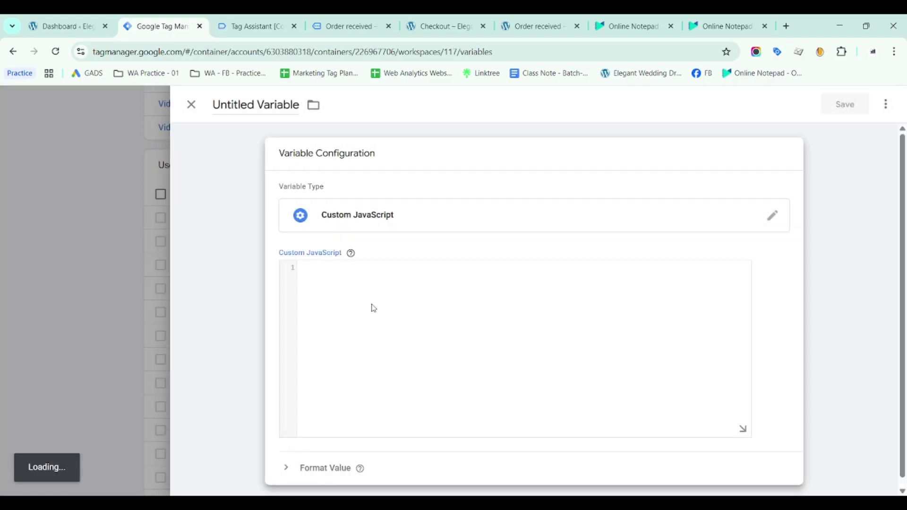
type("function")
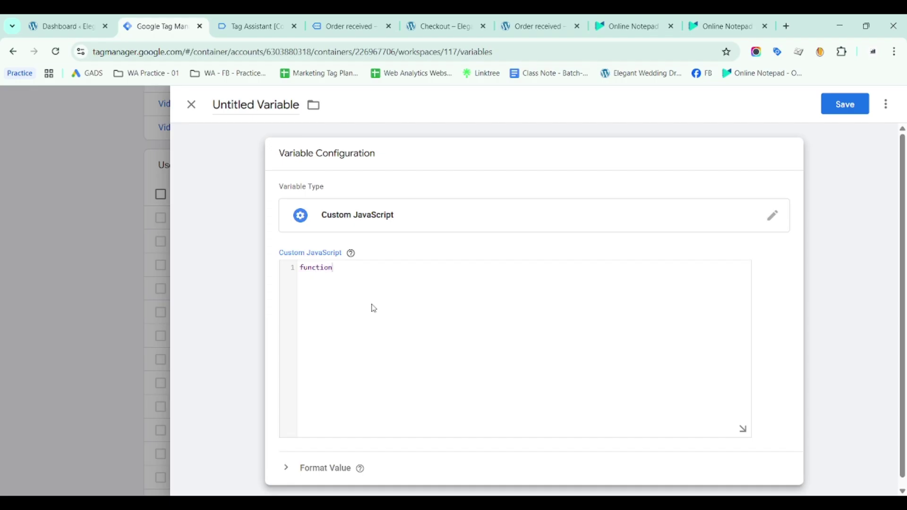
type("()")
key("Return")
type("{")
key("Return")
type("}")
key("Up")
key("Return")
key("ctrl+v")
key("Home")
key("Tab")
type("re")
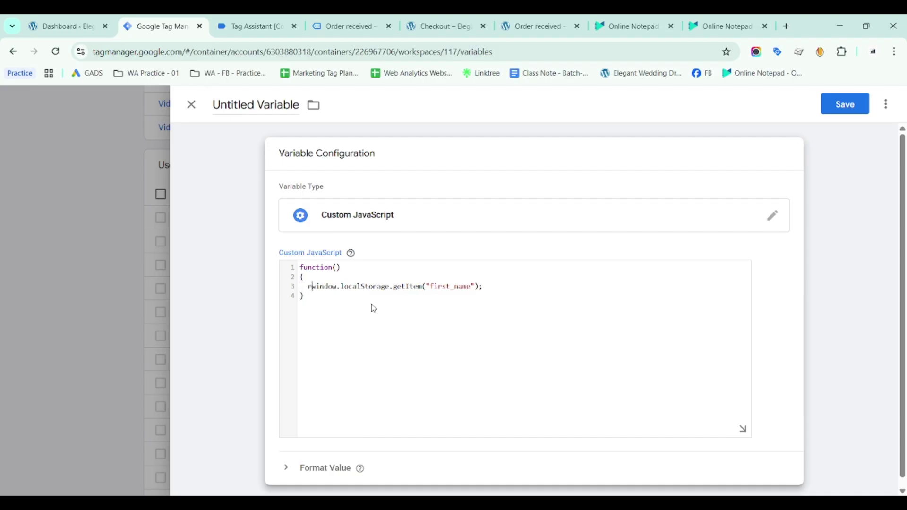
type("turn")
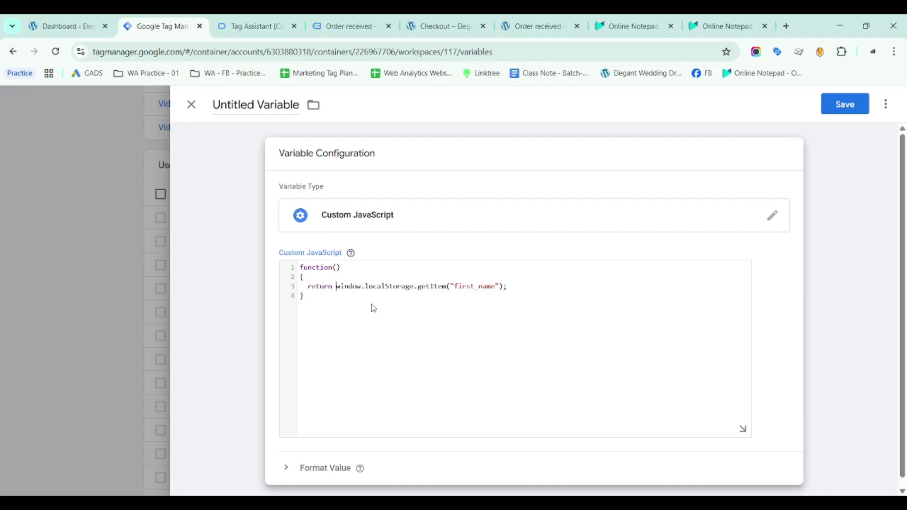
Name the variable "cJS - LS - First Name" and save it
left_click(234, 104)
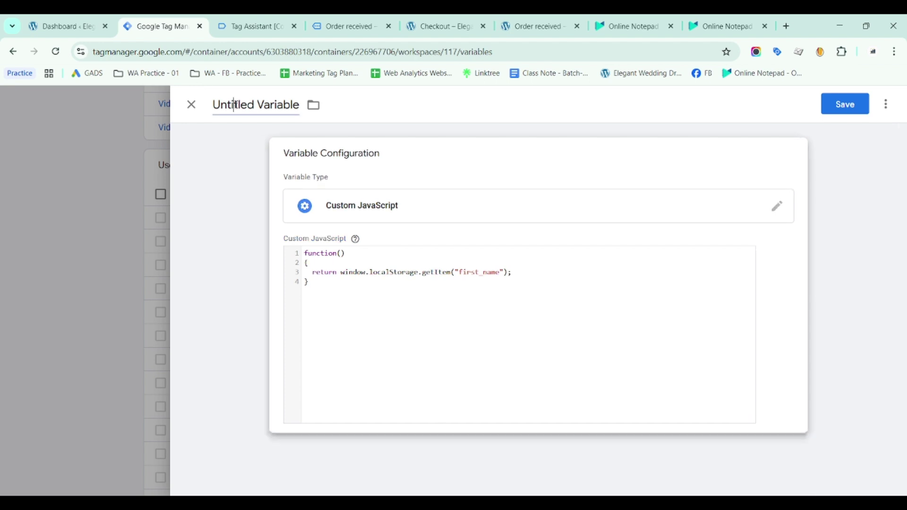
key("ctrl+a")
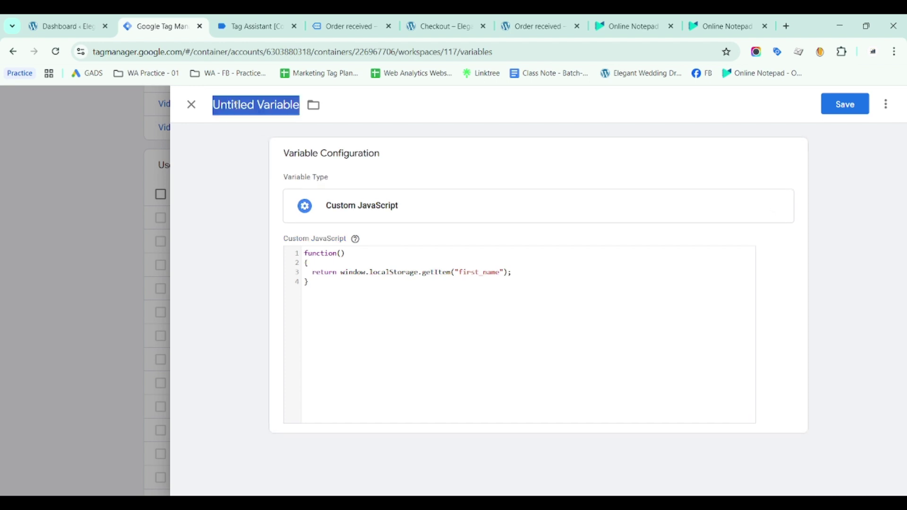
type("cJS")
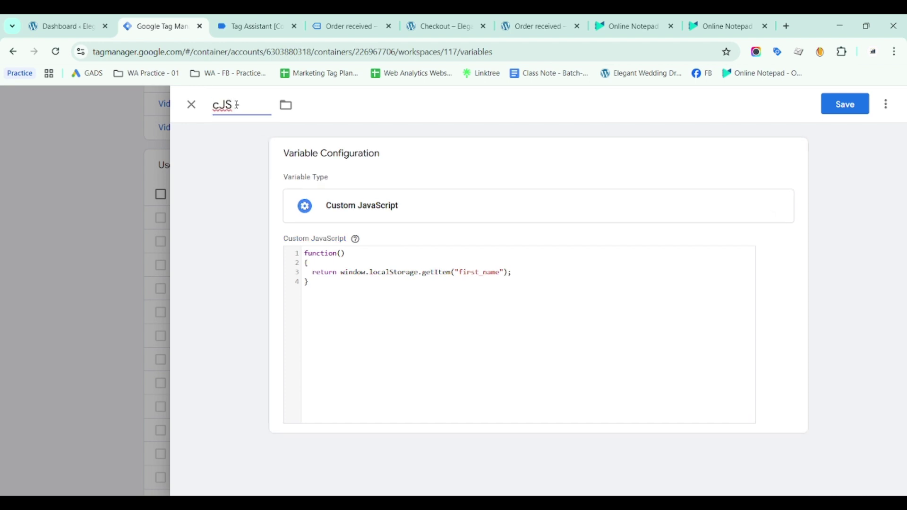
type(" - LS - First Name")
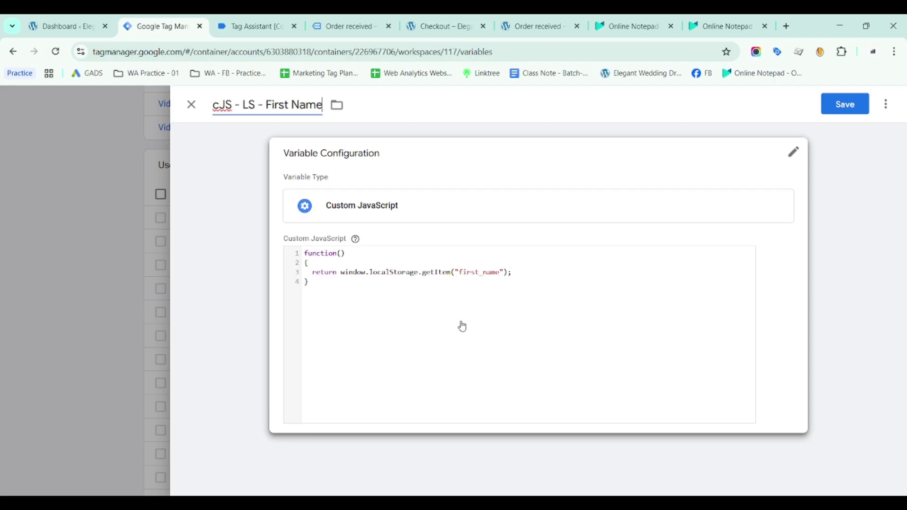
left_click(864, 110)
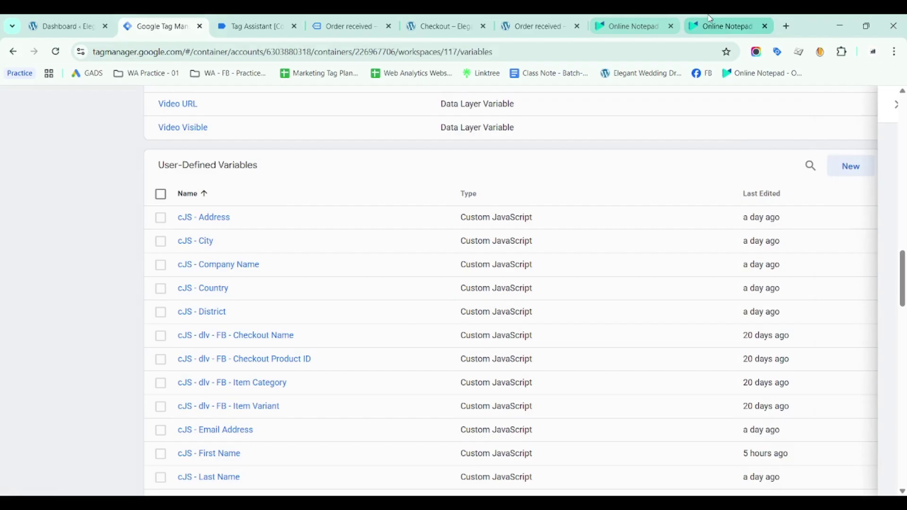
Place the untitled Online Notepad note's tab beside Tag Manager and cut its last_name getItem line
left_click_drag(713, 23, 246, 21)
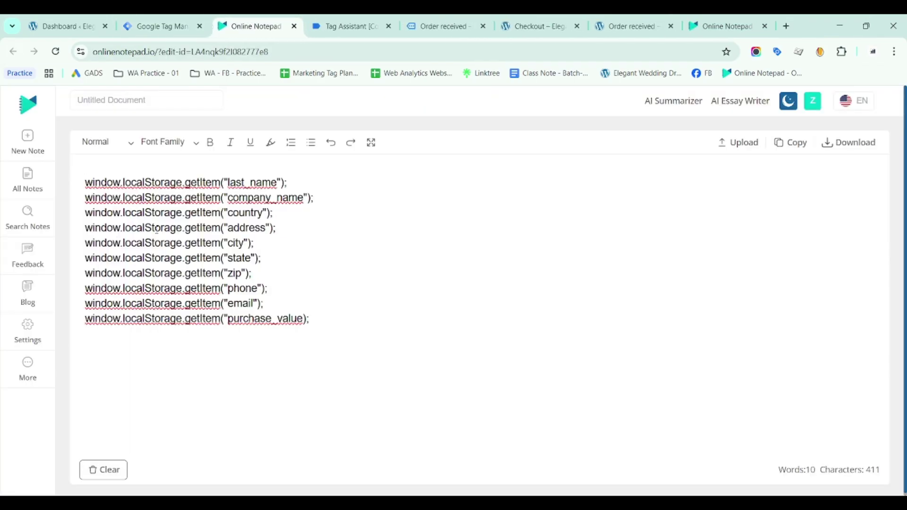
key("shift+End")
key("ctrl+x")
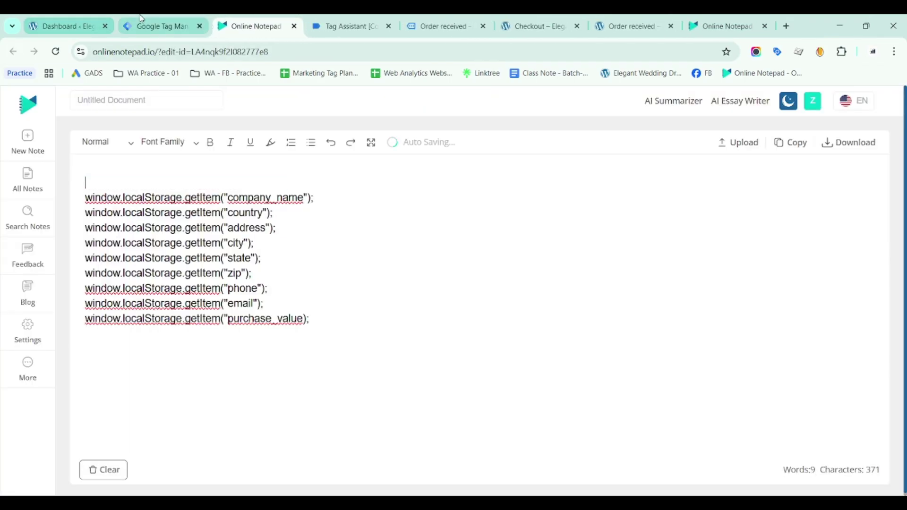
Back in Google Tag Manager, make a copy of the cJS - LS - First Name variable
key("ctrl+shift+Tab")
scroll(316, 286, "down", 10)
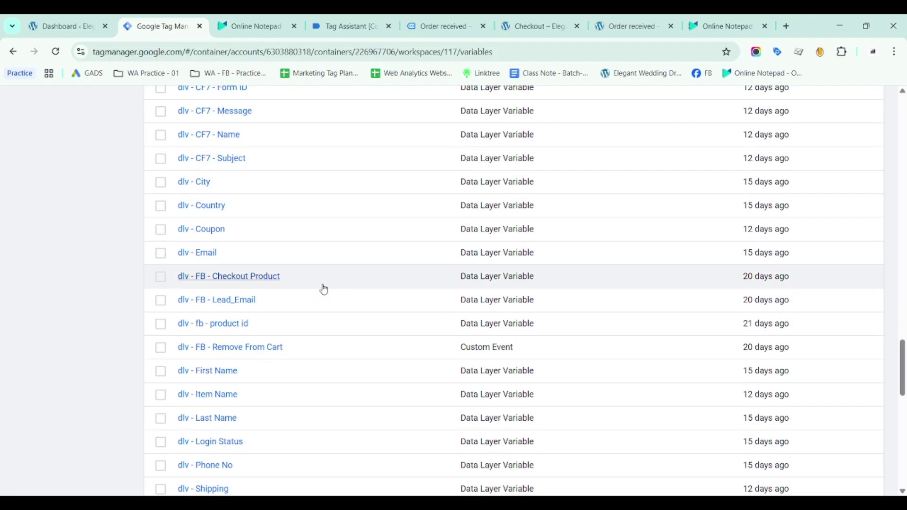
scroll(316, 289, "down", 8)
scroll(331, 288, "up", 15)
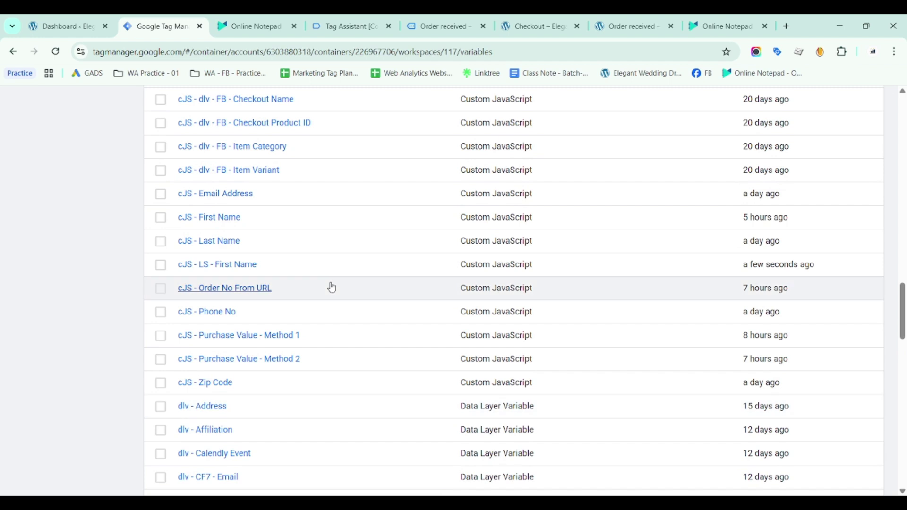
left_click(240, 266)
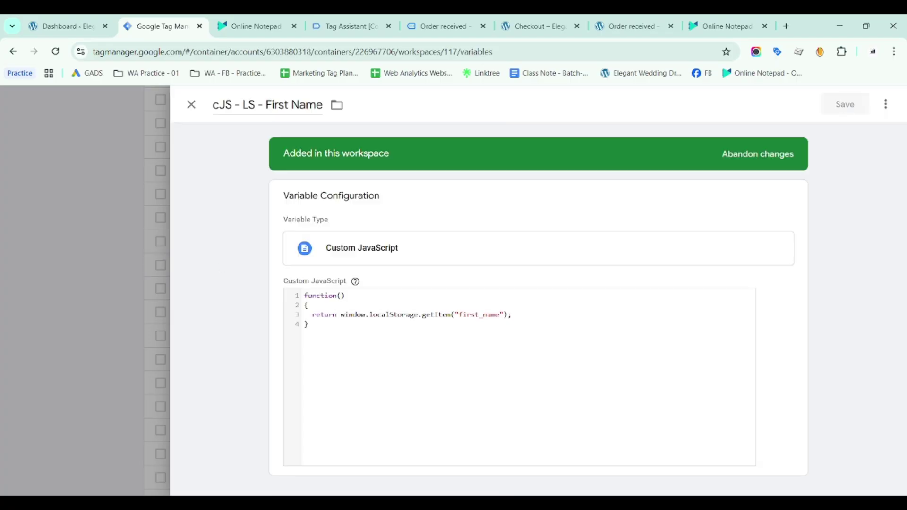
left_click(886, 104)
left_click(842, 130)
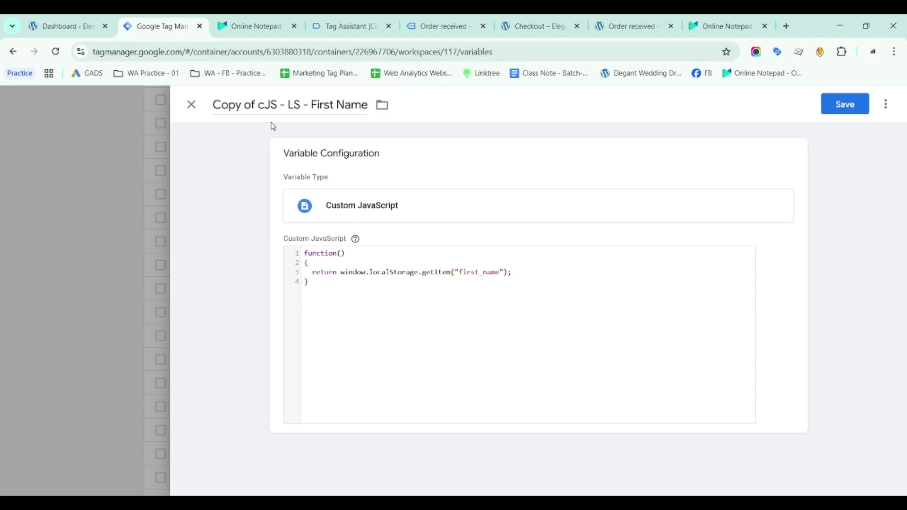
Rename the copied variable as "cJS - LS - Last Name"
left_click(259, 105)
key("ctrl+BackSpace")
key("ctrl+BackSpace")
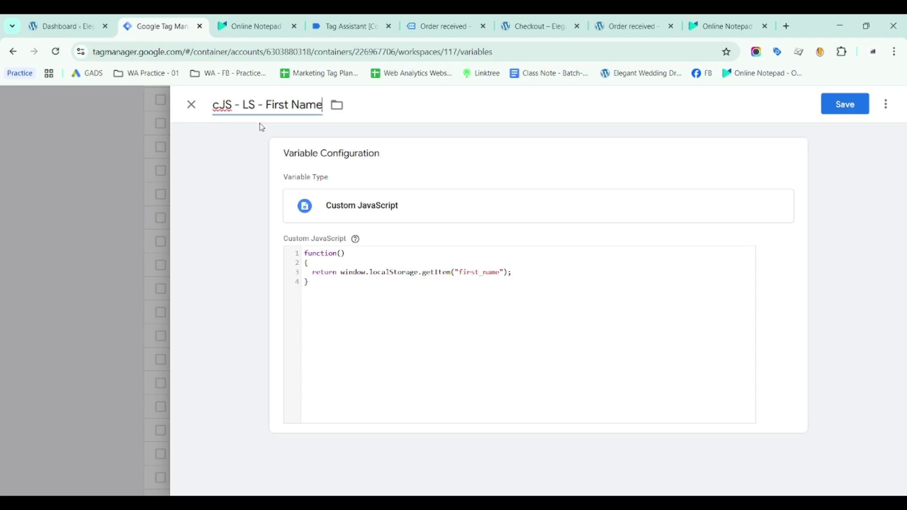
key("Left")
key("Left")
key("ctrl+shift+Left")
type("Last")
Replace the returned expression with the cut last_name getItem line and save the variable
left_click(505, 234)
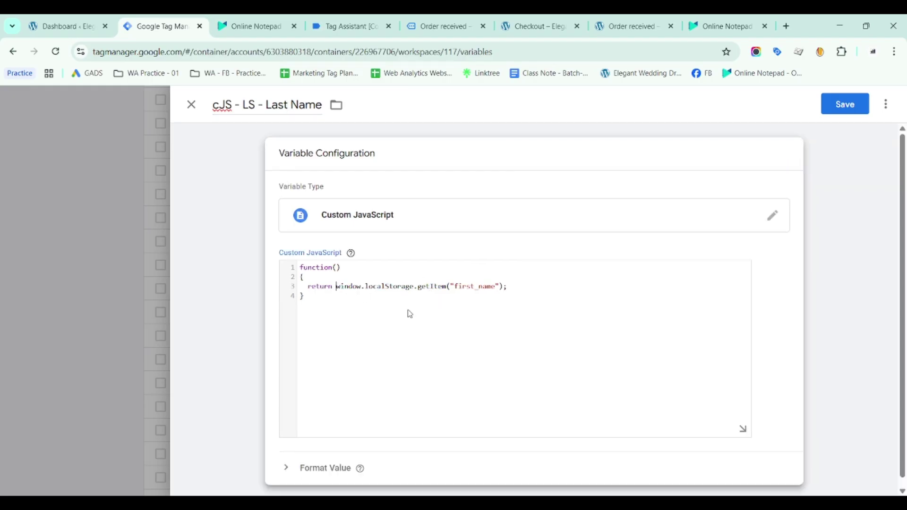
key("shift+End")
key("ctrl+v")
left_click(844, 105)
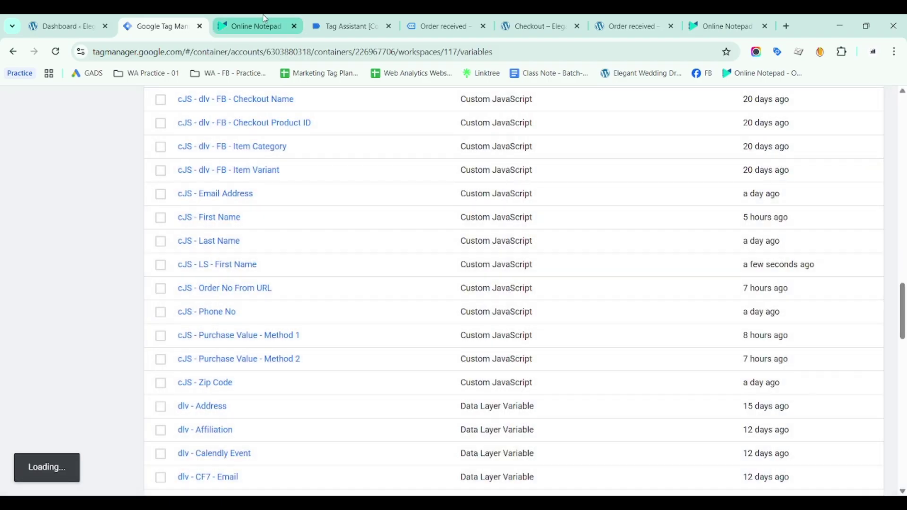
Cut the company_name getItem line from the untitled note and return to the Tag Manager variables list
left_click(265, 18)
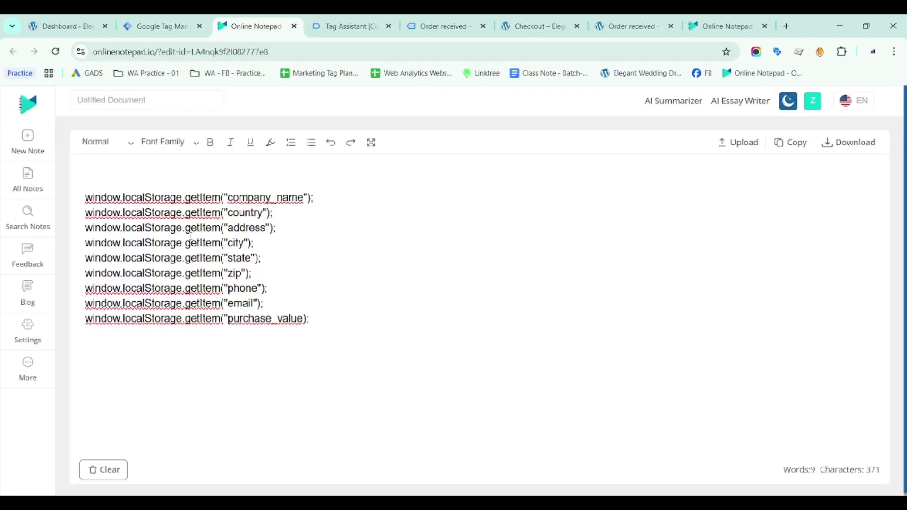
triple_click(198, 197)
key("ctrl+x")
left_click(156, 26)
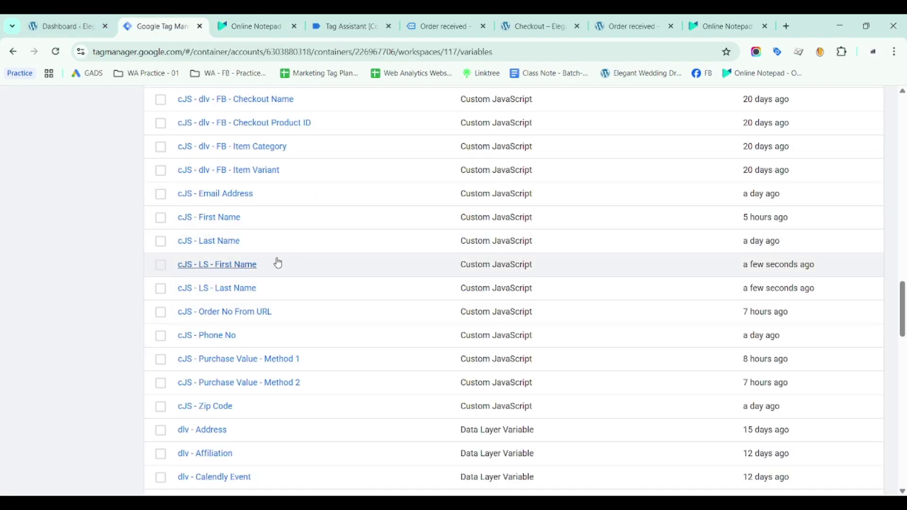
Make a copy of the cJS - LS - First Name variable and replace its returned expression with the cut company_name getItem line
left_click(227, 265)
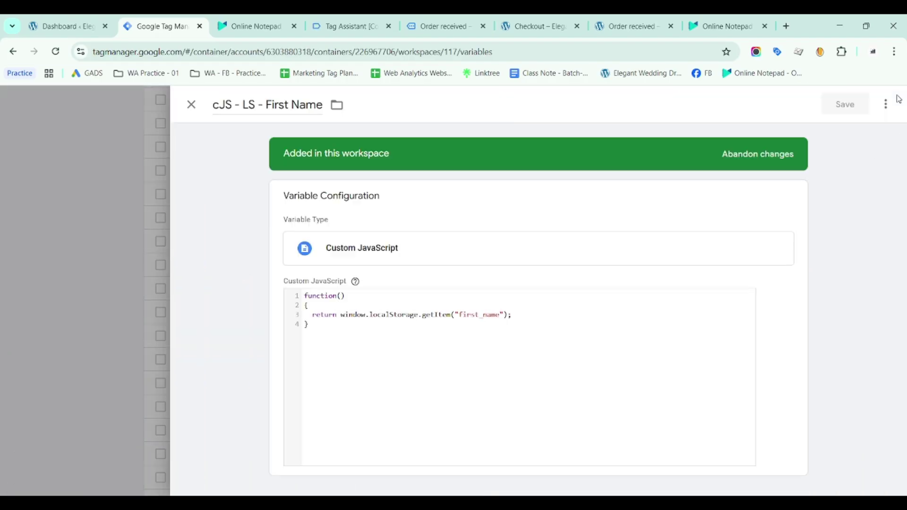
left_click(885, 104)
left_click(846, 132)
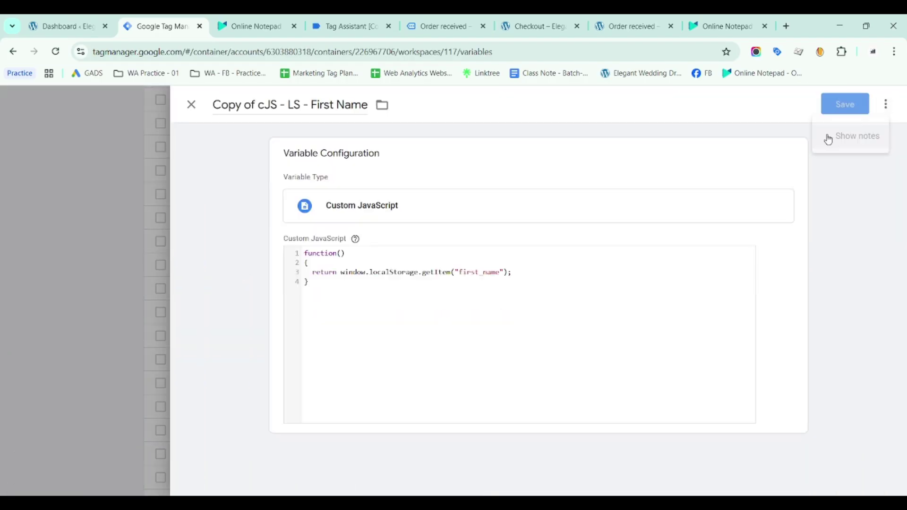
left_click(368, 277)
key("shift+End")
key("ctrl+v")
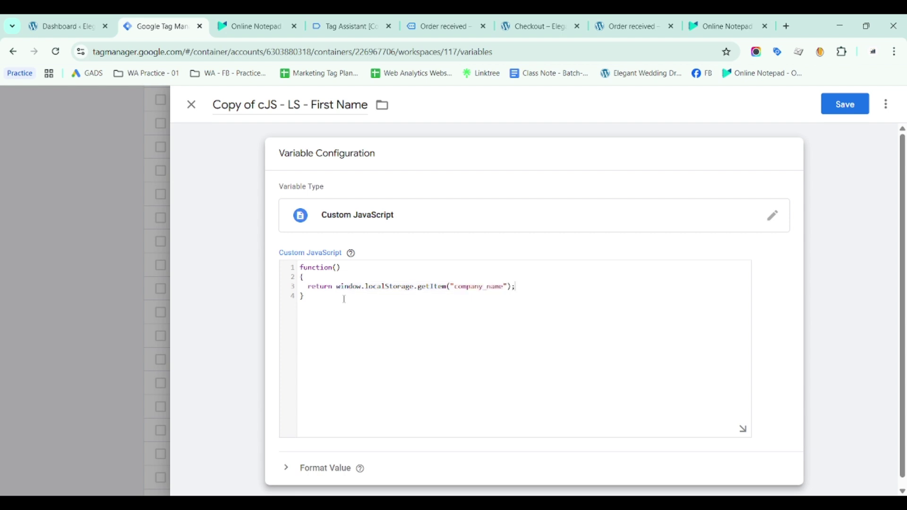
Rename the copied variable as "cJS - LS - Company" and save it
left_click(259, 105)
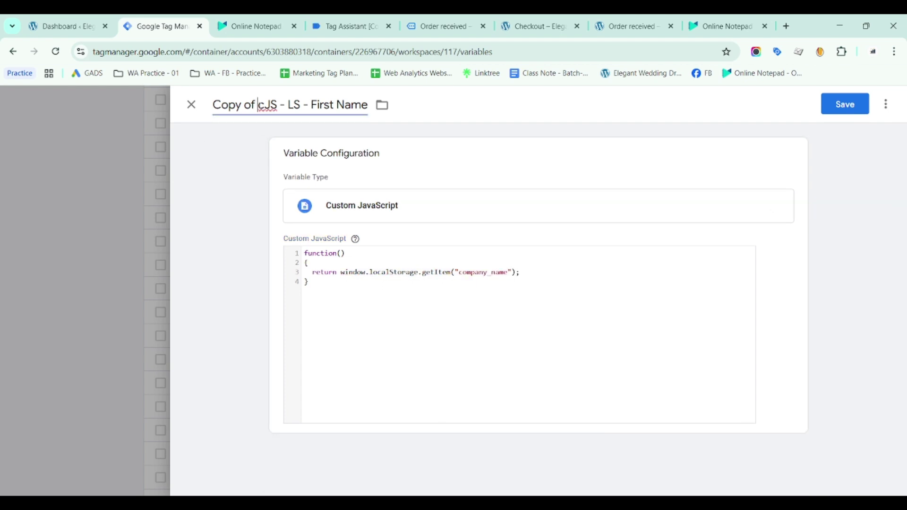
key("shift+Home")
key("BackSpace")
key("End")
key("ctrl+shift+Left")
key("ctrl+shift+Left")
type("Company")
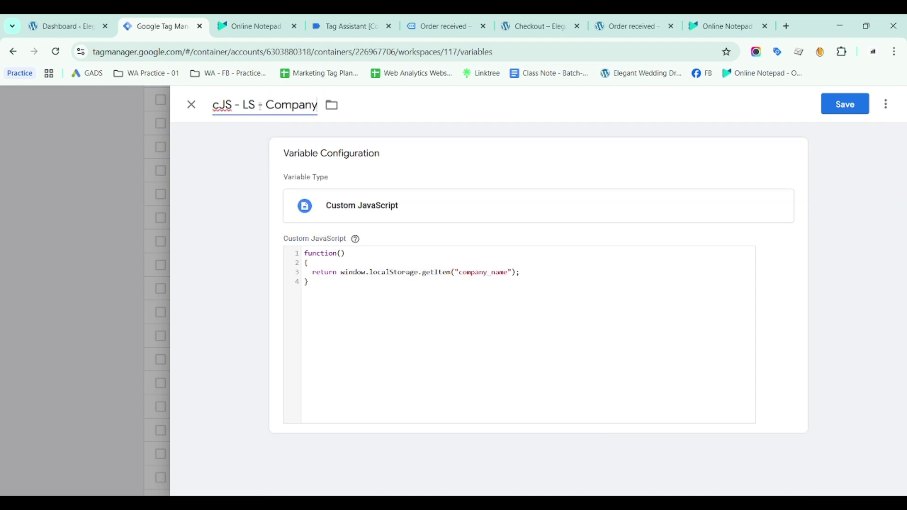
left_click(844, 104)
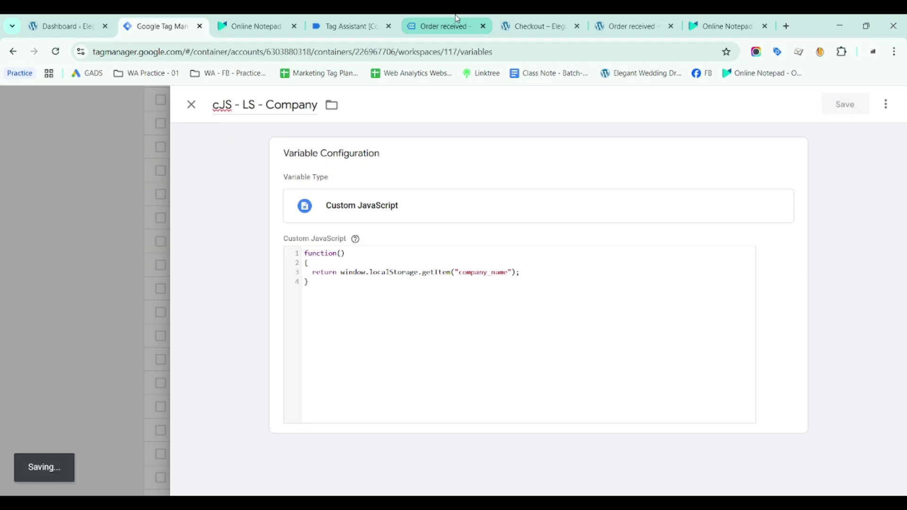
Cut the country getItem line from the untitled note in Online Notepad and return to Google Tag Manager
left_click(290, 19)
left_click_drag(84, 213, 274, 214)
key("ctrl+x")
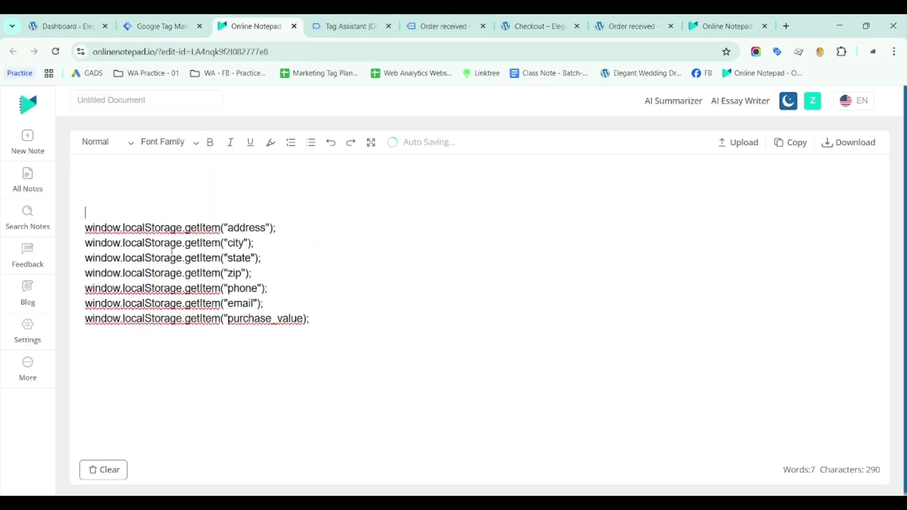
left_click(156, 26)
Make a copy of the cJS - LS - First Name variable and replace its returned expression with the cut country getItem line
left_click(304, 290)
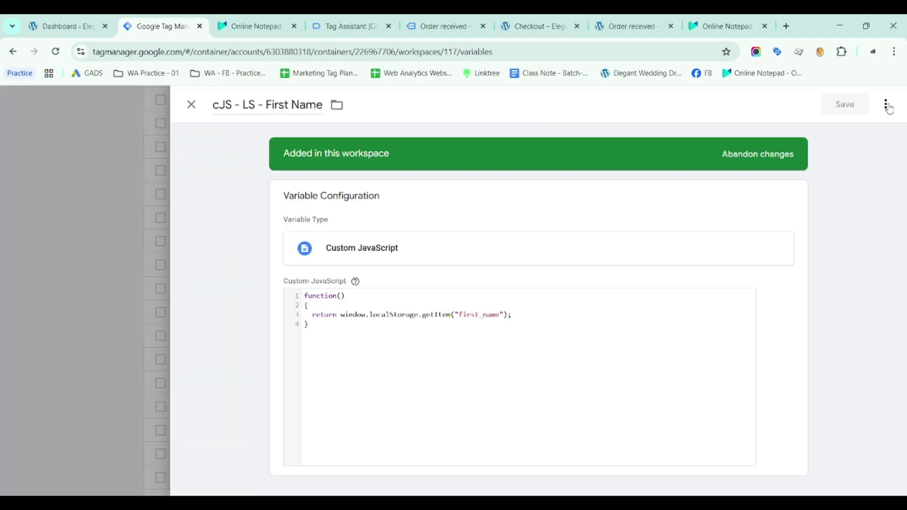
left_click(885, 104)
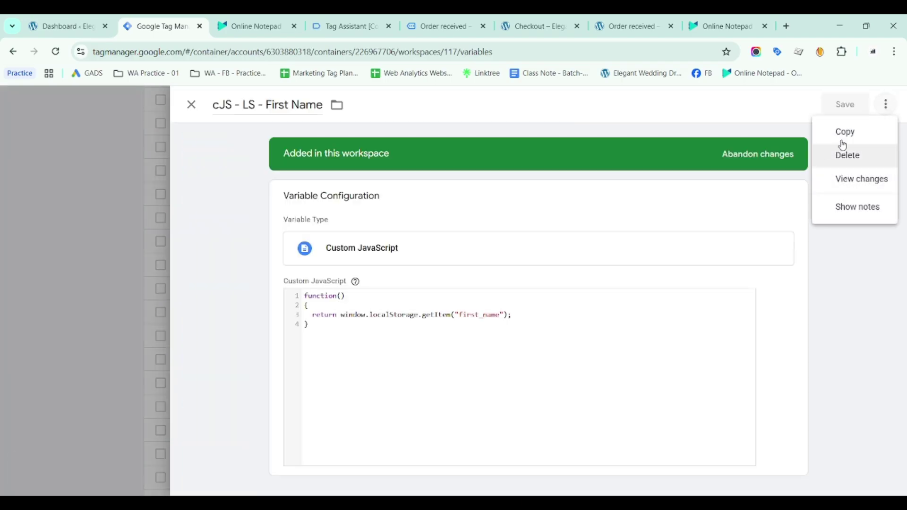
left_click(844, 129)
left_click(406, 303)
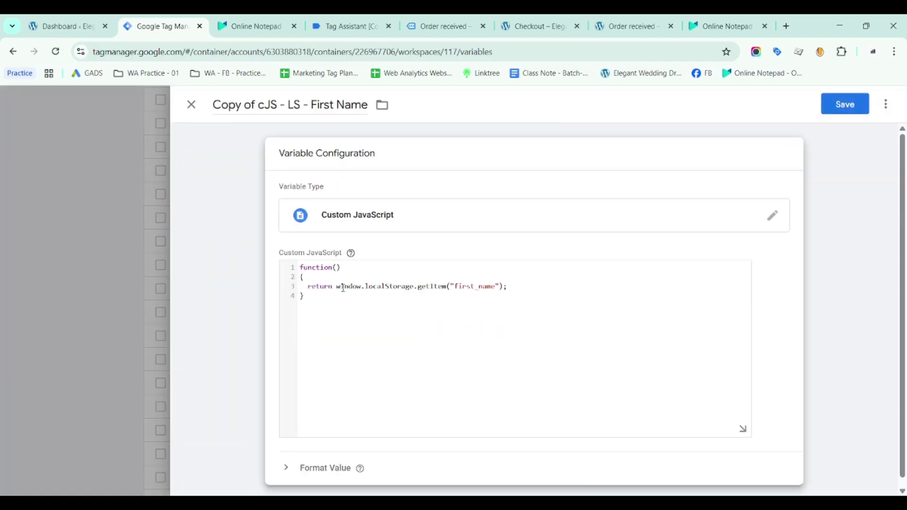
key("shift+End")
key("ctrl+v")
Rename the copied variable as "cJS - LS - Country" and save it
left_click(262, 107)
key("BackSpace")
key("BackSpace")
key("BackSpace")
key("BackSpace")
key("BackSpace")
key("BackSpace")
key("BackSpace")
key("BackSpace")
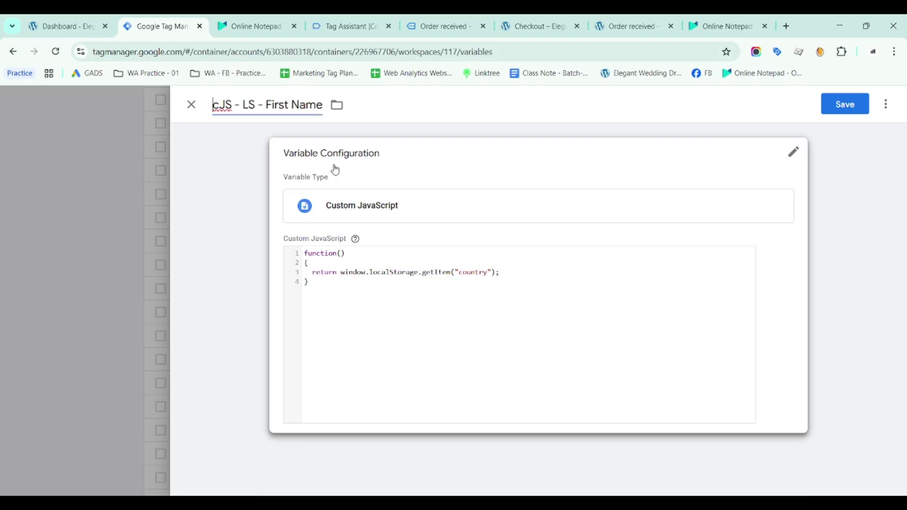
key("End")
key("ctrl+shift+Left")
key("ctrl+shift+Left")
type("Country")
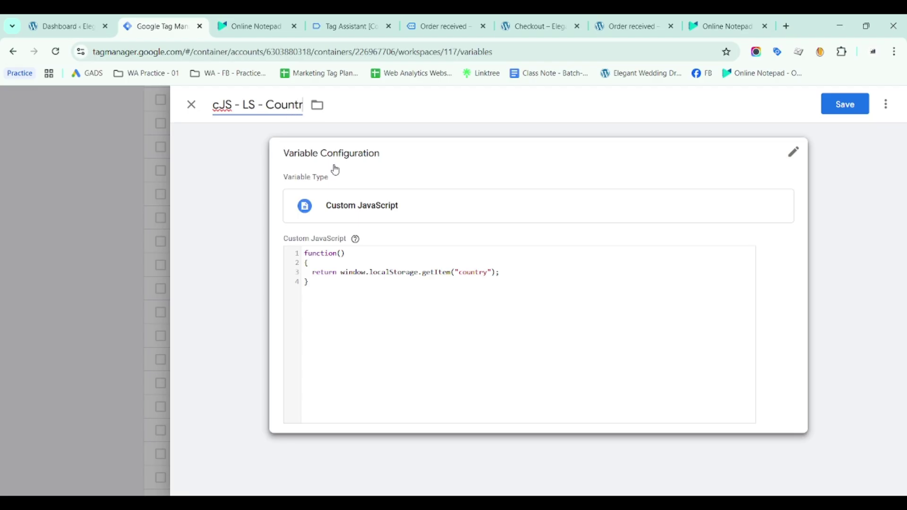
left_click(858, 106)
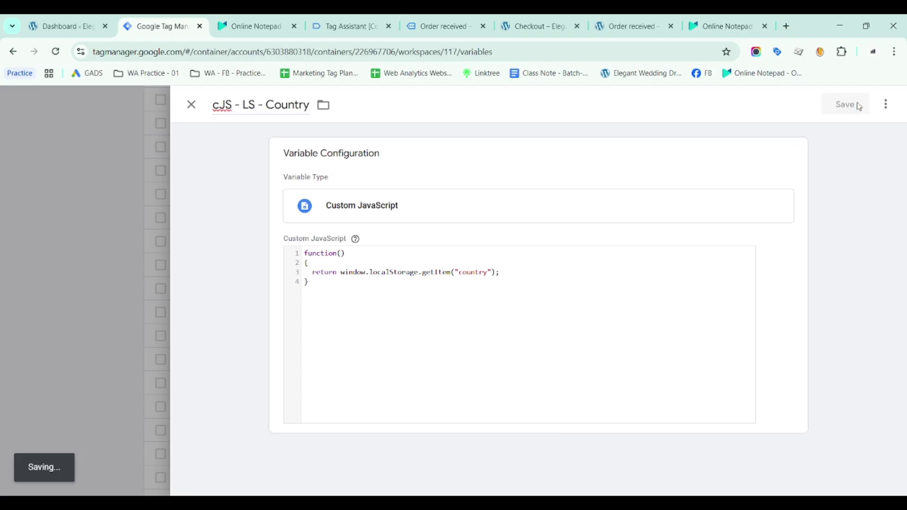
Cut the address getItem line from the untitled note in Online Notepad and return to the Tag Manager variables list
left_click(276, 22)
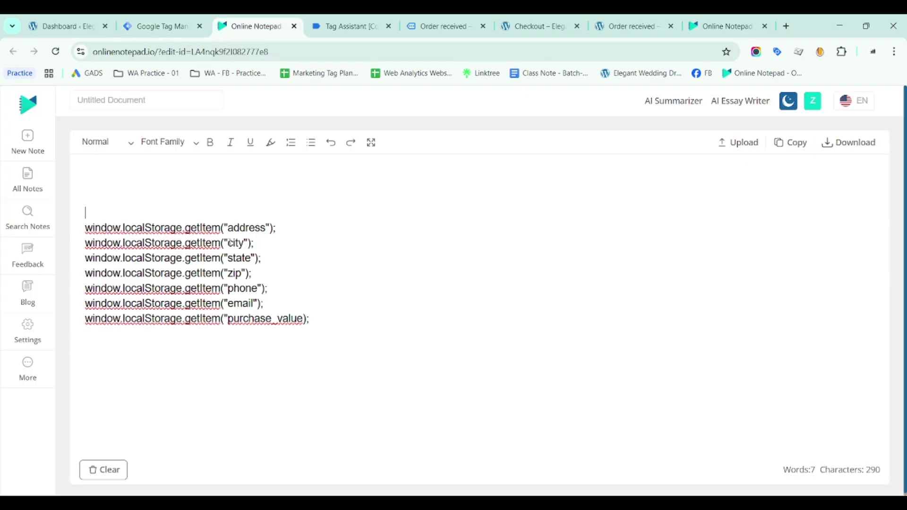
key("Down")
key("shift+End")
key("ctrl+x")
left_click(156, 26)
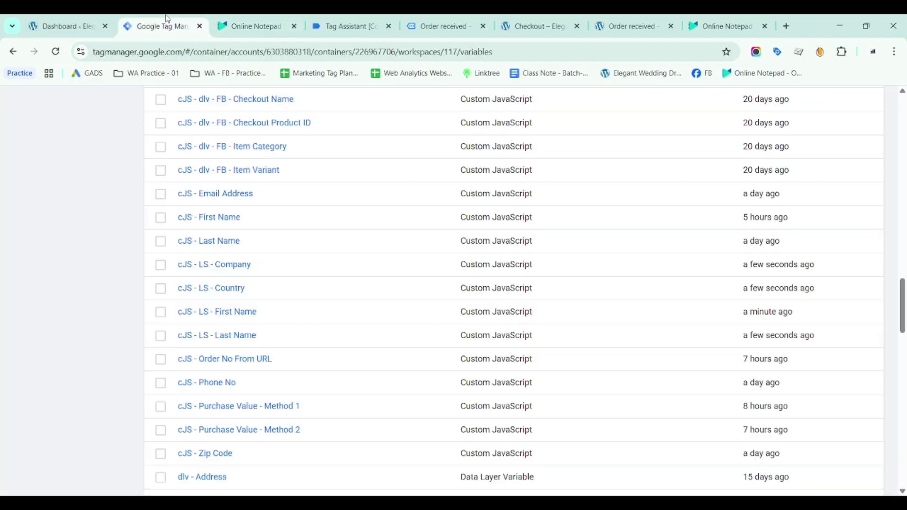
Make a copy of the cJS - LS - Company variable and rename it as "cJS - LS - Address"
left_click(286, 264)
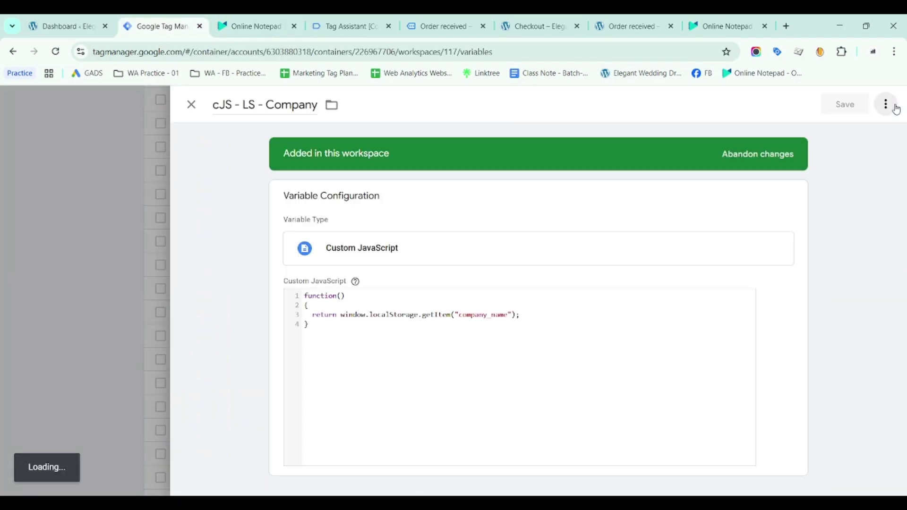
left_click(885, 104)
left_click(848, 133)
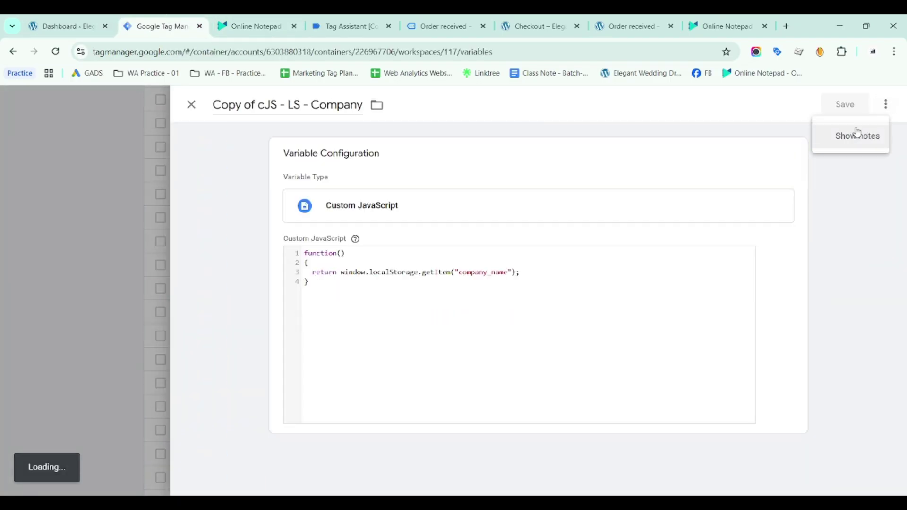
left_click(261, 105)
key("shift+Home")
key("BackSpace")
left_click_drag(319, 104, 265, 104)
type("A")
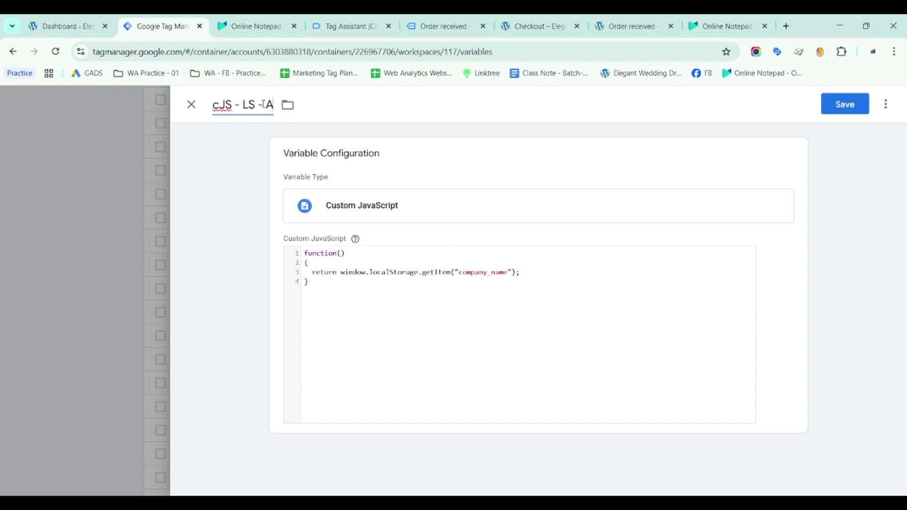
type("ddress")
Replace the returned expression with the cut address getItem line and save the variable
left_click(405, 283)
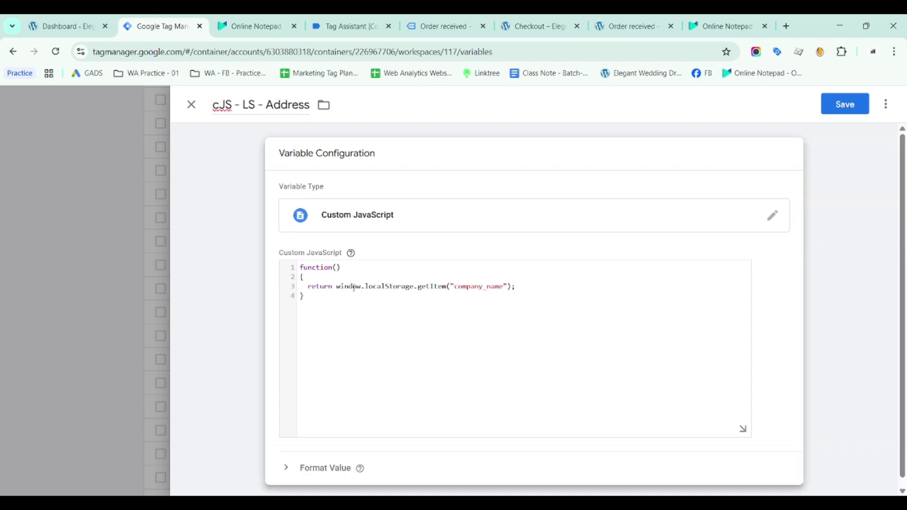
key("shift+End")
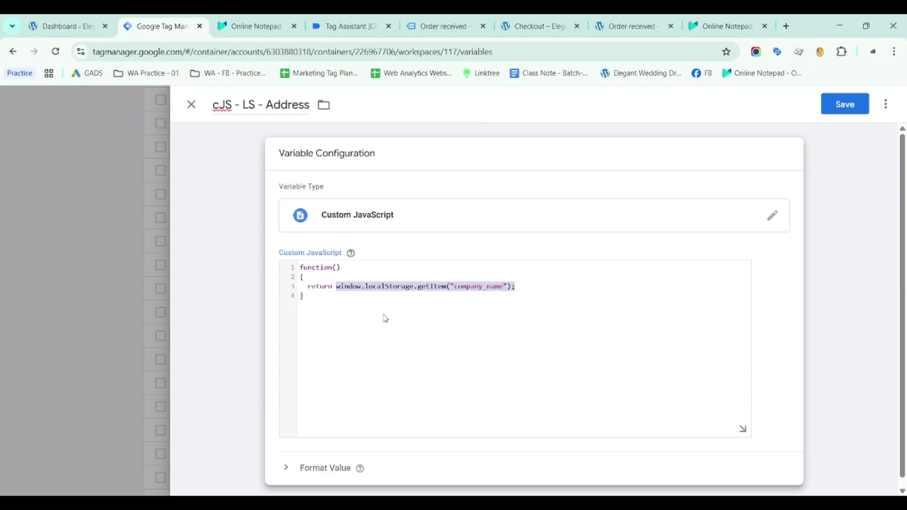
key("ctrl+v")
left_click(846, 104)
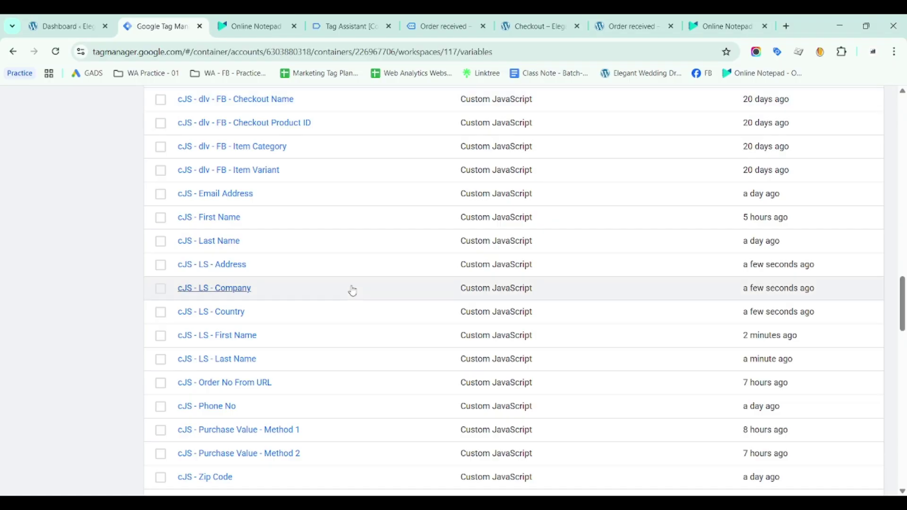
Open the cJS - LS - Company variable, then cut the city getItem line from the untitled note in Online Notepad and return to Tag Manager
left_click(350, 289)
left_click(251, 26)
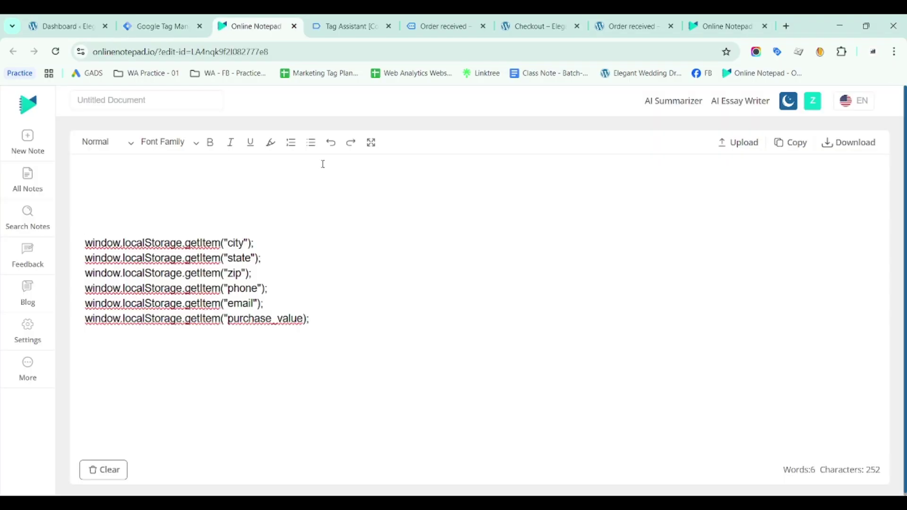
key("shift+End")
key("ctrl+x")
left_click(161, 26)
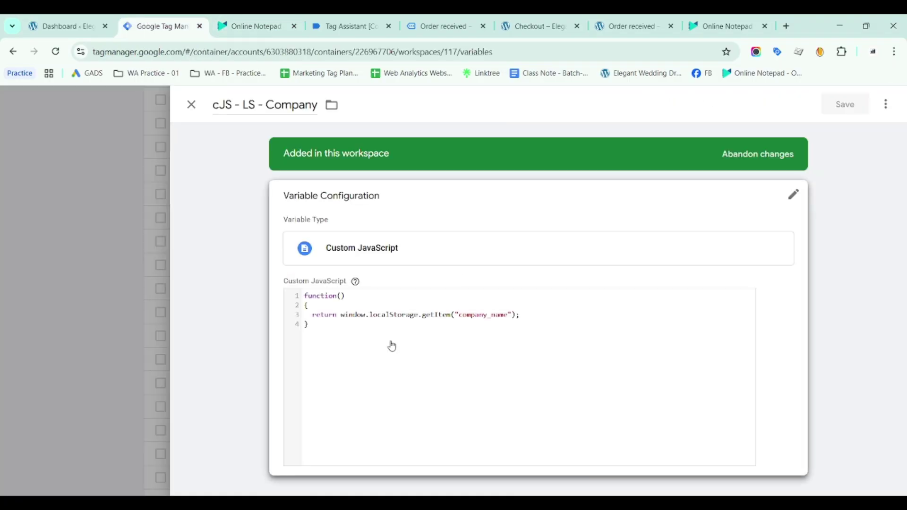
key("shift+End")
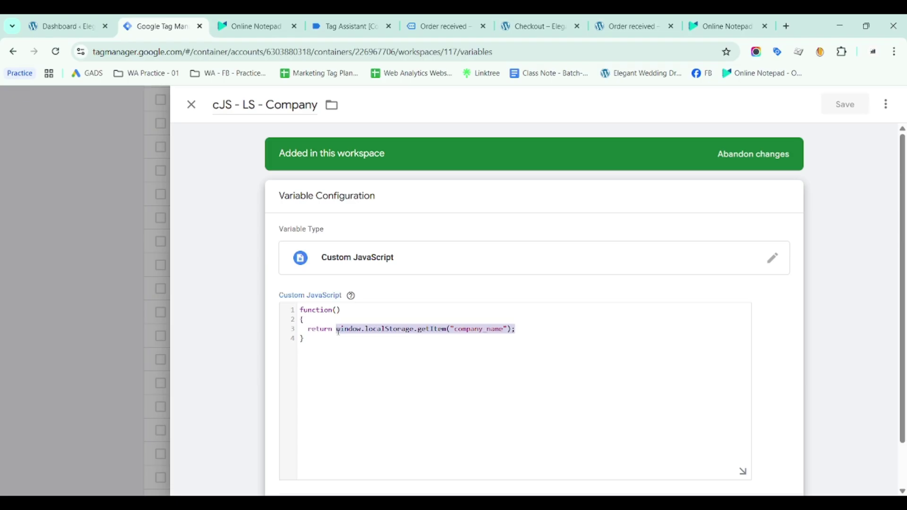
key("ctrl+v")
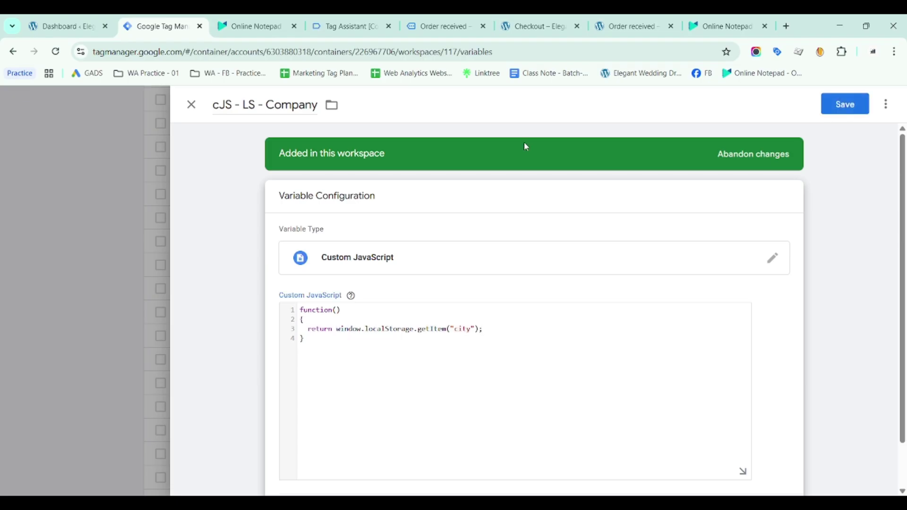
key("ctrl+z")
Make a copy of the cJS - LS - Company variable and replace its returned expression with the cut city getItem line
left_click(885, 104)
left_click(864, 134)
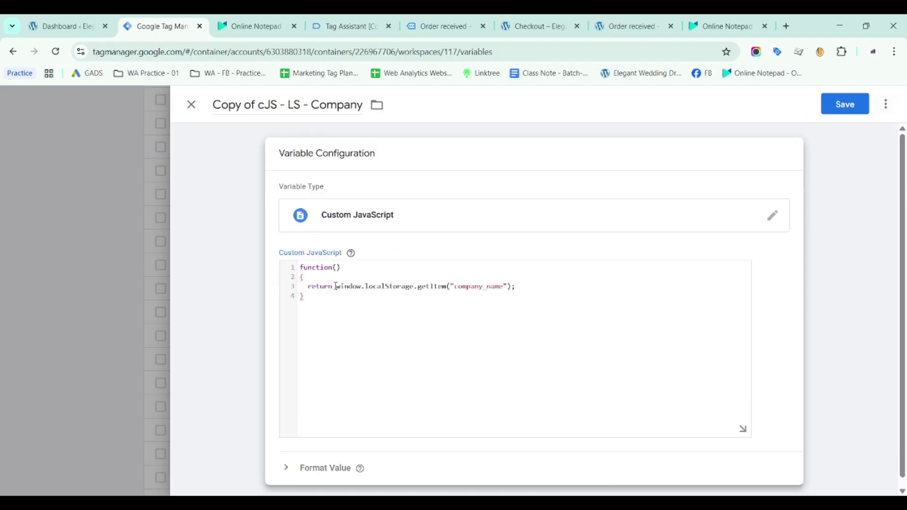
key("shift+End")
key("ctrl+v")
Rename the copied variable as "cJS - LS - City" and save it
left_click(259, 104)
key("BackSpace")
key("BackSpace")
key("BackSpace")
key("BackSpace")
key("BackSpace")
key("BackSpace")
key("BackSpace")
key("BackSpace")
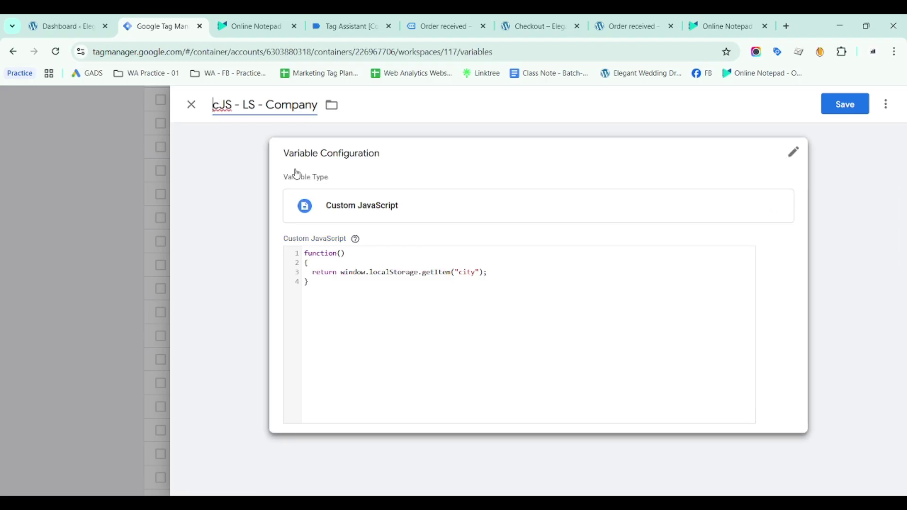
key("End")
key("ctrl+shift+Left")
type("City")
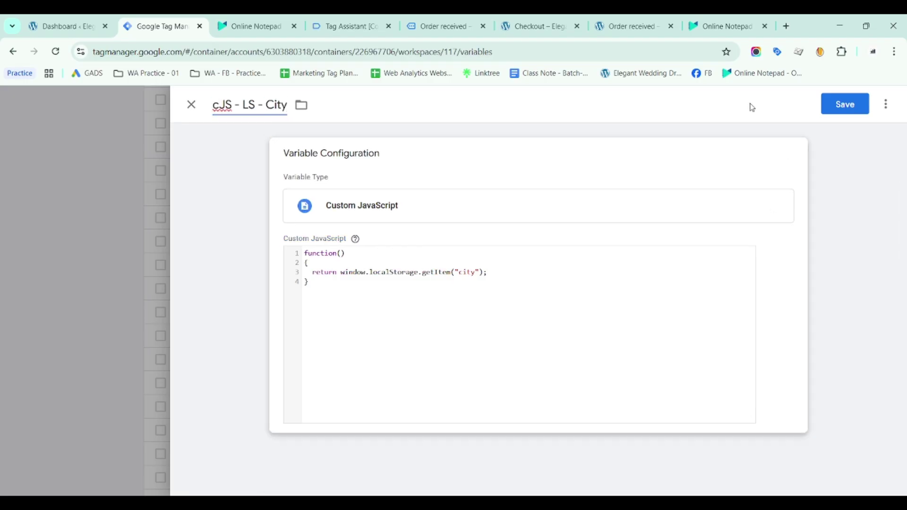
left_click(841, 105)
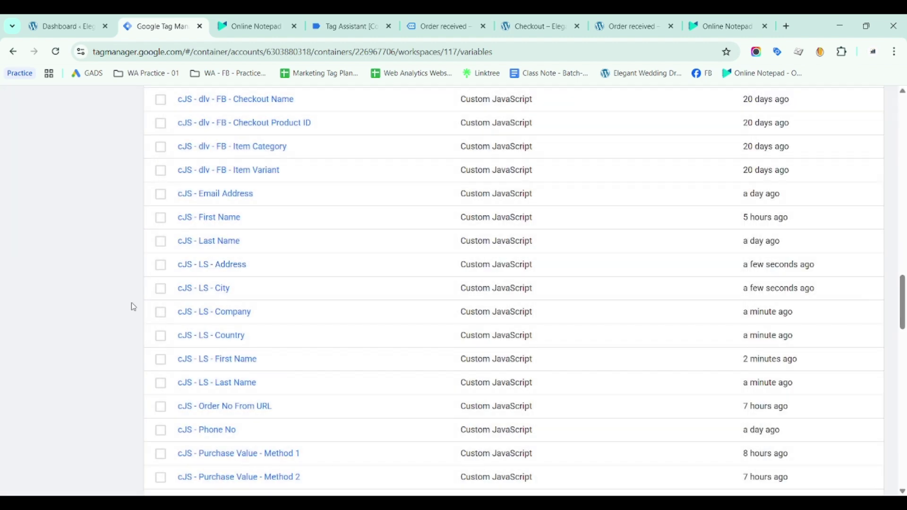
Make a copy of the cJS - LS - Address variable
left_click(191, 273)
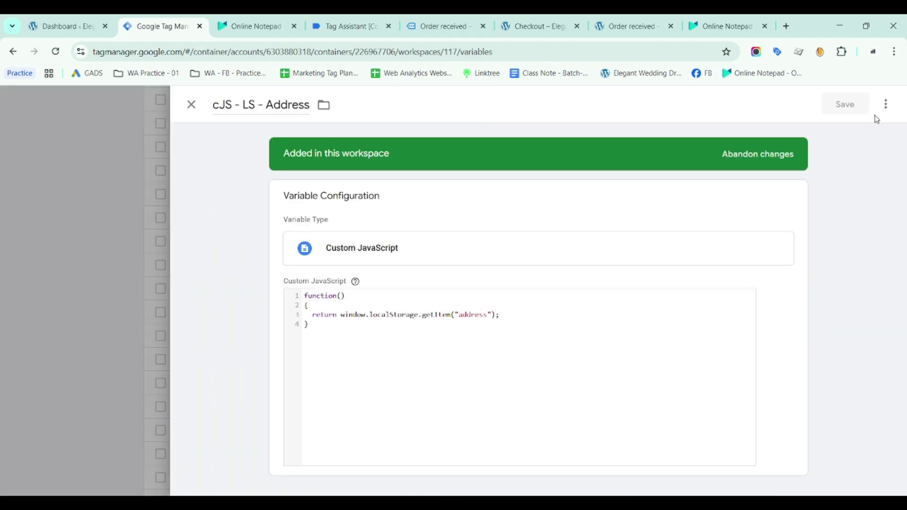
left_click(884, 104)
left_click(844, 129)
Cut the state getItem line from the Online Notepad note and paste it over the returned expression in the copied Tag Manager variable
left_click(255, 19)
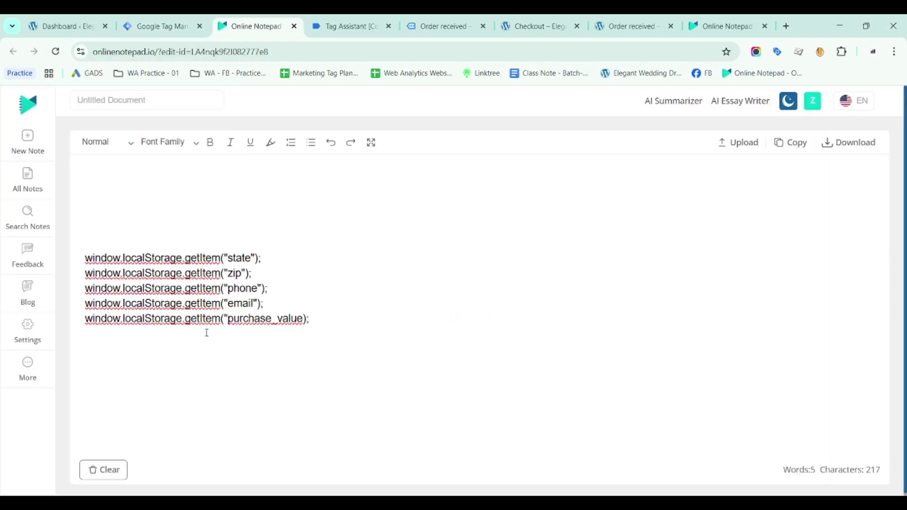
key("shift+End")
key("ctrl+x")
key("ctrl+shift+Tab")
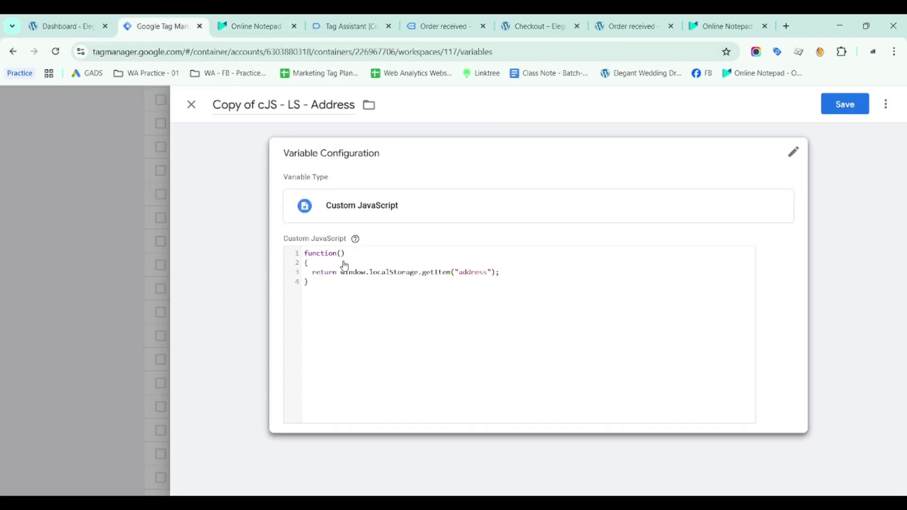
left_click(345, 265)
key("shift+End")
key("ctrl+v")
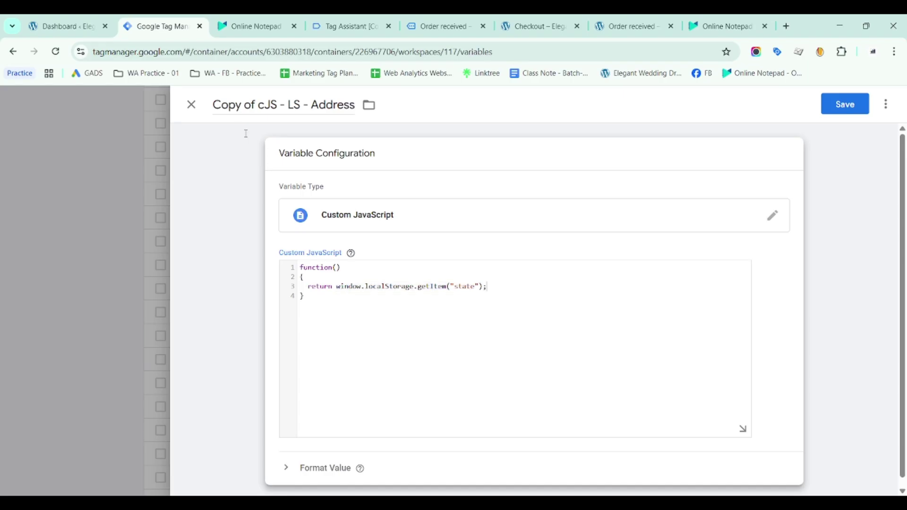
Rename the copied variable as "cJS - LS - State"
left_click(258, 104)
key("shift+Home")
key("BackSpace")
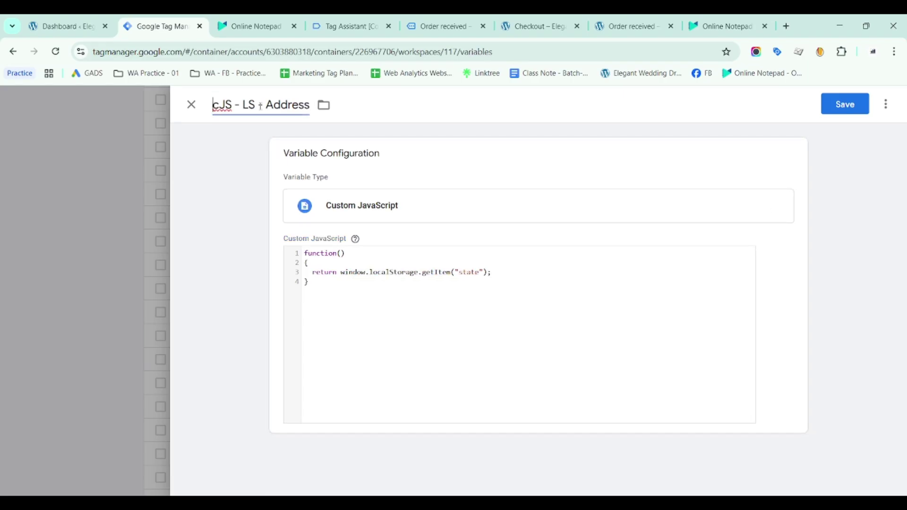
left_click_drag(310, 105, 260, 105)
type("State")
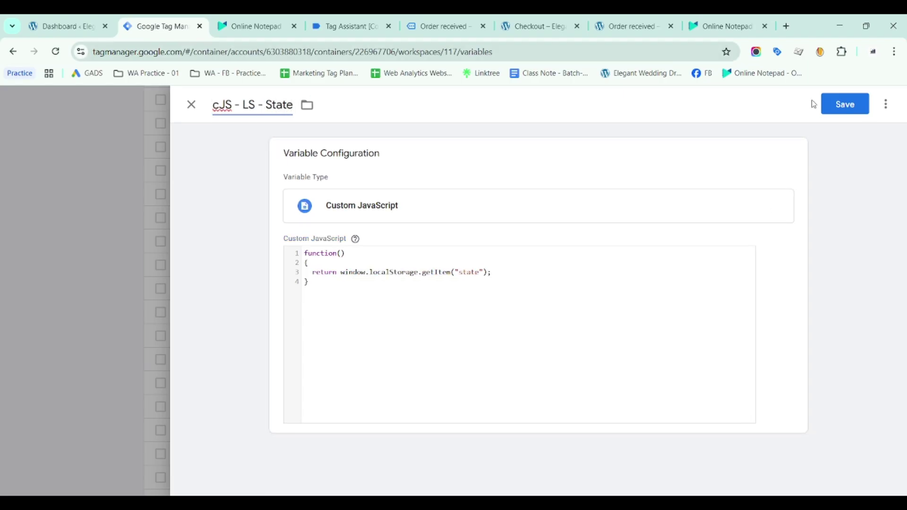
Save the cJS - LS - State variable, and cut the zip getItem line from the Online Notepad note
left_click(857, 109)
left_click(250, 26)
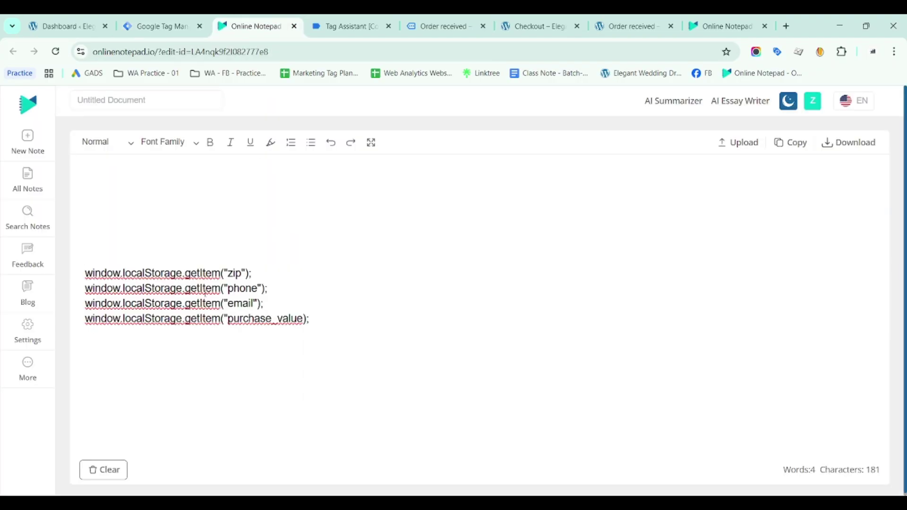
key("shift+End")
key("ctrl+x")
left_click(156, 26)
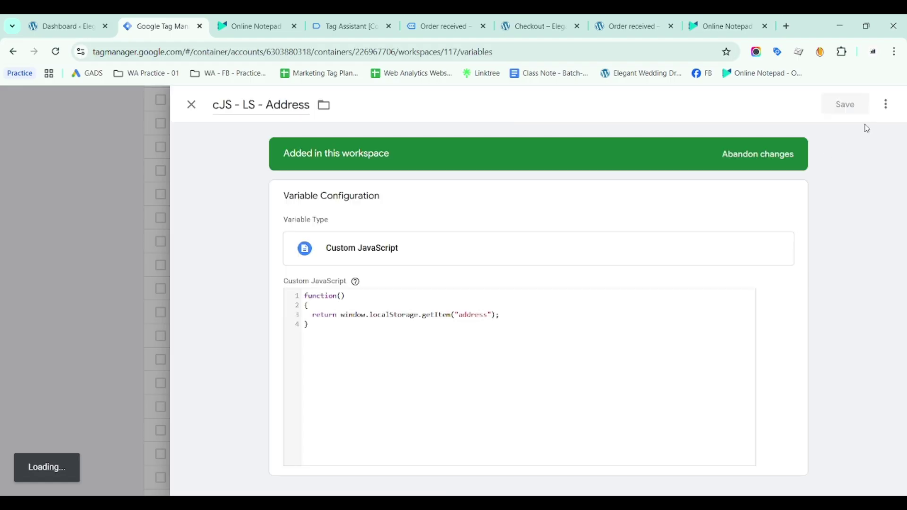
Copy the cJS - LS - Address variable in Tag Manager and paste the zip getItem line over its returned expression
left_click(886, 104)
left_click(872, 128)
left_click(427, 276)
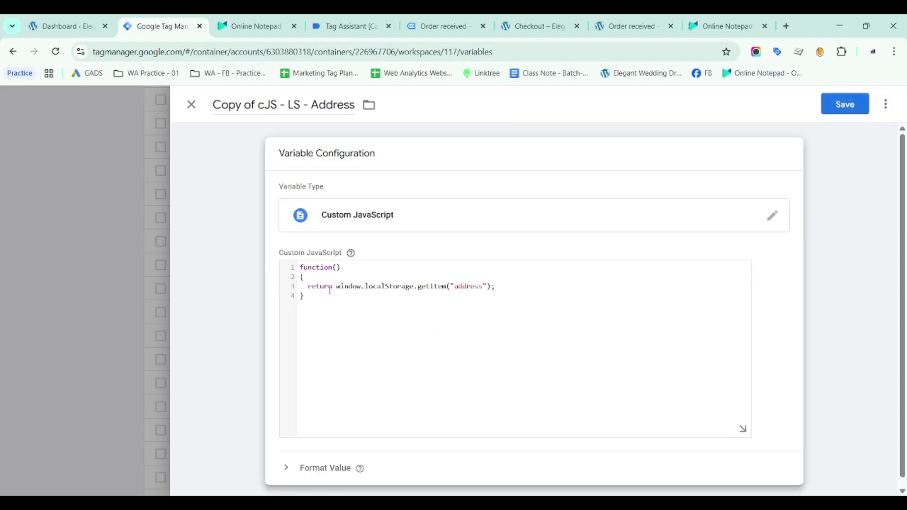
key("ctrl+v")
Rename the copied variable as "cJS - LS - Zip" and save it
left_click(258, 105)
key("shift+Home")
key("BackSpace")
key("End")
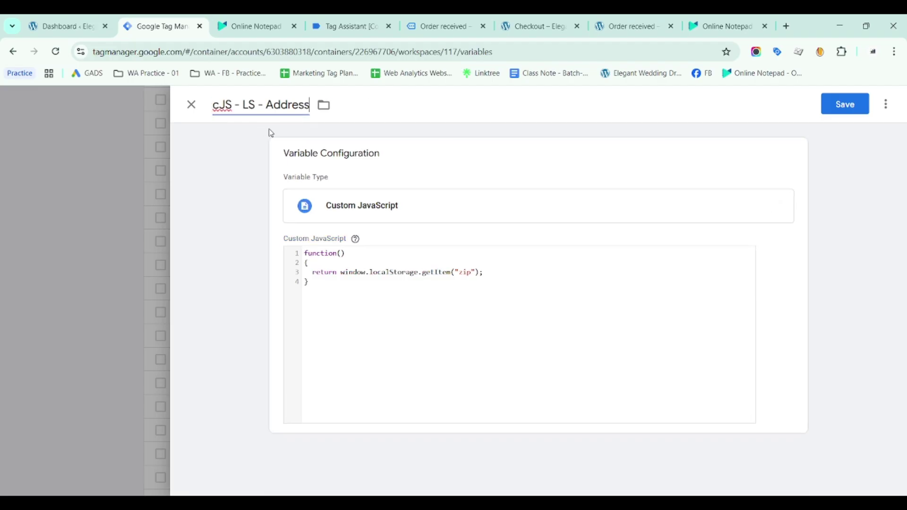
key("ctrl+shift+Left")
type("Zip")
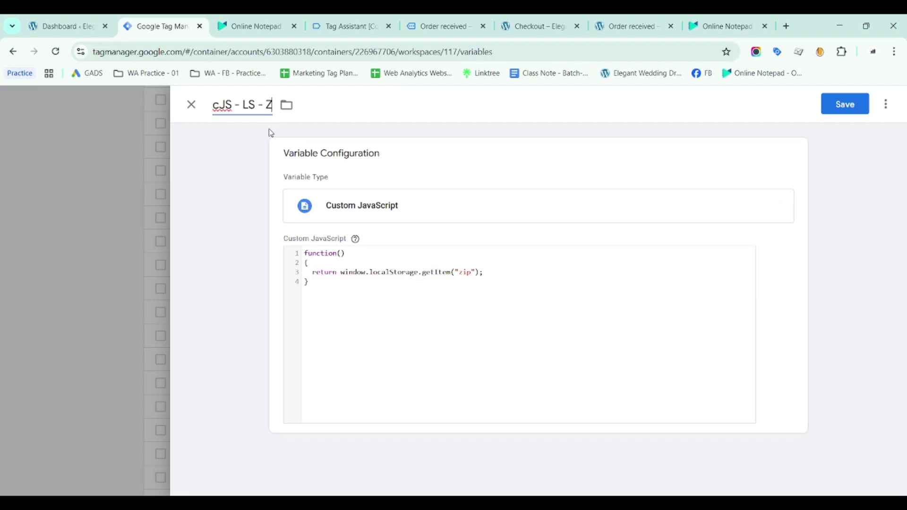
left_click(854, 110)
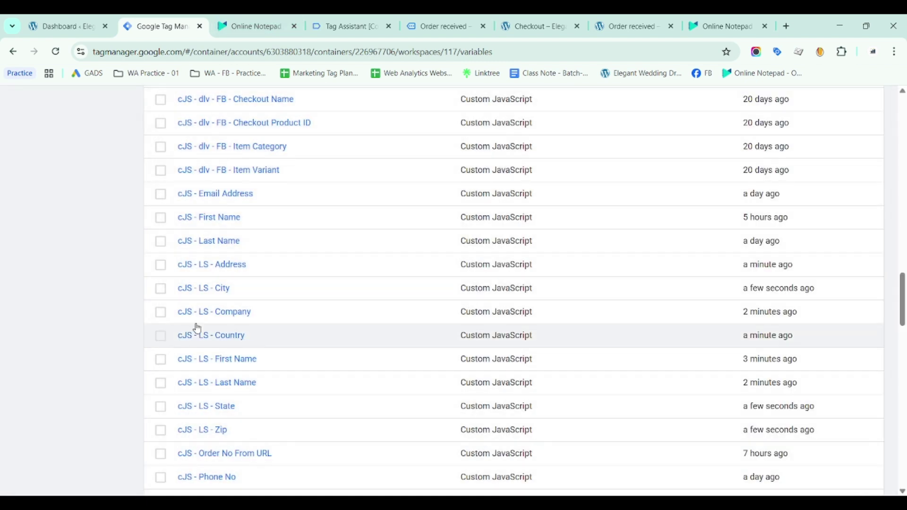
Make a copy of the cJS - LS - City variable
left_click(237, 287)
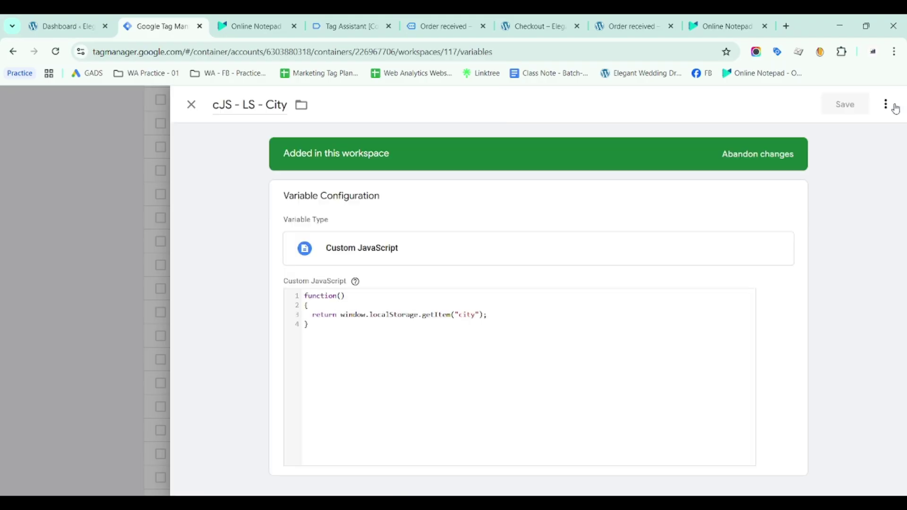
left_click(886, 105)
left_click(857, 128)
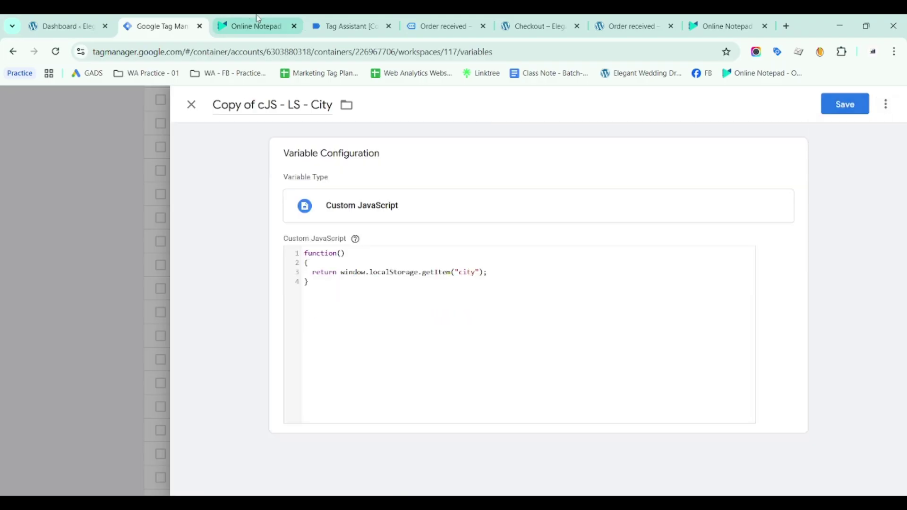
Cut the phone getItem line from the Online Notepad note and paste it over the returned expression in the copied Tag Manager variable
left_click(260, 19)
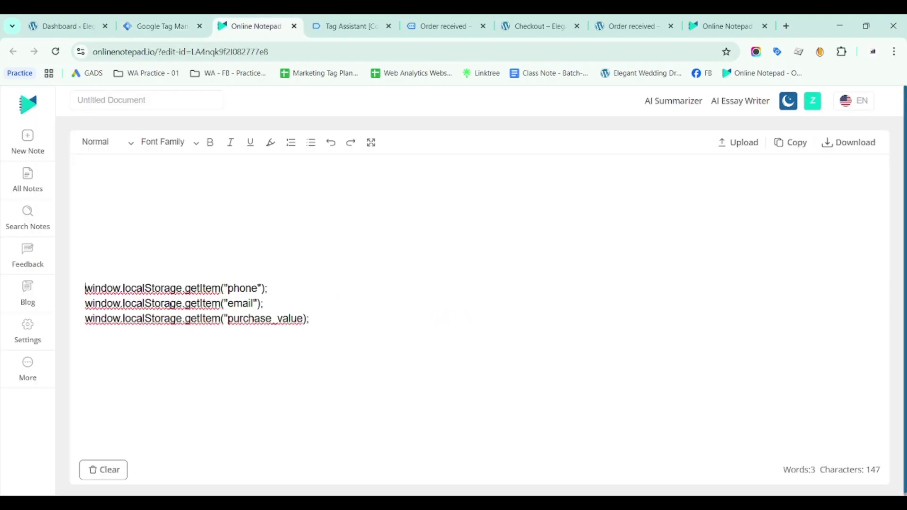
key("shift+End")
key("ctrl+x")
left_click(160, 26)
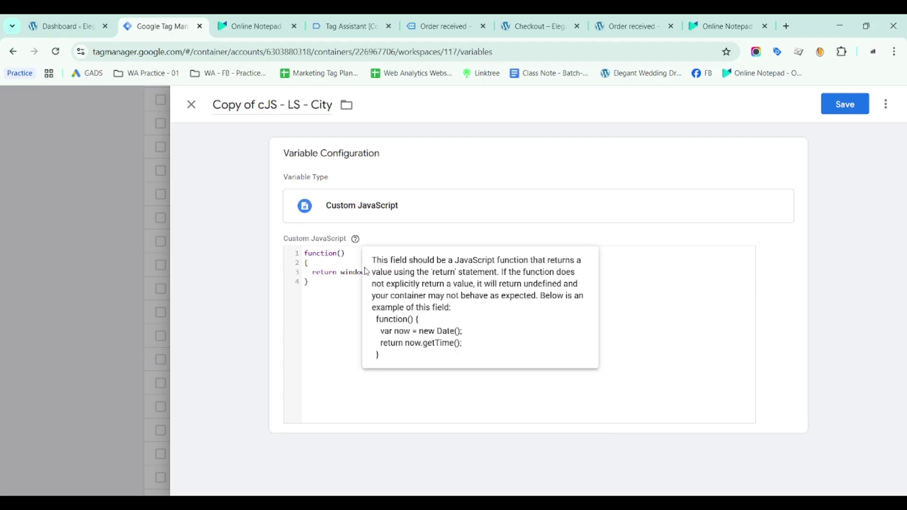
key("shift+End")
key("ctrl+v")
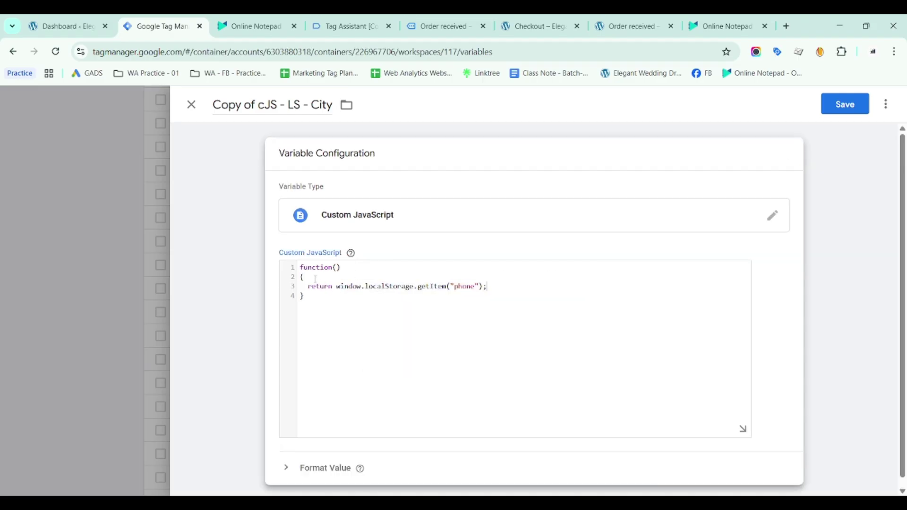
Rename the copied variable as "cJS - LS - Phone NO" and save it
left_click(259, 107)
key("shift+Home")
key("BackSpace")
key("End")
key("ctrl+shift+Left")
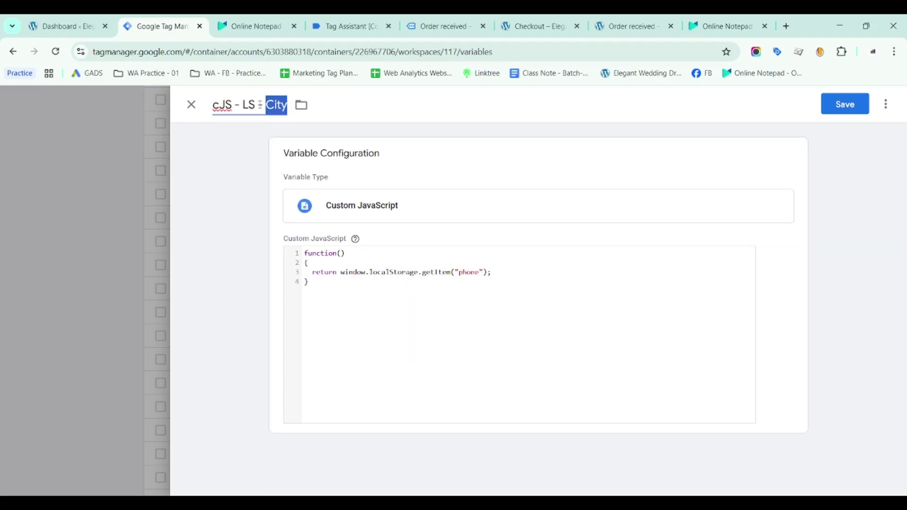
type("Phone NO")
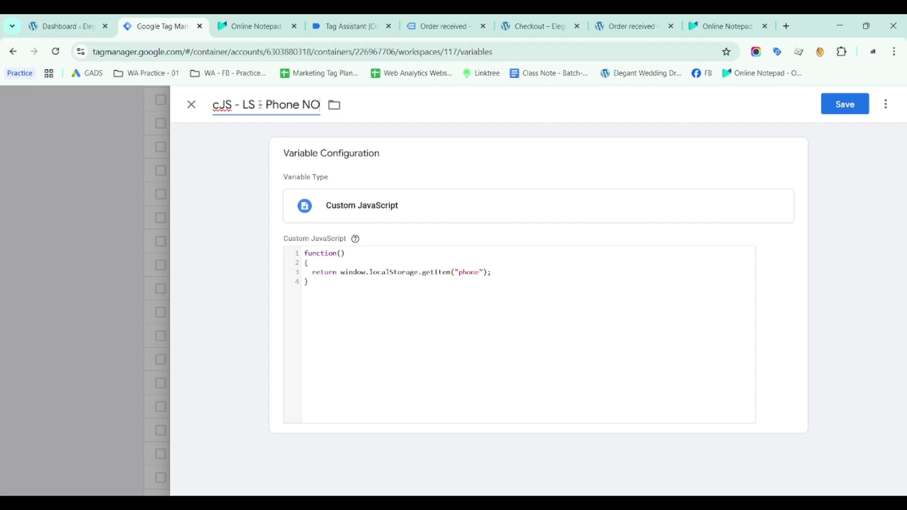
left_click(844, 104)
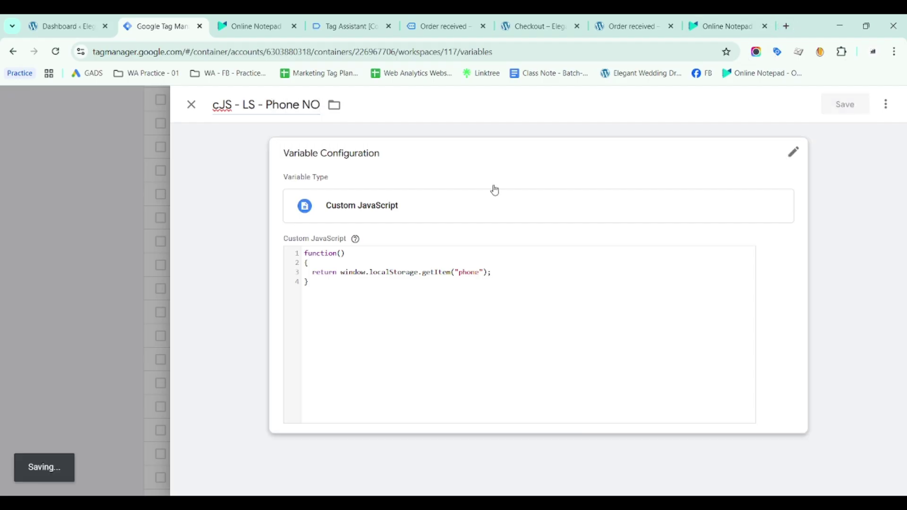
Cut the email getItem line from the Online Notepad note and return to Tag Manager
left_click(254, 26)
key("shift+End")
key("Delete")
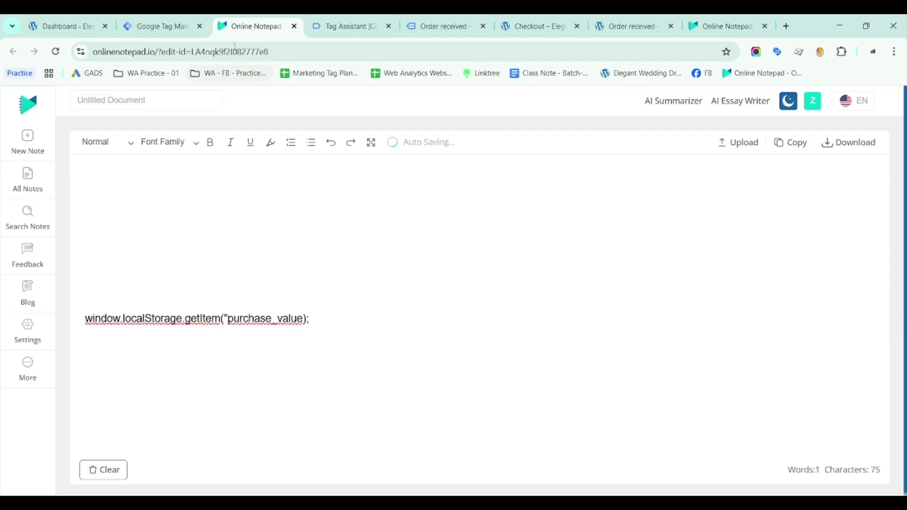
left_click(161, 26)
Copy the cJS - LS - Address variable and paste the email getItem line over its returned expression
left_click(289, 268)
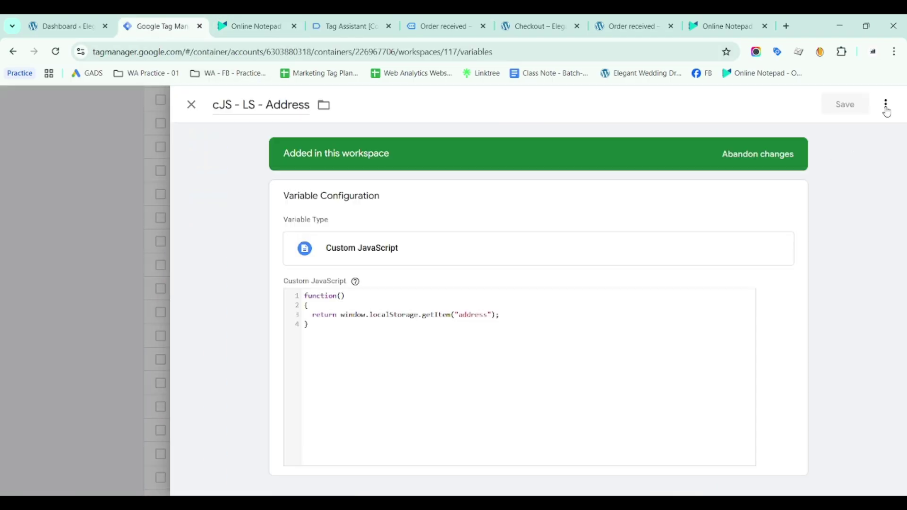
left_click(886, 104)
left_click(865, 130)
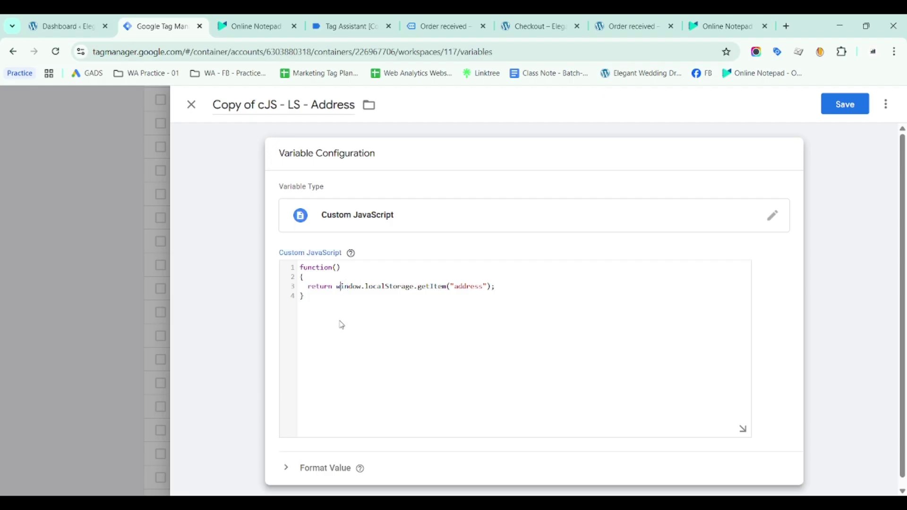
key("shift+End")
key("ctrl+v")
Rename the copied variable as "cJS - LS - Email" and save it
left_click(302, 104)
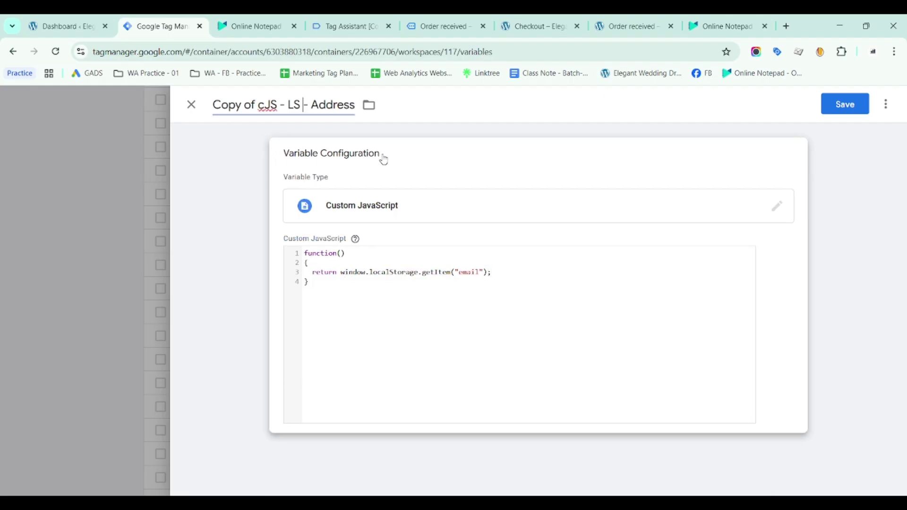
key("Home")
key("ctrl+shift+Right")
key("ctrl+shift+Right")
key("BackSpace")
key("End")
key("ctrl+shift+Left")
type("Email")
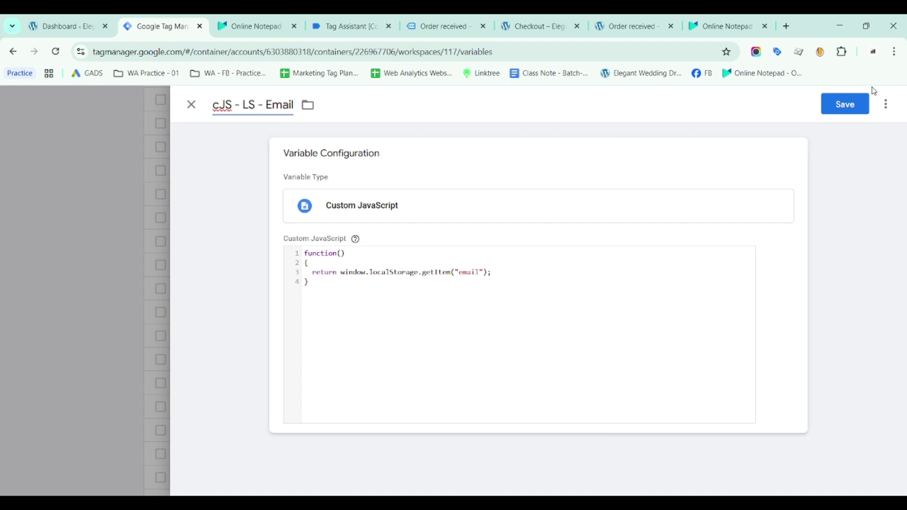
left_click(849, 106)
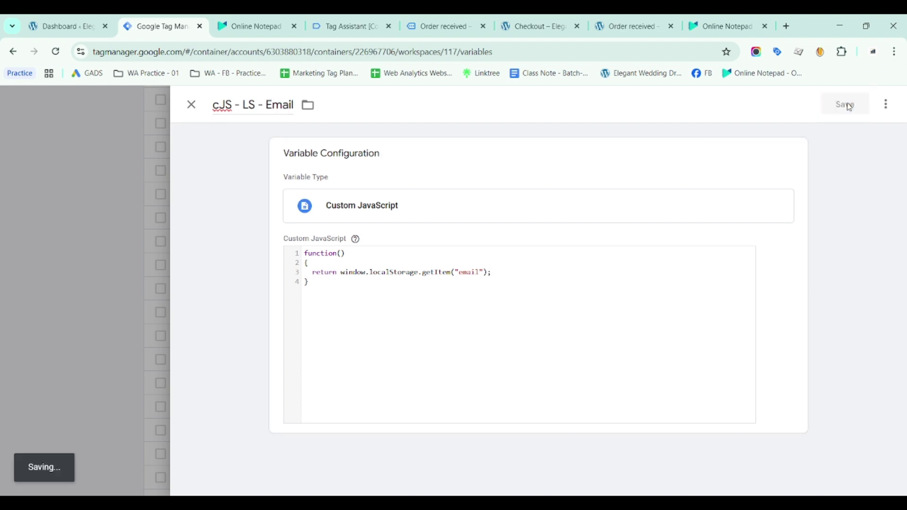
Cut the purchase_value getItem line from the Online Notepad note and return to Tag Manager
left_click(253, 26)
key("ctrl+a")
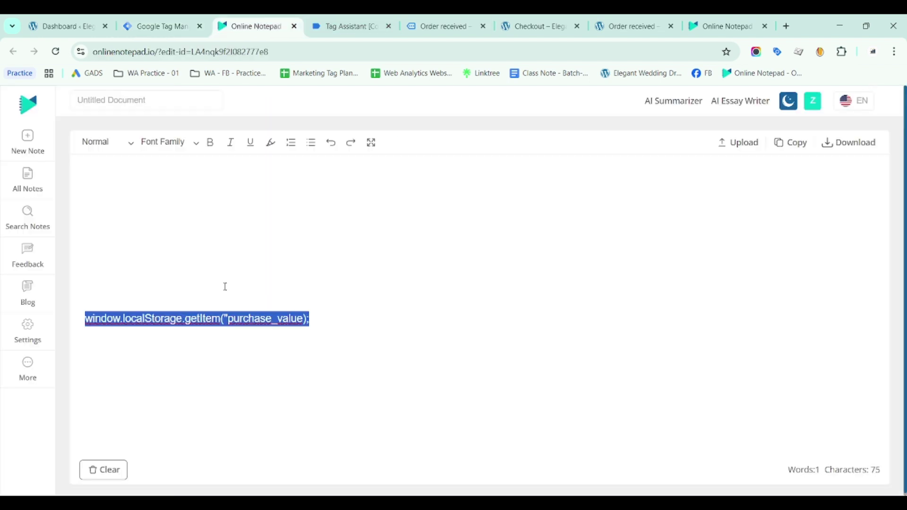
key("ctrl+x")
left_click(161, 26)
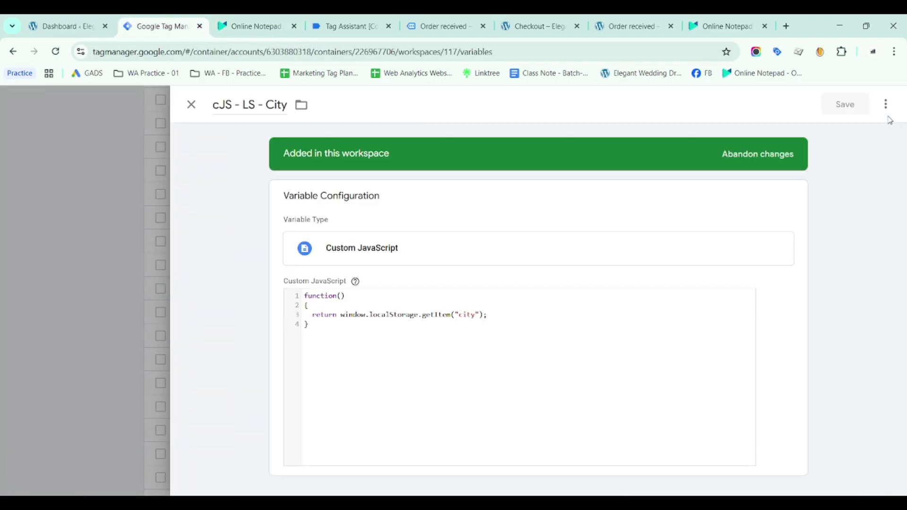
Copy the cJS - LS - City variable and paste the purchase_value getItem line over its returned expression
left_click(886, 104)
left_click(846, 130)
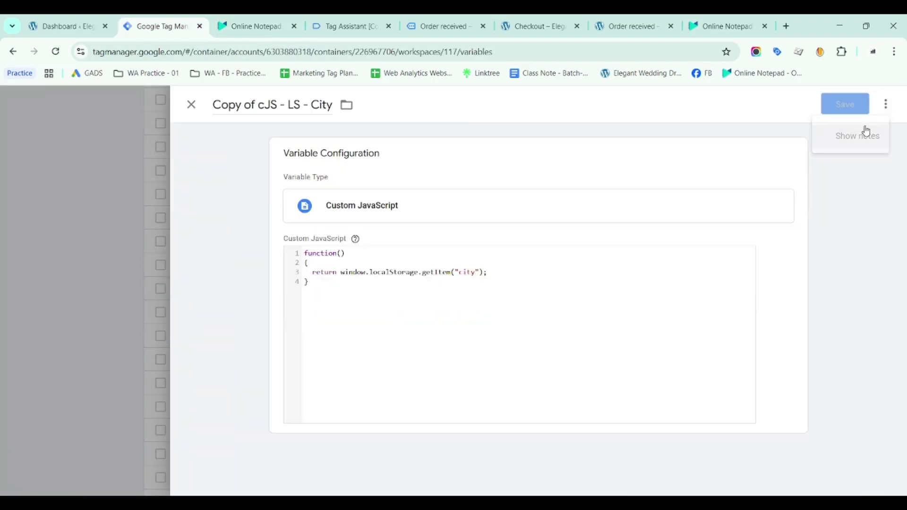
left_click(378, 277)
key("shift+End")
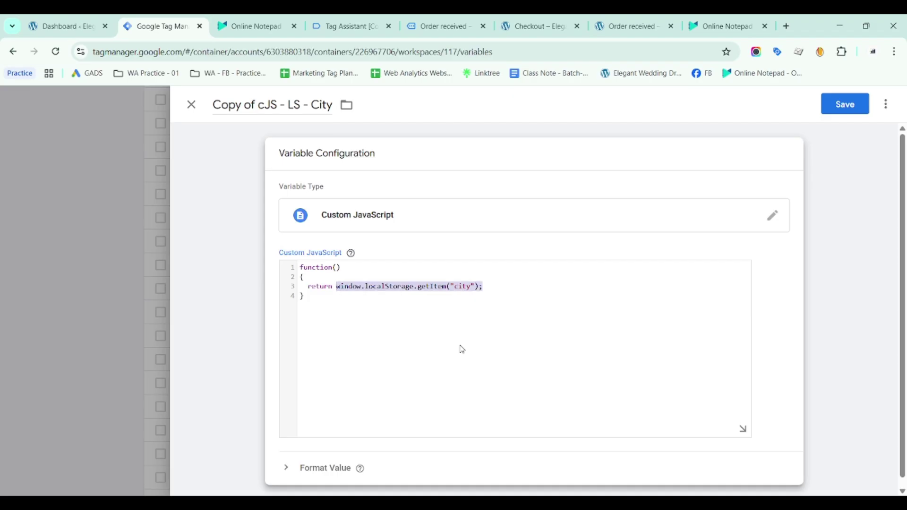
key("ctrl+v")
Rename the copied variable as "cJS - LS - Purchase Value" and save it
left_click(265, 110)
key("shift+Home")
key("BackSpace")
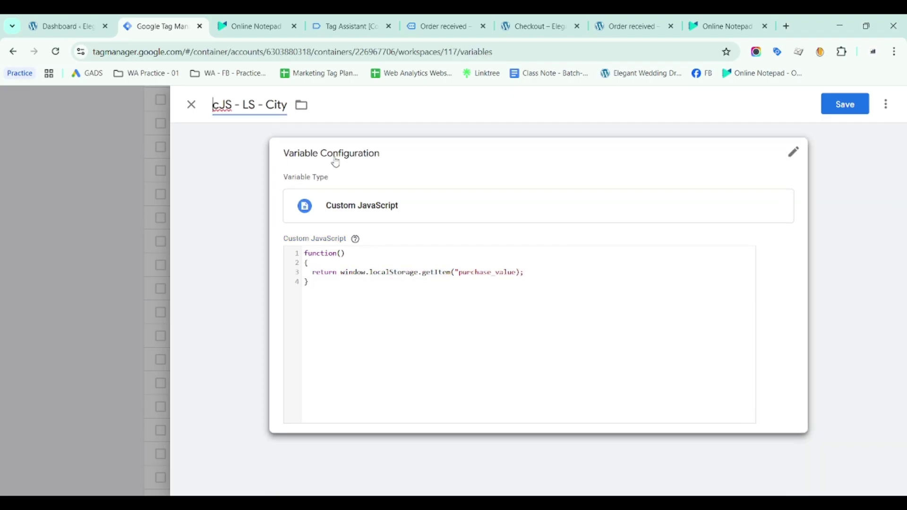
key("End")
key("ctrl+shift+Left")
type("Purchase")
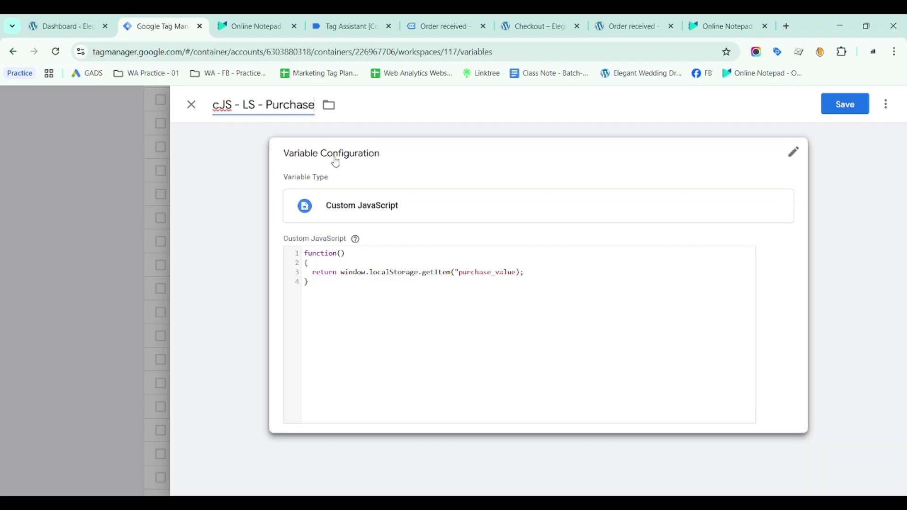
type(" Value")
left_click(840, 112)
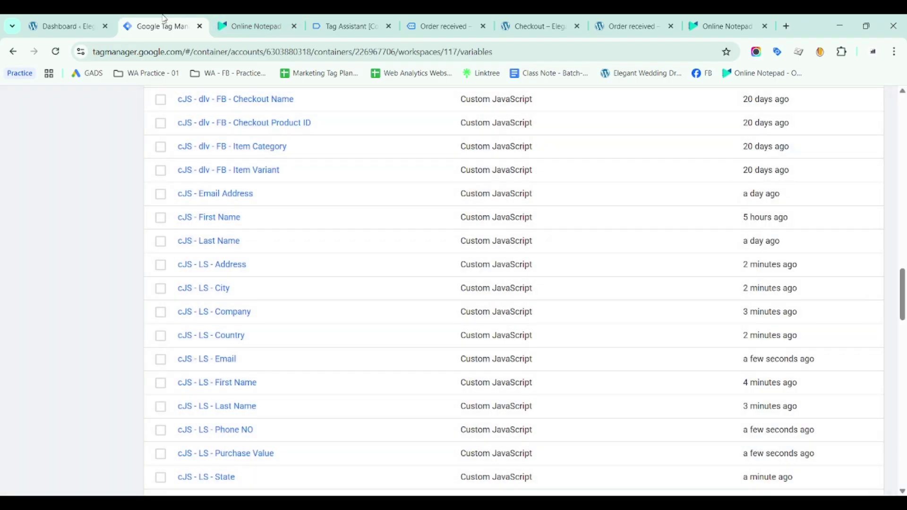
Try to preview the container, and dismiss the Validate Container dialog
scroll(287, 374, "up", 20)
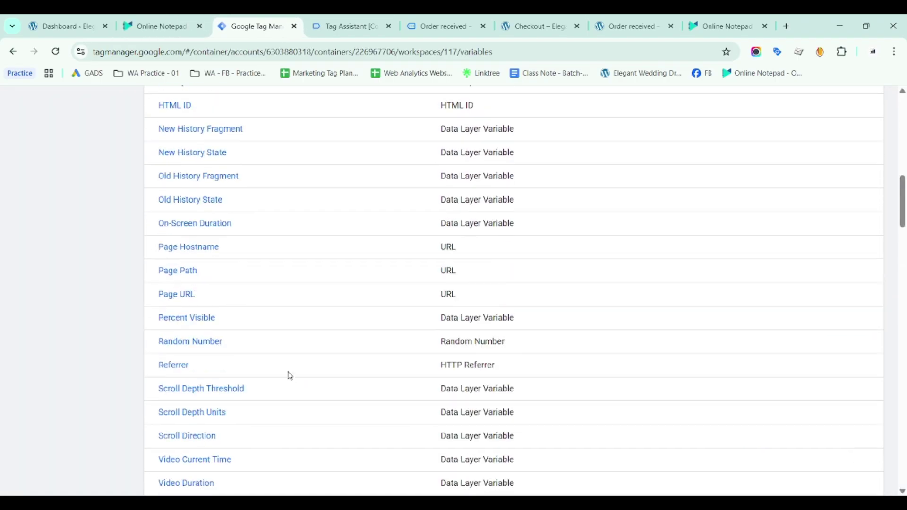
left_click(798, 140)
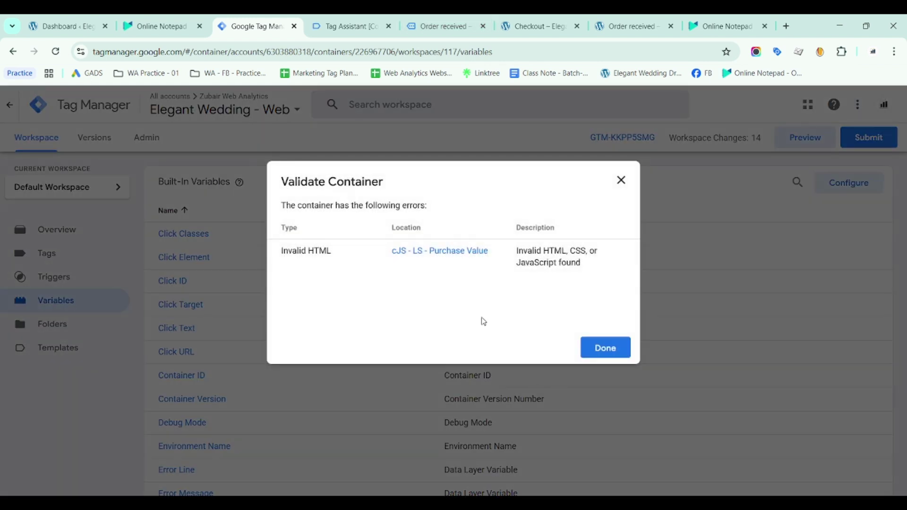
left_click(622, 181)
Add the missing closing quotation mark after purchase_value in the cJS - LS - Purchase Value variable's getItem call and save it
scroll(435, 348, "down", 20)
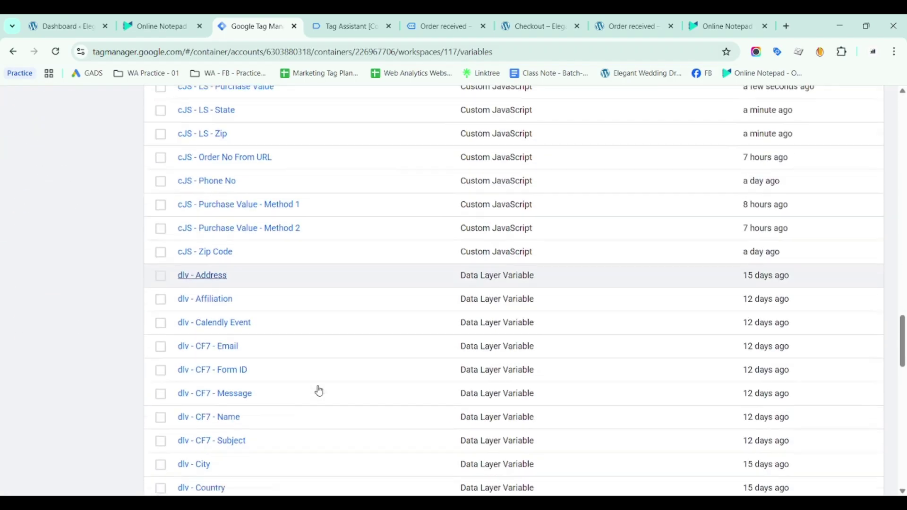
scroll(319, 389, "down", 10)
scroll(320, 390, "down", 6)
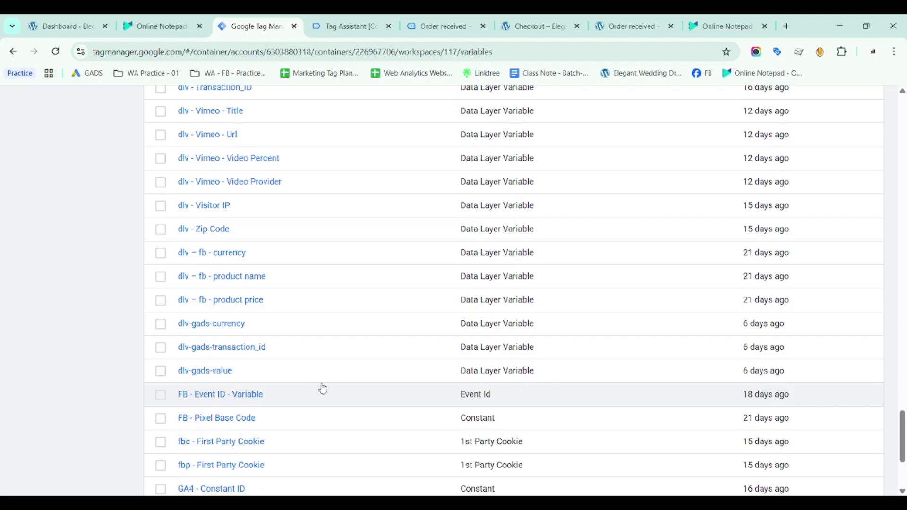
scroll(318, 387, "down", 4)
scroll(321, 388, "up", 15)
scroll(324, 382, "down", 3)
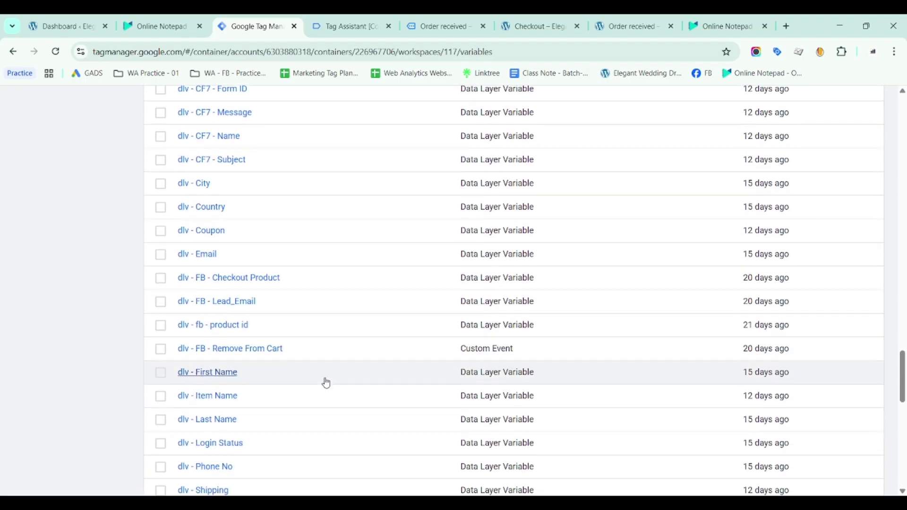
scroll(327, 381, "up", 3)
scroll(326, 379, "up", 8)
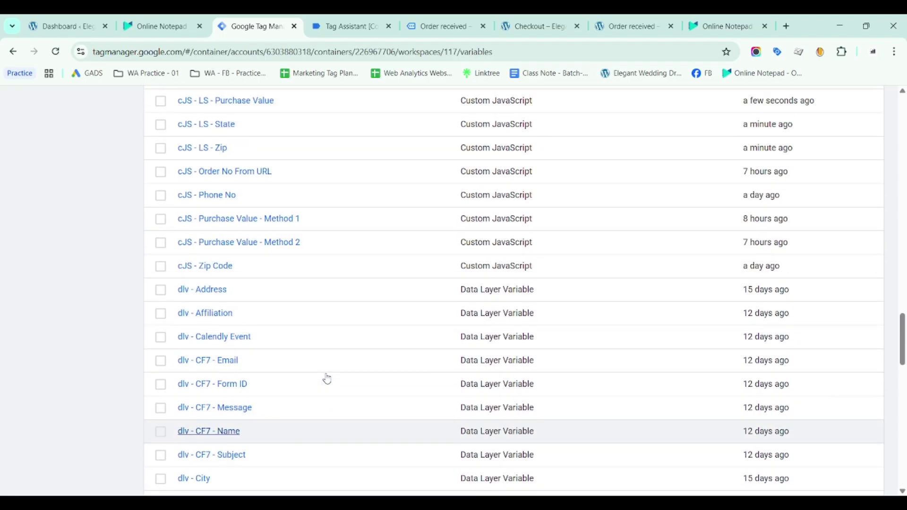
left_click(268, 279)
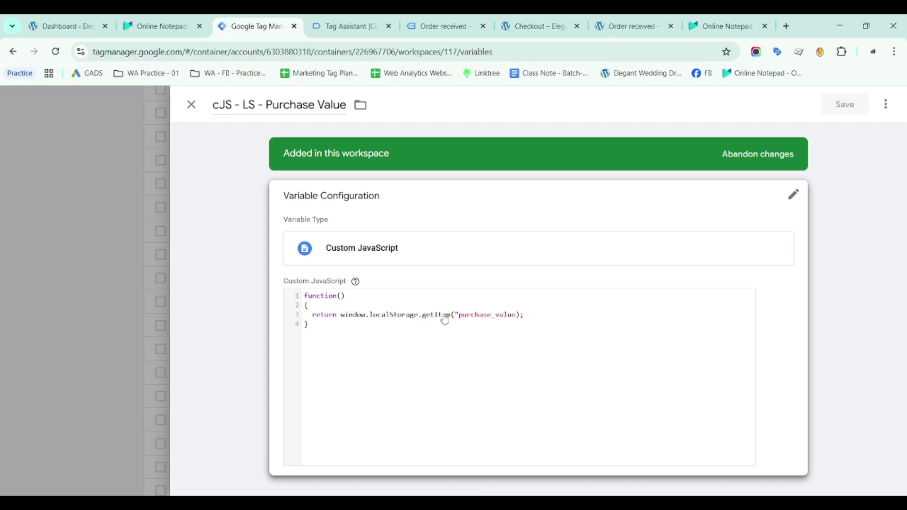
left_click(532, 329)
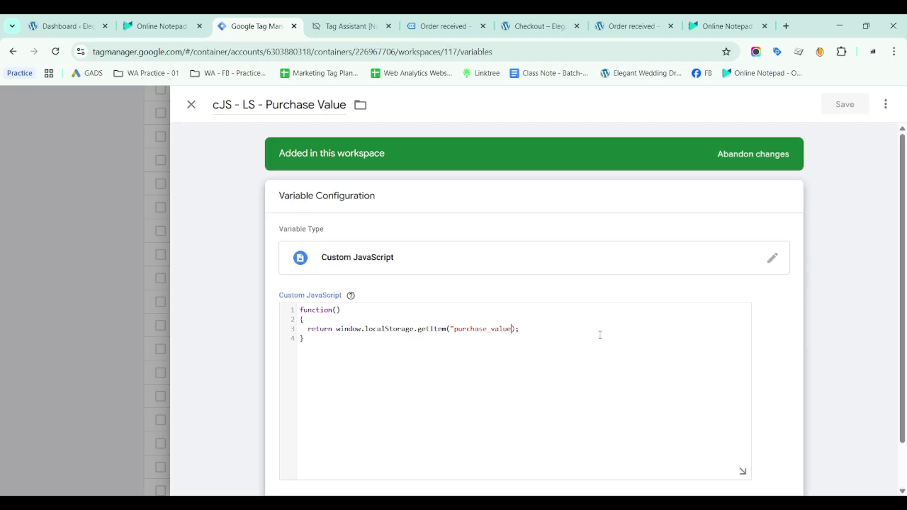
type("\"")
left_click(577, 328)
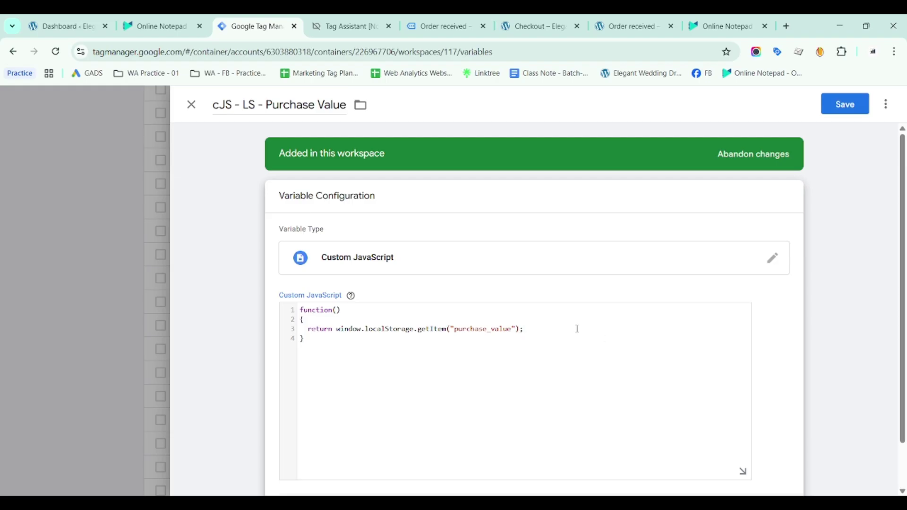
left_click(843, 112)
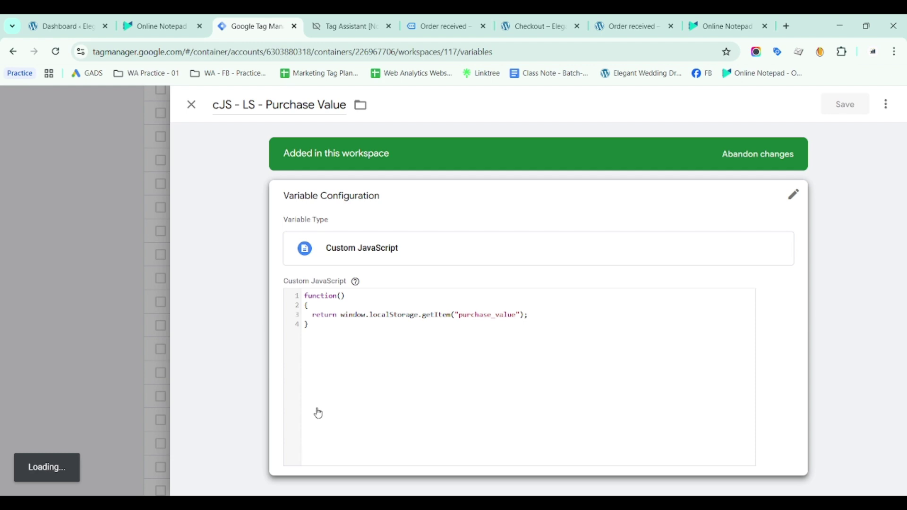
Close the old Tag Assistant and debugged order received pages and return to Tag Manager
scroll(339, 299, "up", 20)
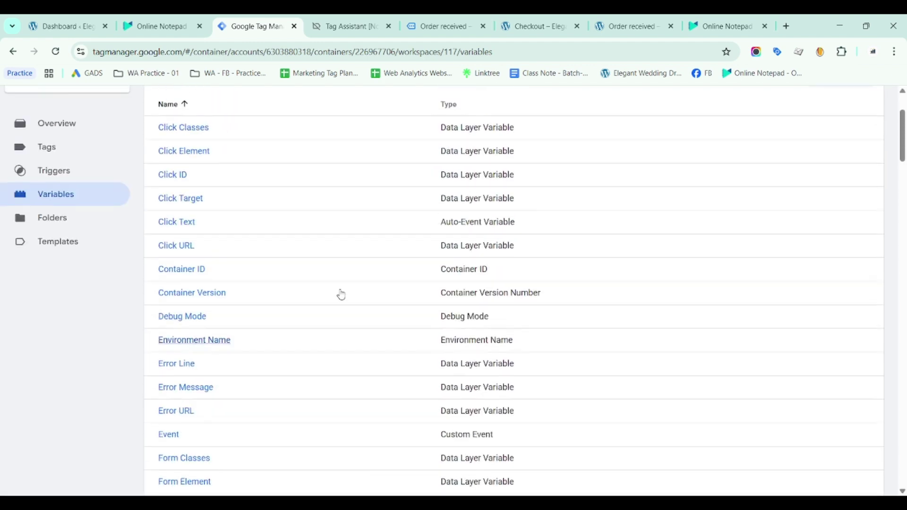
left_click(797, 144)
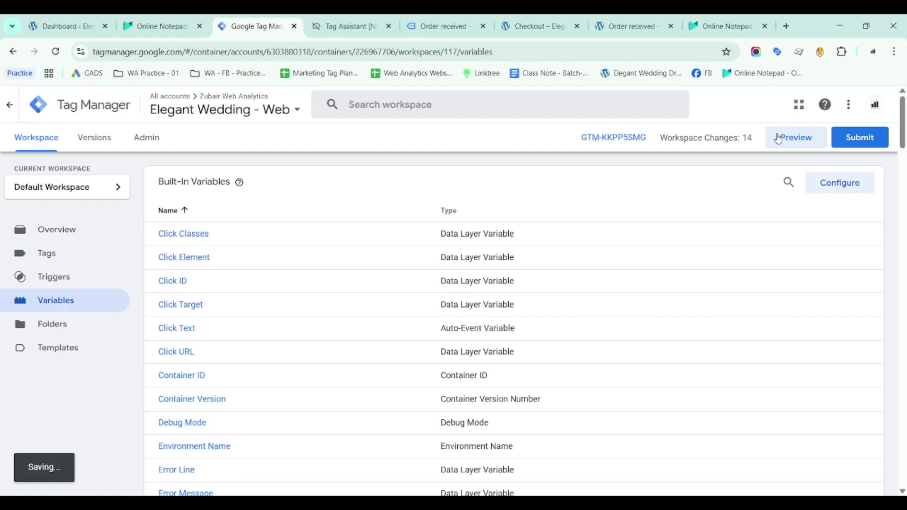
left_click(337, 21)
left_click(266, 26)
left_click(373, 27)
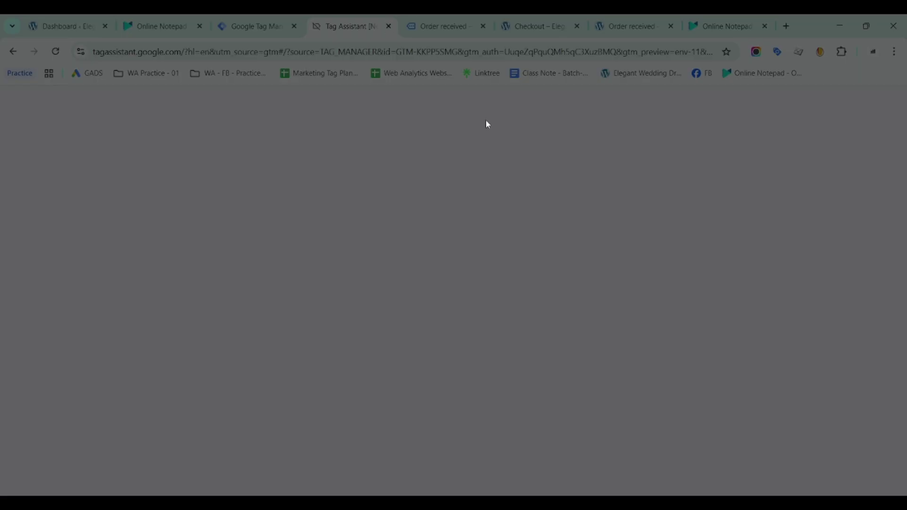
key("ctrl+w")
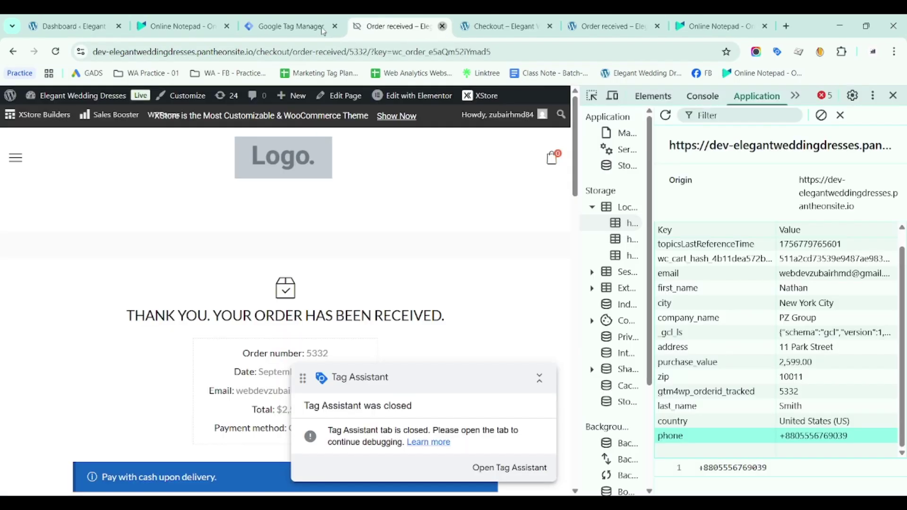
key("ctrl+w")
left_click(310, 19)
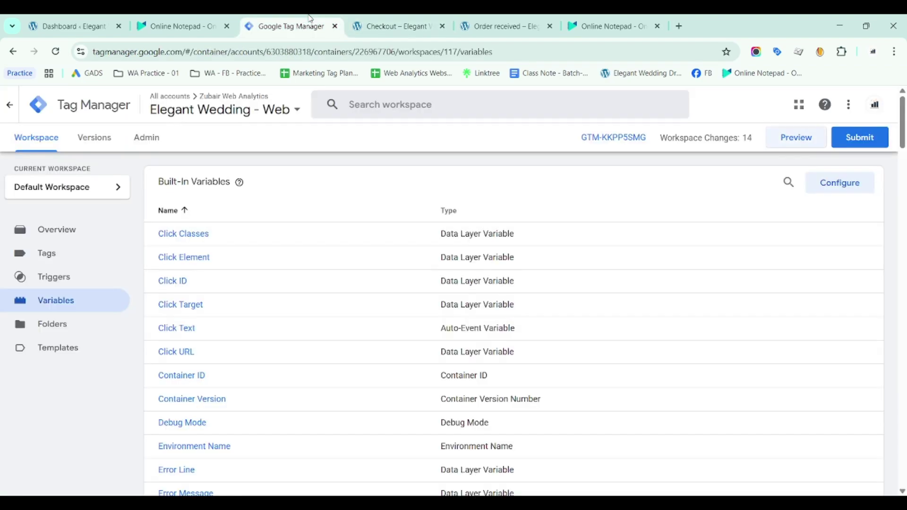
left_click(795, 140)
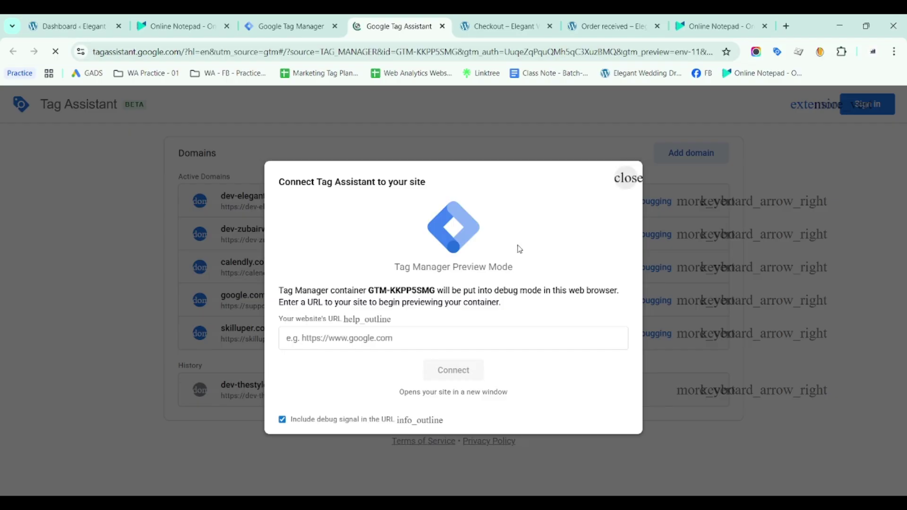
left_click(81, 21)
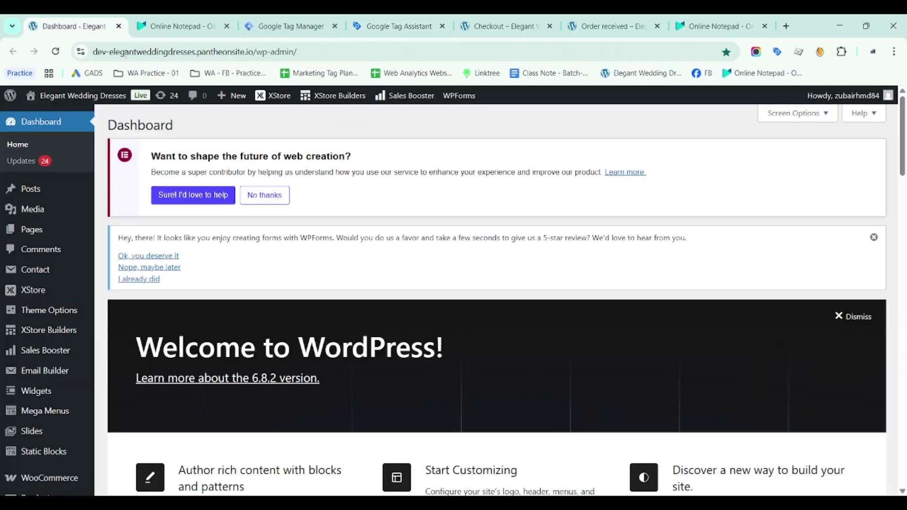
left_click(244, 51)
key("ctrl+c")
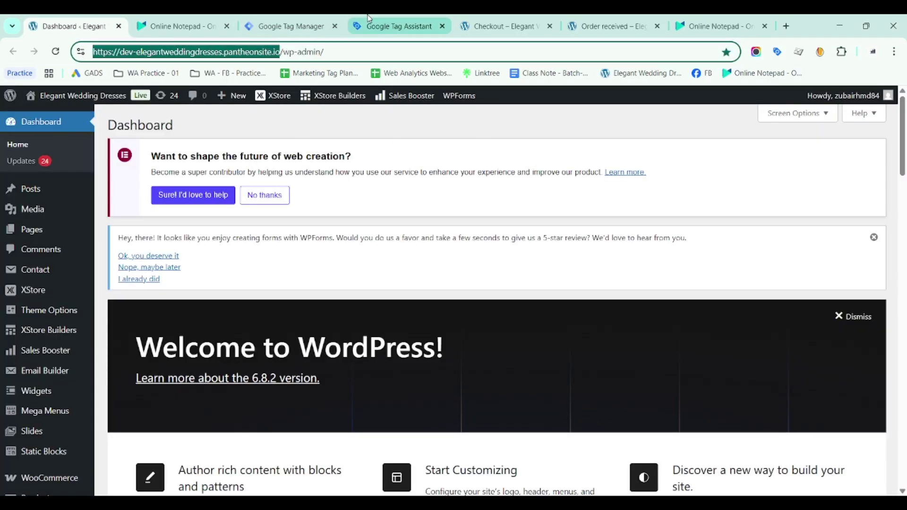
left_click(397, 26)
left_click(362, 333)
key("ctrl+v")
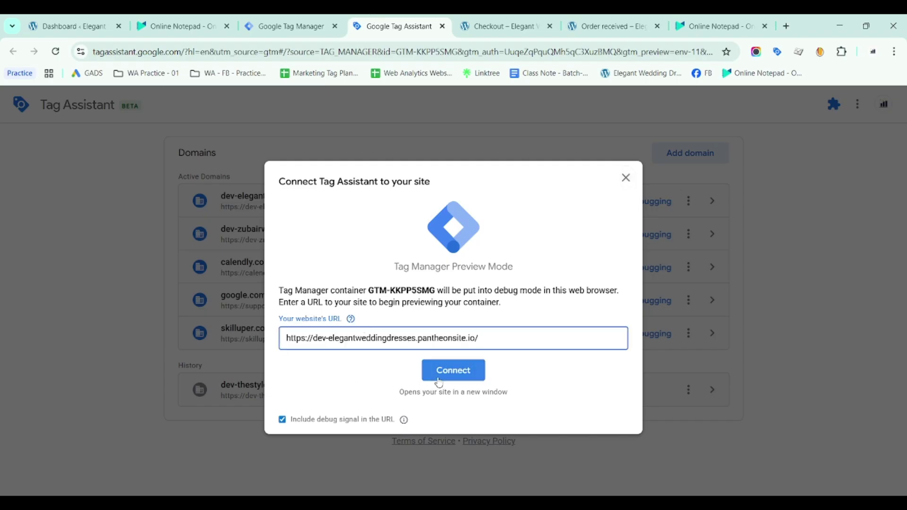
left_click(466, 375)
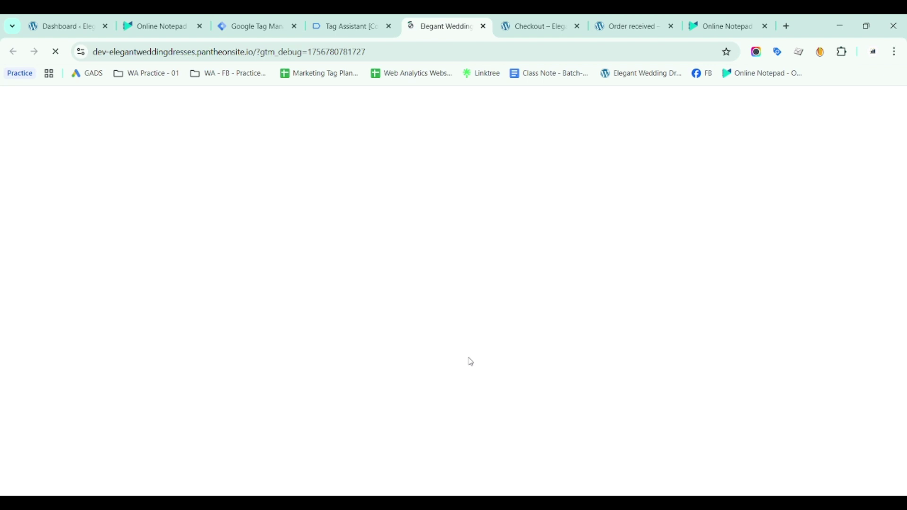
Add the Summer Wedding Suit to the cart, dismiss Tag Assistant's connection dialog, and proceed to checkout
left_click(340, 19)
left_click(441, 20)
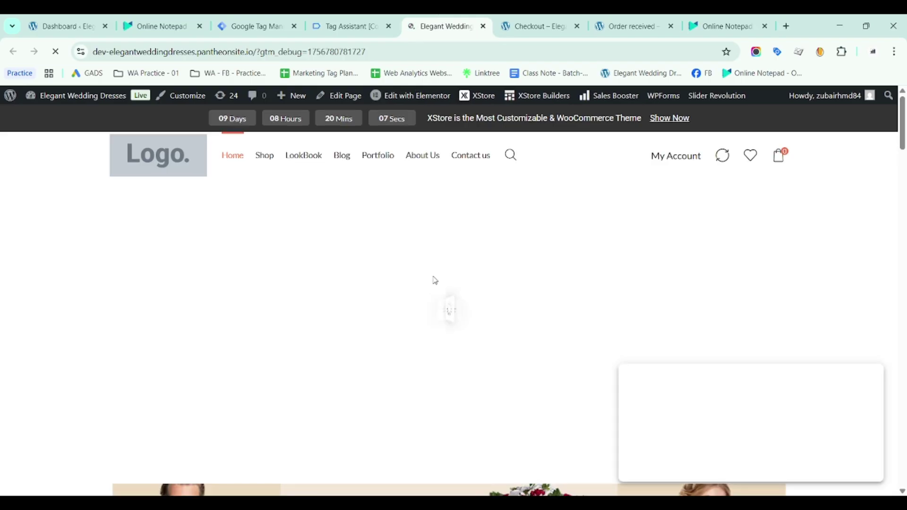
scroll(435, 281, "down", 6)
scroll(434, 281, "down", 10)
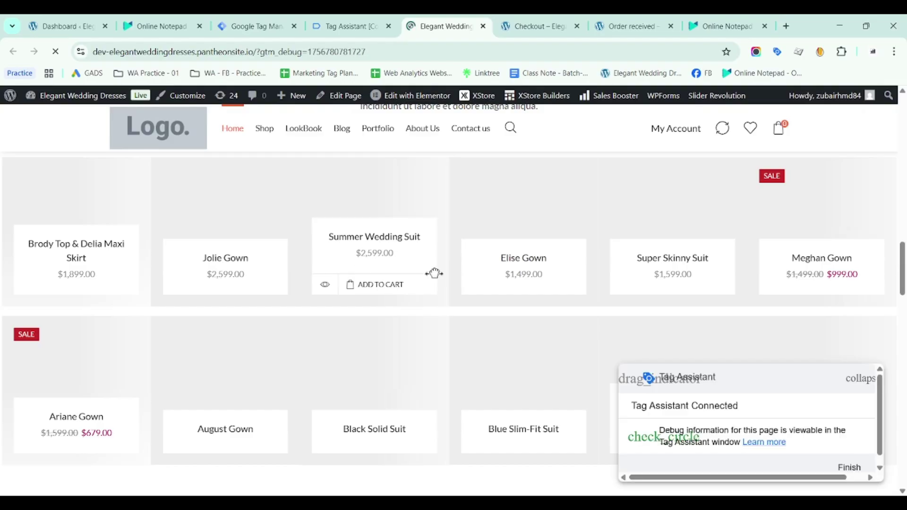
scroll(378, 333, "down", 4)
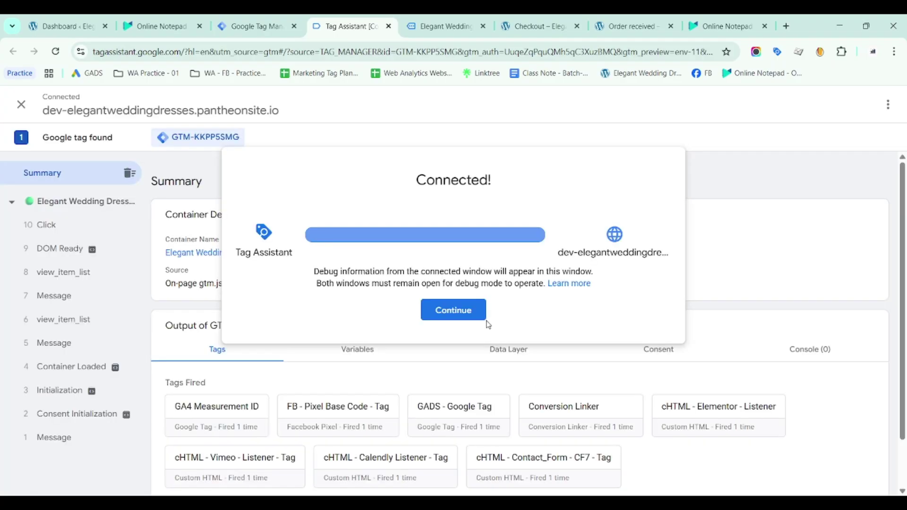
left_click(481, 316)
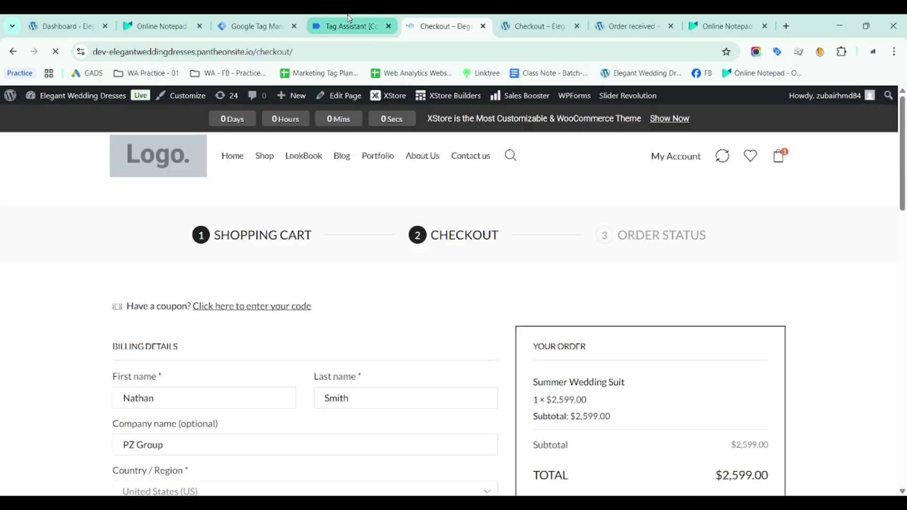
Place the Summer Wedding Suit order with the prefilled billing details and cash on delivery
scroll(380, 413, "down", 2)
scroll(380, 414, "down", 4)
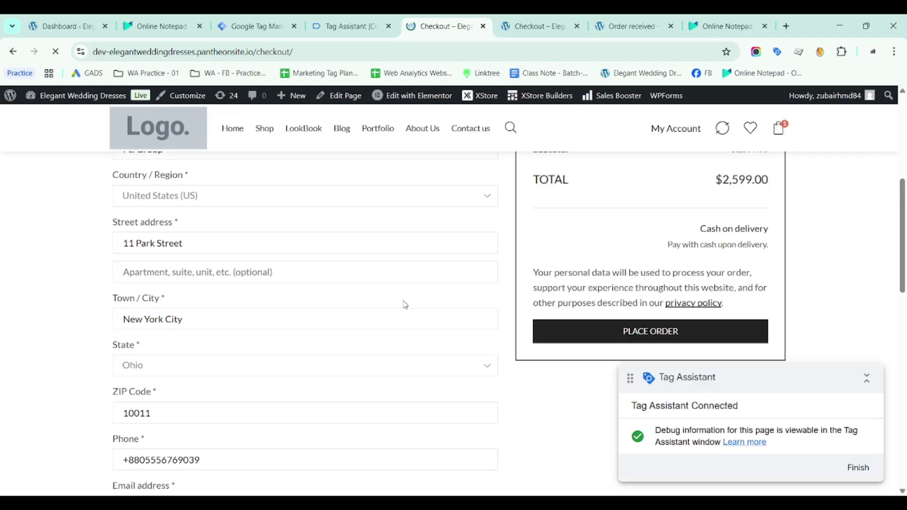
left_click(614, 334)
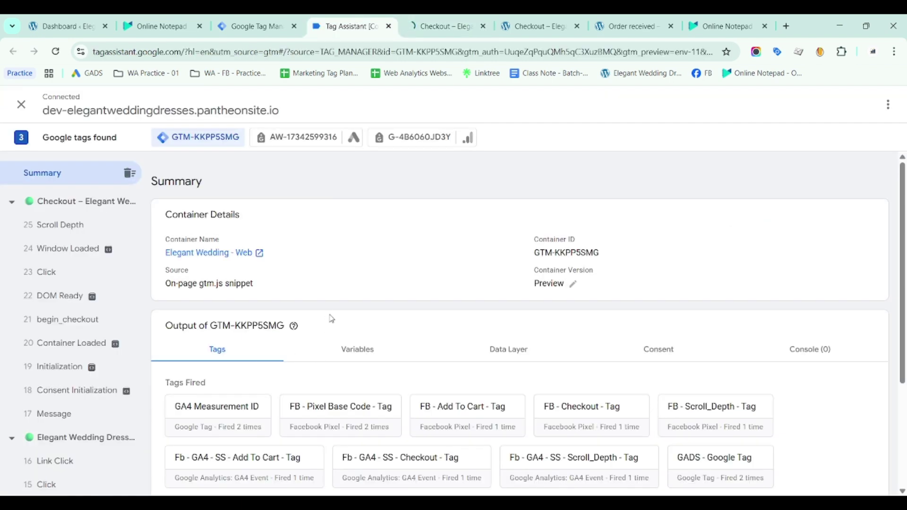
Inspect the tags fired on the checkout page's Click event in Tag Assistant and check the order received page
left_click(47, 277)
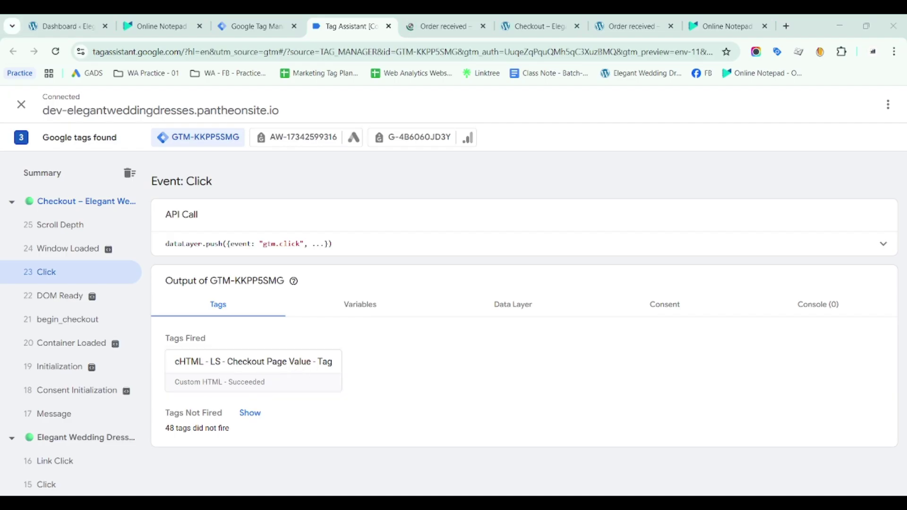
left_click(442, 24)
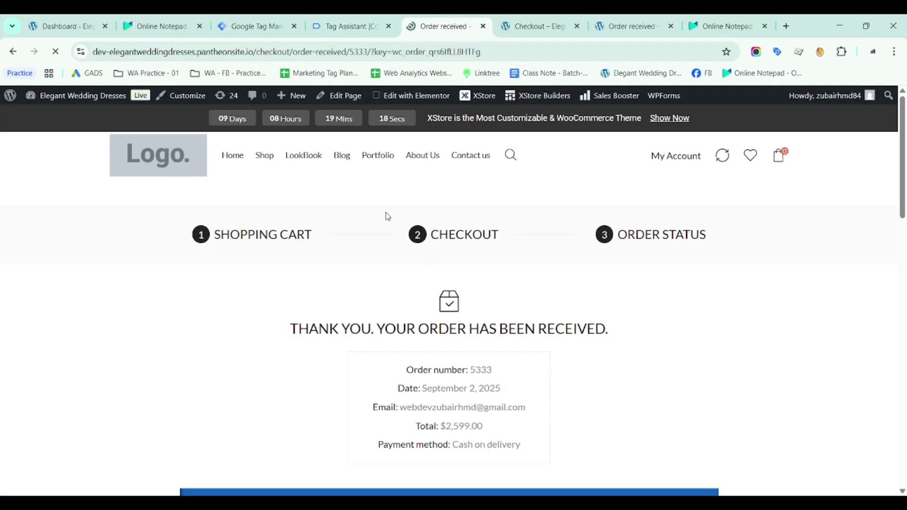
left_click(347, 26)
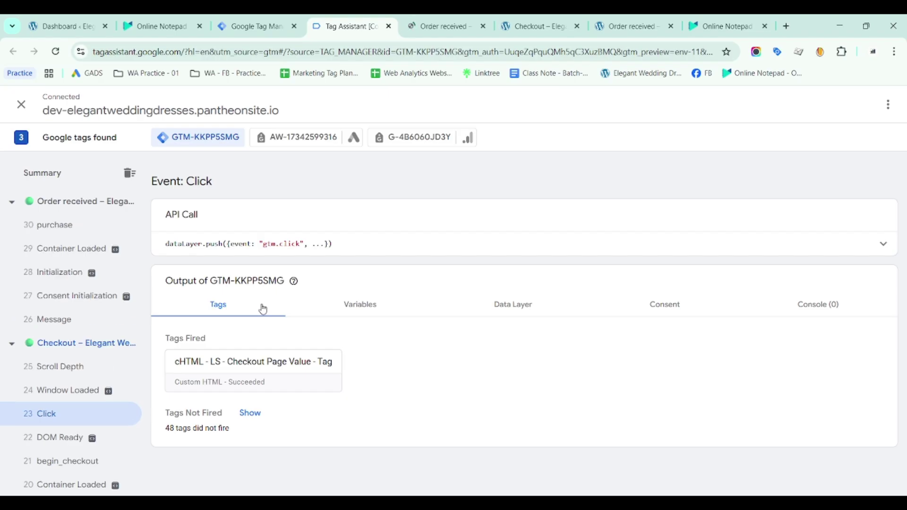
Examine the cJS - LS variable values on the order received page's DOM Ready event in Tag Assistant
left_click(62, 229)
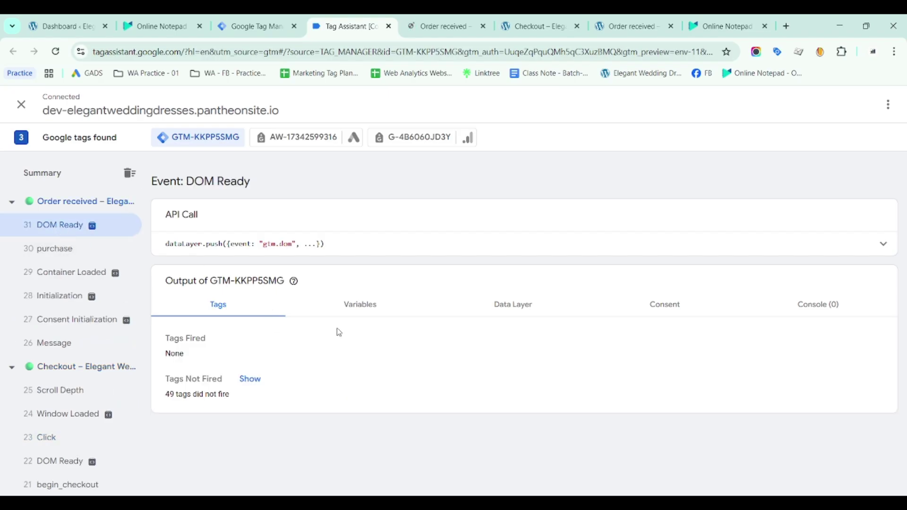
left_click(365, 309)
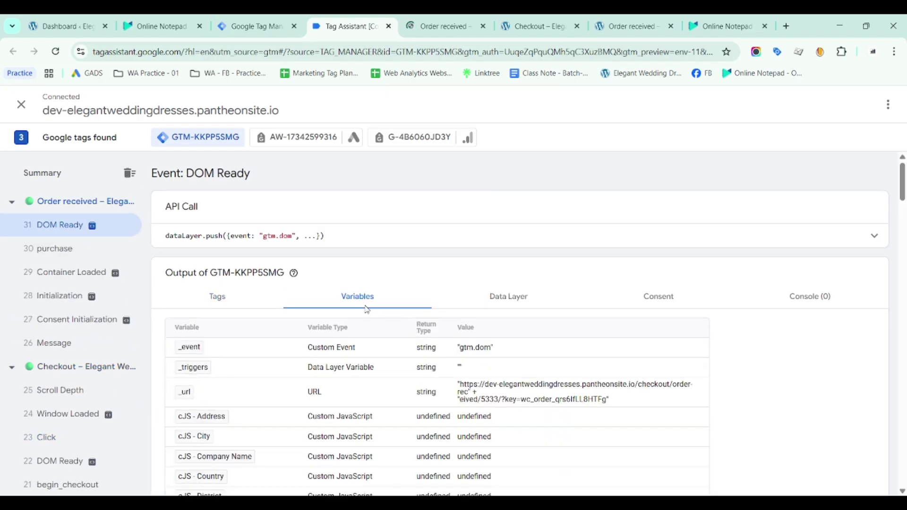
scroll(364, 312, "down", 7)
scroll(368, 309, "down", 1)
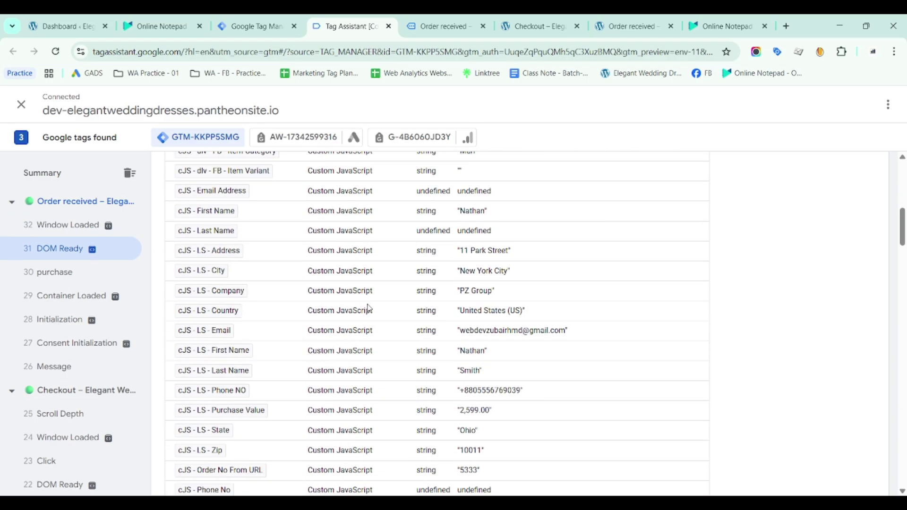
key("alt+Tab")
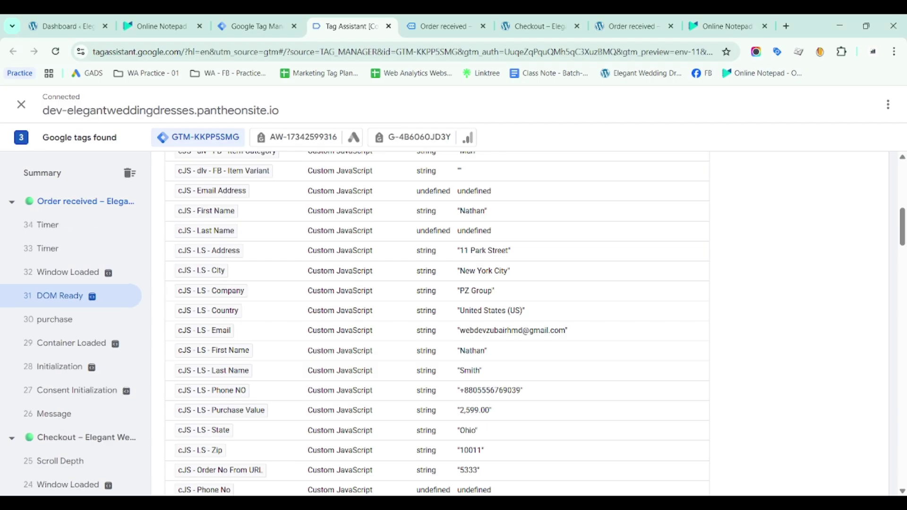
scroll(420, 236, "down", 1)
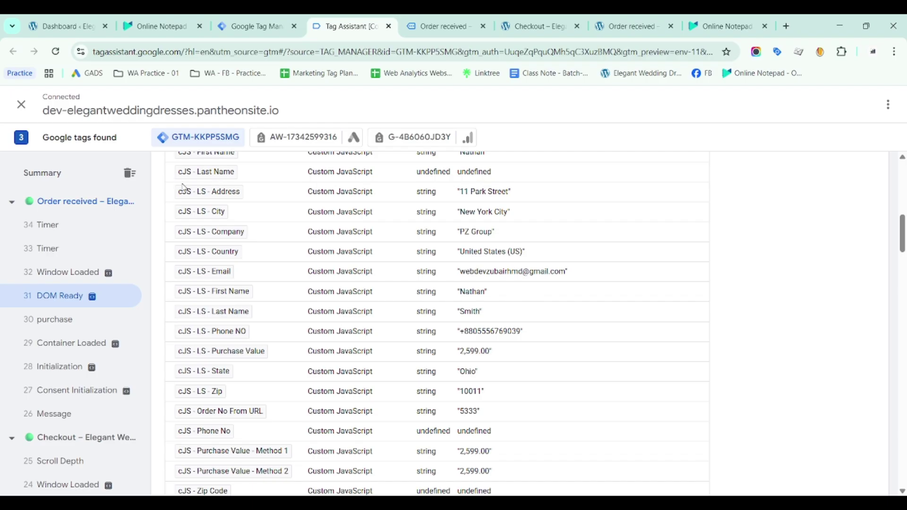
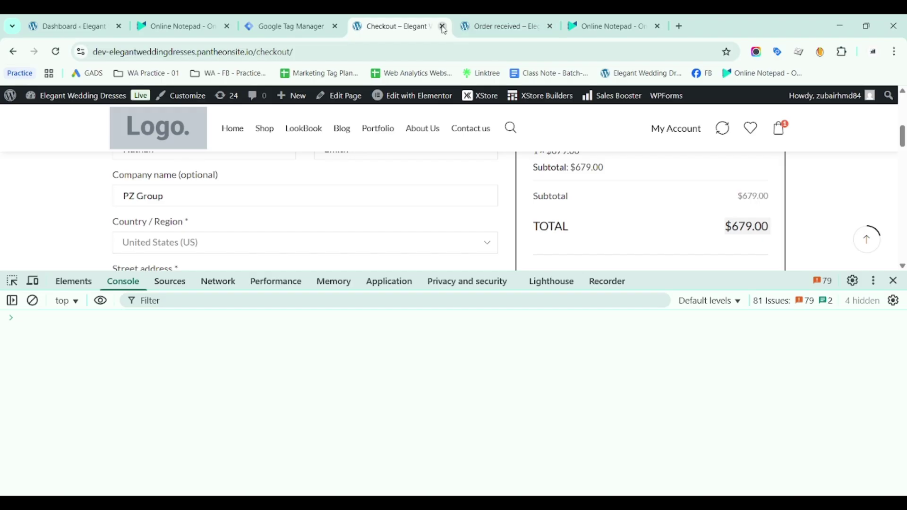
Close the leftover checkout and order received pages and open the container's Tags list in Tag Manager
left_click(443, 26)
left_click(442, 26)
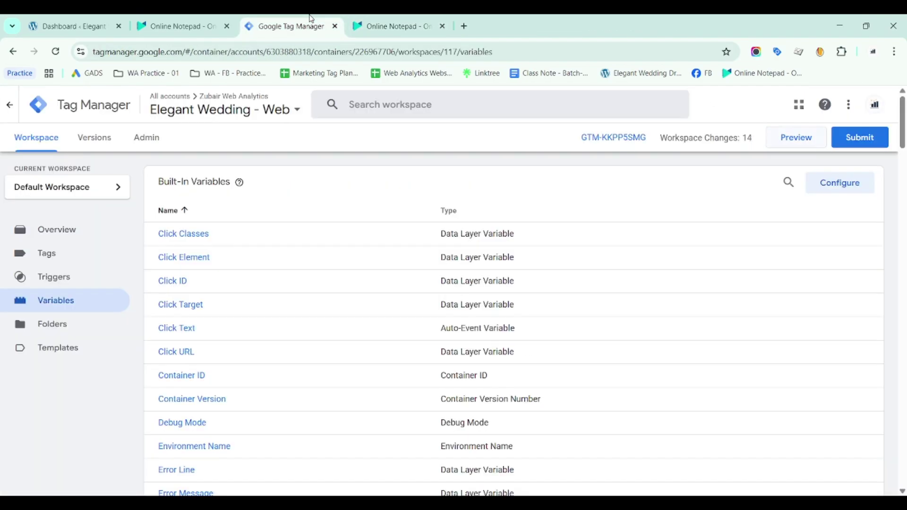
left_click(47, 259)
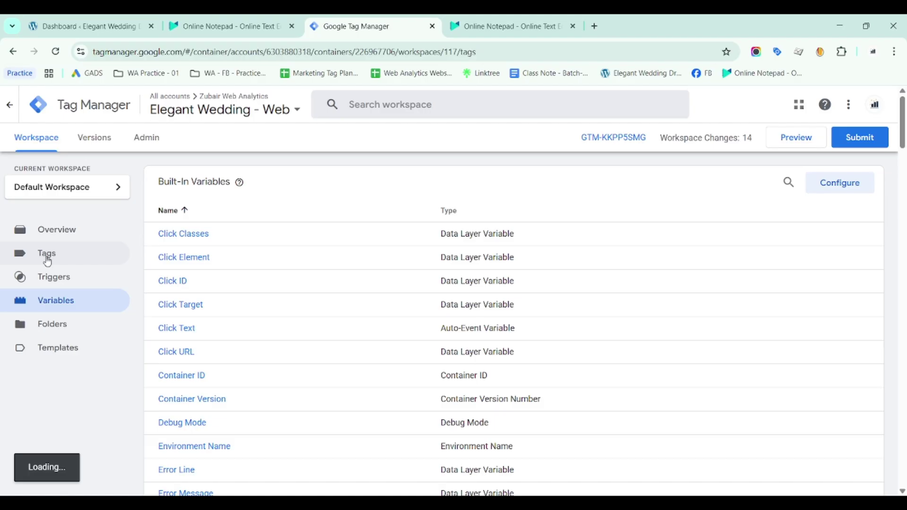
Review the note's Step-02 line on retrieving localStorage data in Online Notepad, and return to the container's tag list in Tag Manager
left_click(507, 27)
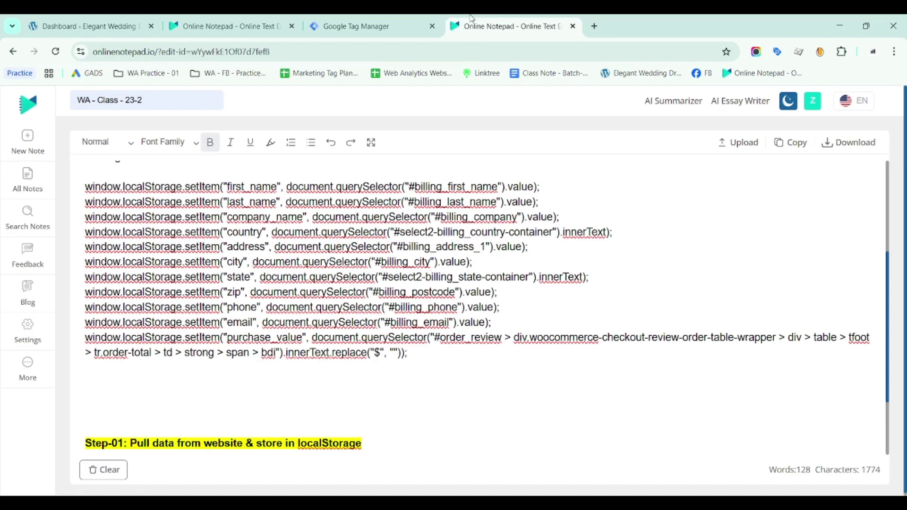
left_click_drag(140, 373, 475, 372)
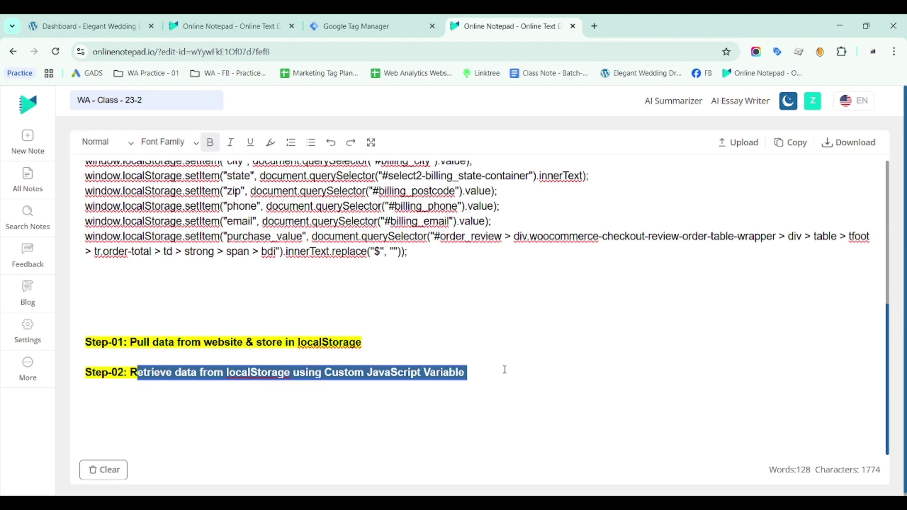
left_click(373, 26)
Open the FB - Purchase - Tag and put its tag configuration into edit mode at the object properties
scroll(315, 276, "down", 10)
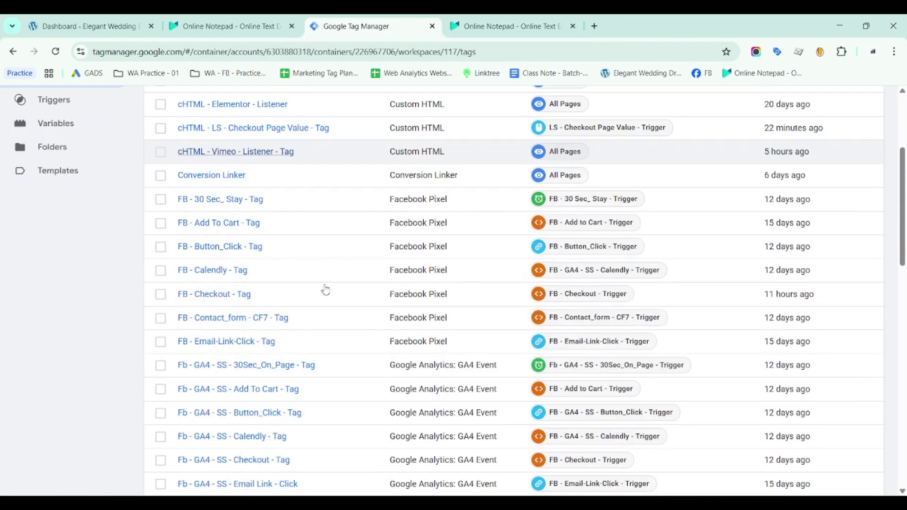
scroll(326, 283, "down", 6)
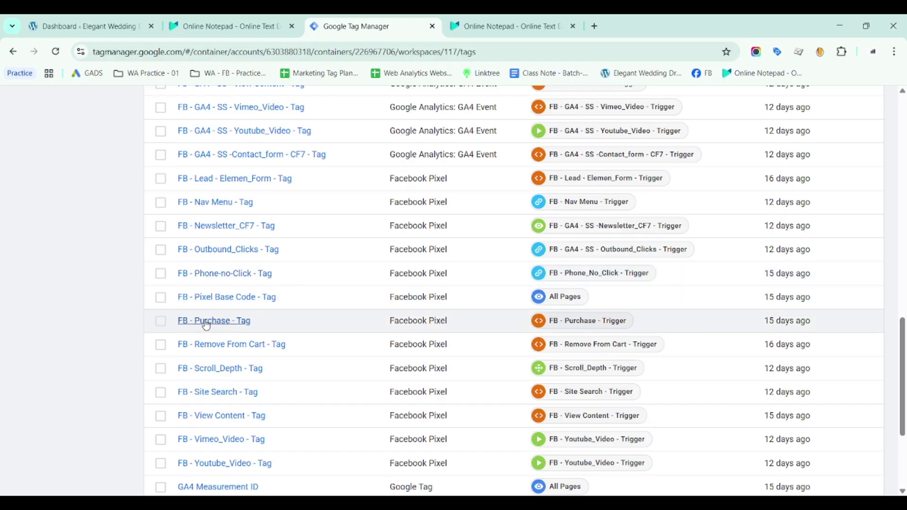
key("alt+Tab")
left_click(238, 321)
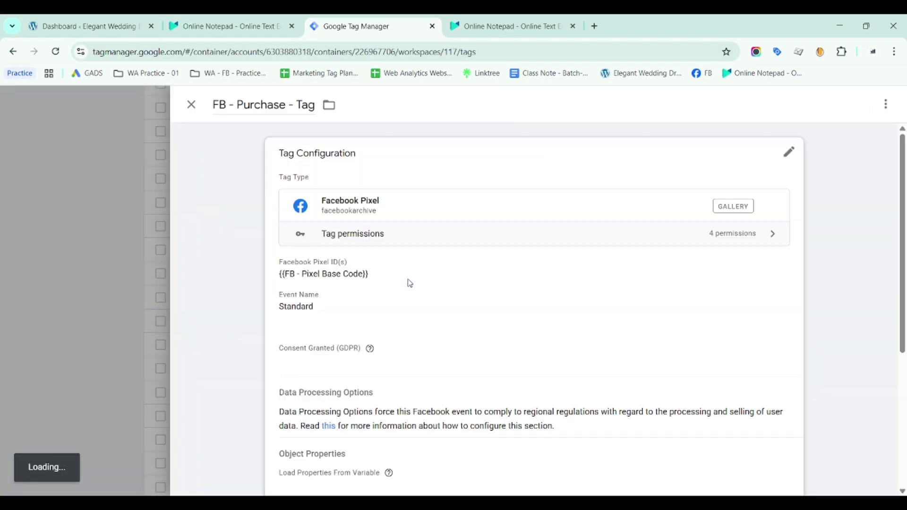
scroll(425, 272, "down", 3)
scroll(425, 273, "down", 4)
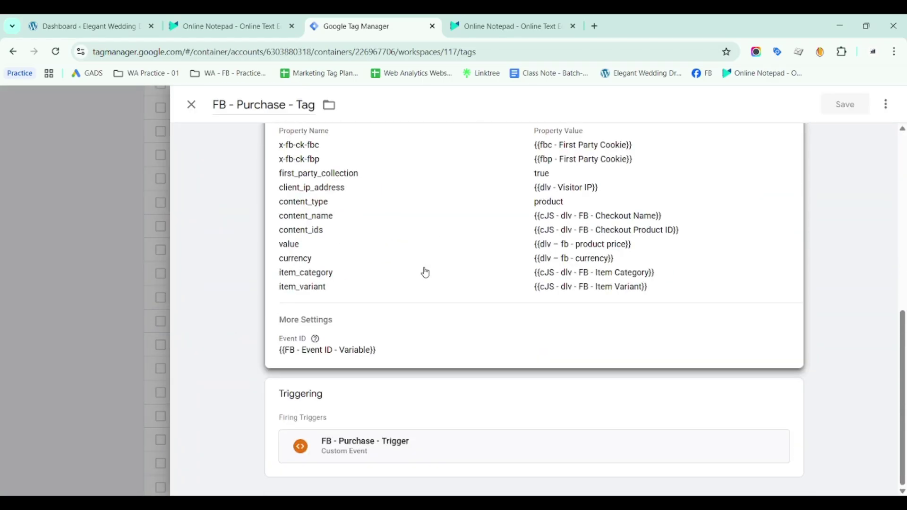
scroll(307, 255, "up", 3)
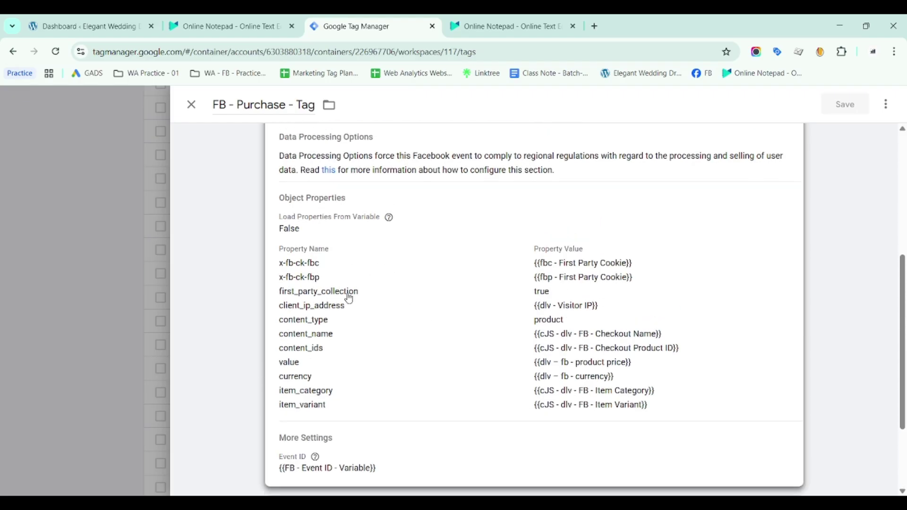
left_click(349, 298)
left_click(304, 320)
Add five empty rows below item_variant in the purchase tag's object properties
scroll(431, 255, "down", 5)
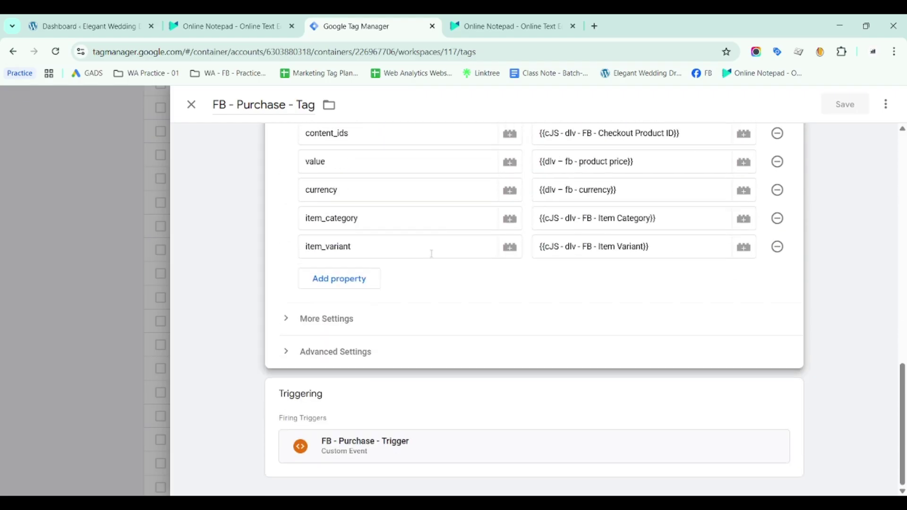
left_click(344, 283)
left_click(334, 336)
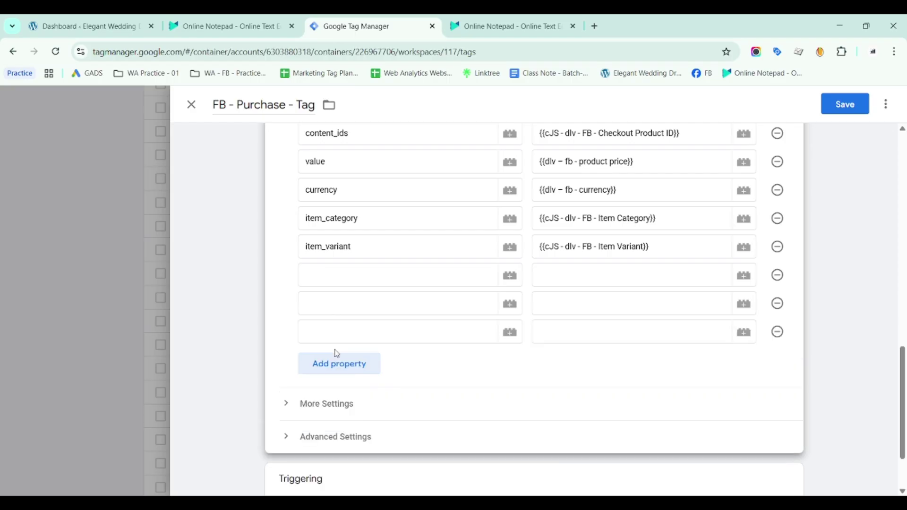
left_click(336, 366)
left_click(337, 398)
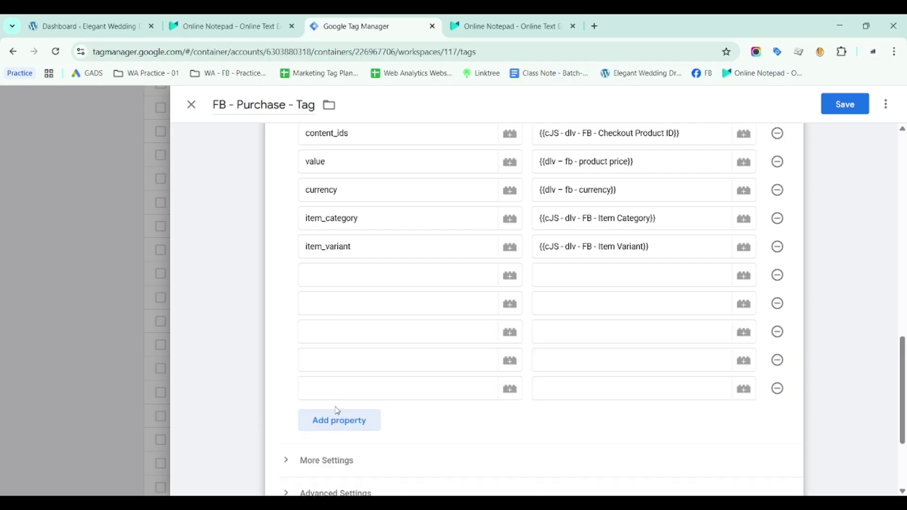
Name the first two empty object properties ls_first_name and ls-last_name
left_click(360, 279)
type("Is_")
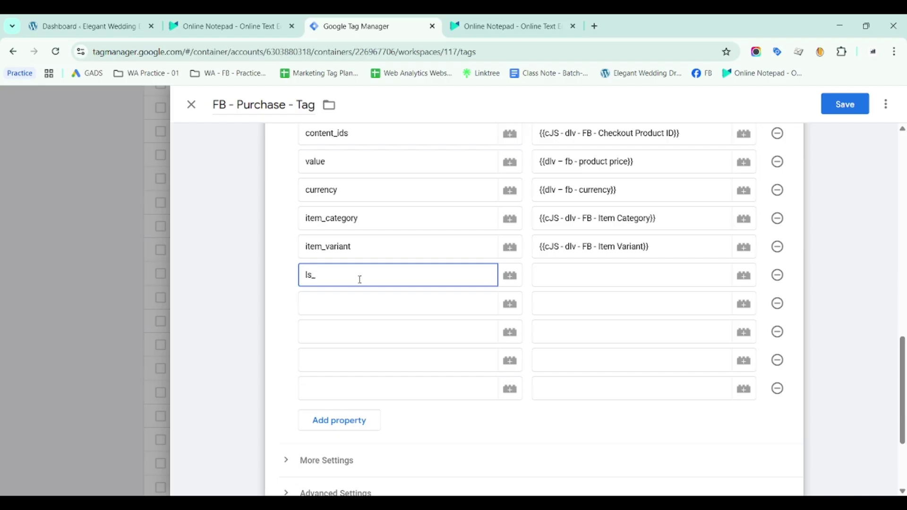
key("ctrl+a")
key("BackSpace")
type("Is_first_name")
left_click(348, 301)
type("Is-")
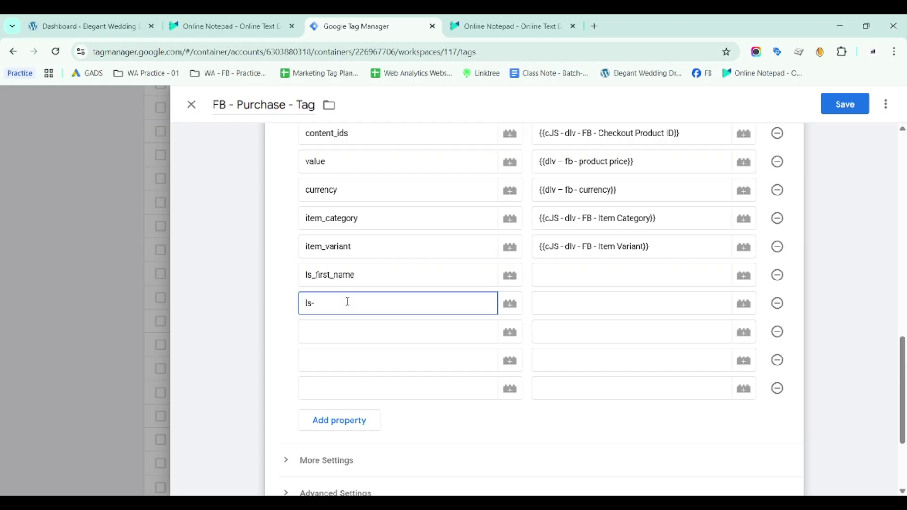
type("last_name")
Name the three remaining empty object properties ls-country, ls-email and ls-city
left_click(336, 330)
type("ls-country")
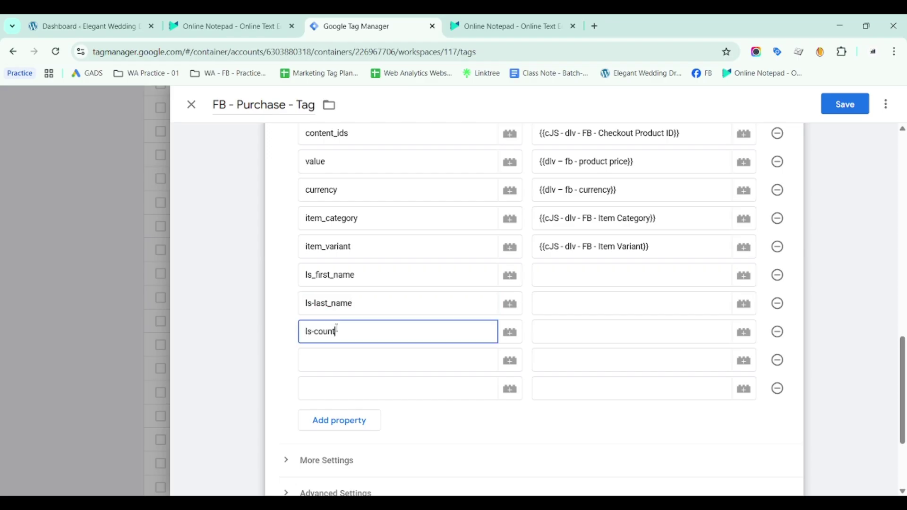
left_click(337, 363)
type("ls-")
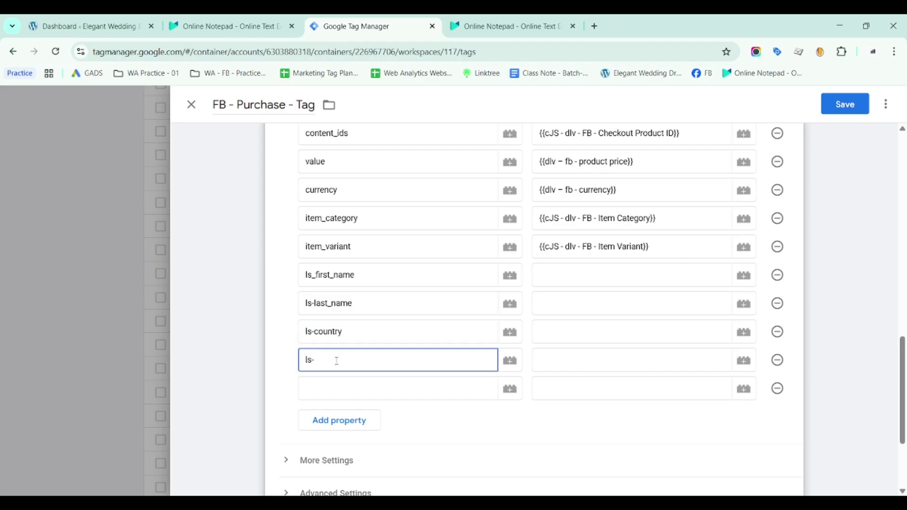
type("email")
left_click(335, 388)
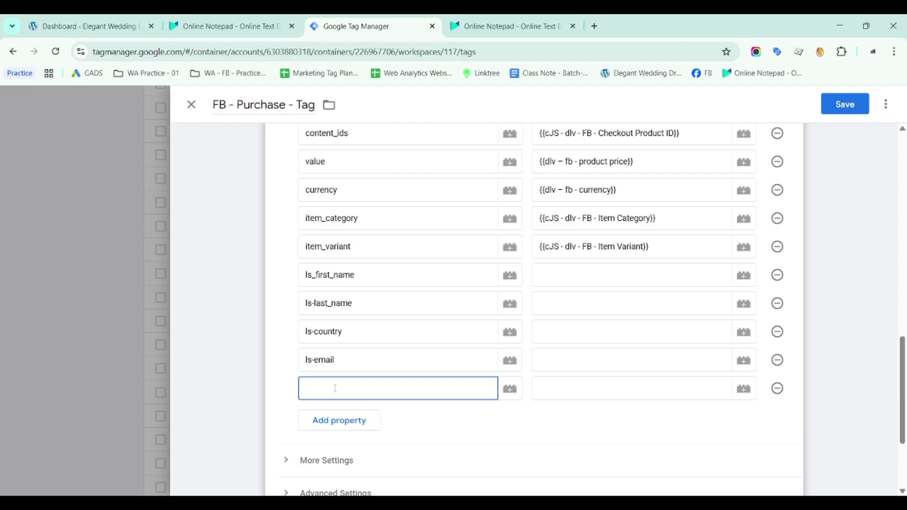
type("ls-city")
Add four more empty property rows and begin the name of the first one with the ls- prefix
left_click(337, 423)
left_click(335, 450)
left_click(336, 473)
scroll(320, 422, "down", 3)
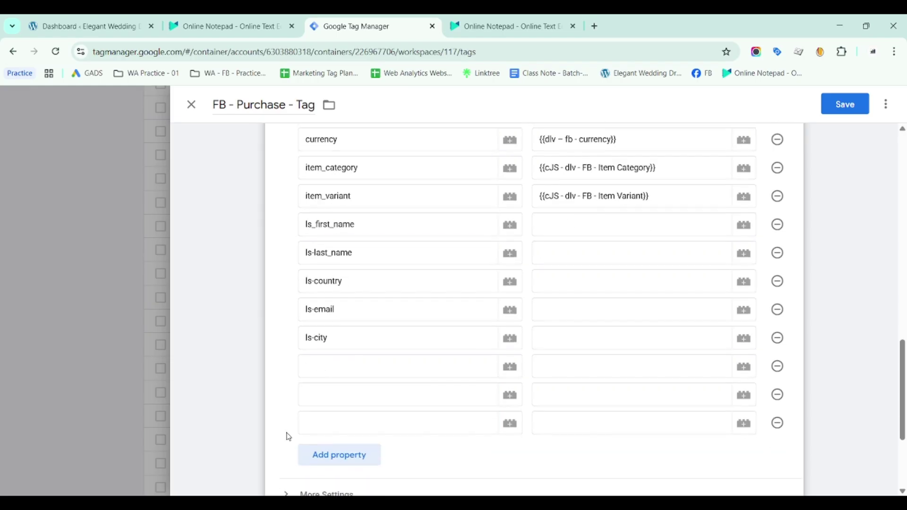
left_click(334, 392)
left_click(326, 291)
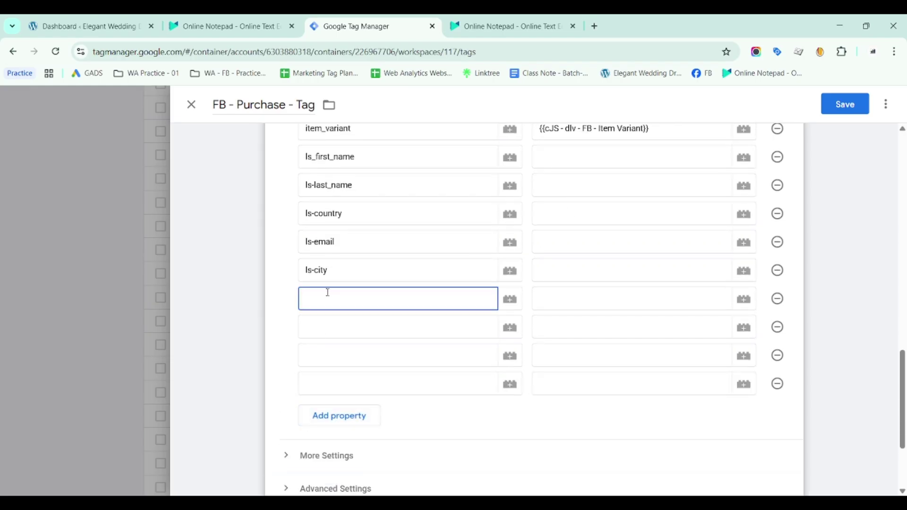
type("ls-")
key("BackSpace")
Replace the hyphen after ls with an underscore in the last name, country and email property names
scroll(326, 265, "up", 1)
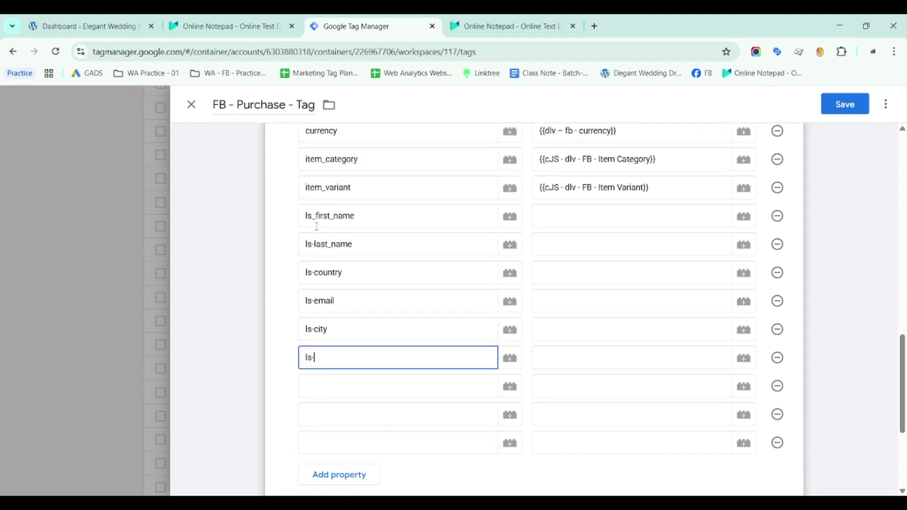
left_click(315, 243)
key("BackSpace")
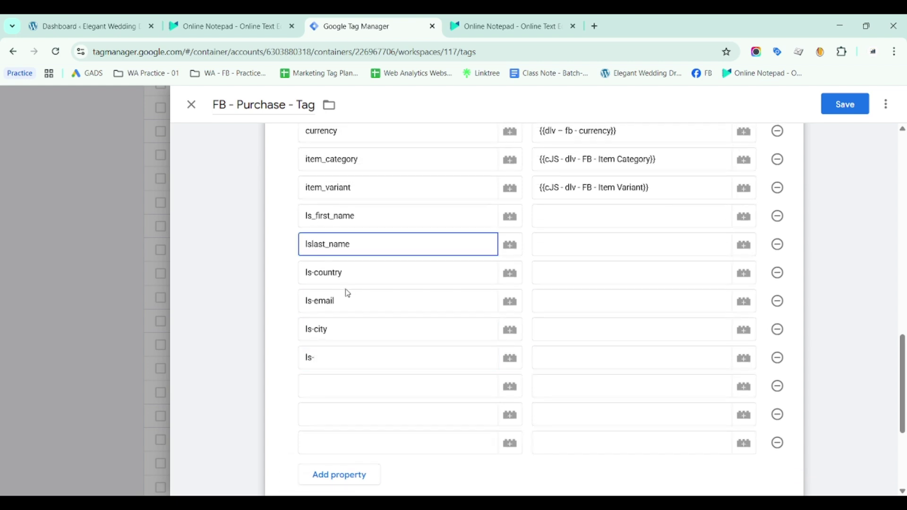
type("_")
left_click(316, 272)
key("BackSpace")
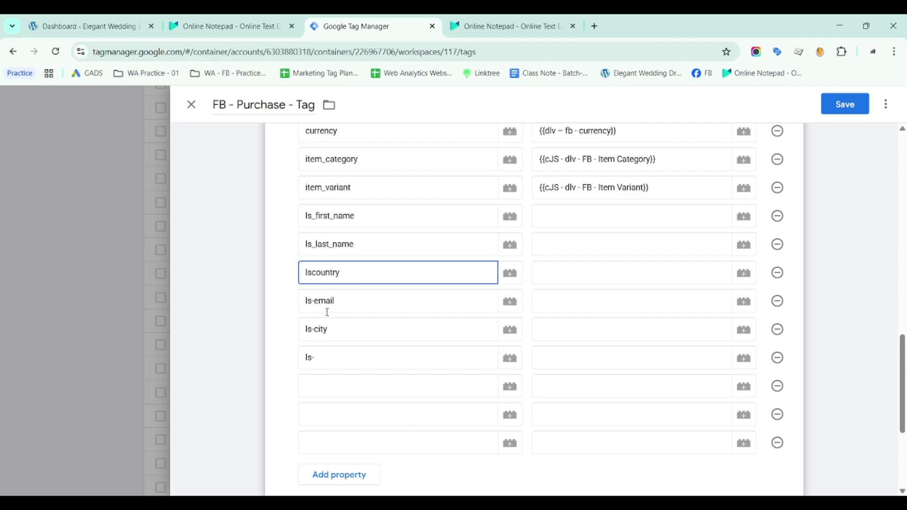
type("_")
left_click(316, 301)
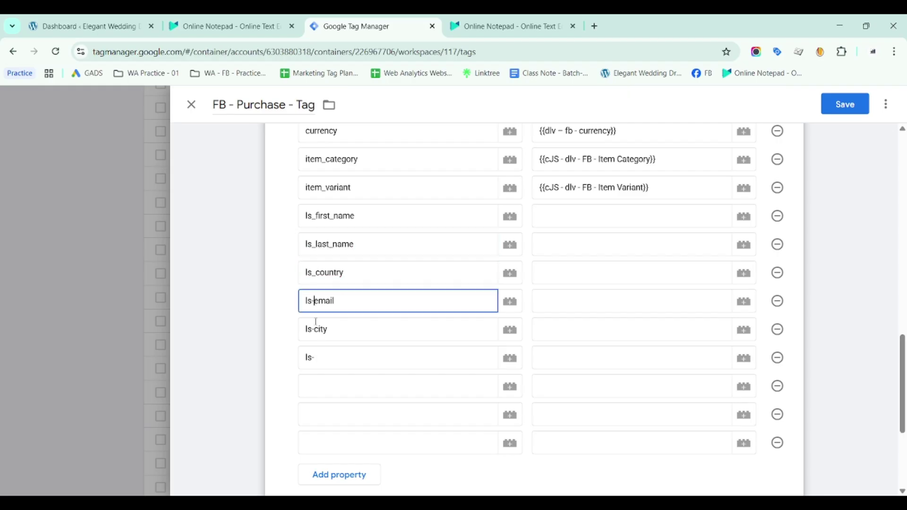
key("BackSpace")
type("_")
Correct the city property's name to ls_city and name the property below it ls_state
left_click(316, 336)
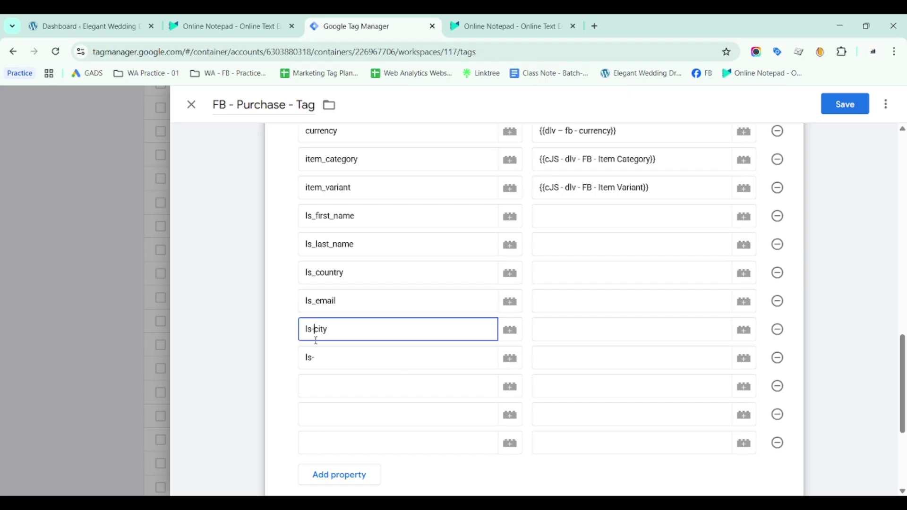
key("BackSpace")
type("_")
key("shift+Home")
left_click(326, 358)
key("BackSpace")
type("_")
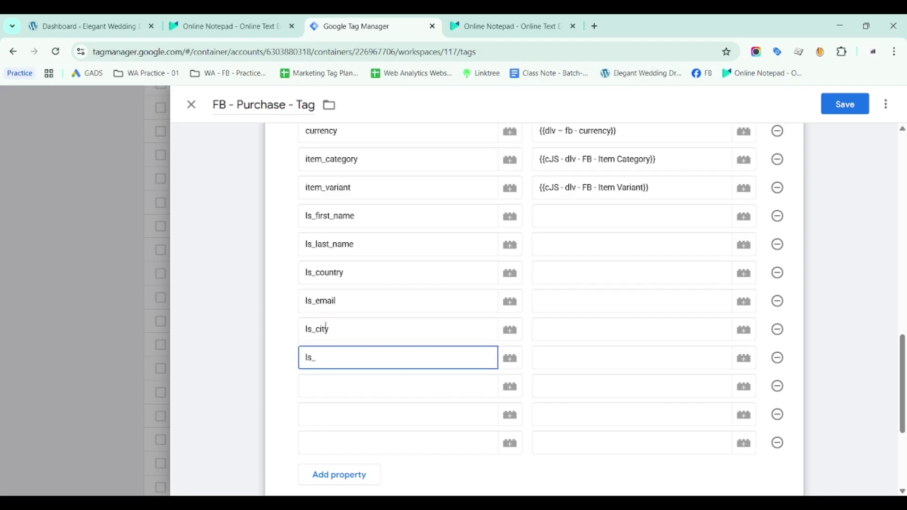
type("sat")
type("tate")
Name the last three empty object properties ls_phone, ls_zip and ls_company
left_click(368, 386)
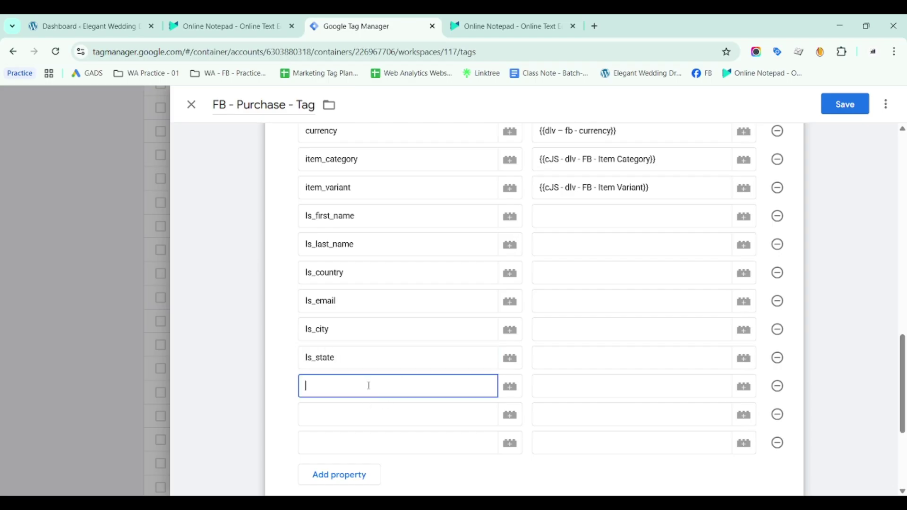
type("ls_phone")
left_click(326, 411)
type("ls_zip")
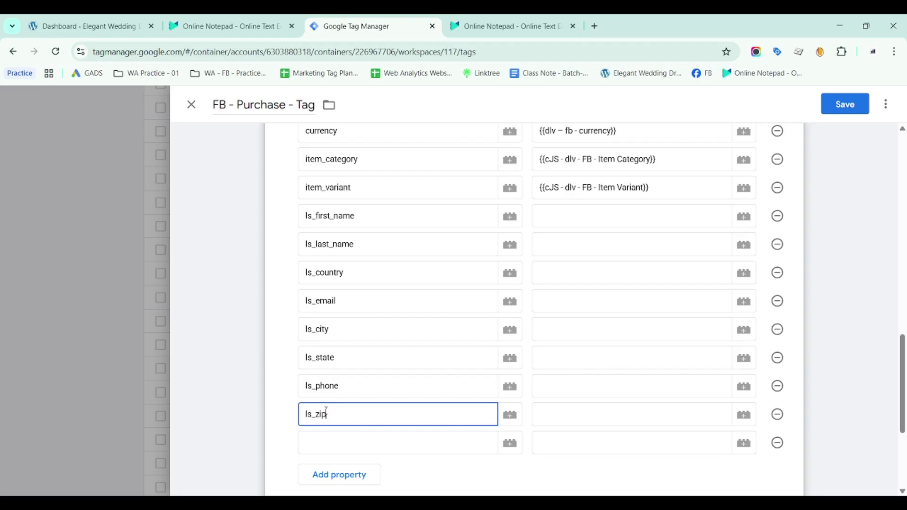
left_click(324, 442)
type("ls_company")
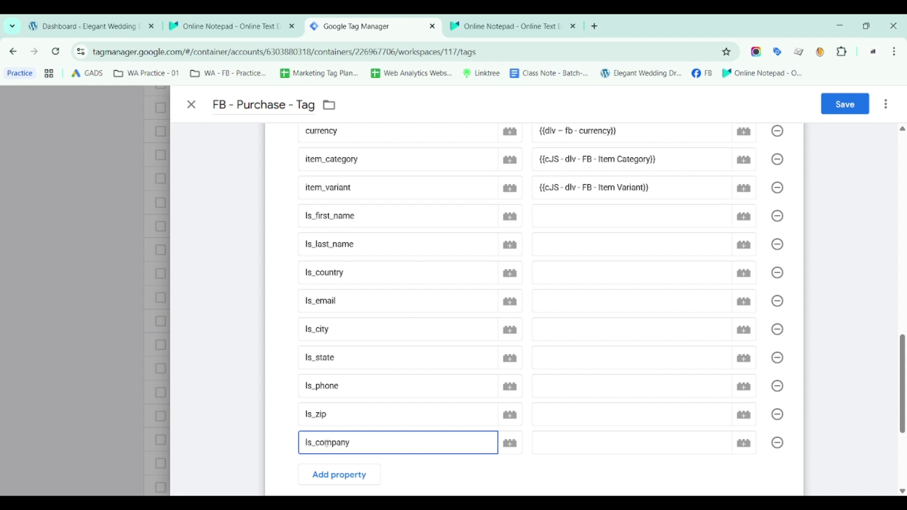
Set ls_first_name to {{cJS - LS - First Name}} and ls_last_name to {{cJS - LS - Last Name}}
left_click(564, 212)
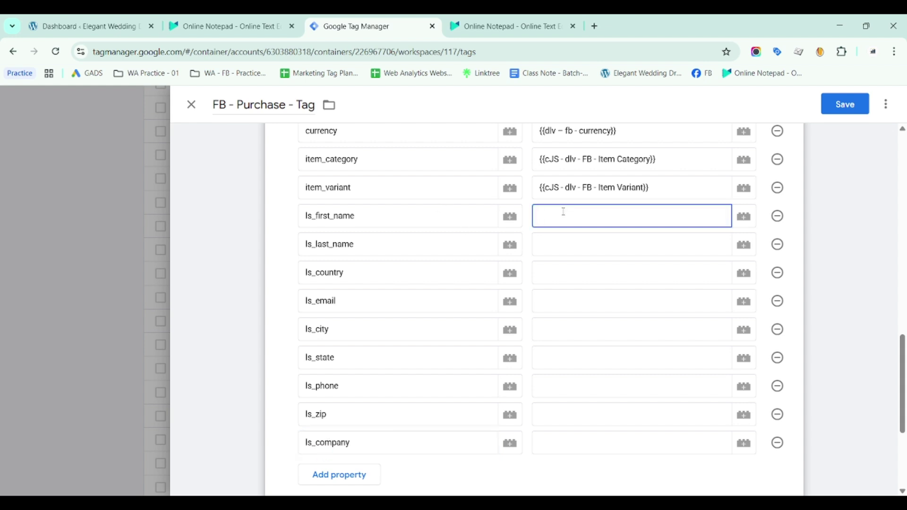
type("{{")
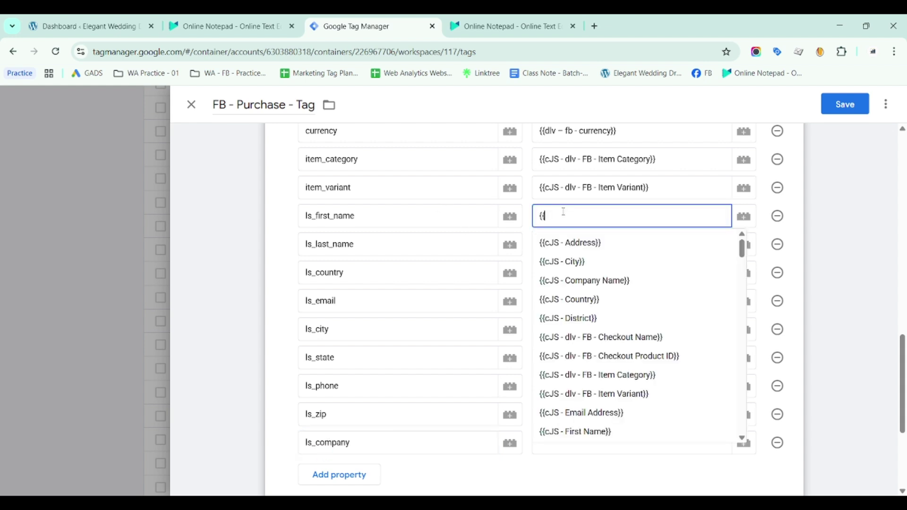
type("fir")
left_click(590, 261)
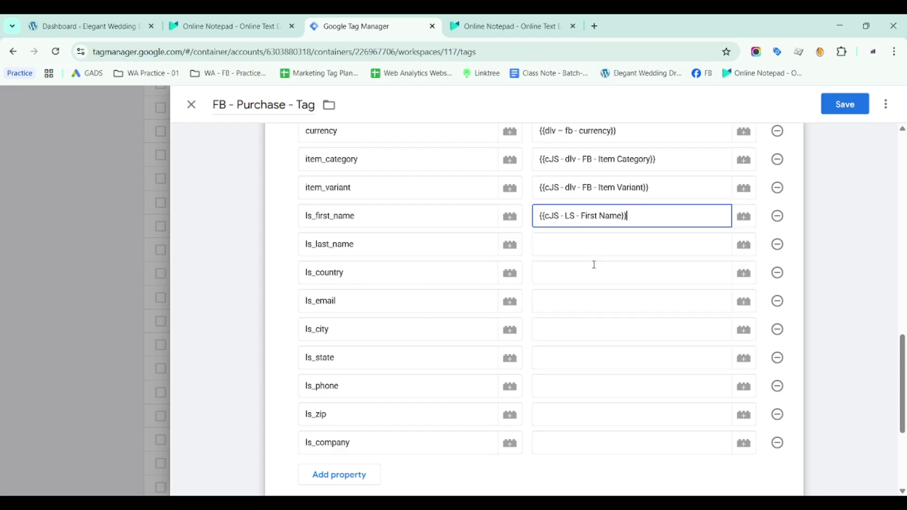
left_click(575, 253)
type("{{")
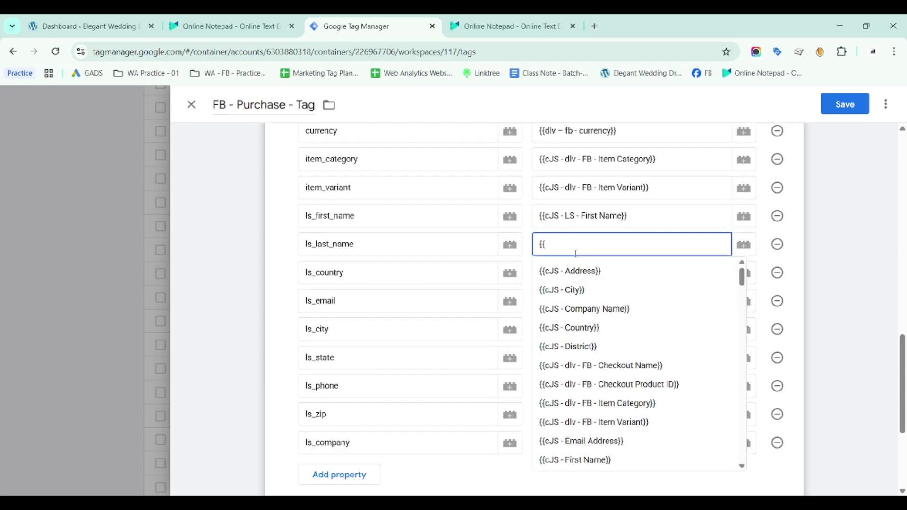
type("las")
left_click(590, 290)
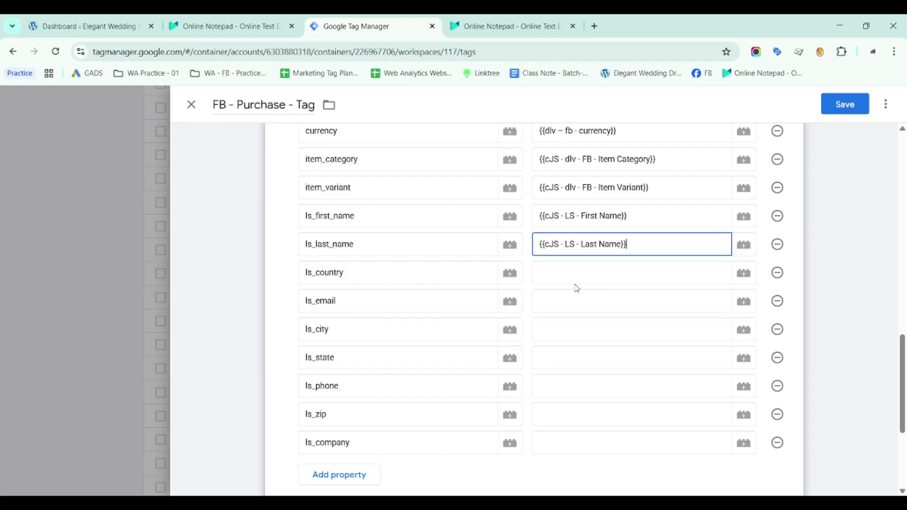
Set ls_country to {{cJS - LS - Country}} and ls_email to {{cJS - LS - Email}}
left_click(577, 277)
type("{{coun")
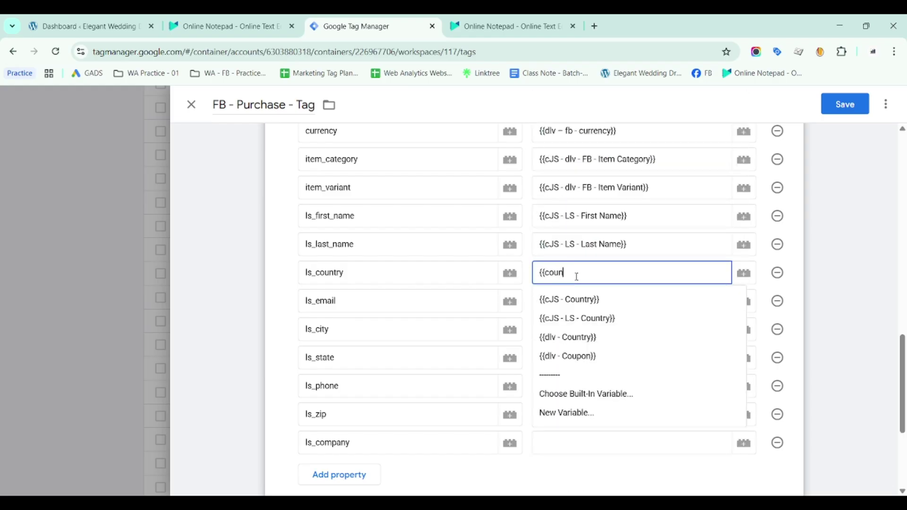
left_click(586, 318)
left_click(566, 303)
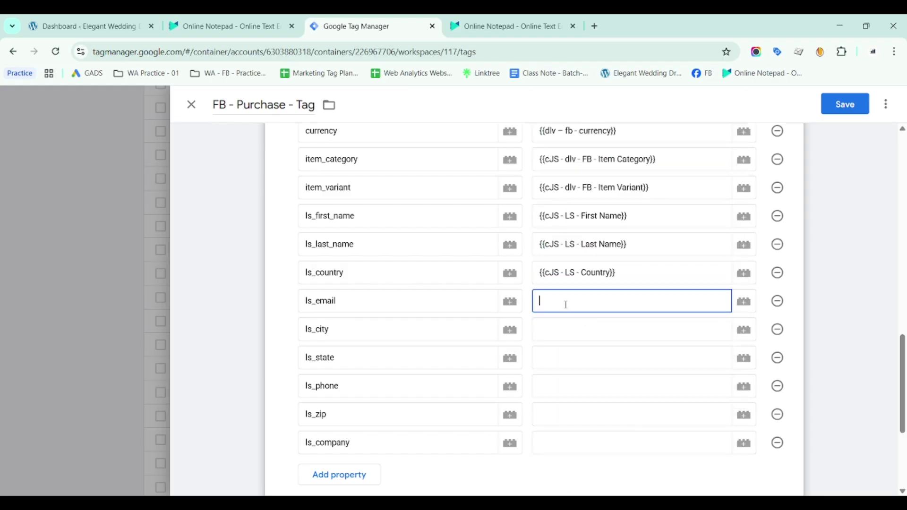
type("{{emai")
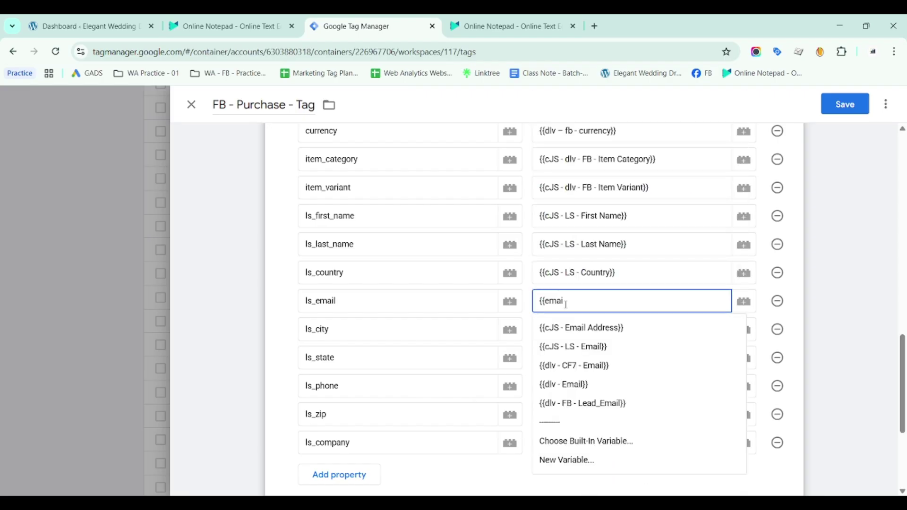
left_click(562, 350)
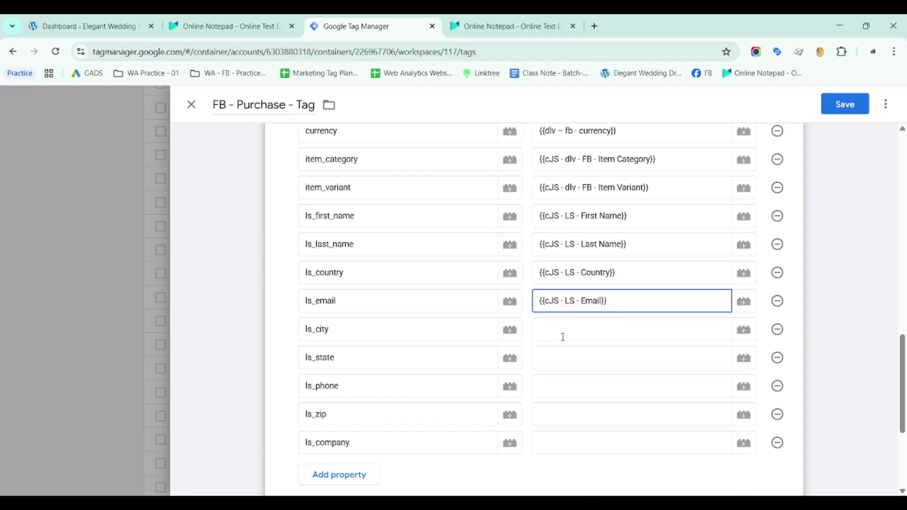
Set ls_city to {{cJS - LS - City}} and ls_state to {{cJS - LS - State}}
left_click(563, 335)
type("{{")
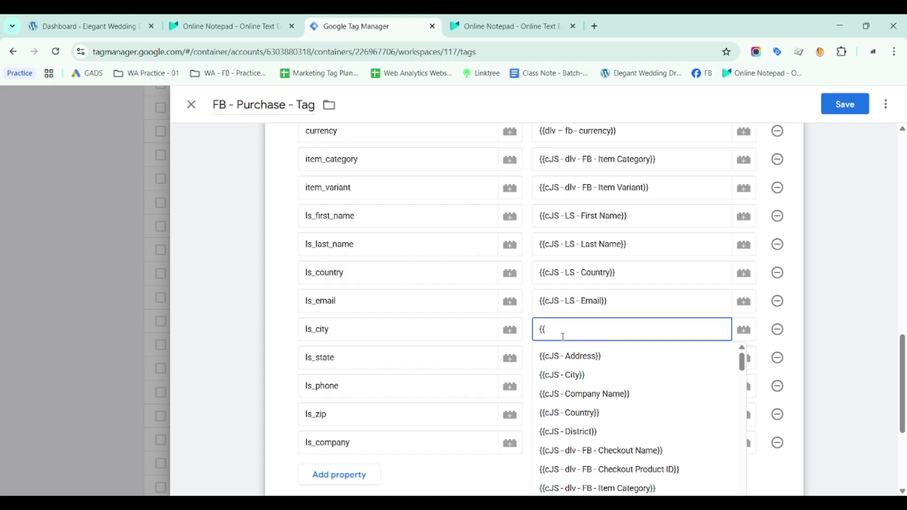
type("city")
left_click(571, 374)
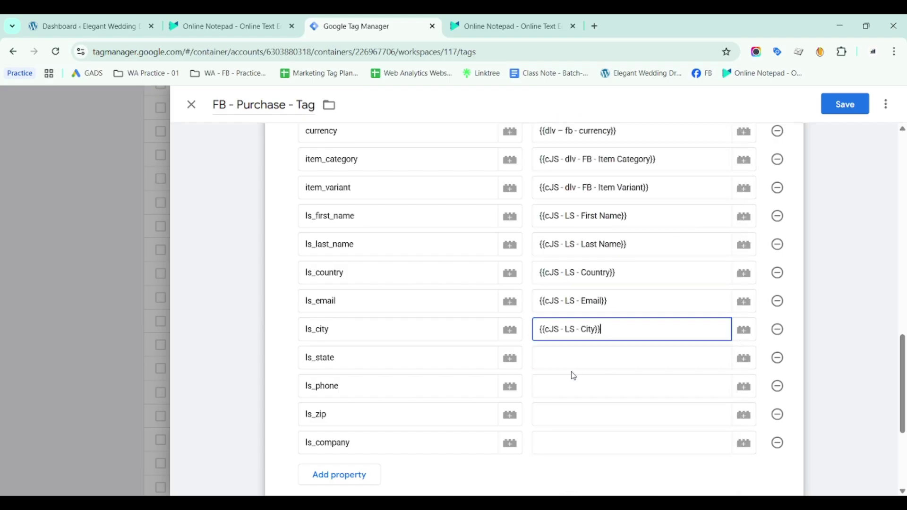
scroll(447, 291, "down", 1)
left_click(560, 300)
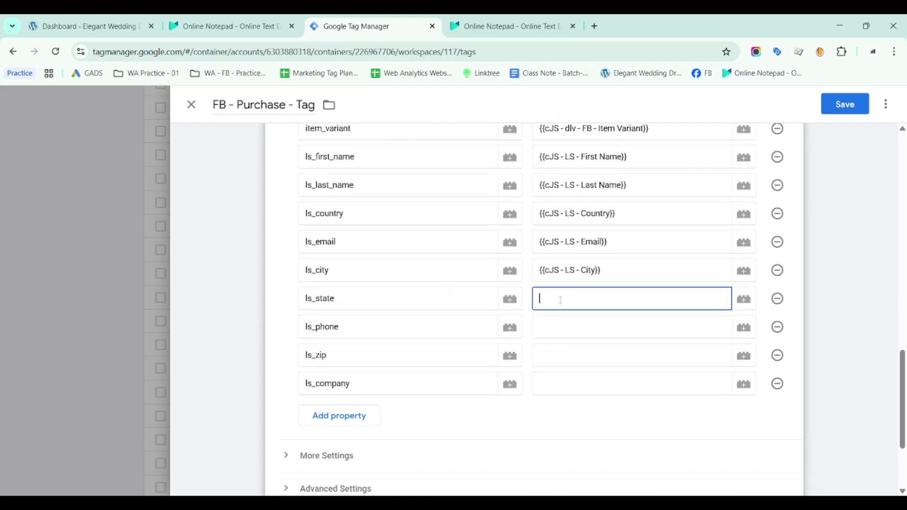
type("{{sta")
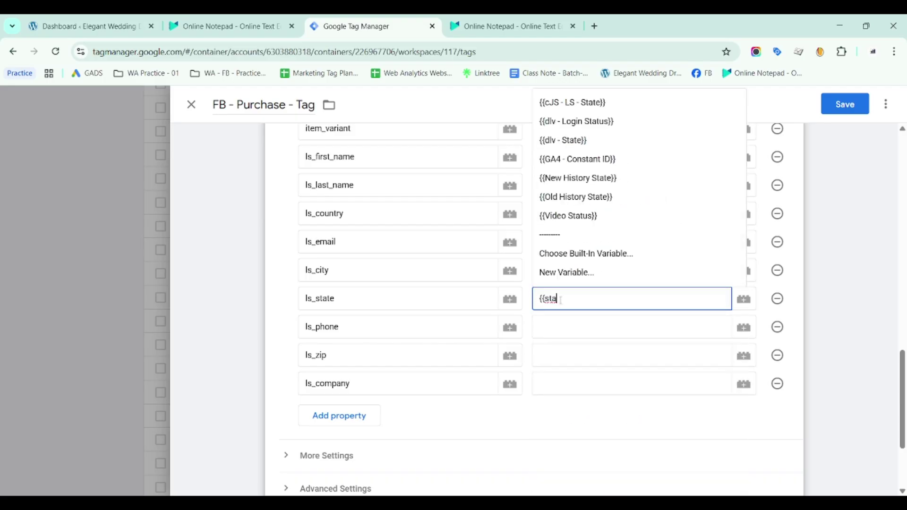
left_click(569, 107)
Set ls_phone to {{cJS - LS - Phone NO}} and ls_zip to {{cJS - LS - Zip}}
left_click(561, 329)
type("{")
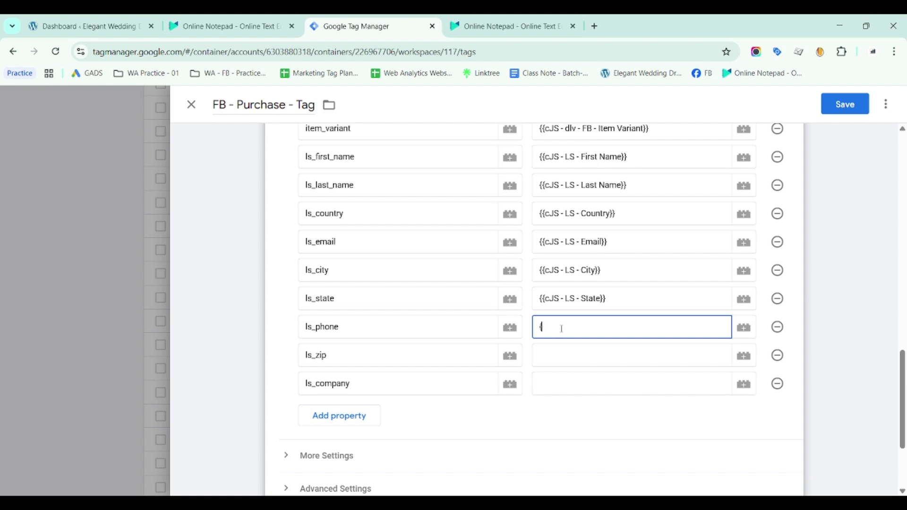
type("{pho")
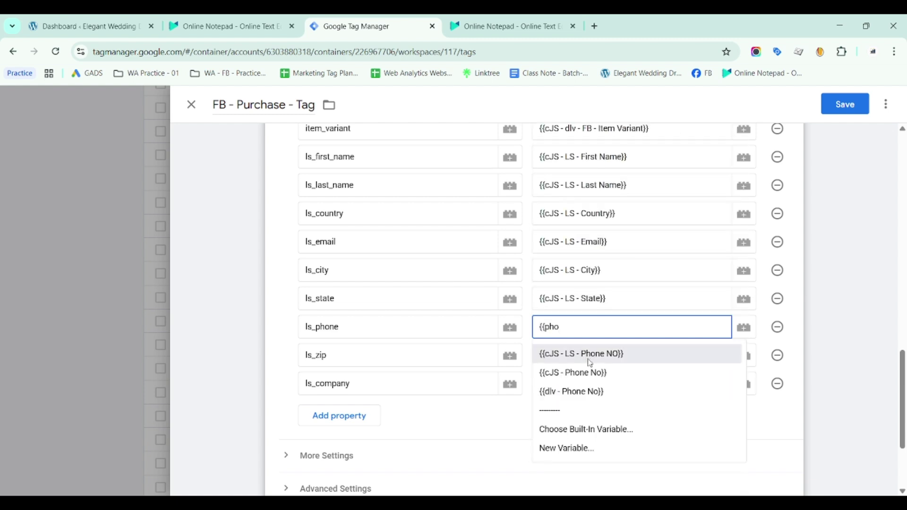
left_click(573, 353)
left_click(573, 354)
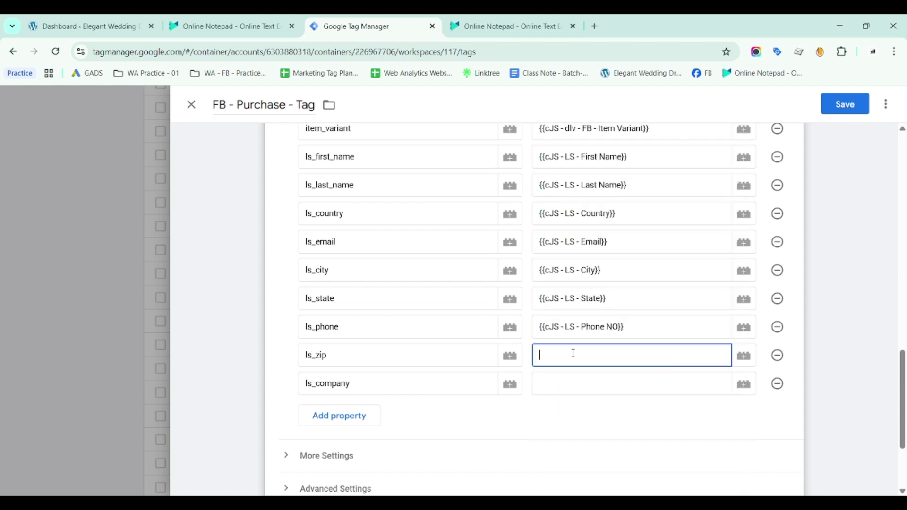
type("{{zip")
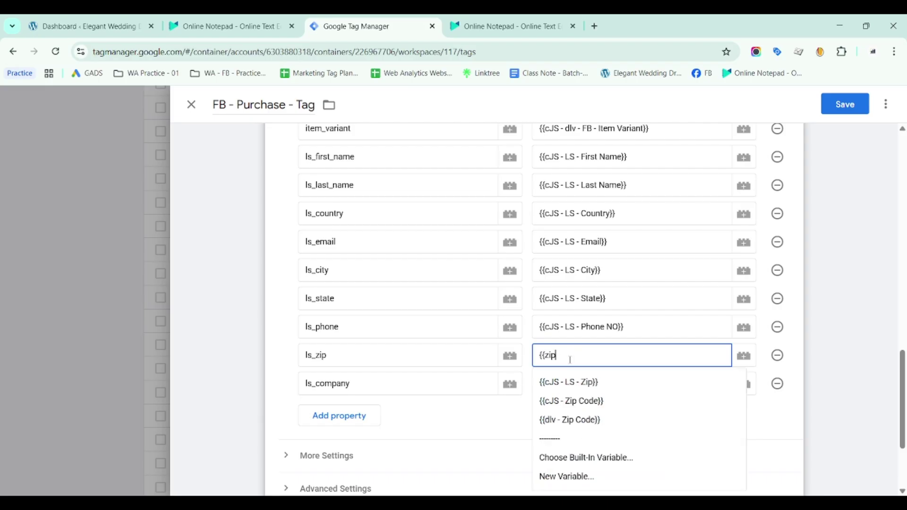
left_click(585, 383)
Set the ls_company property's value to the variable {{cJS - LS - Company}}
left_click(584, 384)
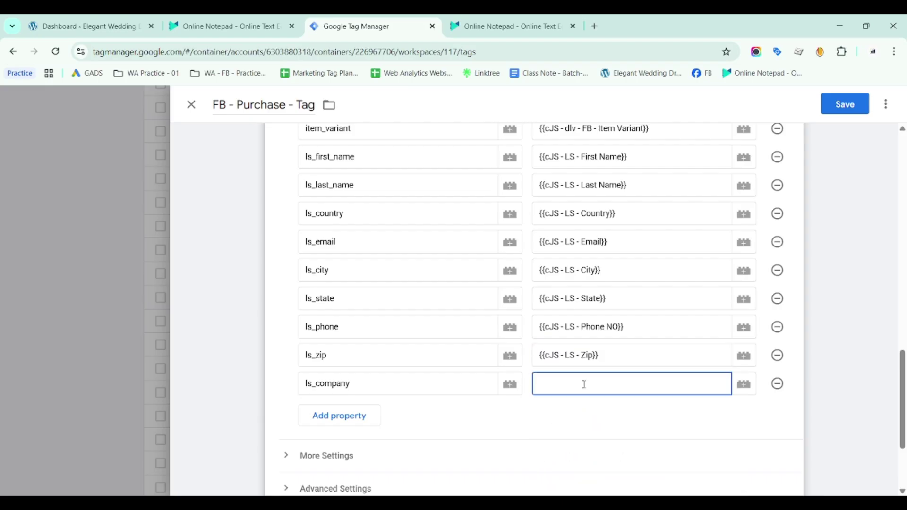
type("{{")
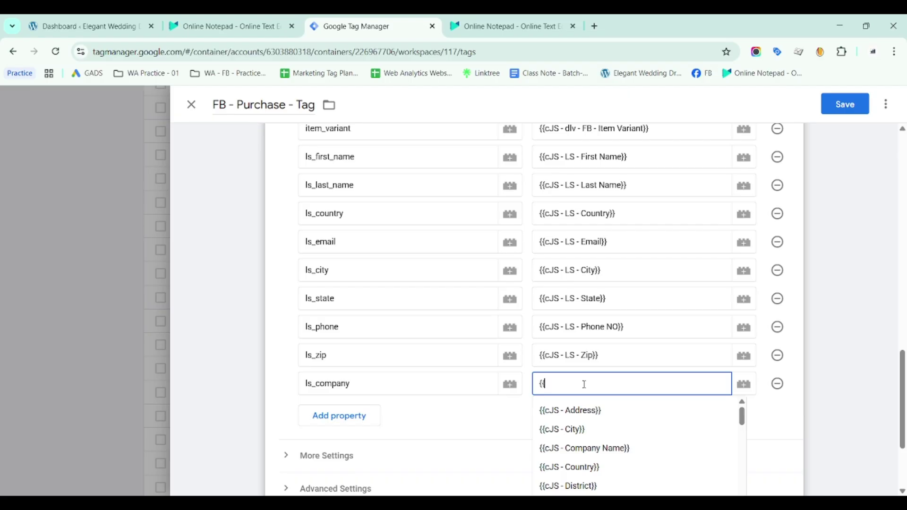
type("com")
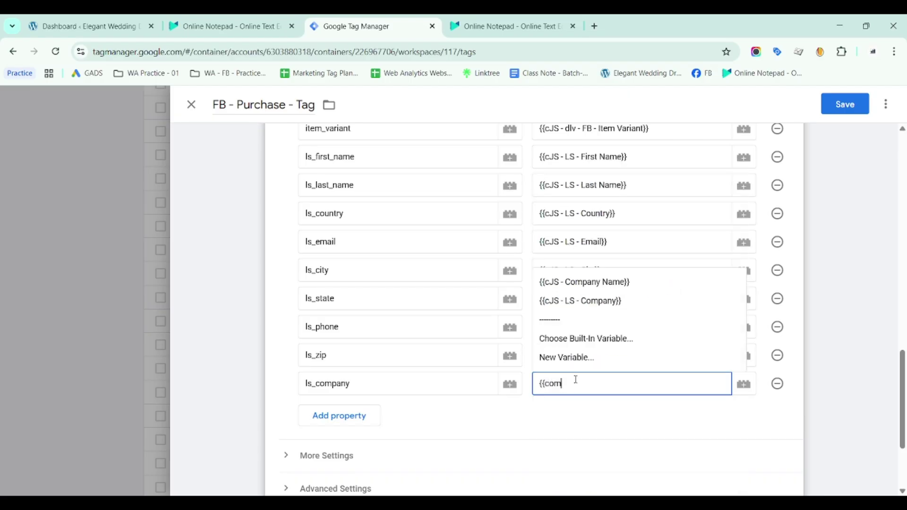
left_click(594, 308)
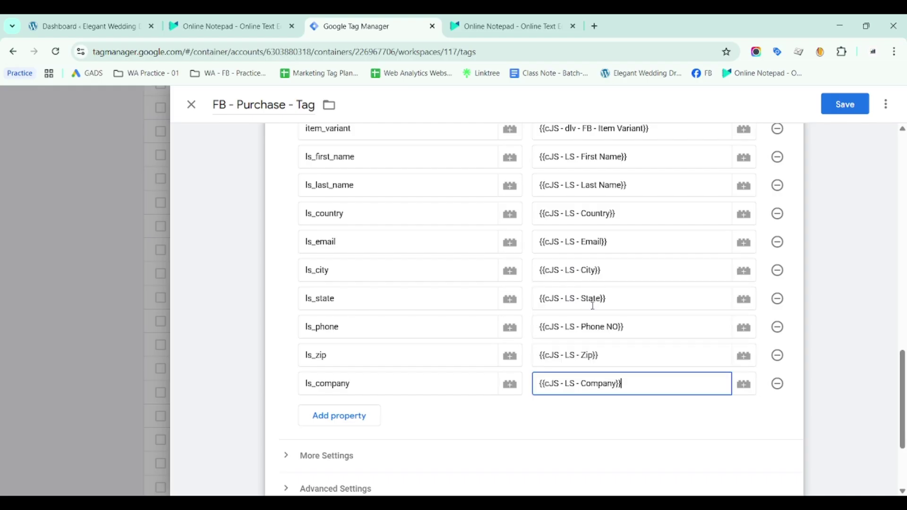
Add a property ls_purchase_value with the value {{cJS - LS - Purchase Value}} and save the tag
left_click(350, 417)
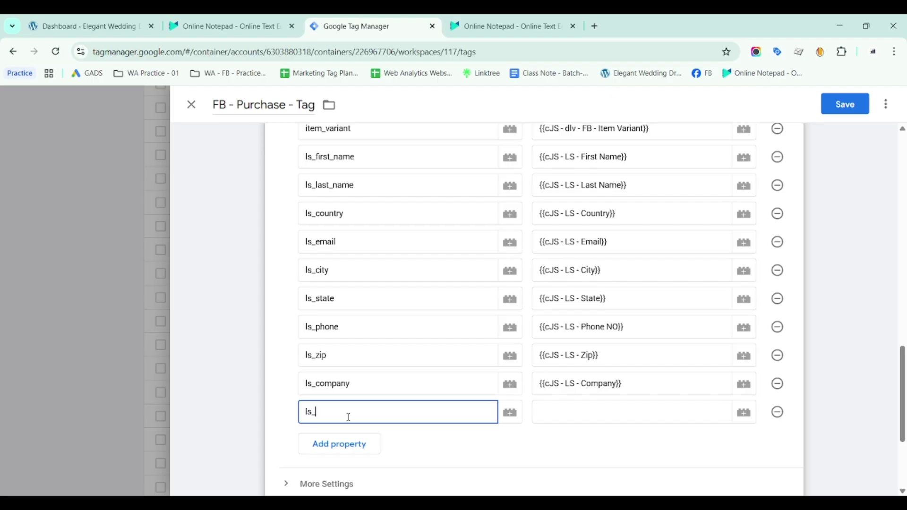
type("ls_purchase_value")
left_click(564, 415)
type("{{p")
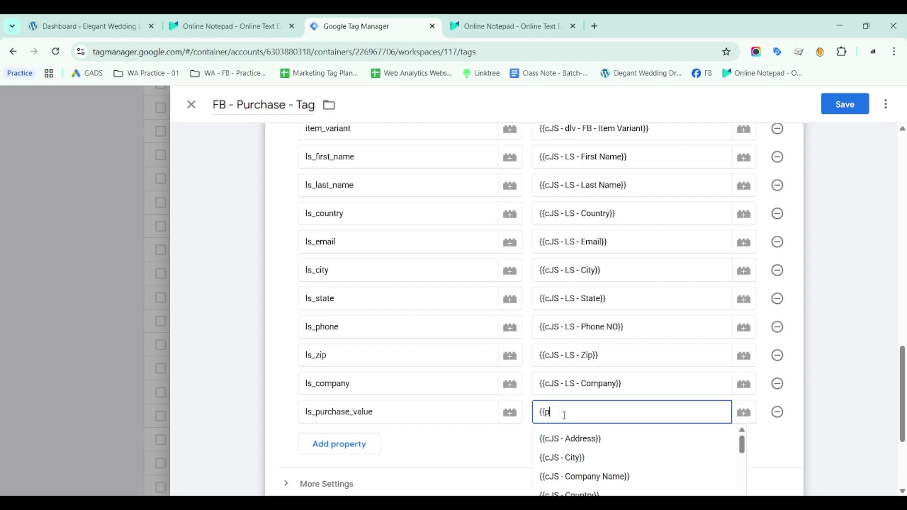
type("urc")
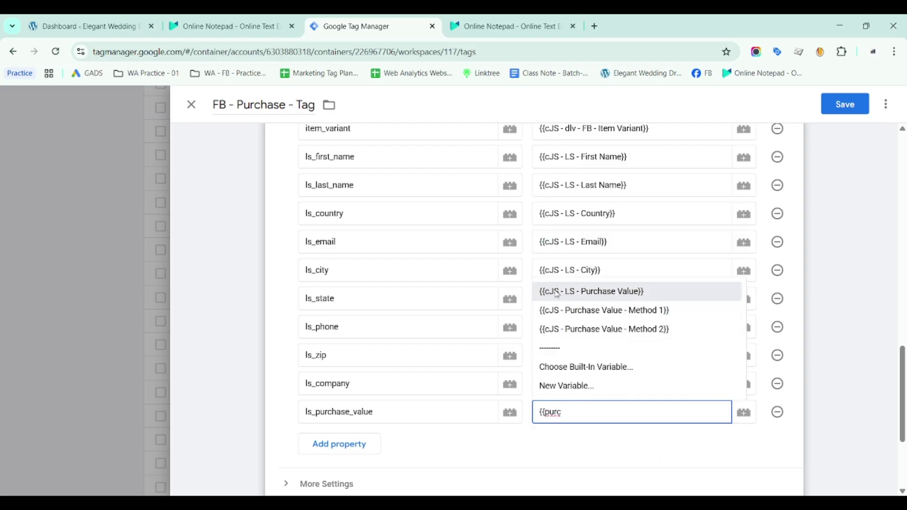
left_click(561, 290)
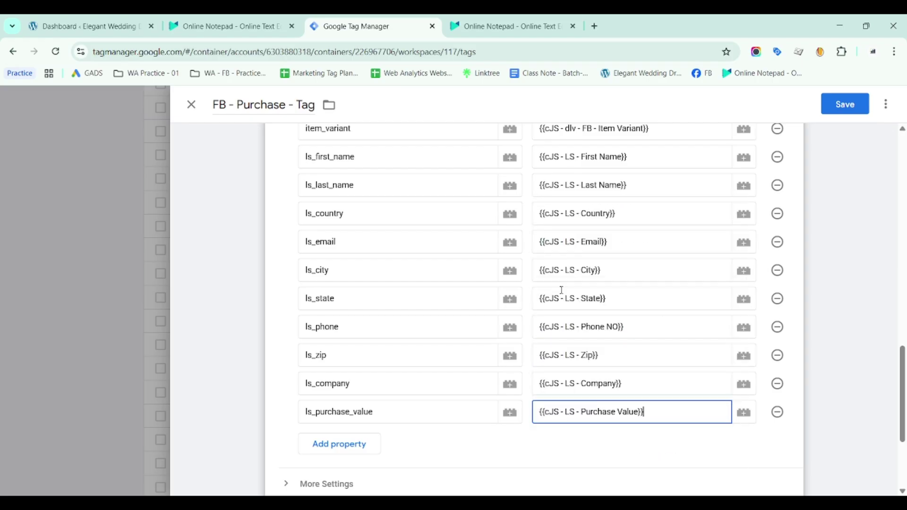
left_click(851, 111)
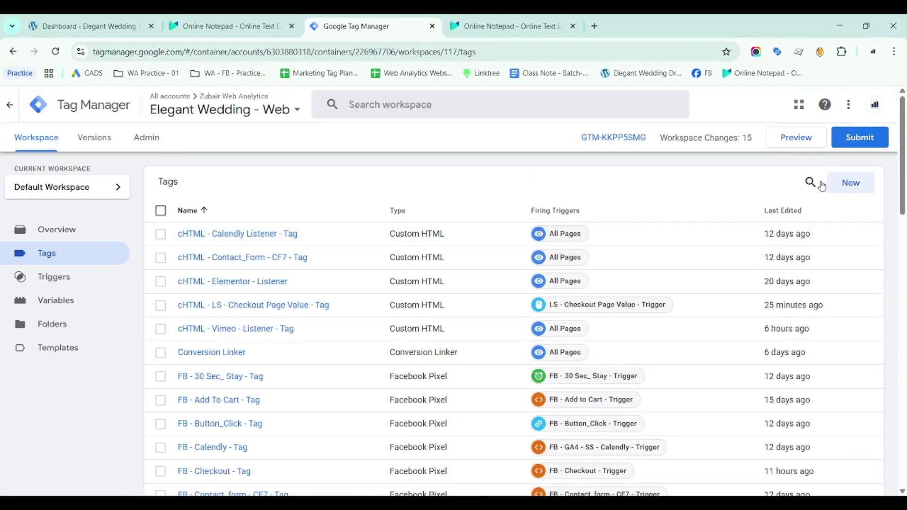
Submit and publish the workspace changes as a new container version without a name or description
left_click(856, 142)
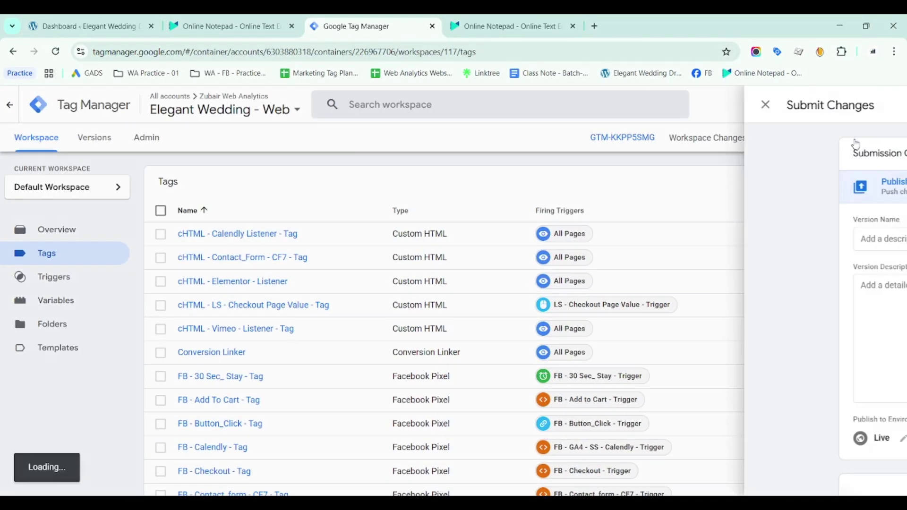
left_click(866, 102)
left_click(590, 450)
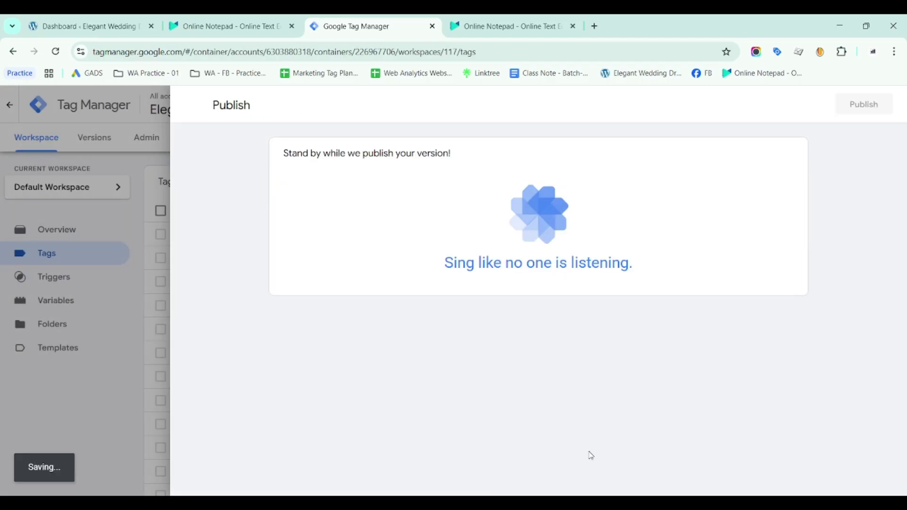
Open the bookmarked Meta Events Manager test events page in a new browser tab and place it beside the Tag Manager tab
left_click(595, 28)
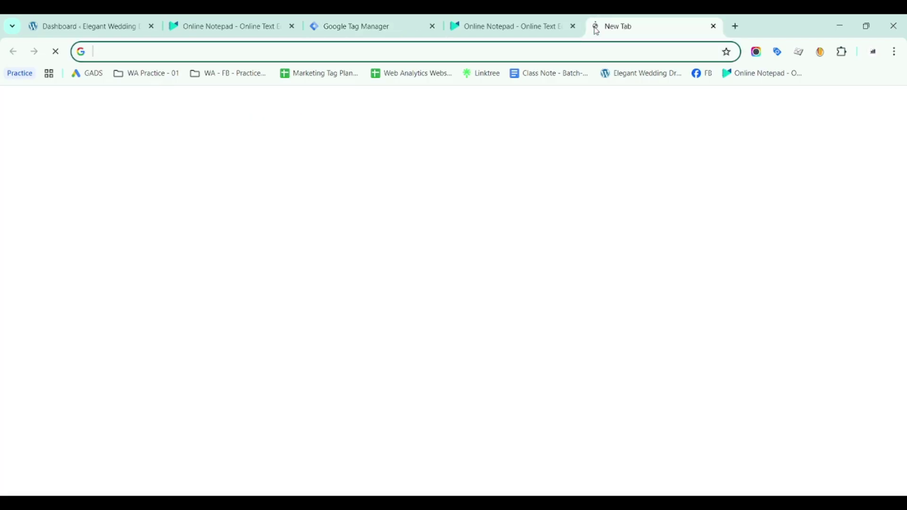
left_click(219, 74)
left_click(224, 137)
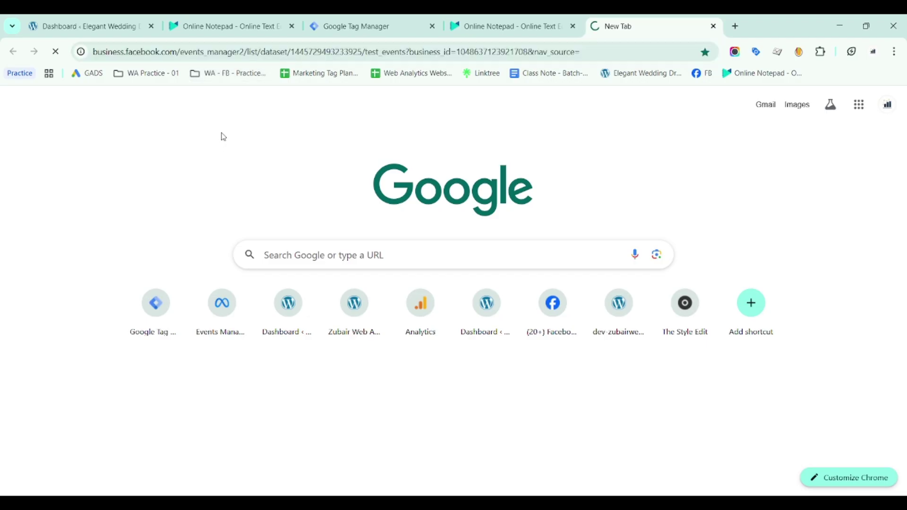
left_click_drag(643, 22, 508, 20)
Switch back to Google Tag Manager, close the published version's summary and return to the workspace overview
left_click(356, 19)
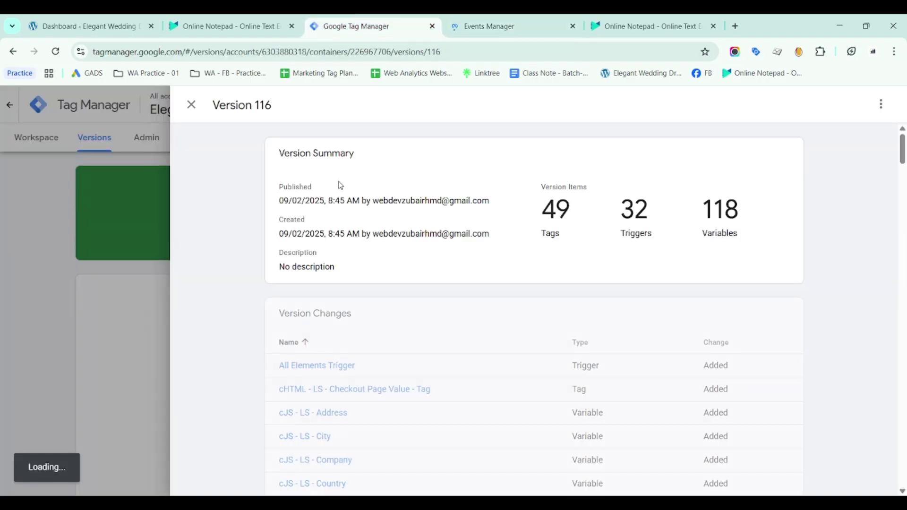
left_click(191, 105)
left_click(46, 148)
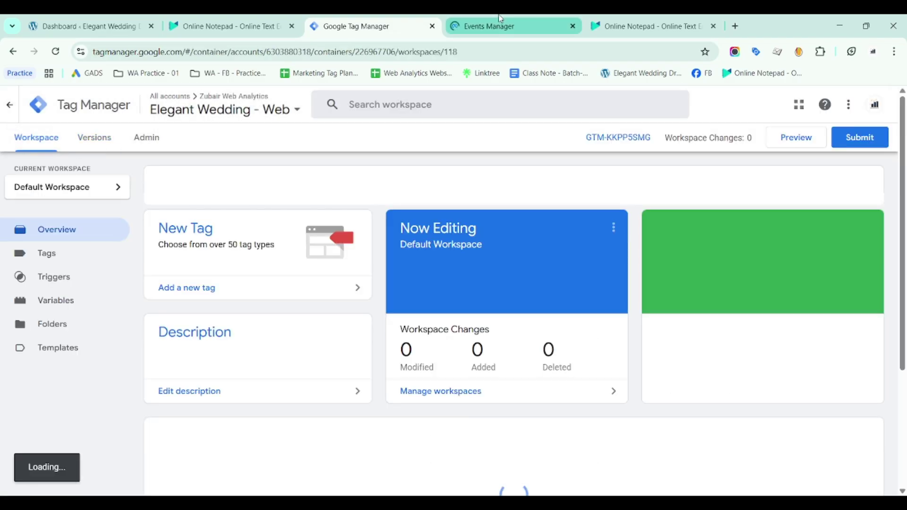
Switch to Events Manager and view the instructions for confirming the server's events, then collapse them
left_click(501, 19)
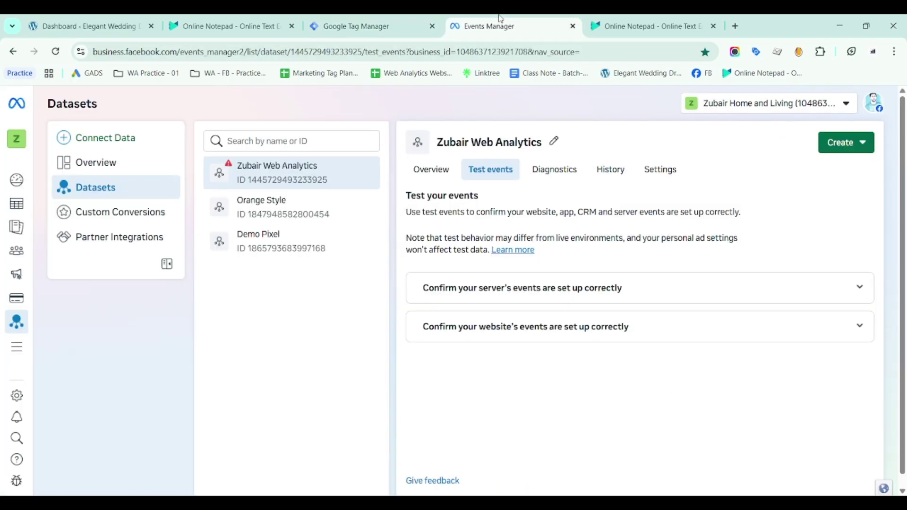
left_click(678, 294)
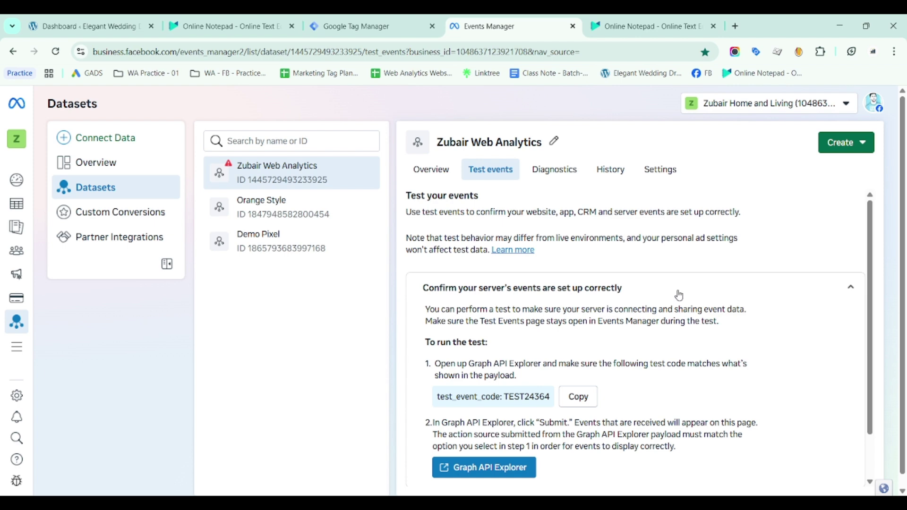
left_click(679, 296)
left_click(409, 19)
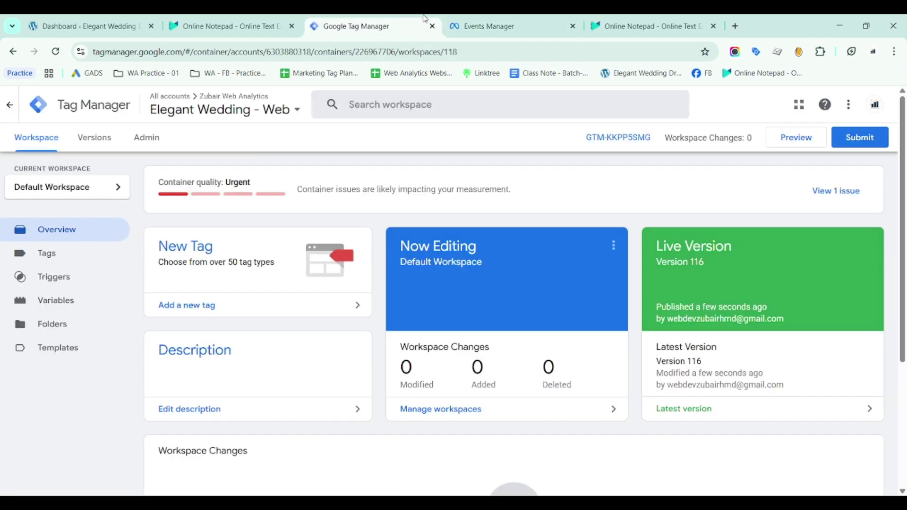
left_click(796, 139)
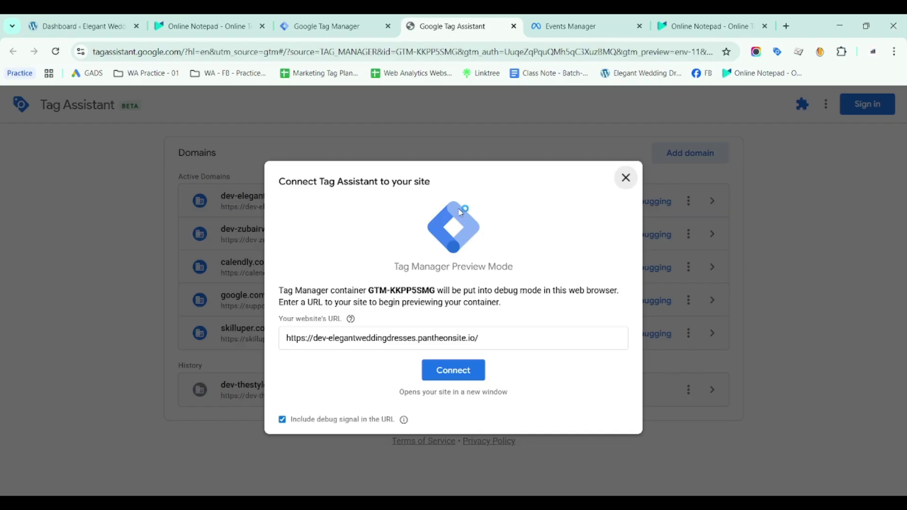
left_click(455, 372)
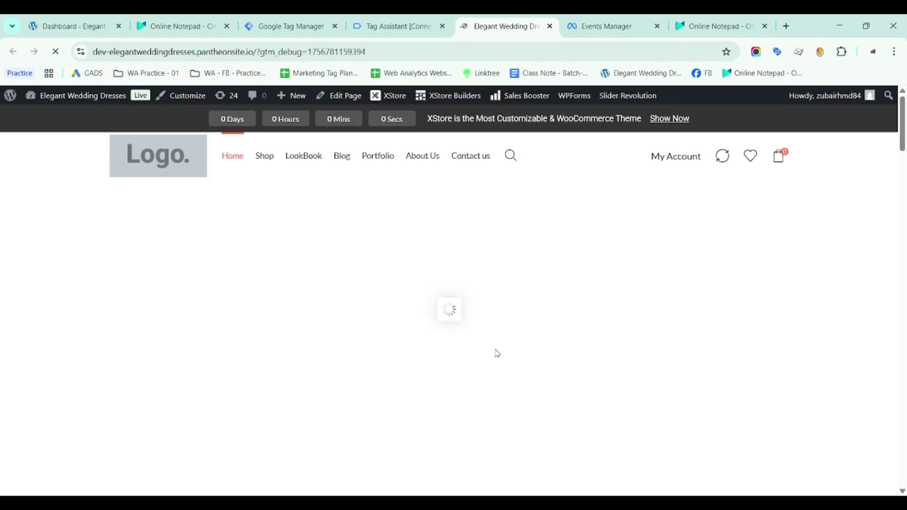
Switch to Events Manager and clear all recorded test session activity for the Zubair Web Analytics dataset
left_click(619, 19)
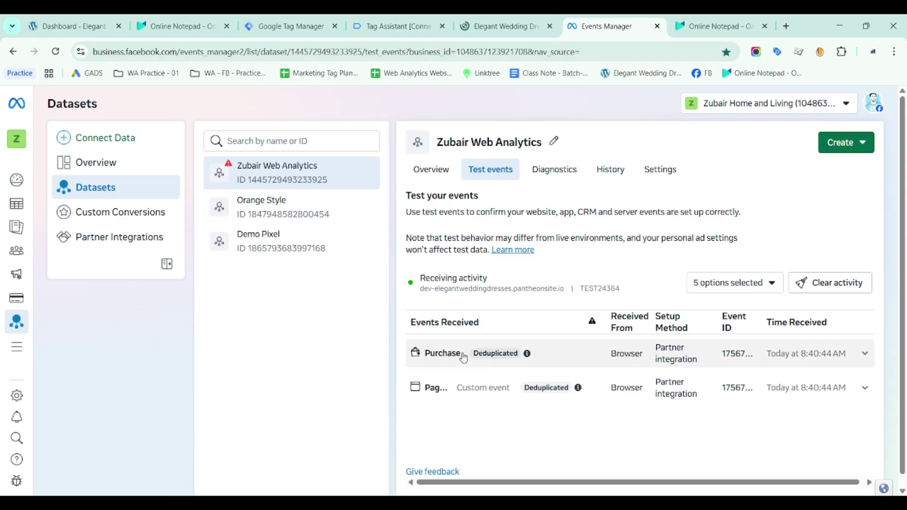
left_click(820, 283)
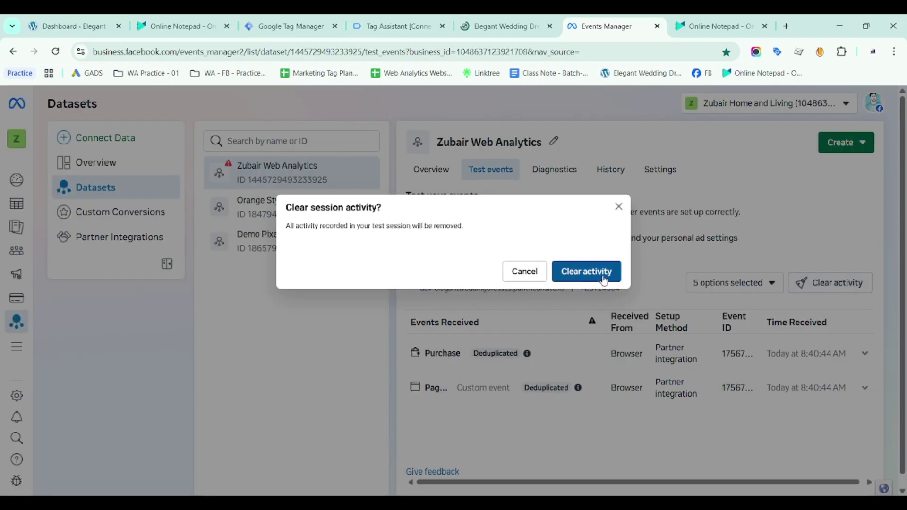
left_click(586, 271)
On the Elegant Wedding Dresses site, add the Elise Gown to the cart and proceed to checkout
left_click(515, 18)
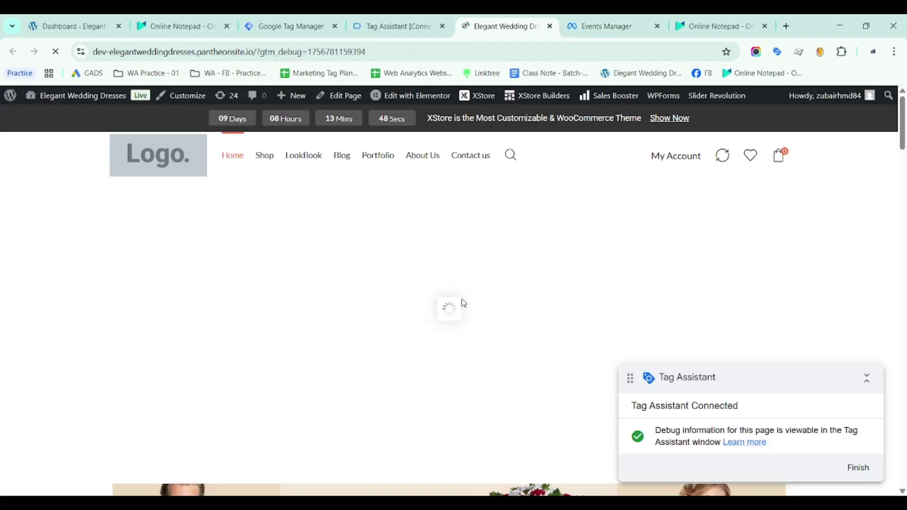
scroll(462, 288, "down", 5)
scroll(472, 275, "down", 6)
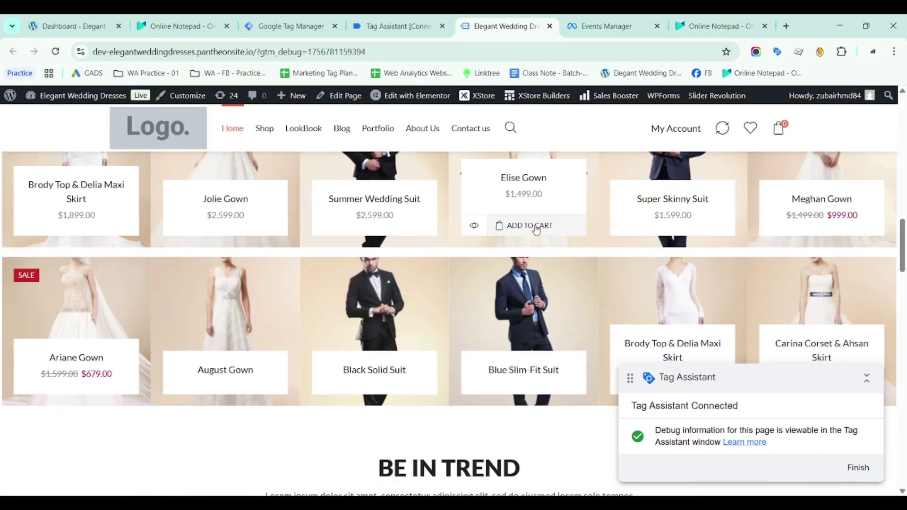
left_click(536, 229)
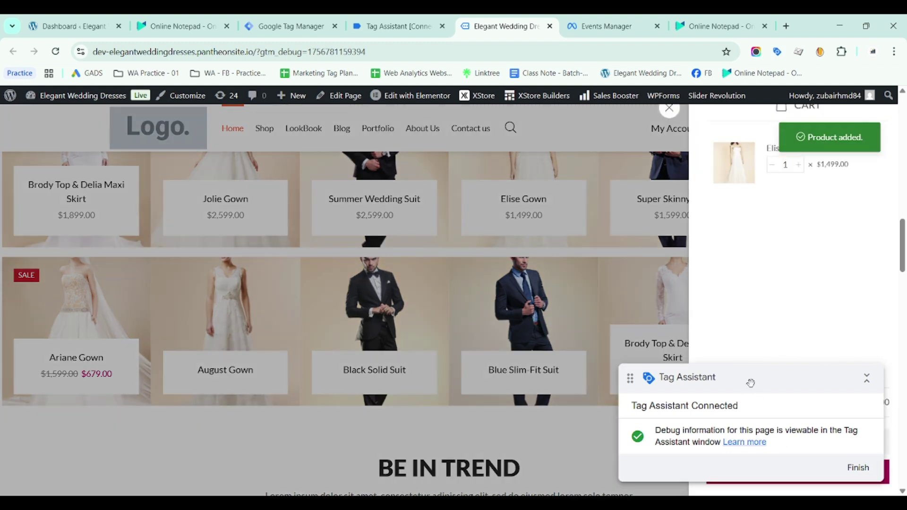
left_click_drag(751, 383, 499, 358)
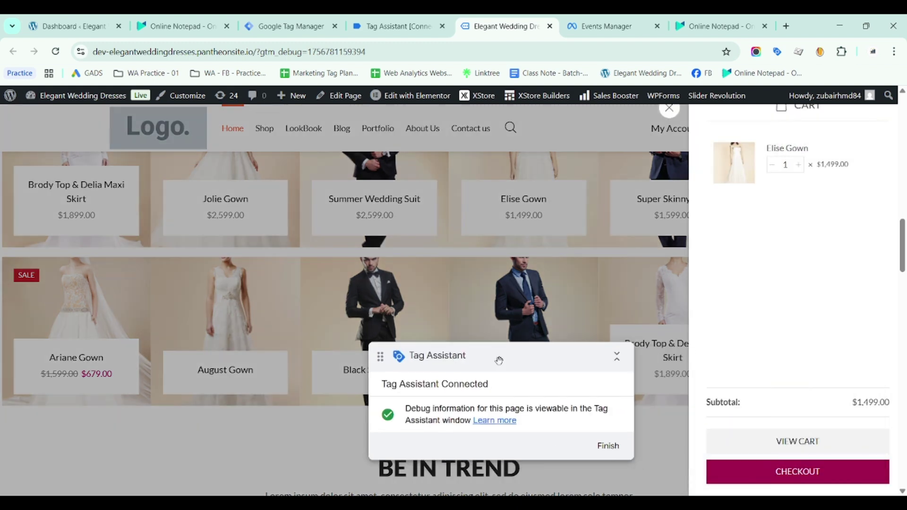
left_click(766, 474)
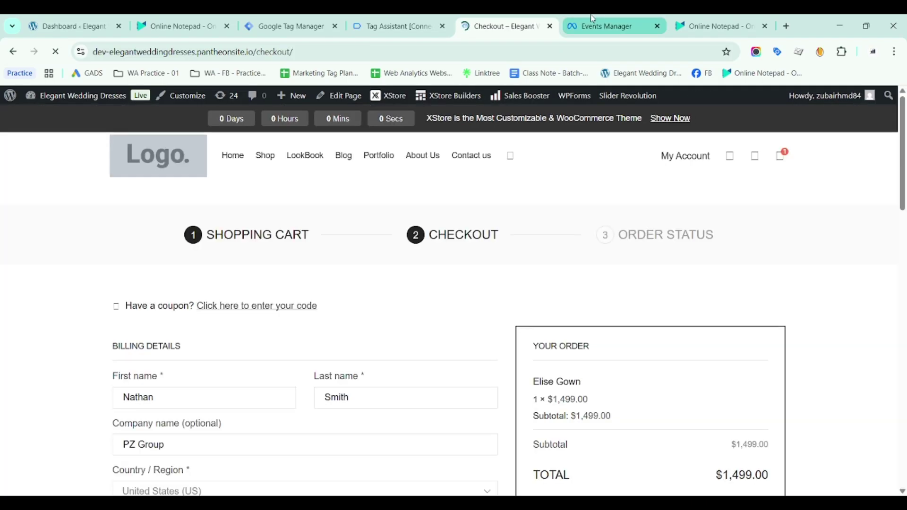
Switch to Events Manager, collapse the Datasets navigation and check the test events received from the site
left_click(596, 24)
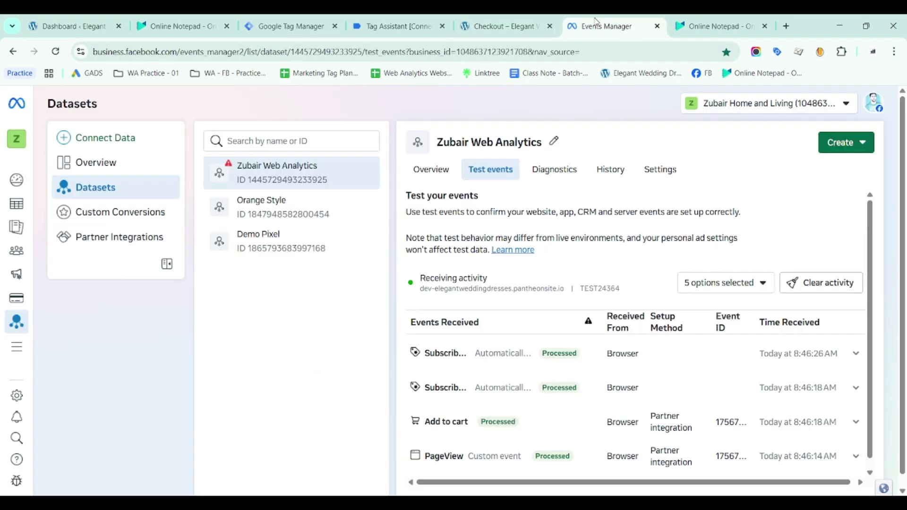
left_click(170, 267)
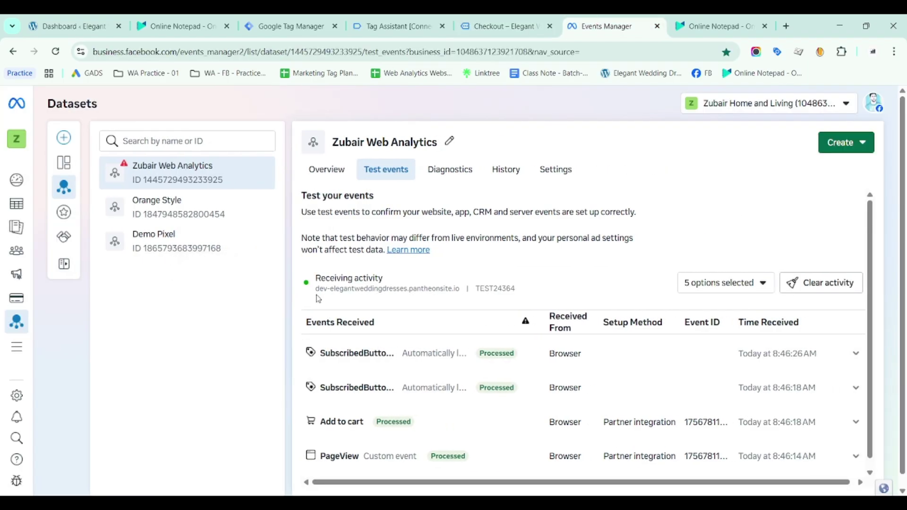
scroll(355, 386, "down", 1)
scroll(354, 386, "up", 1)
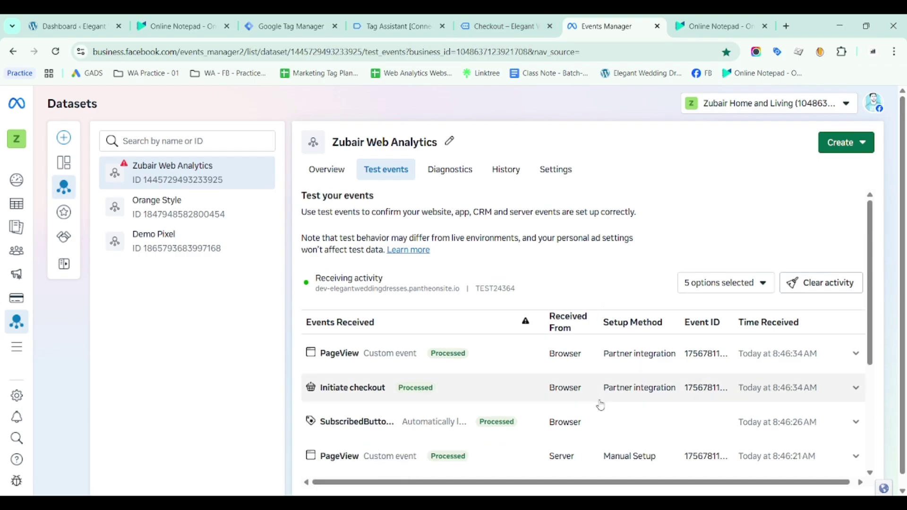
Return to the site's checkout page and place the Elise Gown order with cash on delivery
left_click(503, 26)
scroll(494, 302, "down", 5)
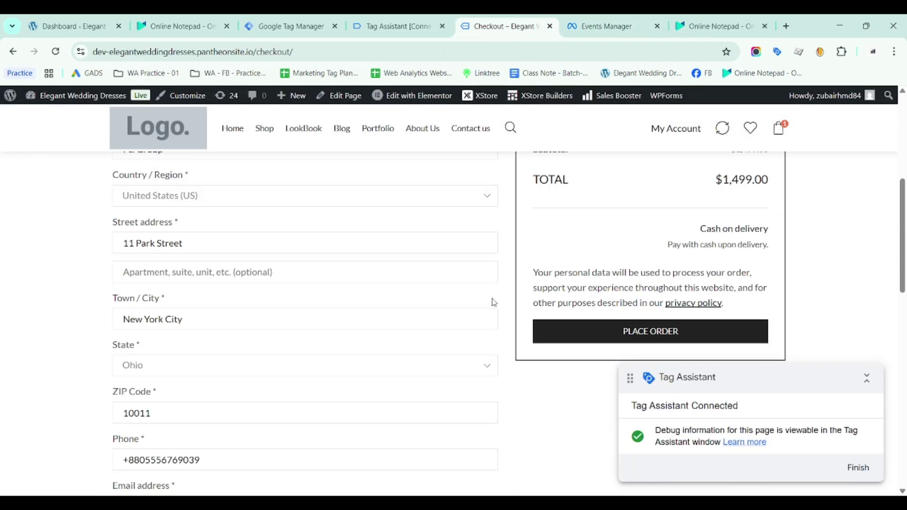
left_click(660, 333)
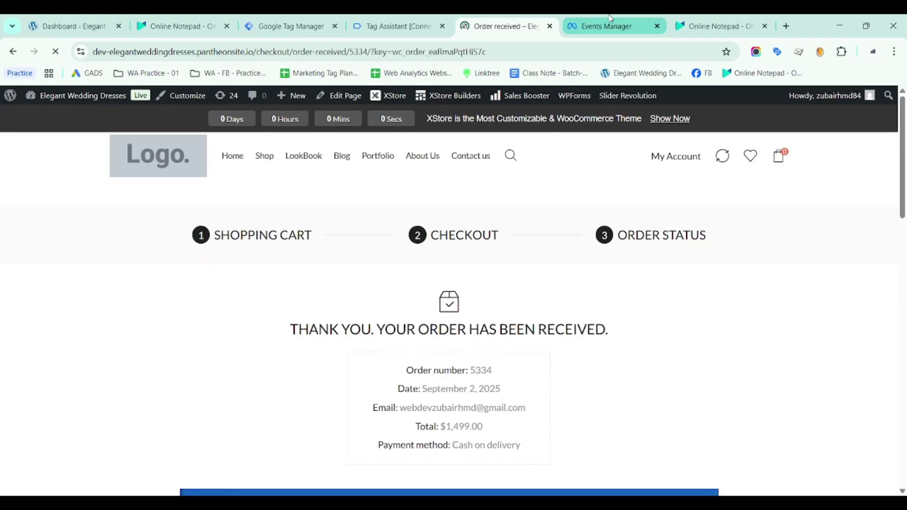
Switch to Tag Assistant and examine the cJS - LS variable values recorded for the purchase event
left_click(432, 25)
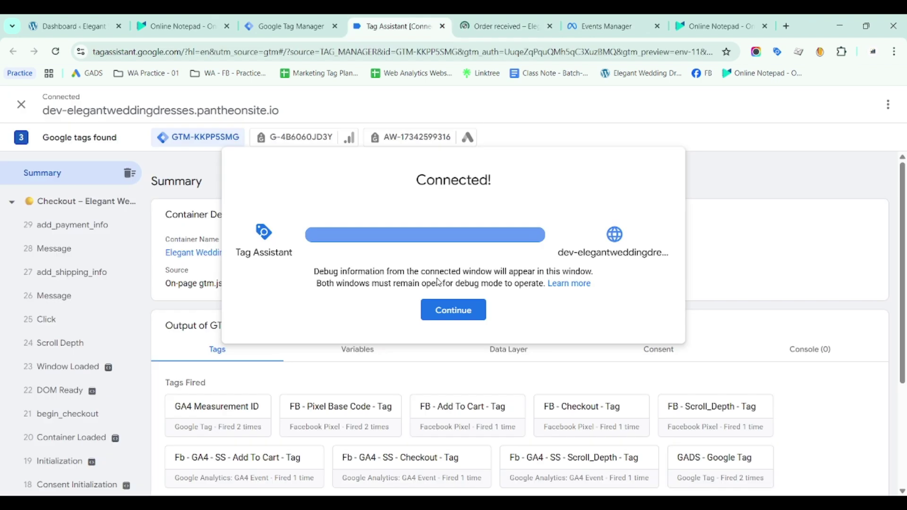
left_click(452, 314)
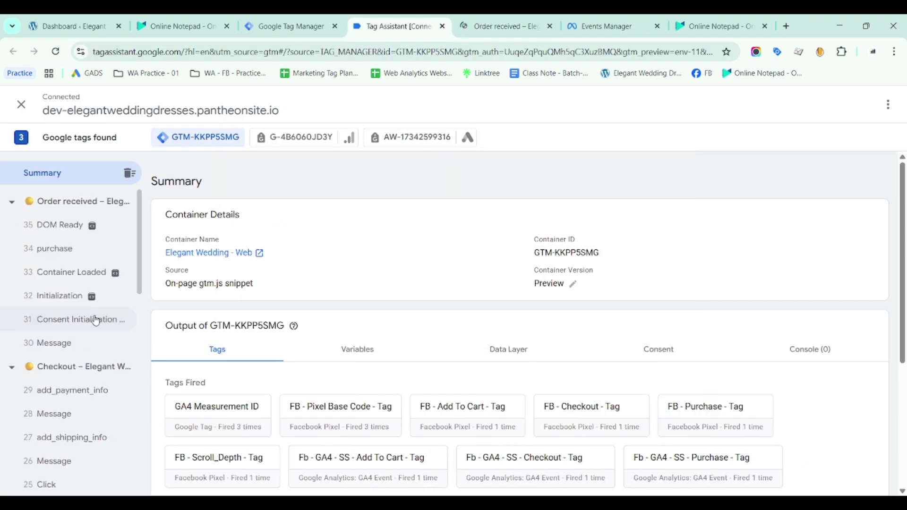
left_click(55, 249)
left_click(362, 315)
scroll(370, 348, "down", 10)
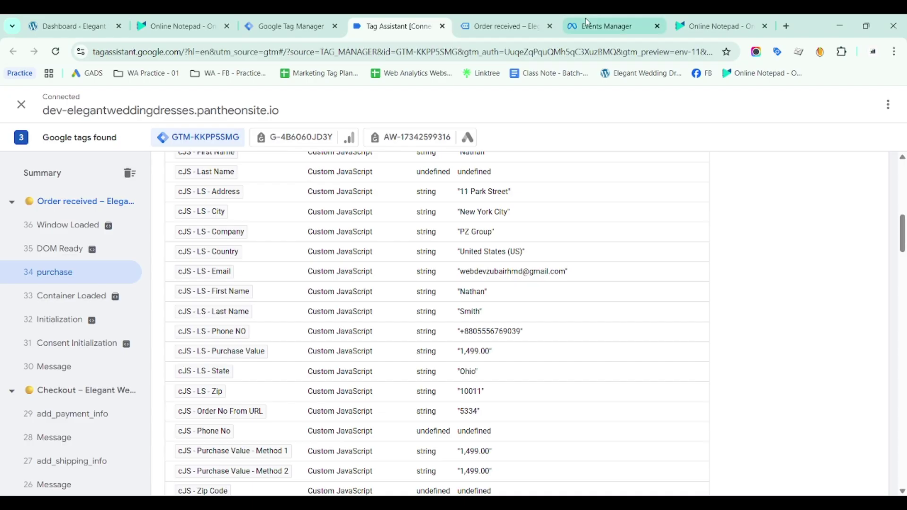
Switch to Events Manager, review the newly received events, and expand then collapse the Purchase event's details
left_click(606, 26)
scroll(527, 280, "down", 2)
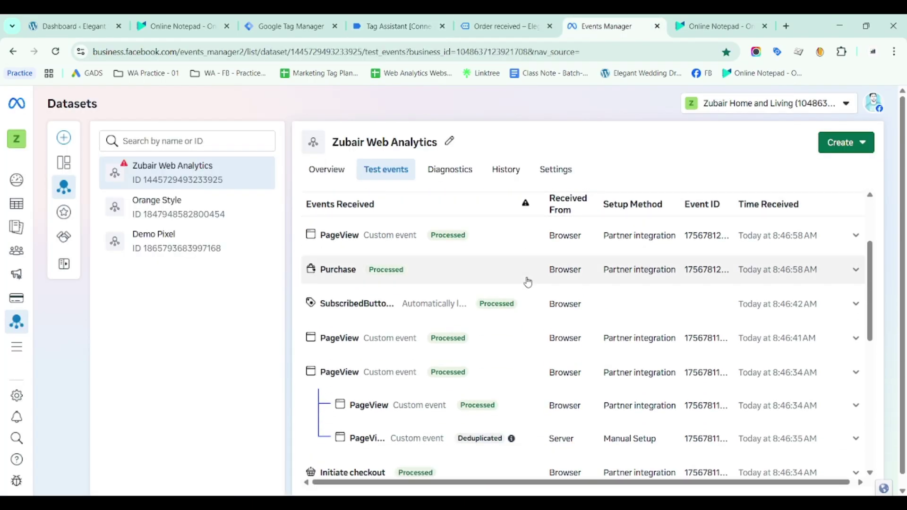
scroll(531, 282, "up", 2)
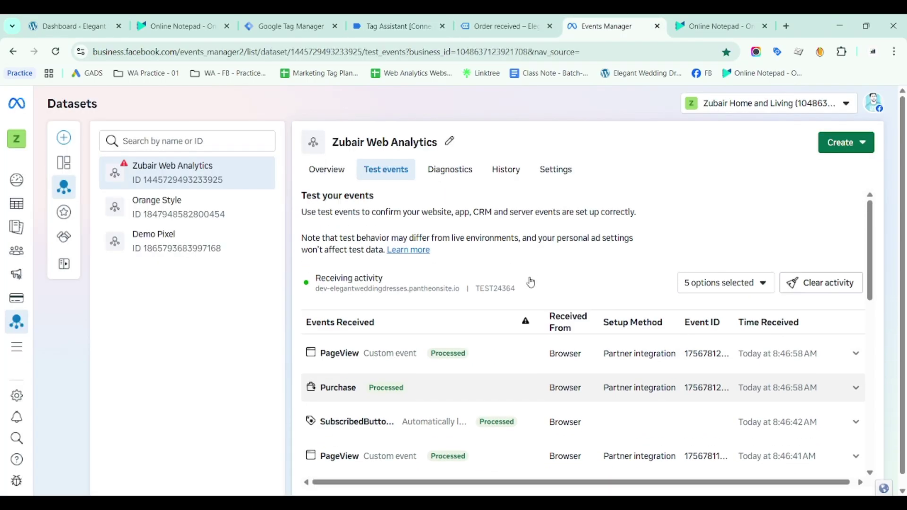
scroll(530, 282, "down", 2)
left_click(329, 267)
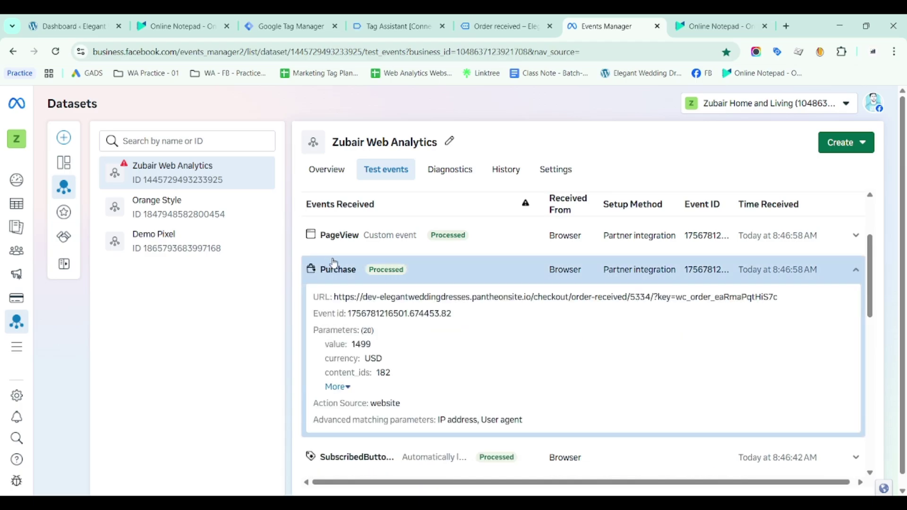
left_click(332, 264)
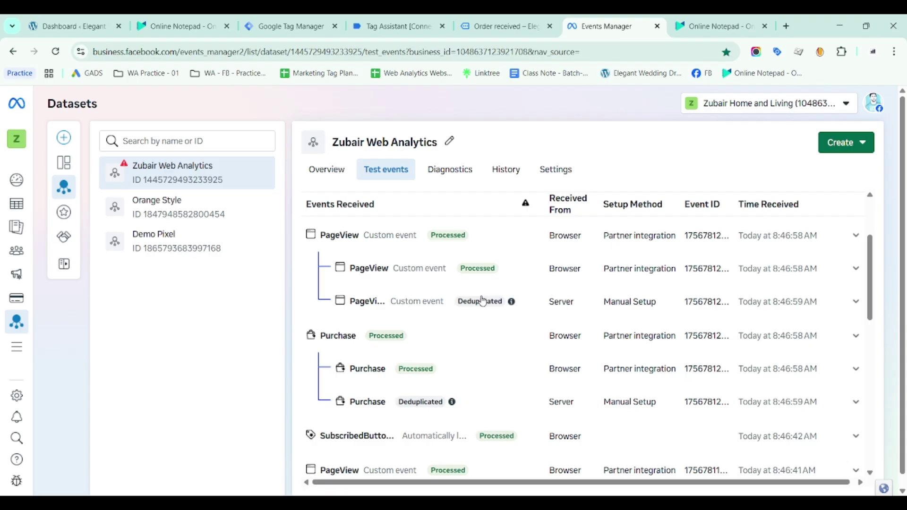
Expand the browser-side Purchase event under the deduplicated group and examine its full list of parameters
scroll(482, 300, "down", 1)
left_click(397, 318)
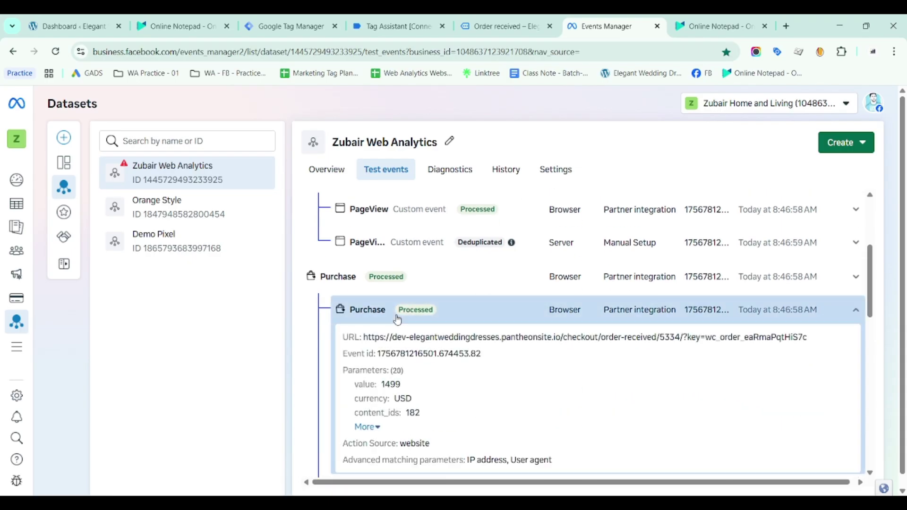
scroll(397, 319, "down", 1)
left_click(366, 367)
scroll(528, 331, "down", 3)
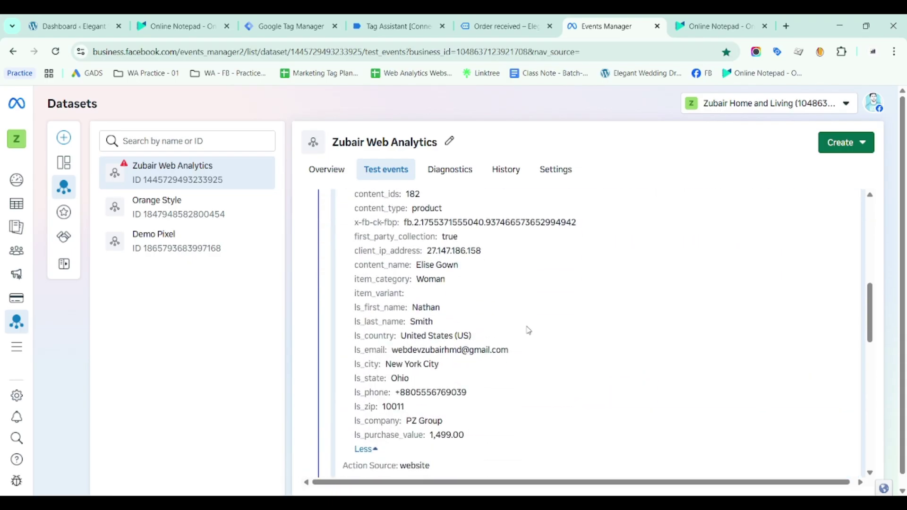
scroll(528, 330, "down", 1)
scroll(531, 327, "up", 1)
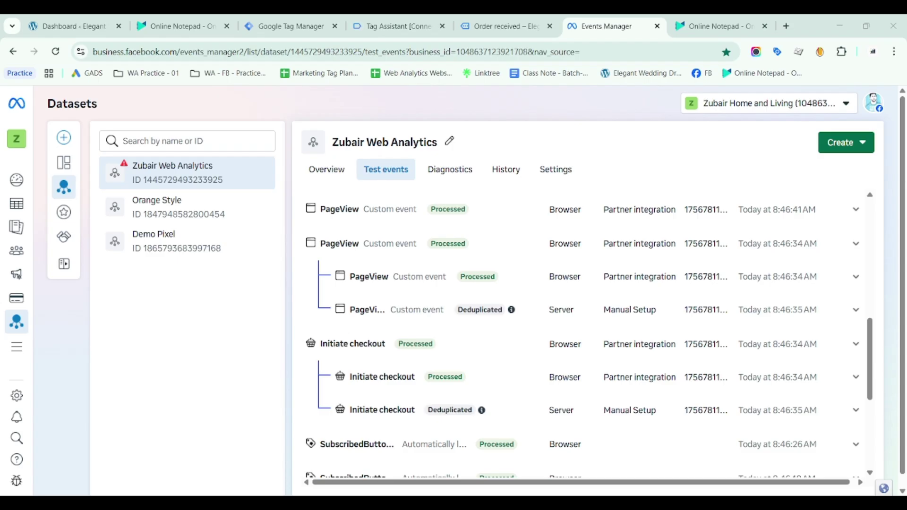
Switch to Google Tag Manager and open the configuration of GADS - Purchase - Tag from the tag list
left_click(287, 25)
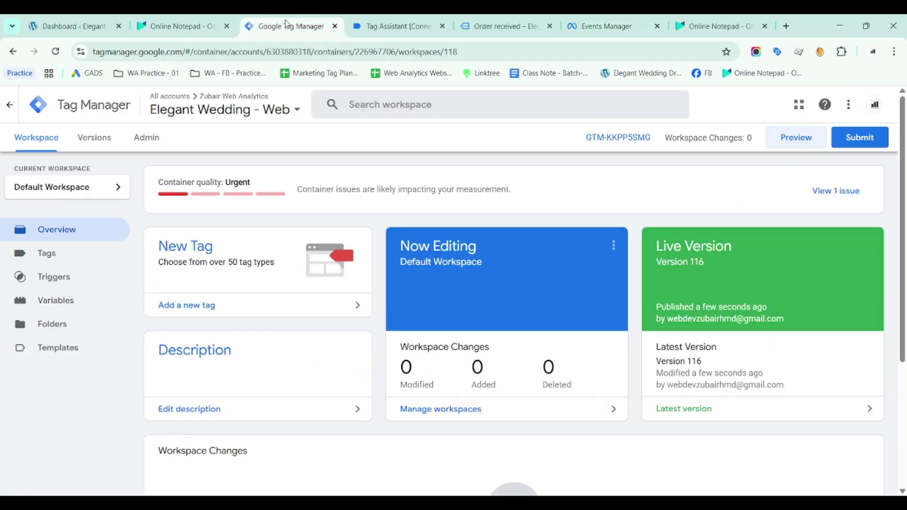
left_click(373, 24)
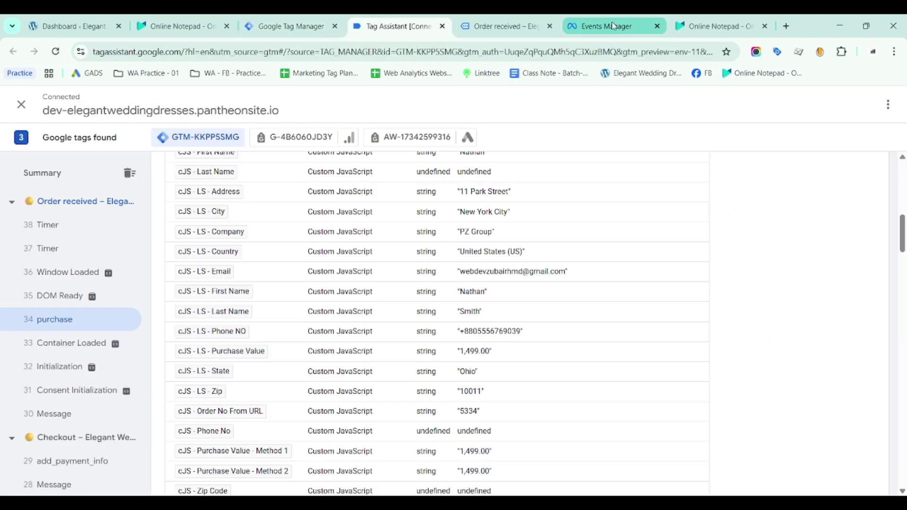
left_click(275, 17)
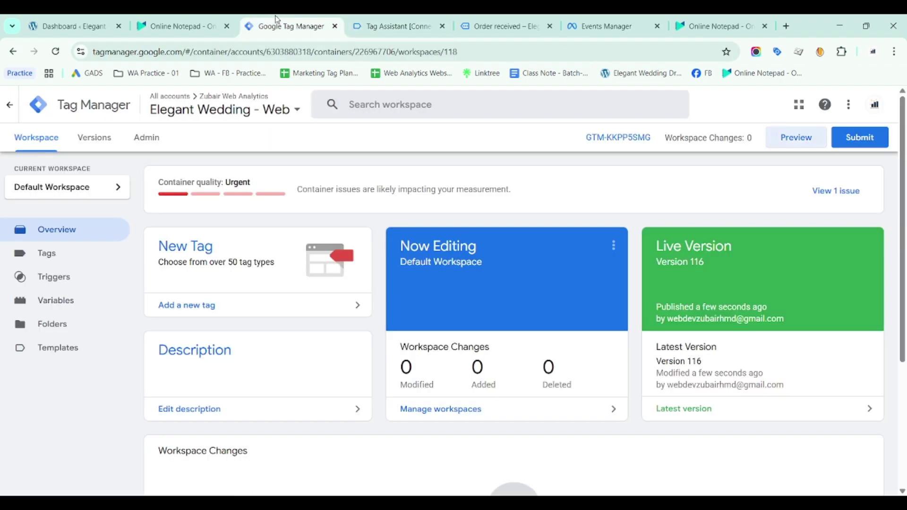
left_click(51, 255)
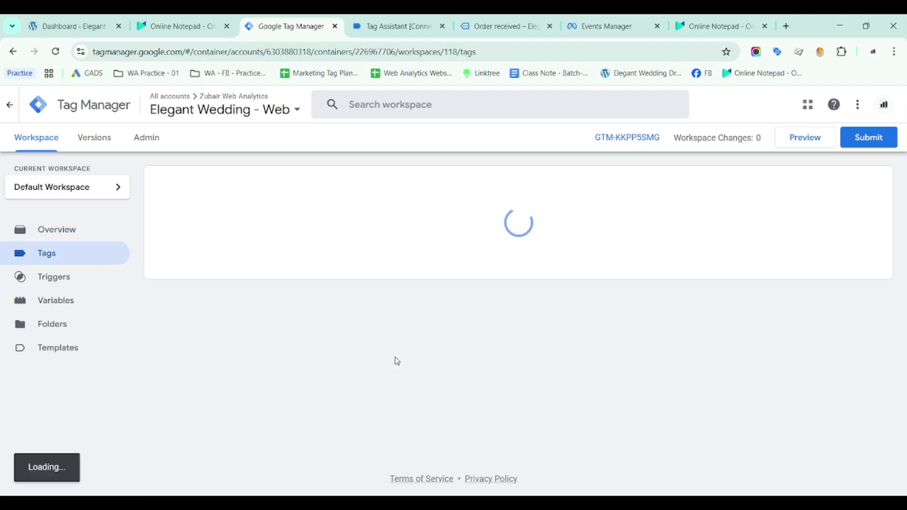
scroll(399, 354, "down", 14)
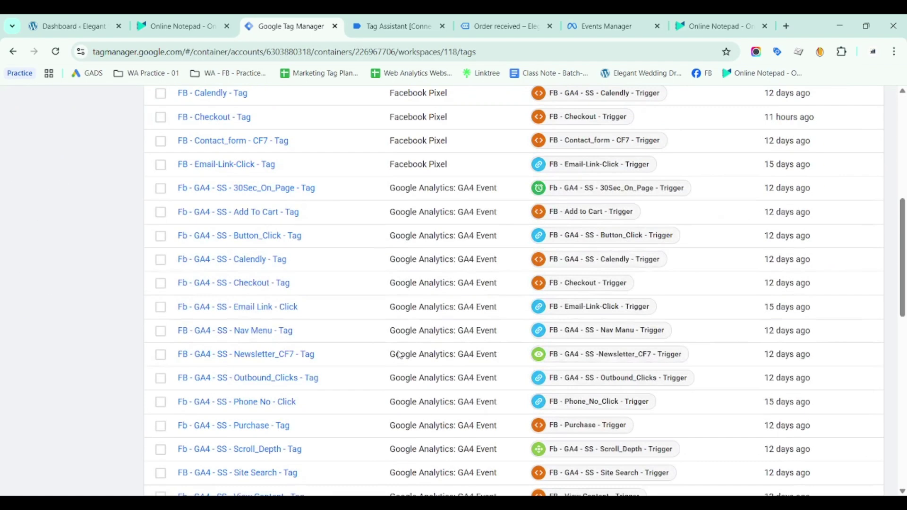
scroll(399, 356, "down", 4)
scroll(399, 357, "down", 2)
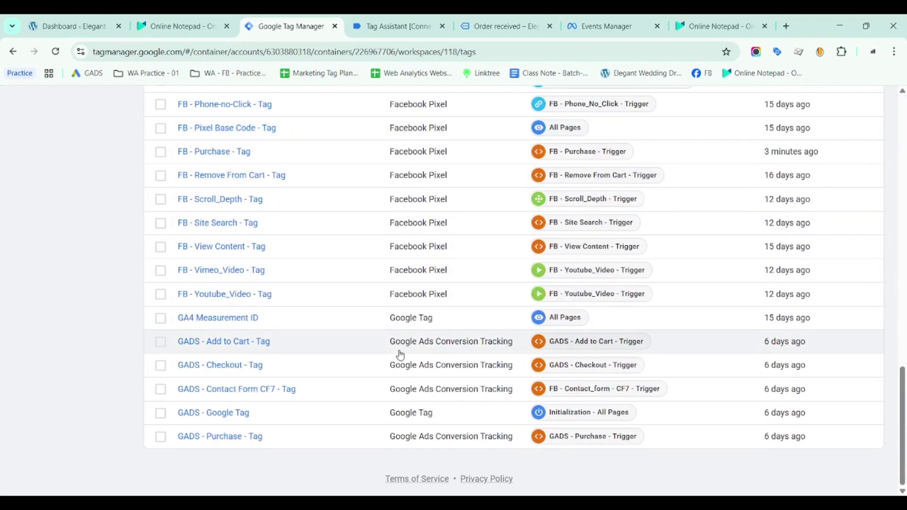
left_click(239, 442)
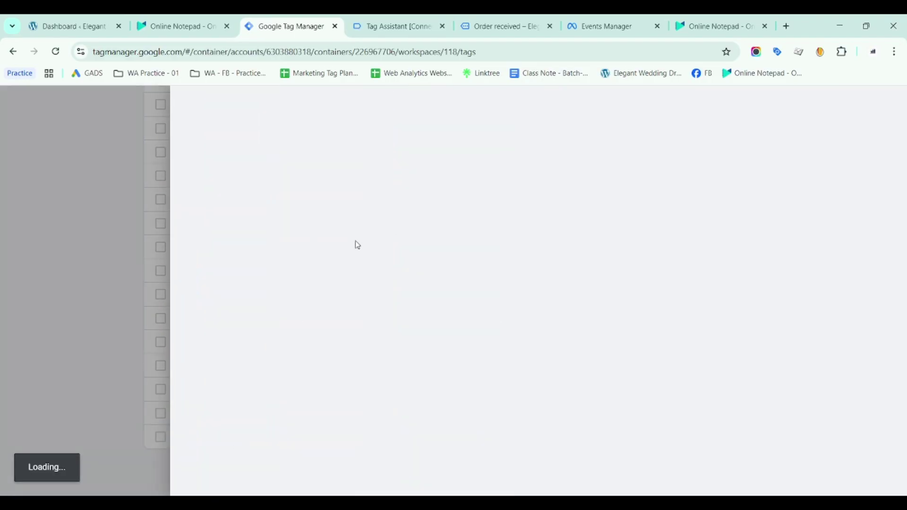
scroll(426, 310, "down", 5)
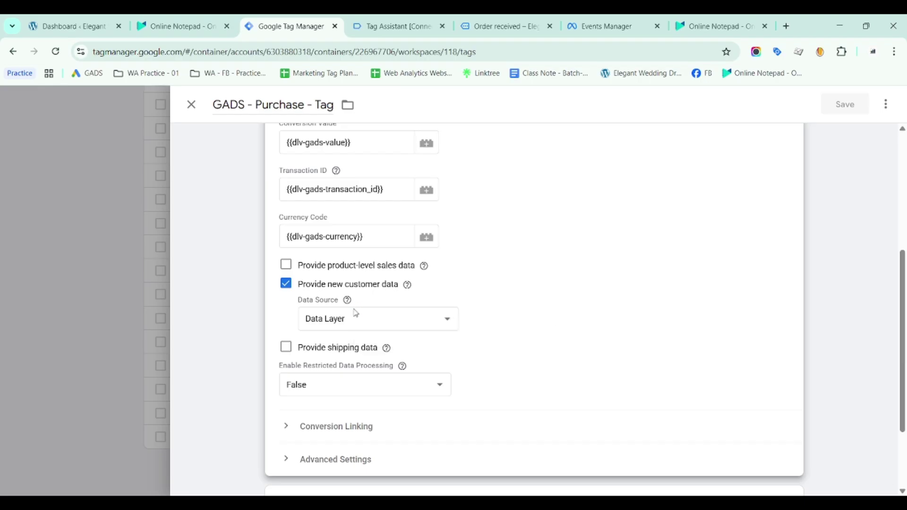
Set the tag's Conversion Value to the variable {{cJS - LS - Purchase Value}}
triple_click(361, 190)
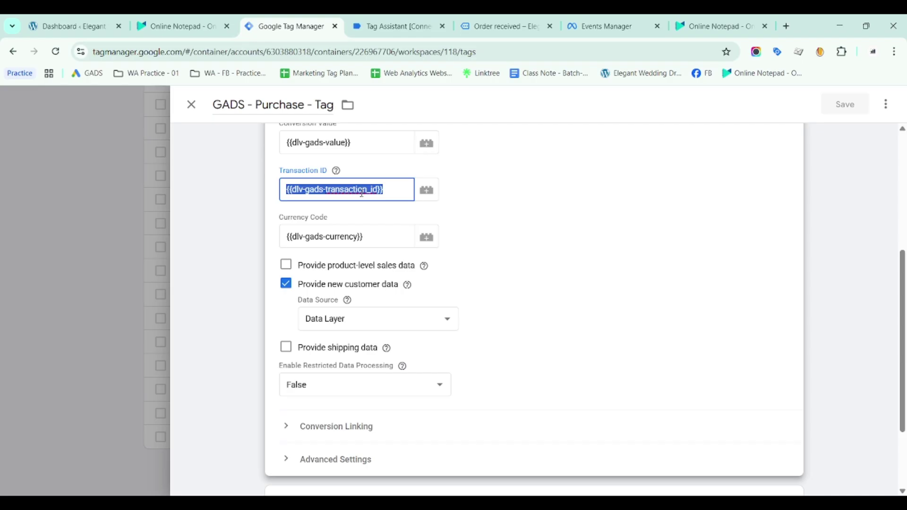
scroll(356, 200, "up", 1)
triple_click(357, 202)
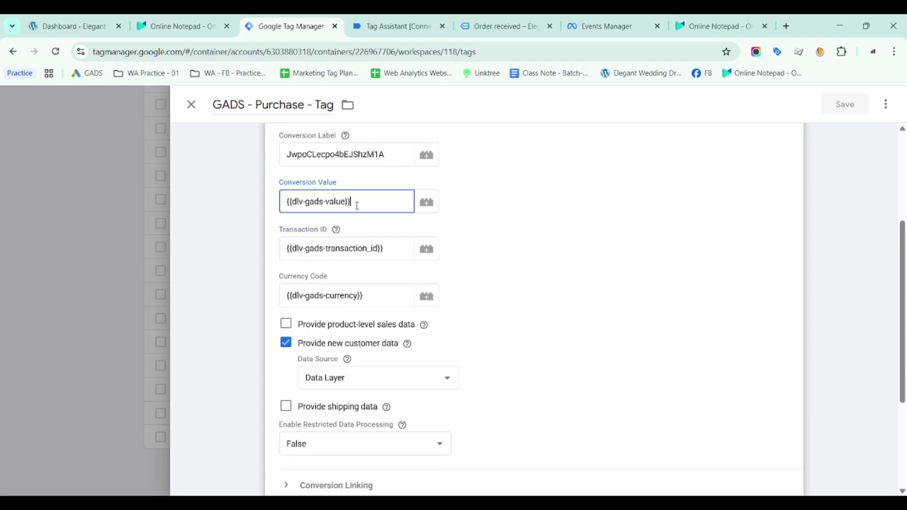
key("BackSpace")
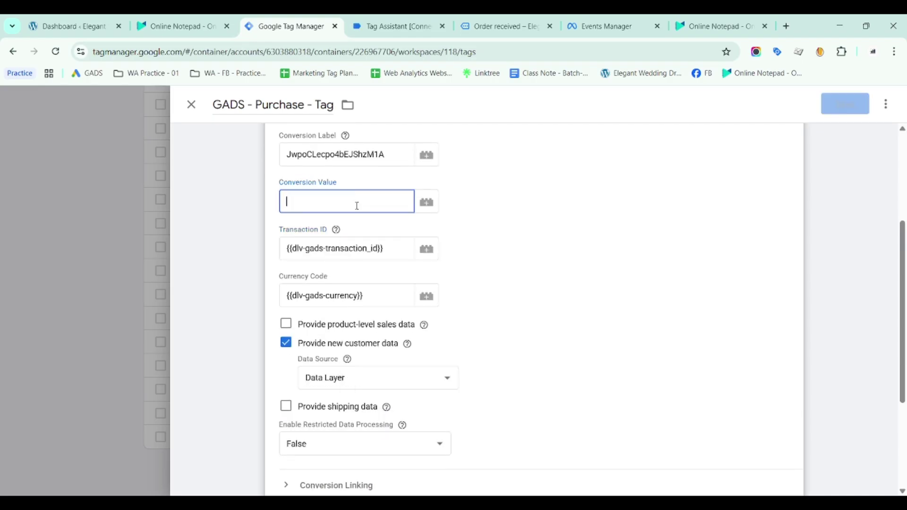
type("{{pur")
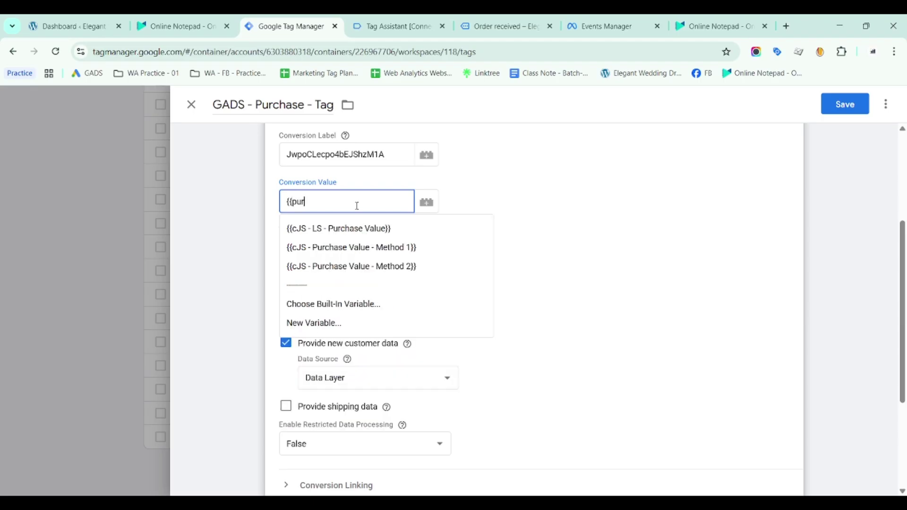
left_click(337, 228)
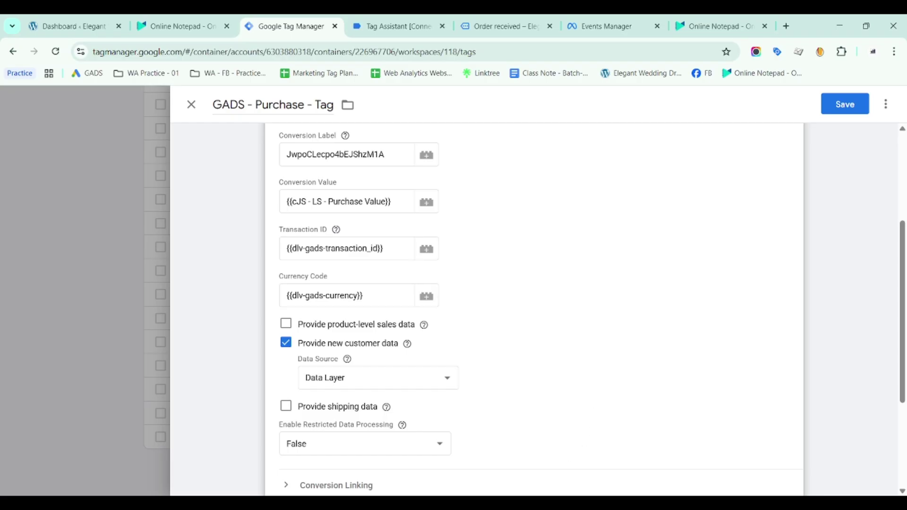
left_click(557, 505)
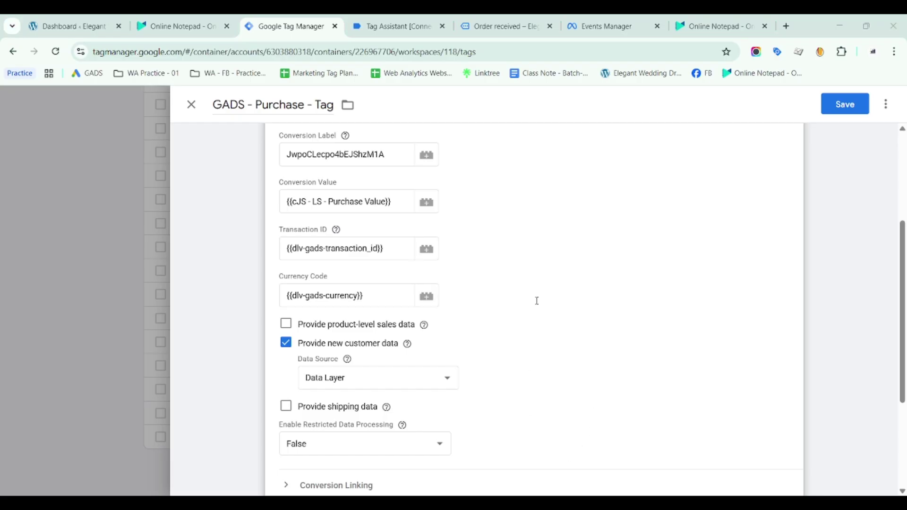